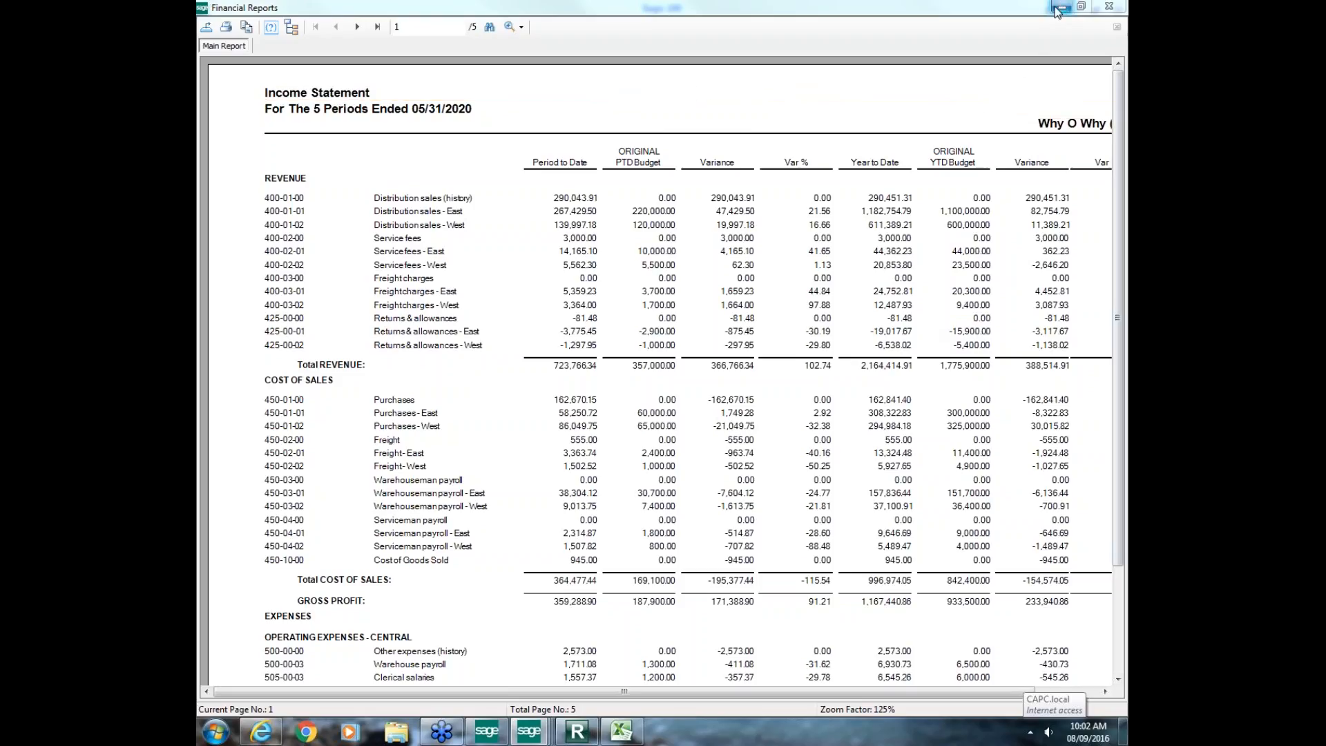
Step: Close the Income Statement preview and the Print Financial Reports window, and switch to the Sage Intelligence Report Manager
{"action": "left_click", "coordinate": [1110, 9]}
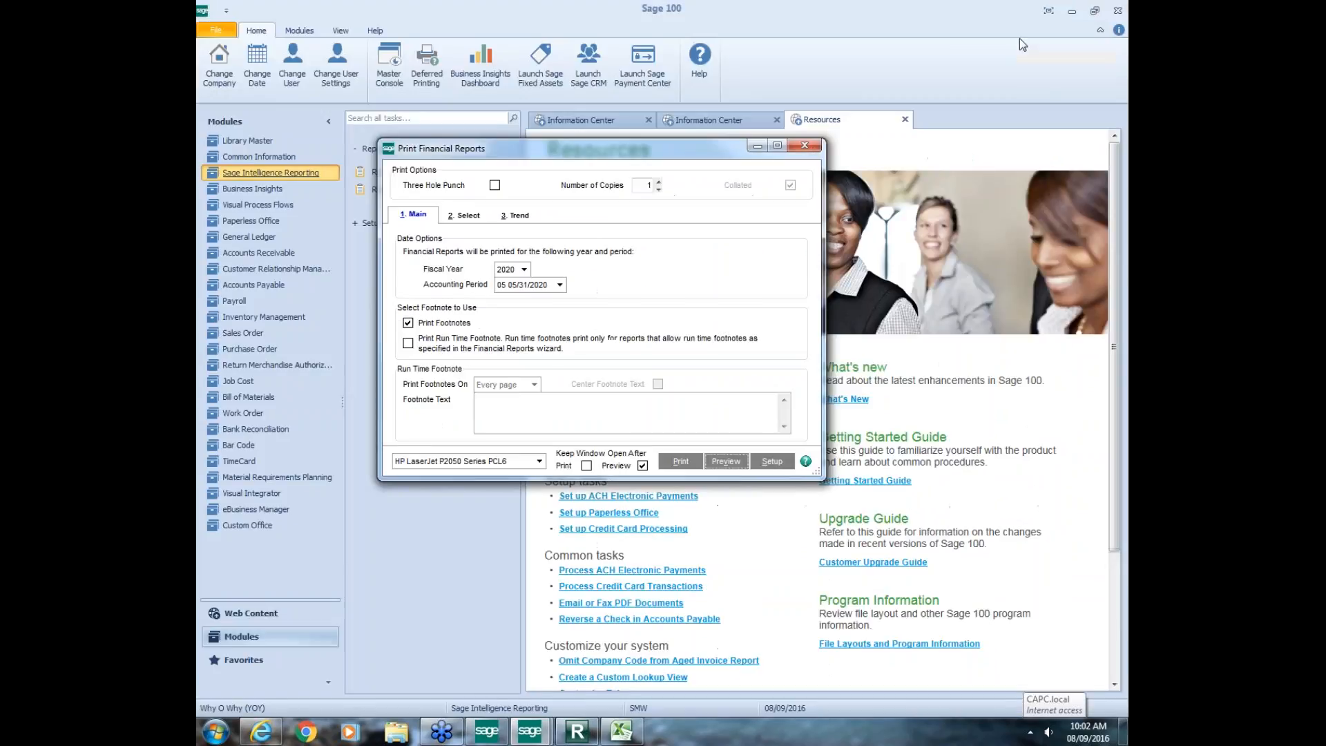
{"action": "left_click", "coordinate": [805, 146]}
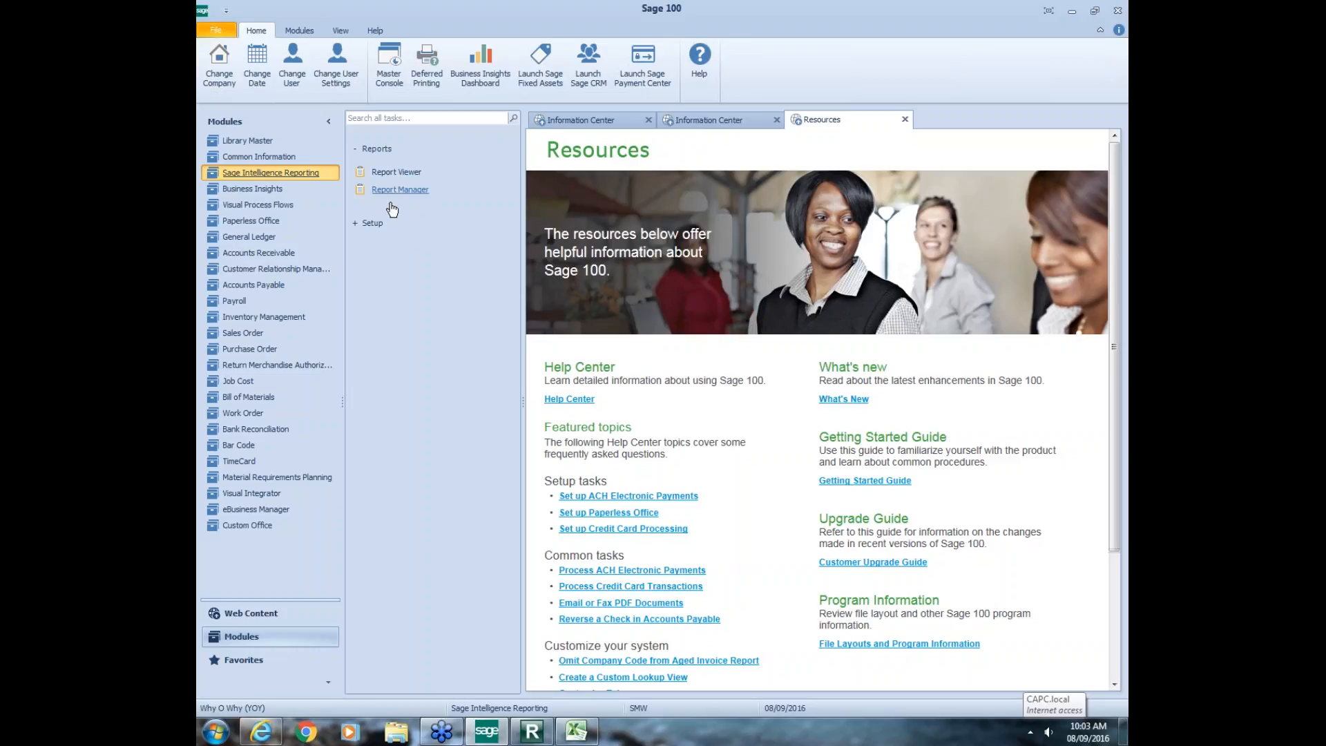
{"action": "left_click", "coordinate": [532, 730]}
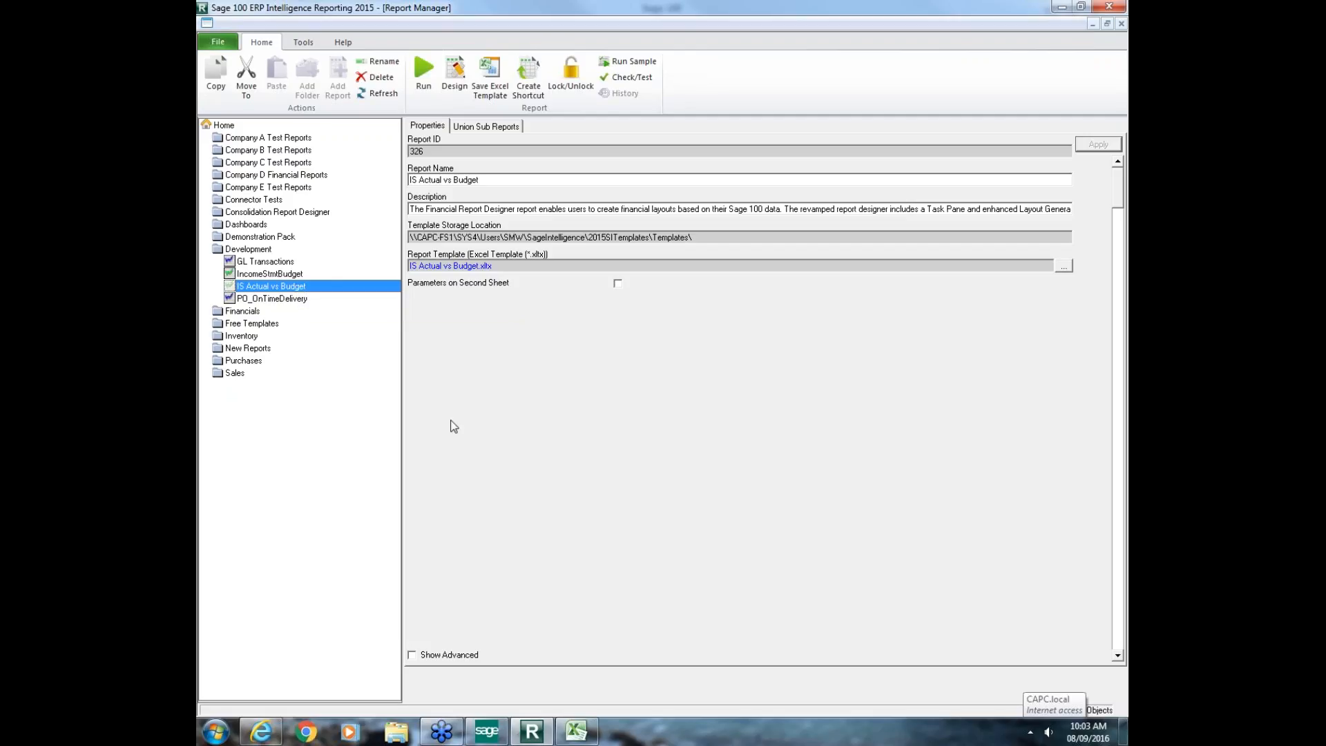
Step: Switch to the IS Actual vs Budget workbook in Excel and look through its Home and Instructions sheets
{"action": "mouse_move", "coordinate": [581, 739]}
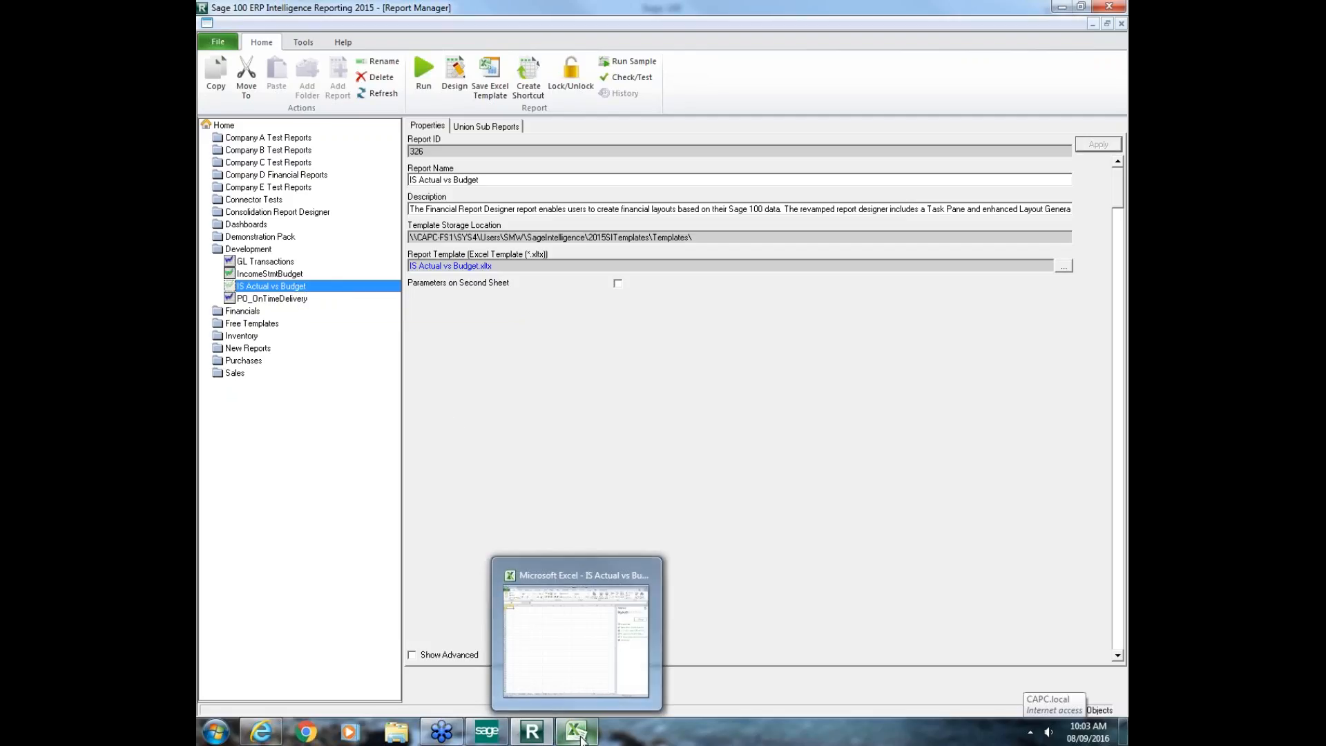
{"action": "left_click", "coordinate": [581, 739]}
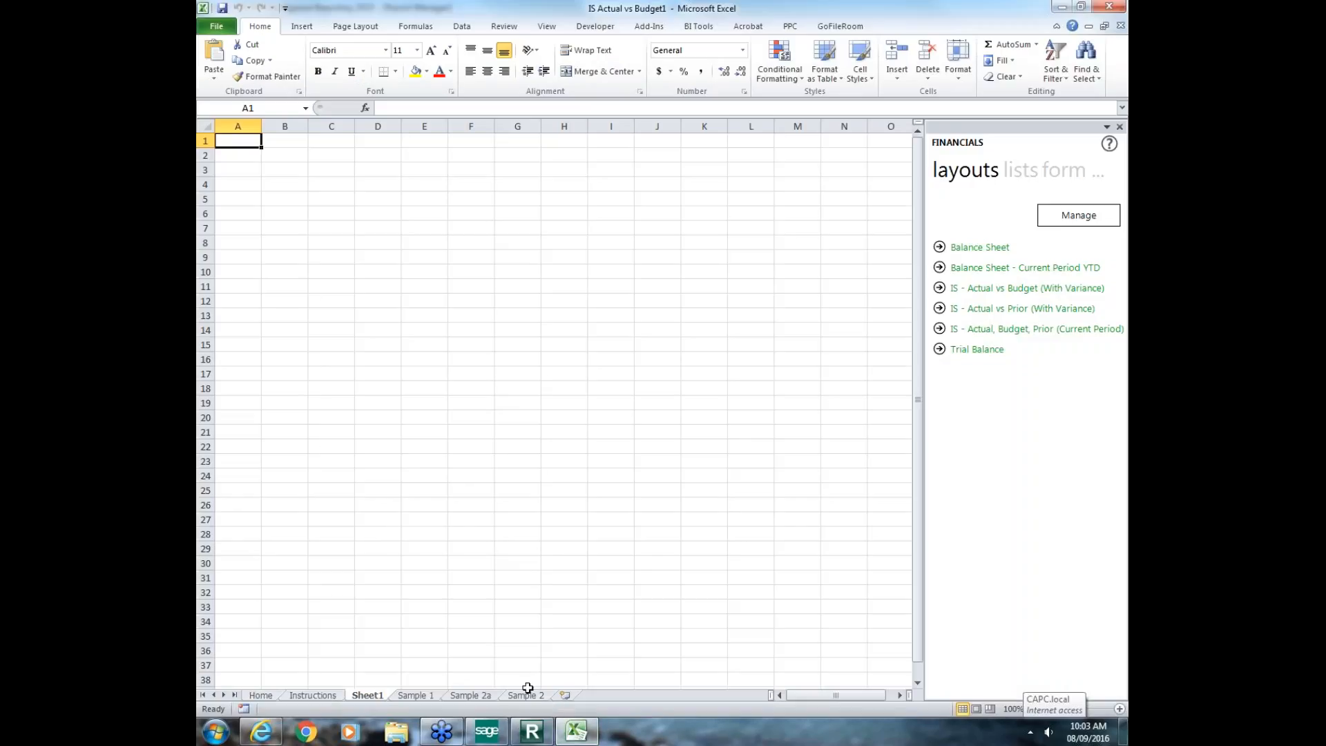
{"action": "left_click", "coordinate": [253, 696]}
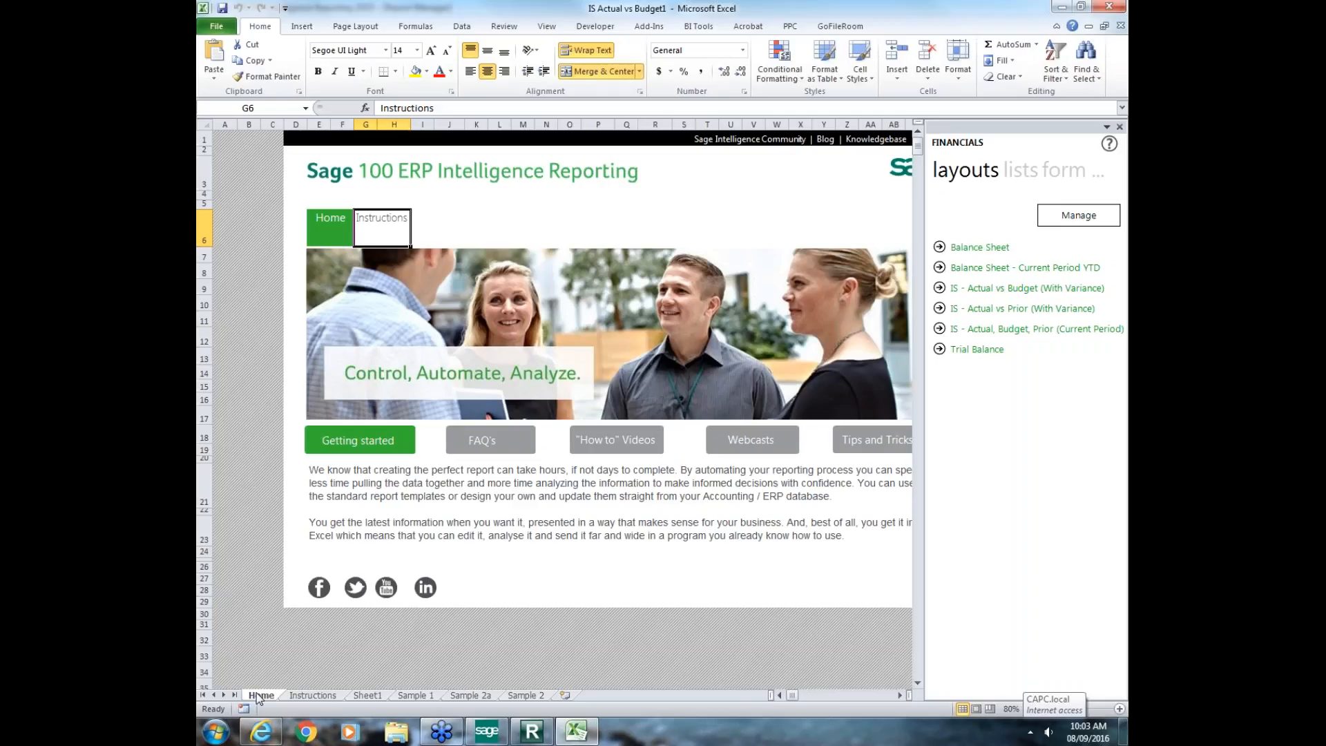
{"action": "left_click", "coordinate": [297, 694]}
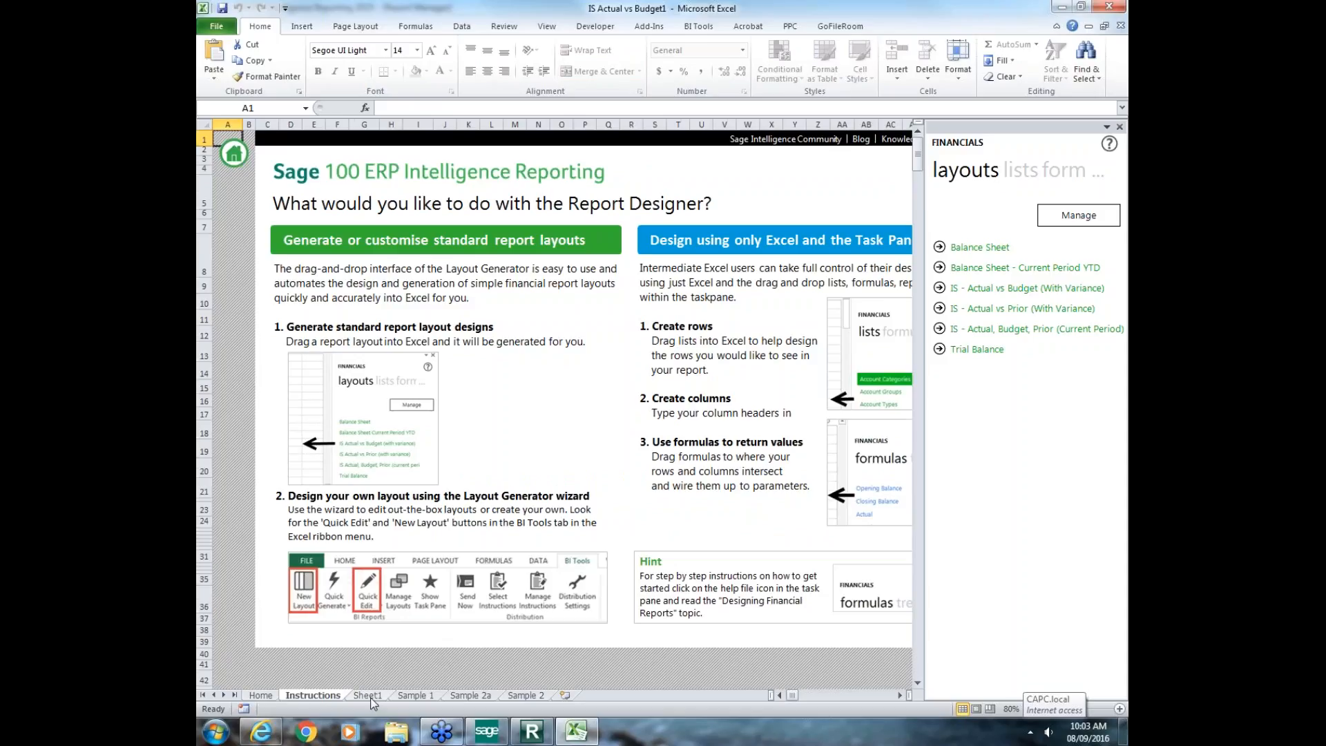
Step: Starting from Sheet1, generate the predefined layout IS - Actual vs Budget (With Variance)
{"action": "left_click", "coordinate": [370, 696]}
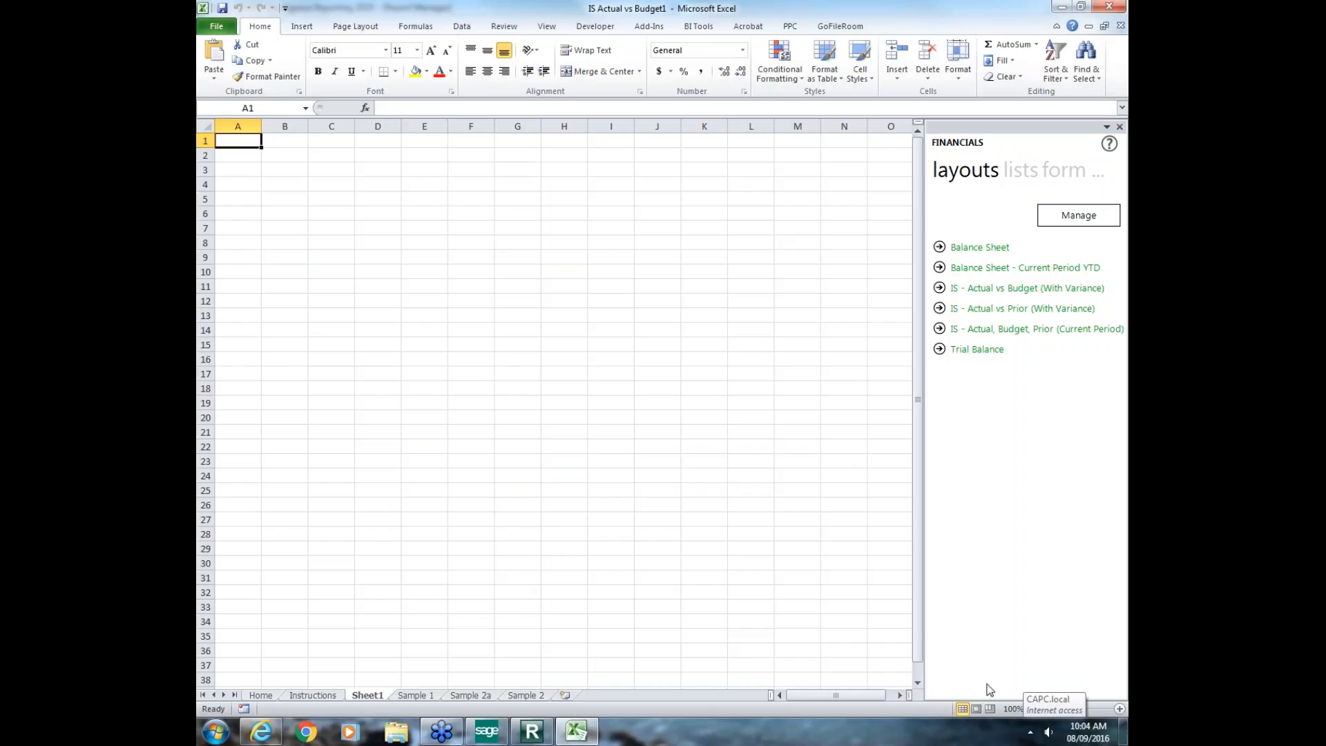
{"action": "left_click", "coordinate": [982, 295]}
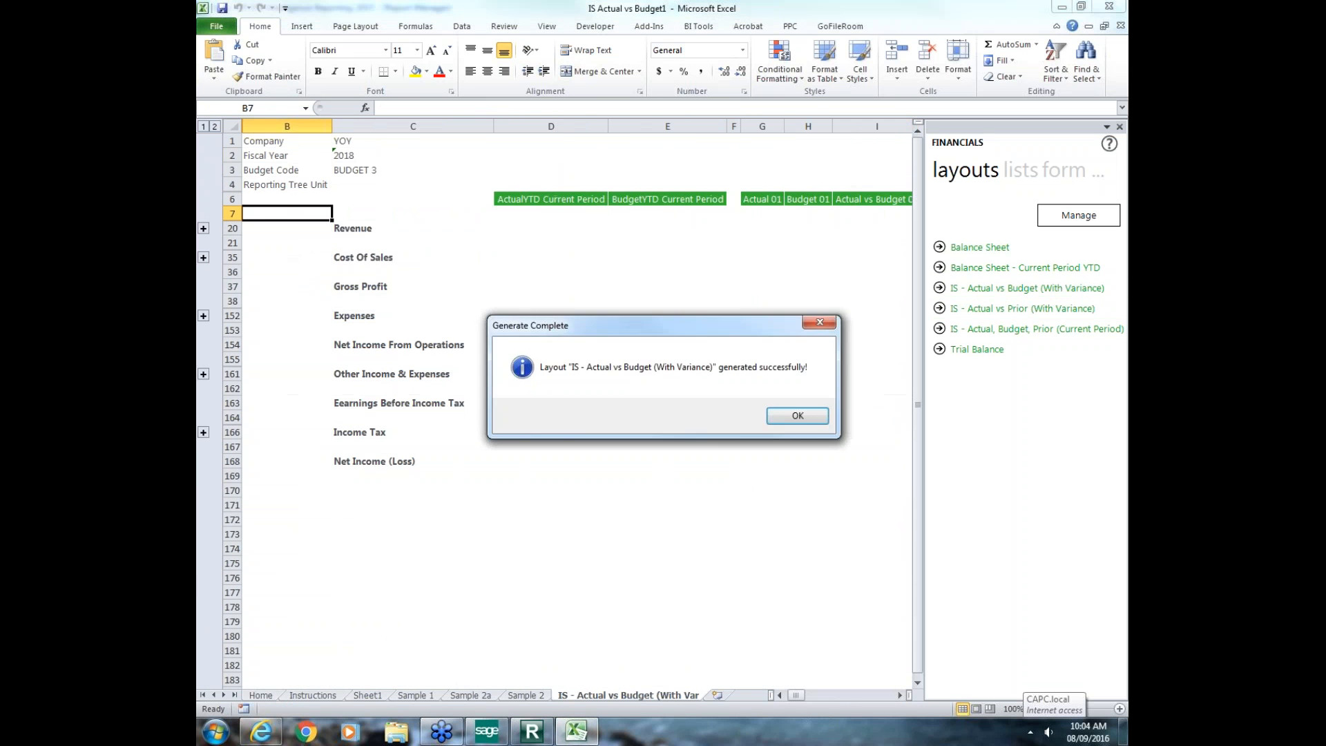
{"action": "left_click", "coordinate": [782, 416]}
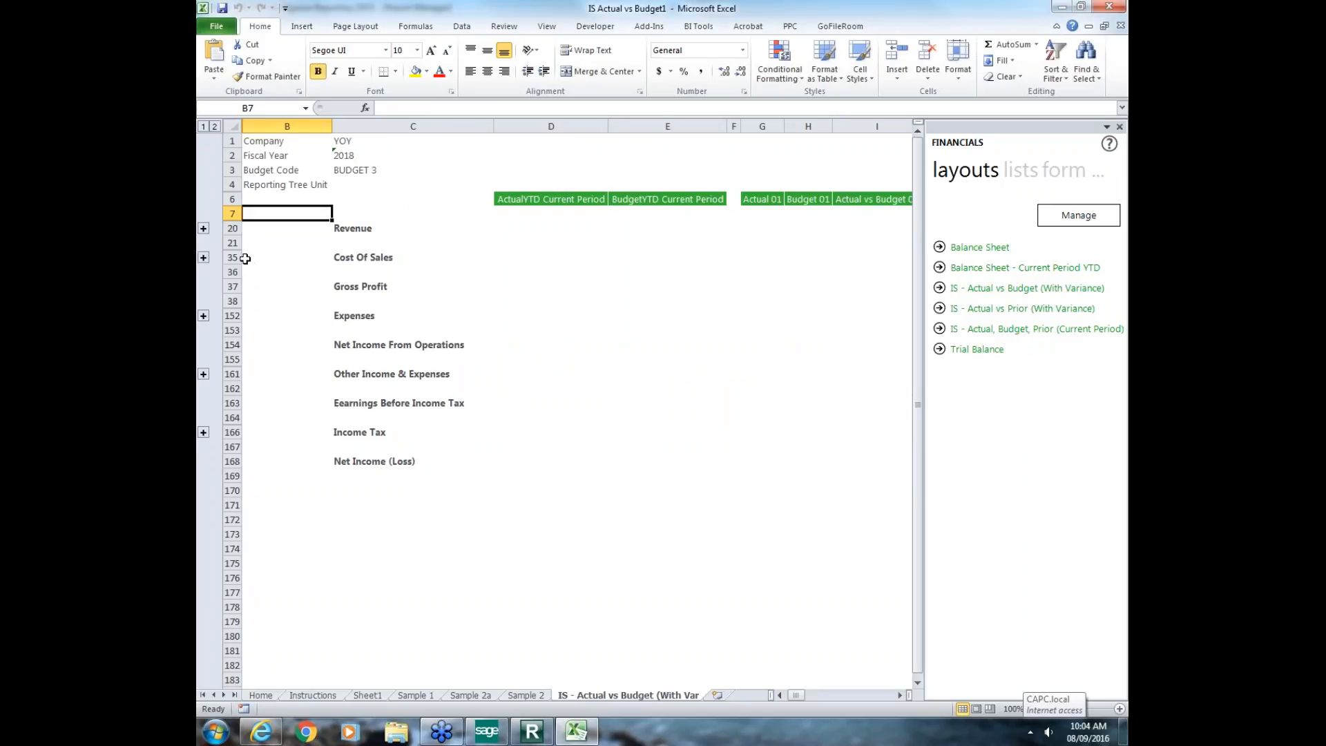
Step: Expand the Revenue, Cost Of Sales and Expenses groups and examine the generated accounts, column headings and fiscal year
{"action": "left_click", "coordinate": [203, 229]}
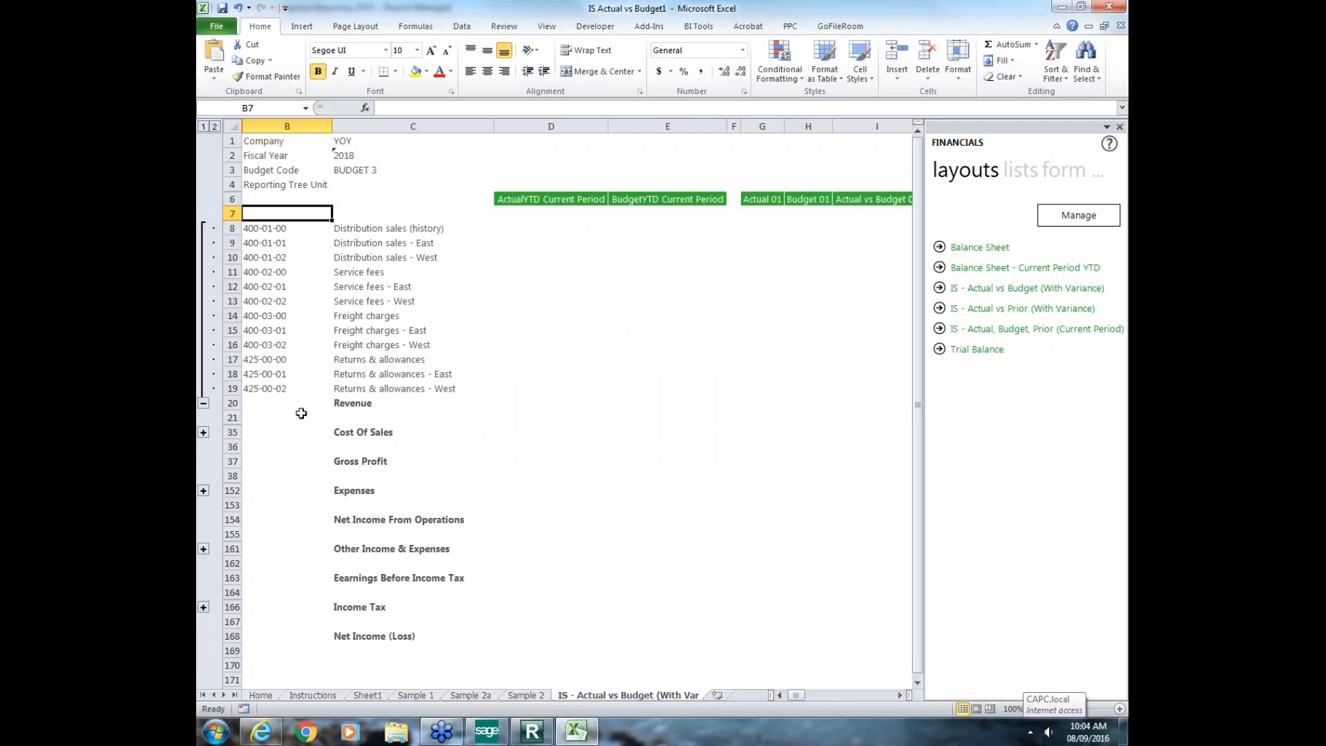
{"action": "left_click", "coordinate": [203, 432]}
{"action": "left_click", "coordinate": [204, 680]}
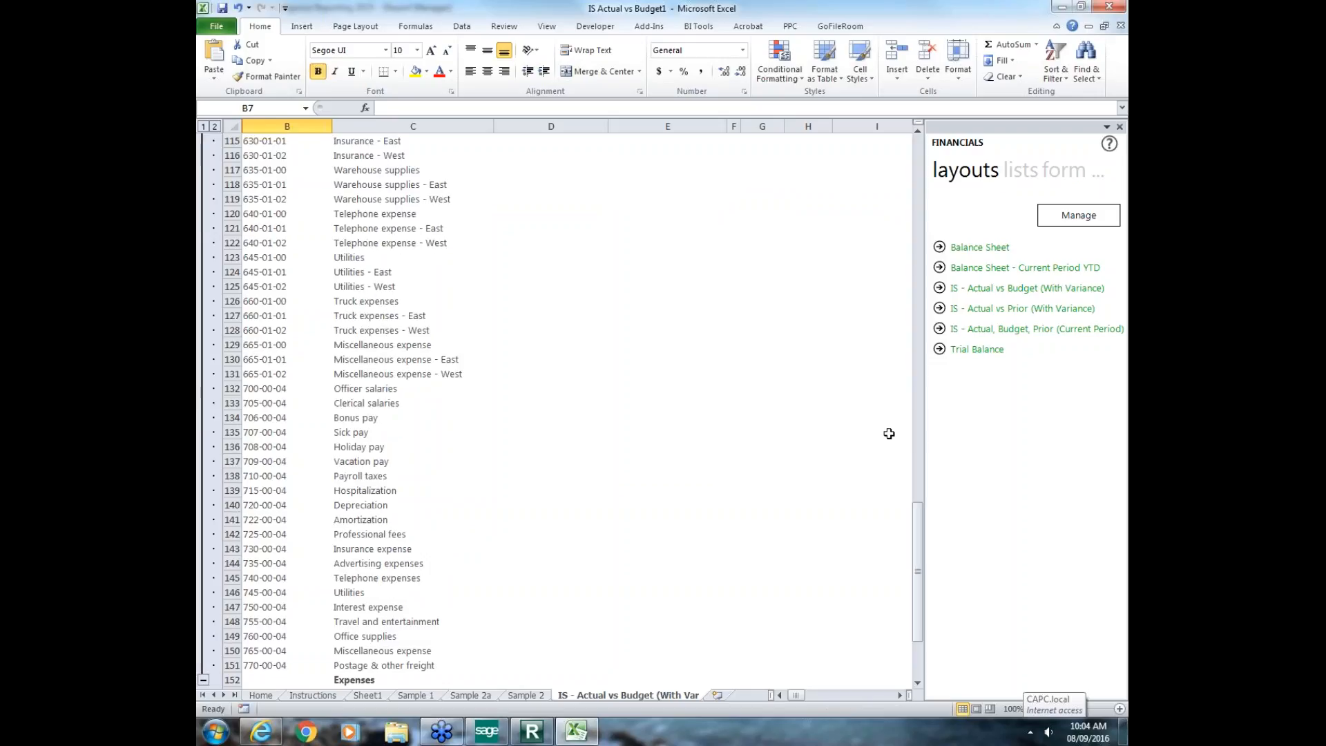
{"action": "left_click_drag", "start_coordinate": [919, 543], "coordinate": [924, 173]}
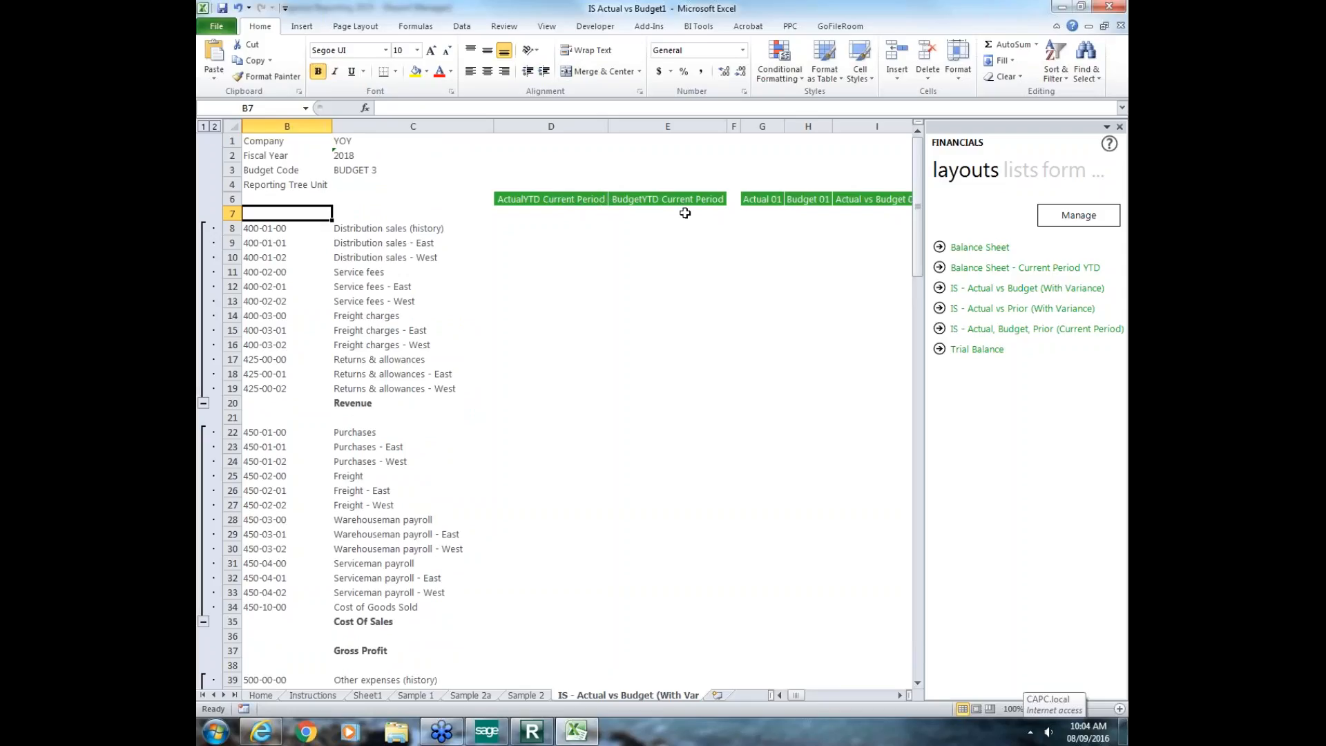
{"action": "left_click_drag", "start_coordinate": [796, 697], "coordinate": [699, 697]}
{"action": "left_click", "coordinate": [348, 157]}
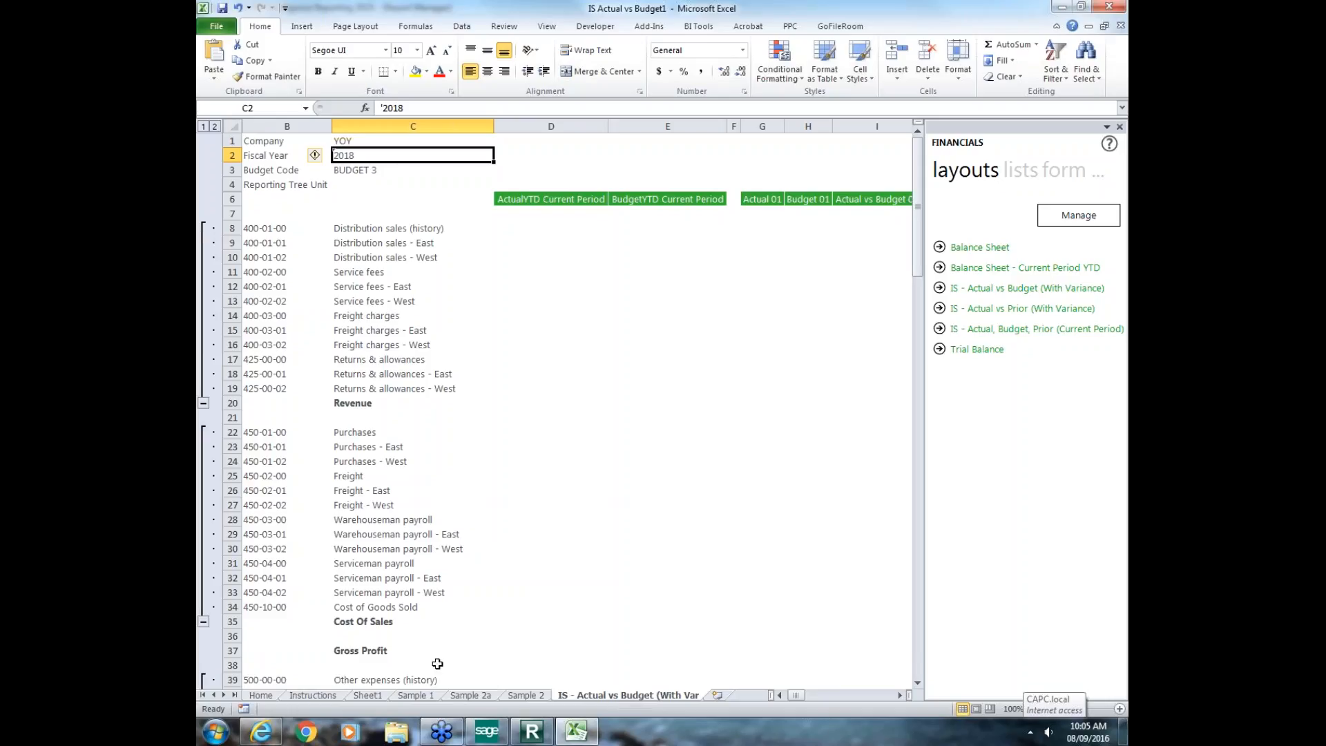
Step: Insert the Main Accounts list into Sheet1 starting at cell A8
{"action": "left_click", "coordinate": [364, 695]}
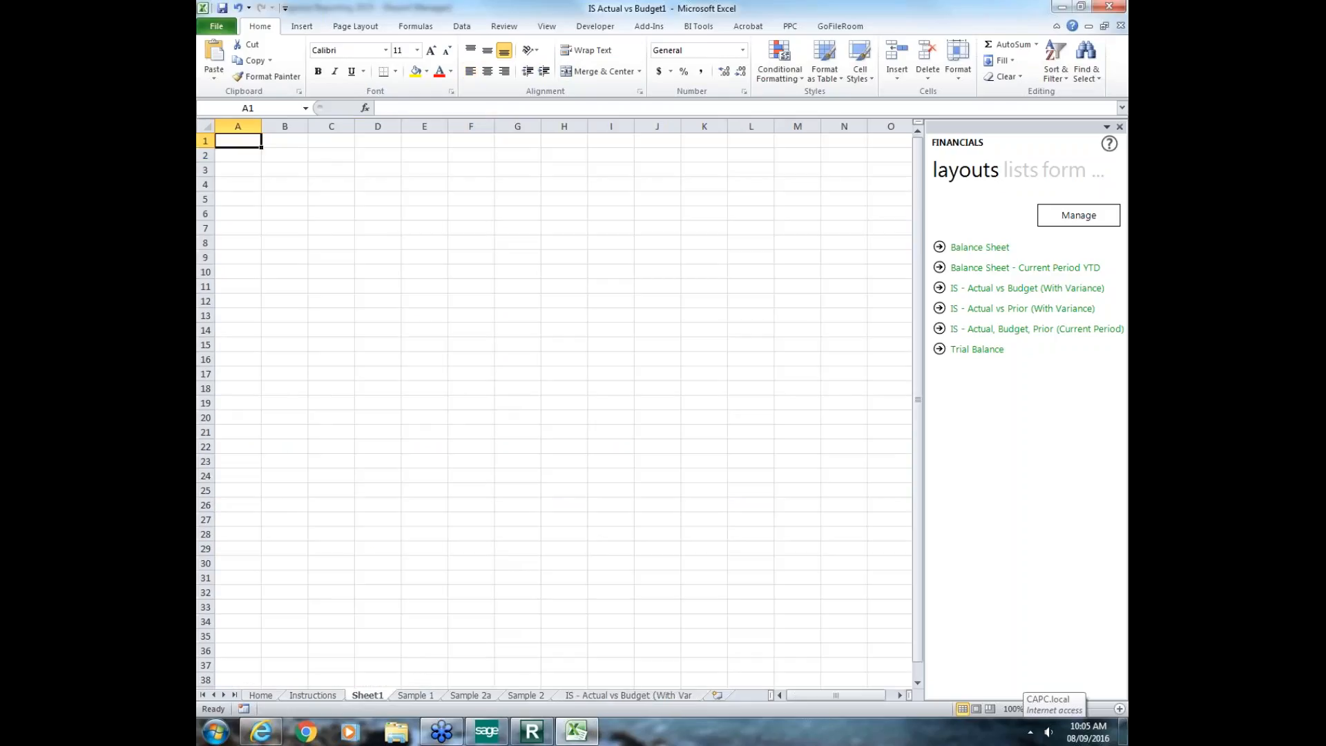
{"action": "left_click", "coordinate": [1015, 178]}
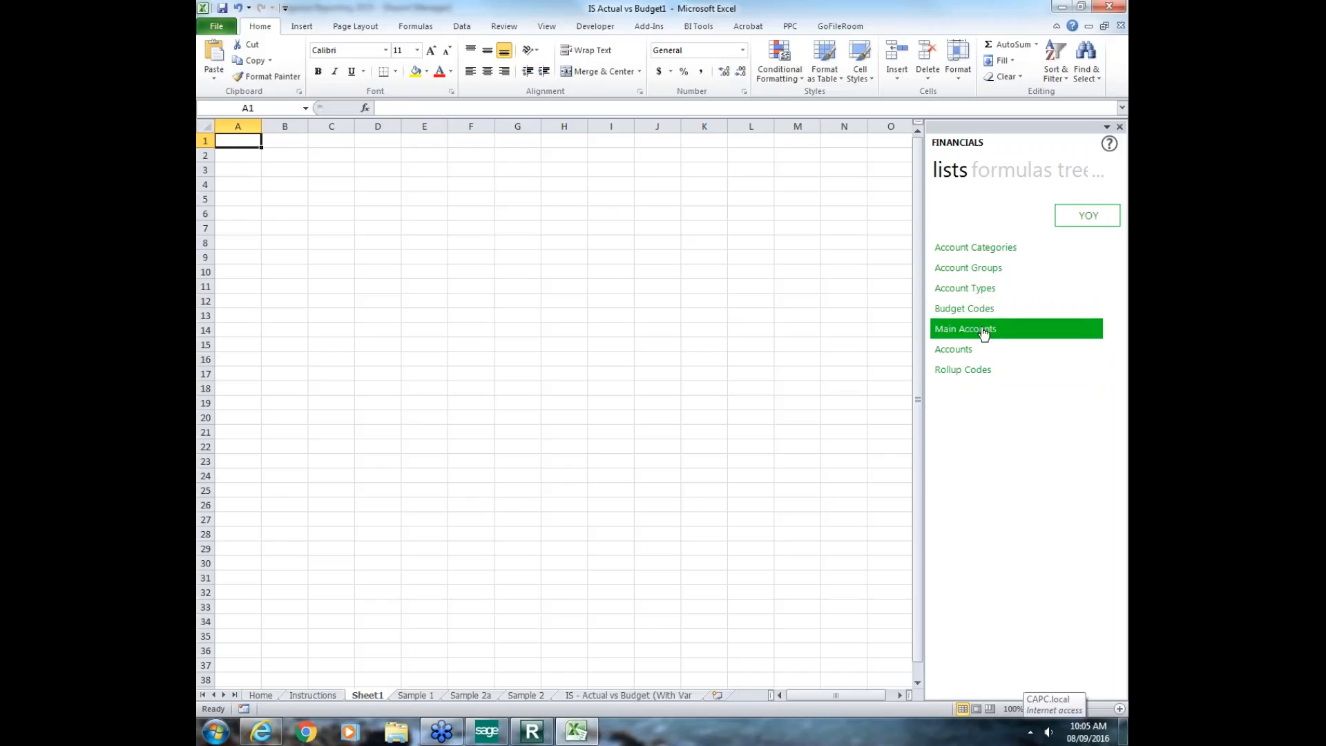
{"action": "left_click_drag", "start_coordinate": [804, 319], "coordinate": [247, 241]}
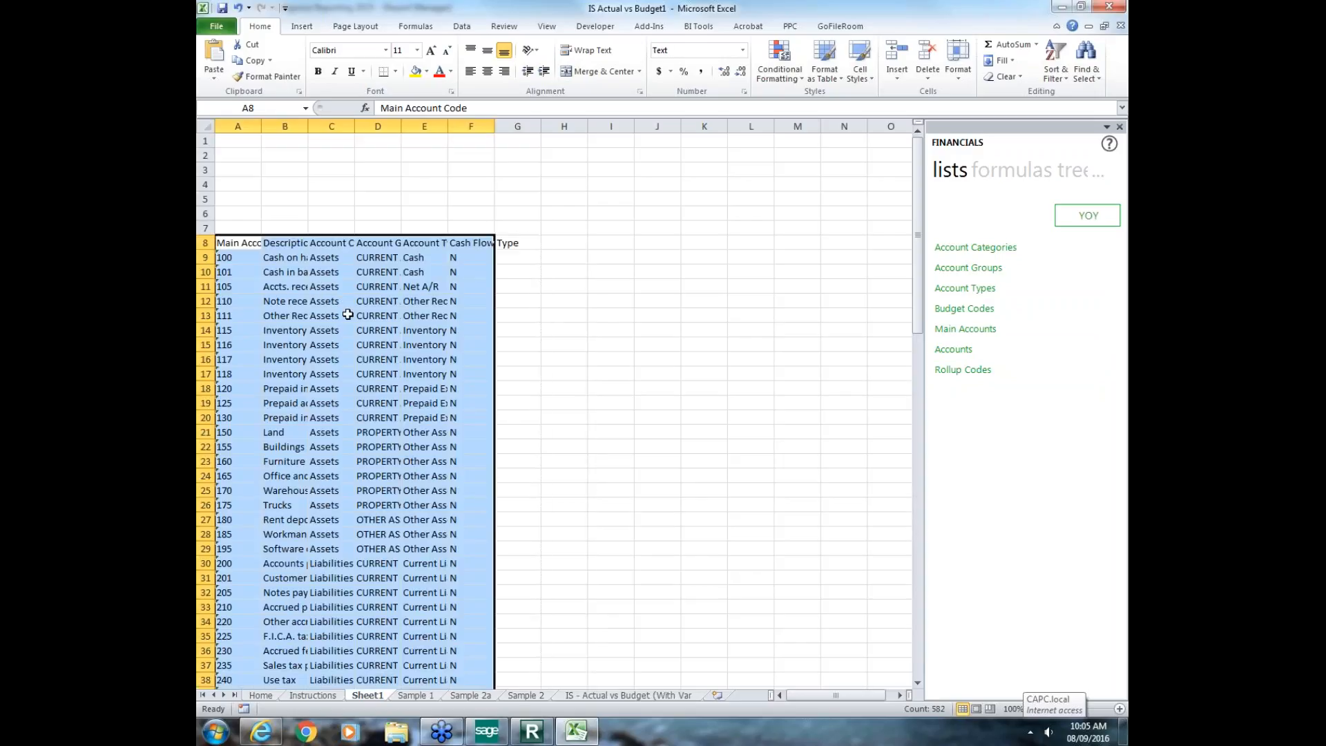
Step: Delete the rows of the balance sheet accounts 100 to 320 from the main accounts list
{"action": "left_click", "coordinate": [238, 258]}
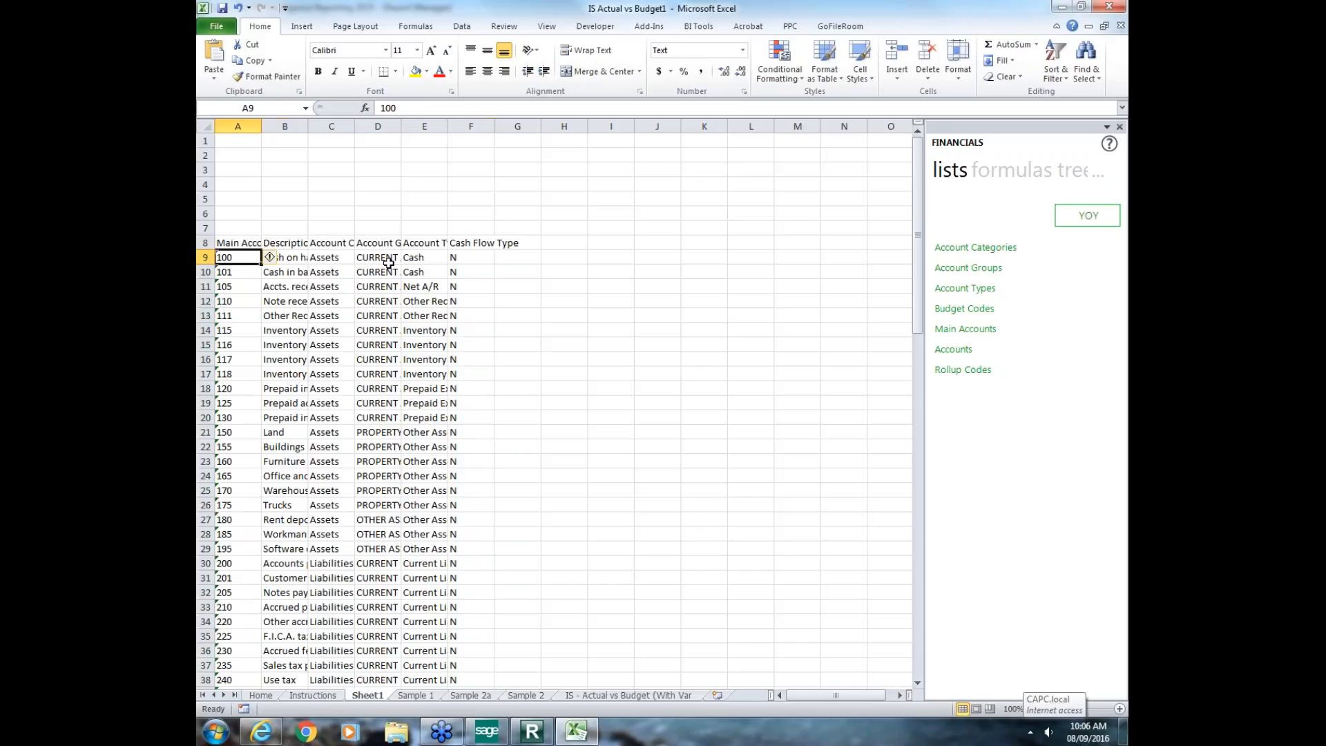
{"action": "key", "text": "shift+Page_Down"}
{"action": "key", "text": "shift+Up"}
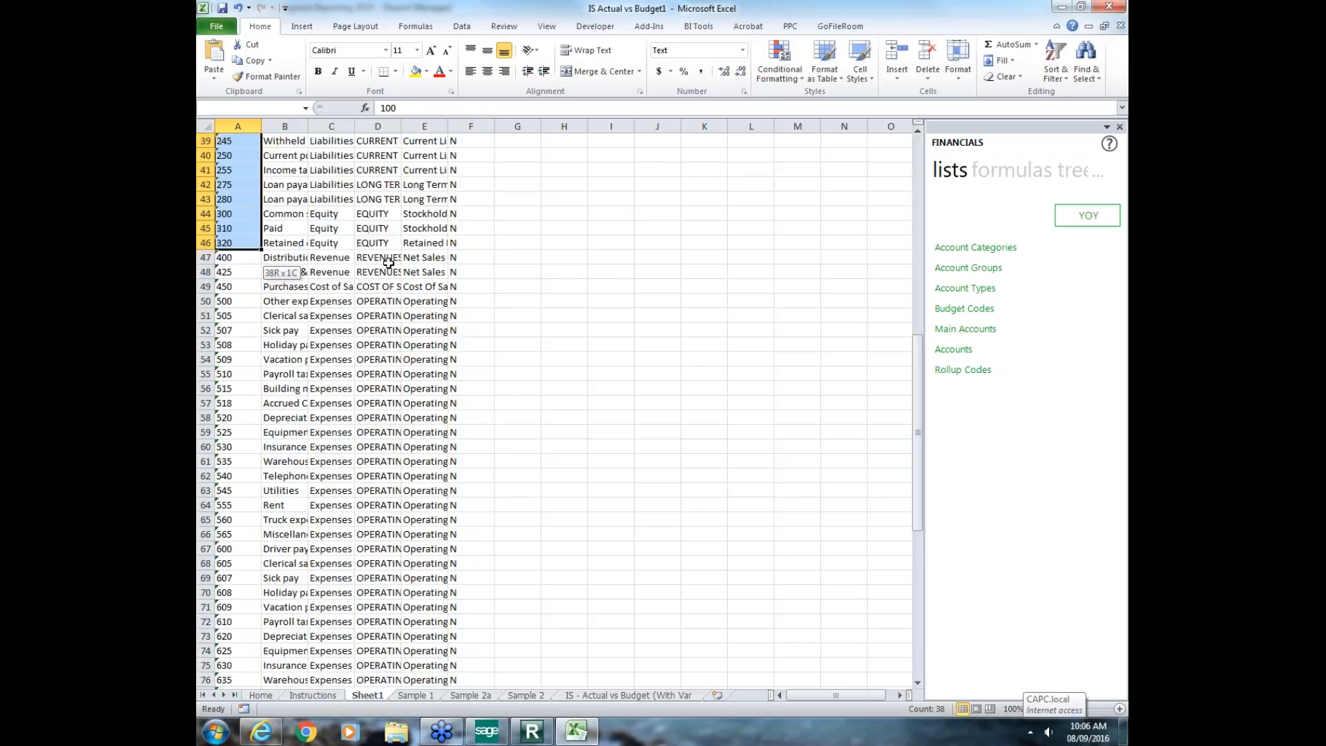
{"action": "key", "text": "ctrl+minus"}
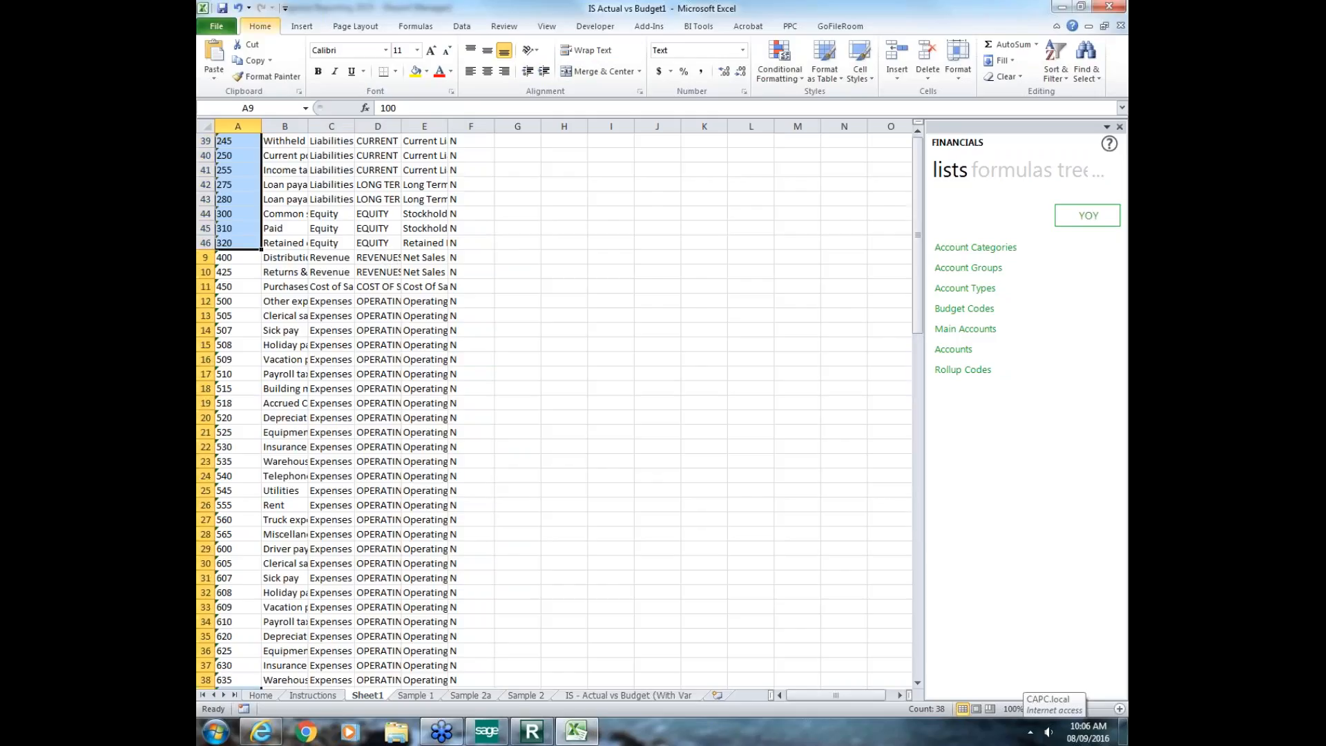
{"action": "key", "text": "Return"}
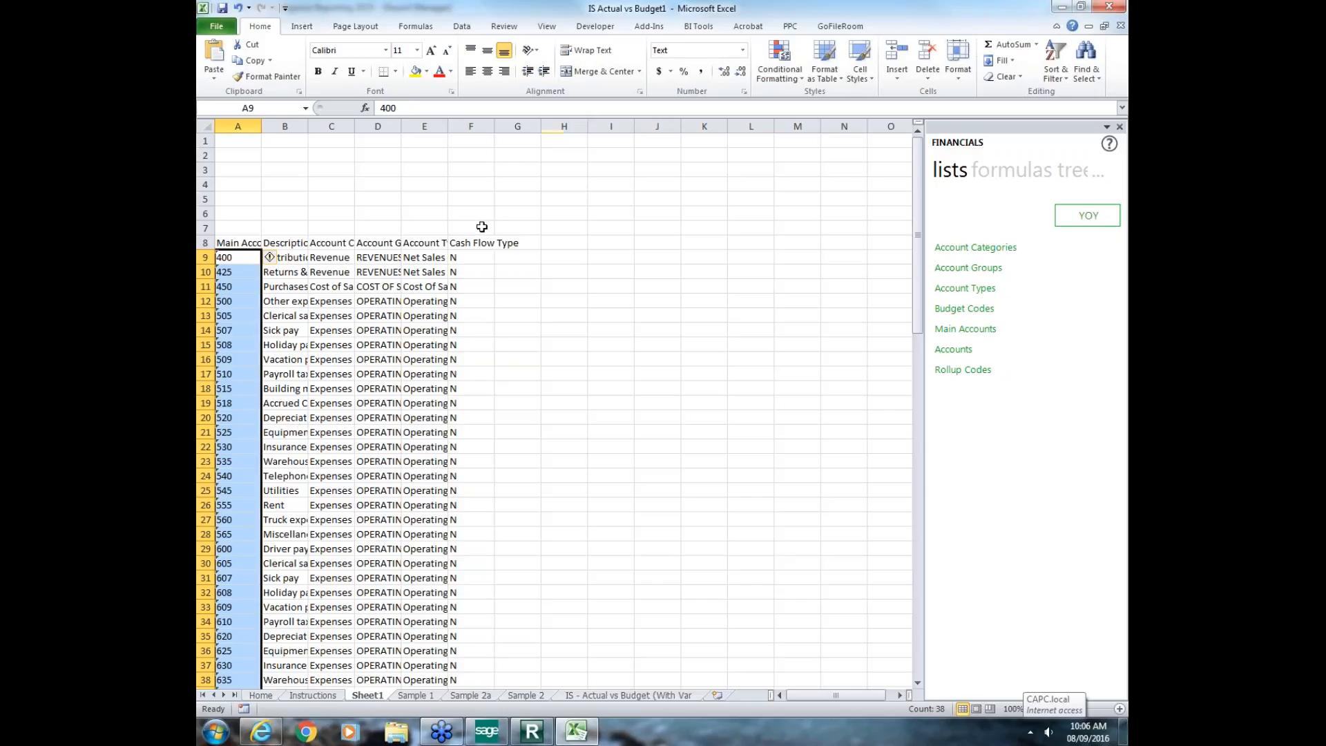
Step: Set the width of the Description column B to 30
{"action": "left_click", "coordinate": [238, 258]}
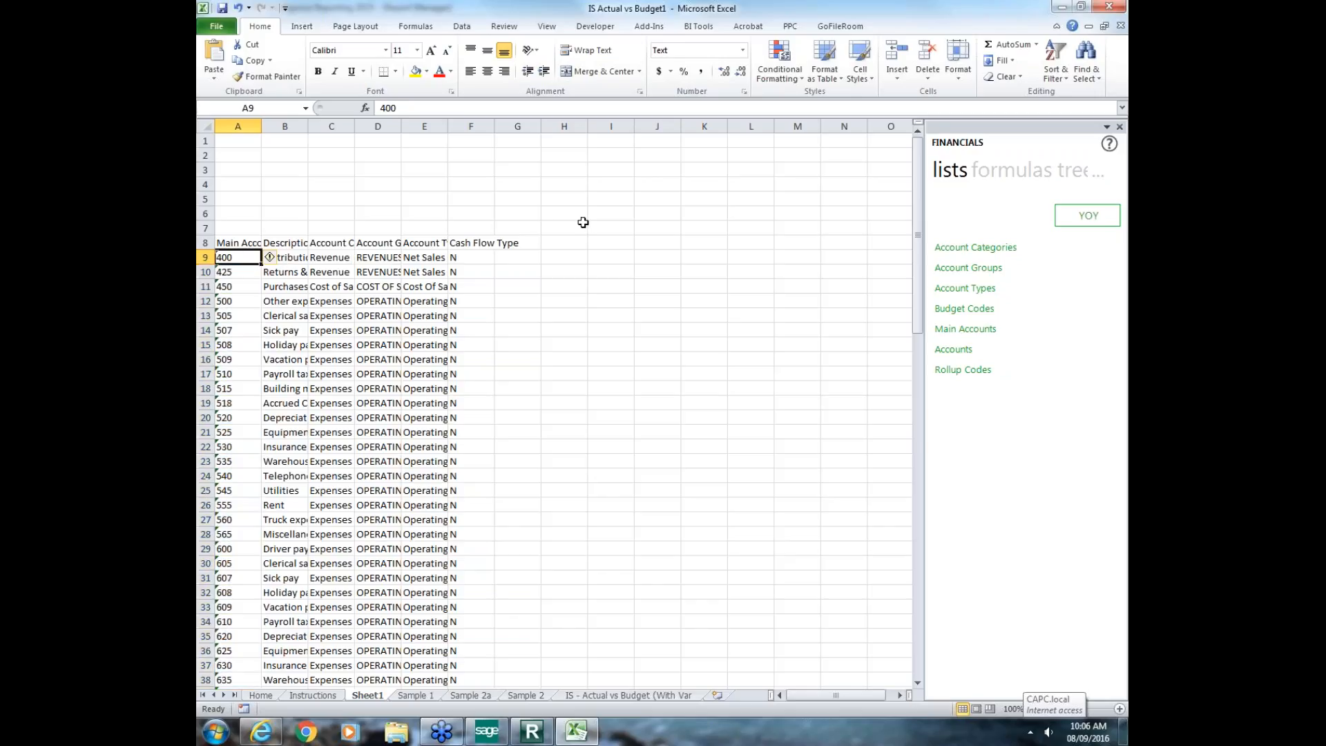
{"action": "key", "text": "Right"}
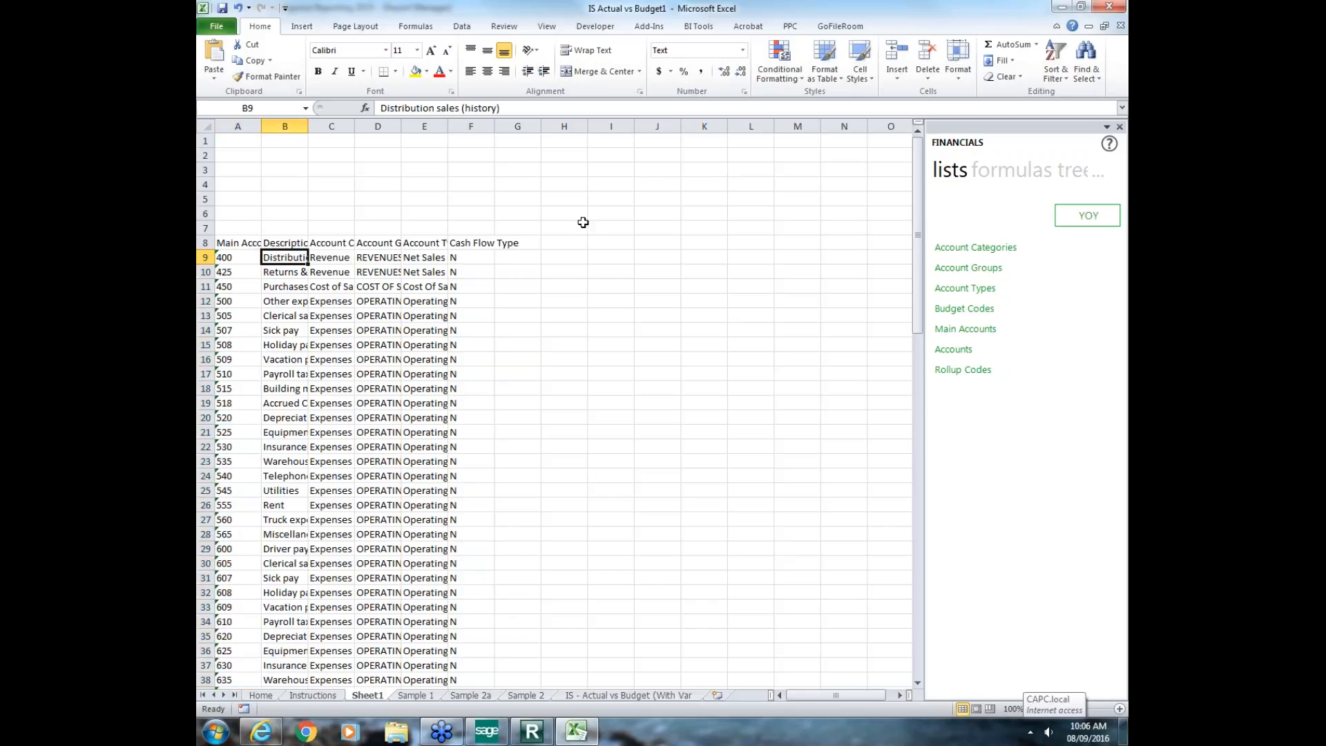
{"action": "key", "text": "alt+o"}
{"action": "key", "text": "c"}
{"action": "key", "text": "w"}
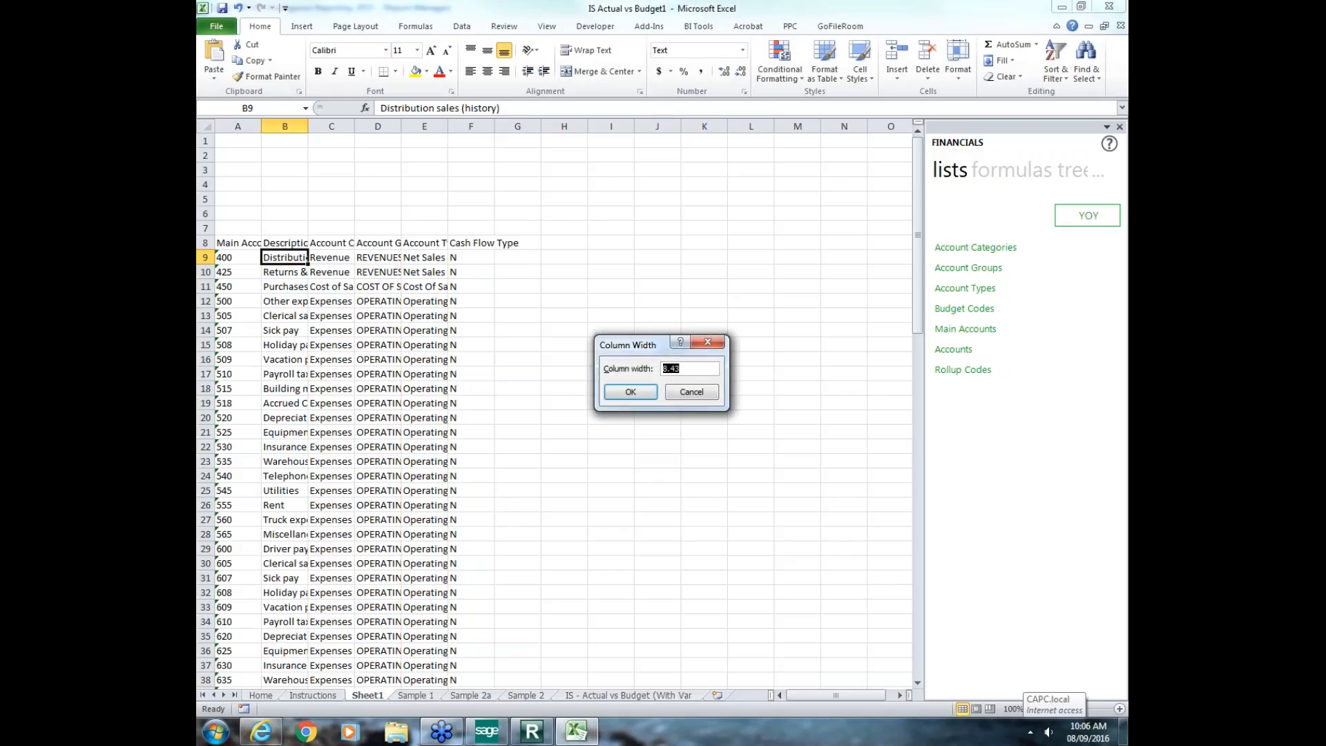
{"action": "type", "text": "30"}
{"action": "key", "text": "Return"}
Step: Enter the column heading Actual in cell G8
{"action": "key", "text": "Right"}
{"action": "key", "text": "Up"}
{"action": "key", "text": "Right"}
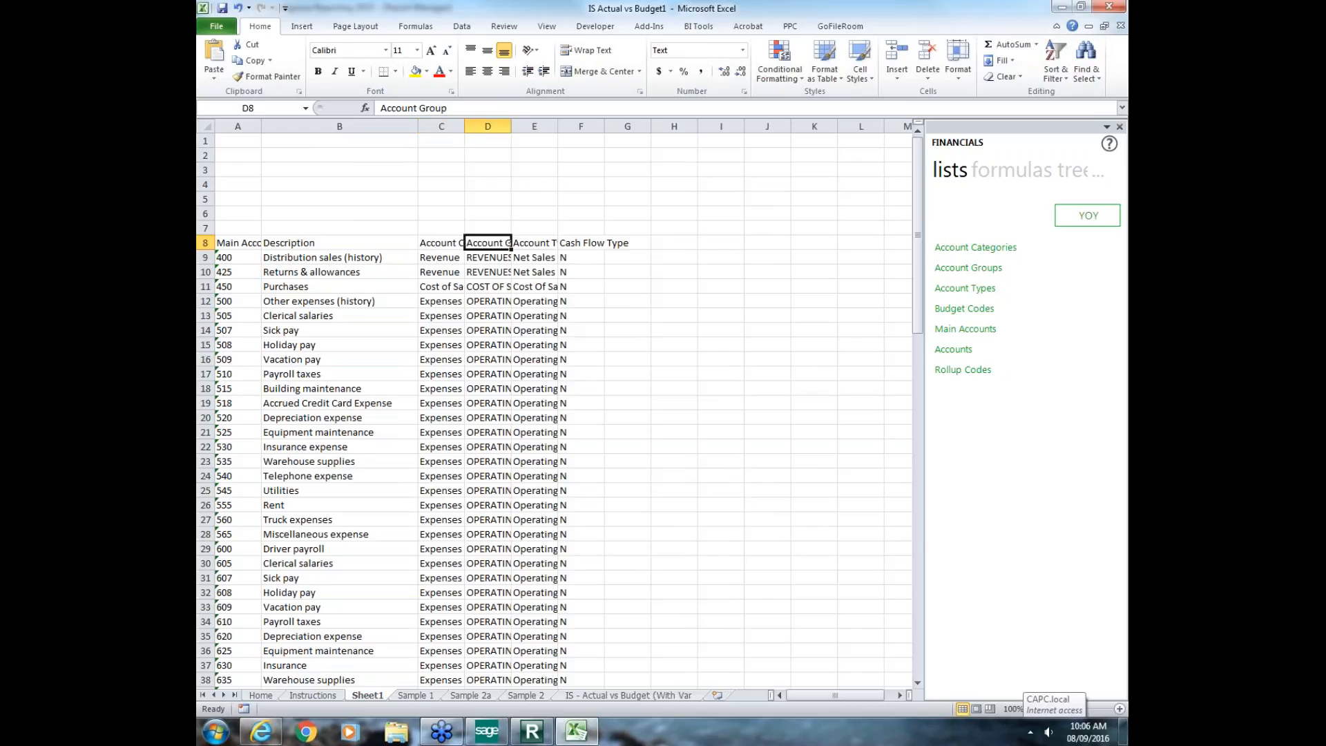
{"action": "key", "text": "Right"}
{"action": "key", "text": "Right"}
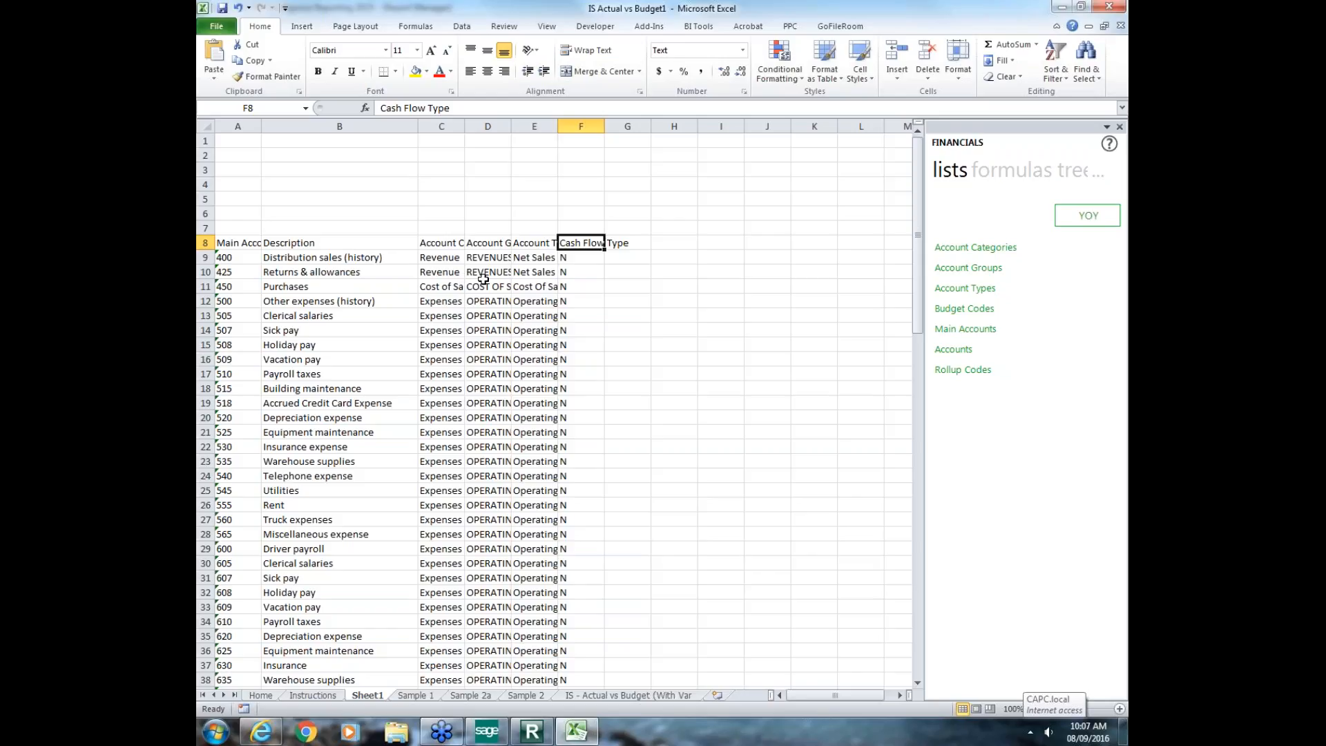
{"action": "left_click", "coordinate": [618, 244]}
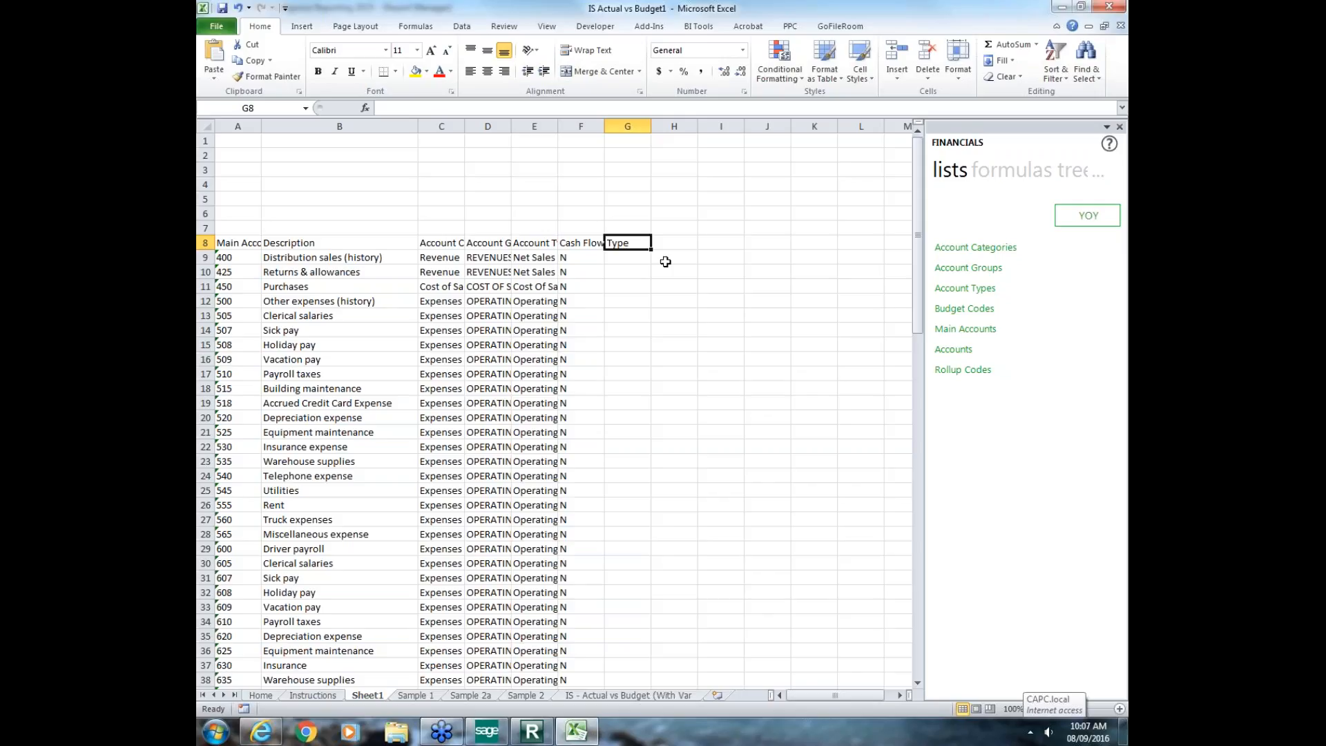
{"action": "type", "text": "Actual"}
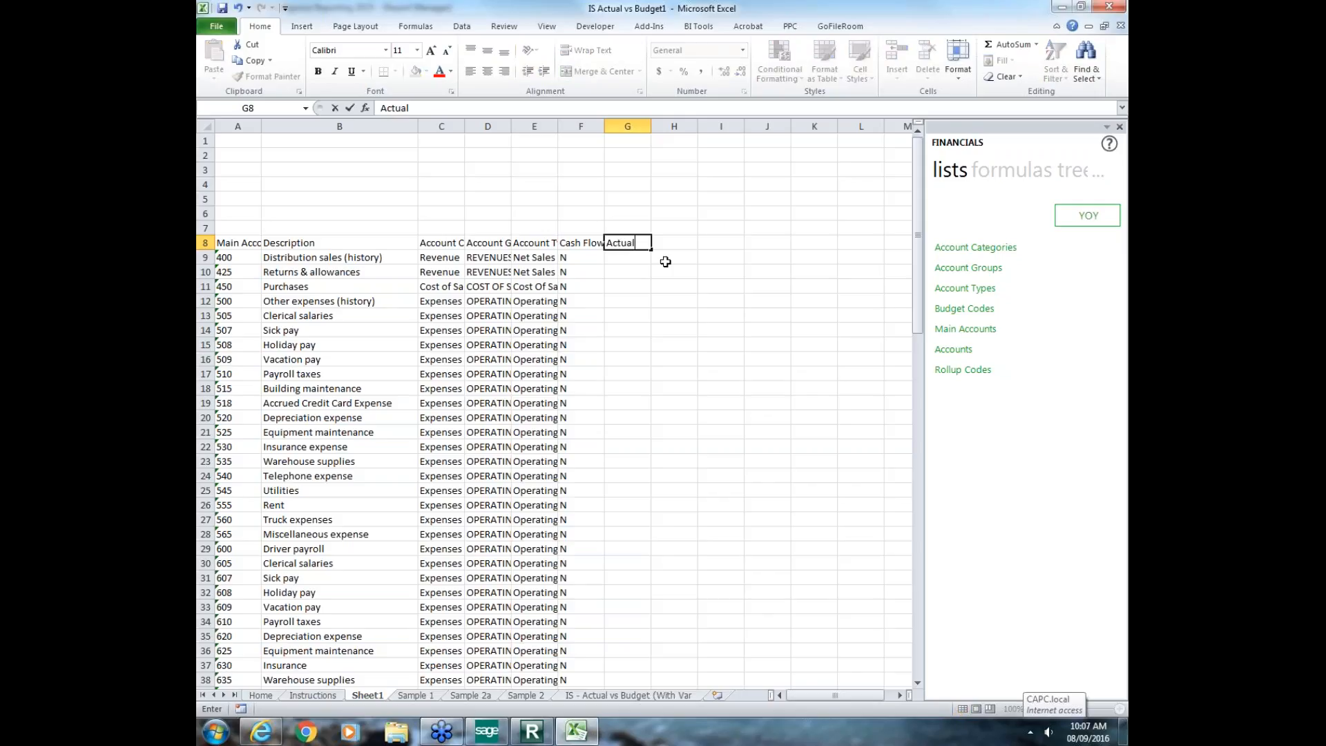
{"action": "key", "text": "Tab"}
Step: Set column H's width to 1 and enter the heading Budget in cell I8
{"action": "key", "text": "alt+o"}
{"action": "key", "text": "c"}
{"action": "key", "text": "w"}
{"action": "type", "text": "1"}
{"action": "key", "text": "Return"}
{"action": "key", "text": "Tab"}
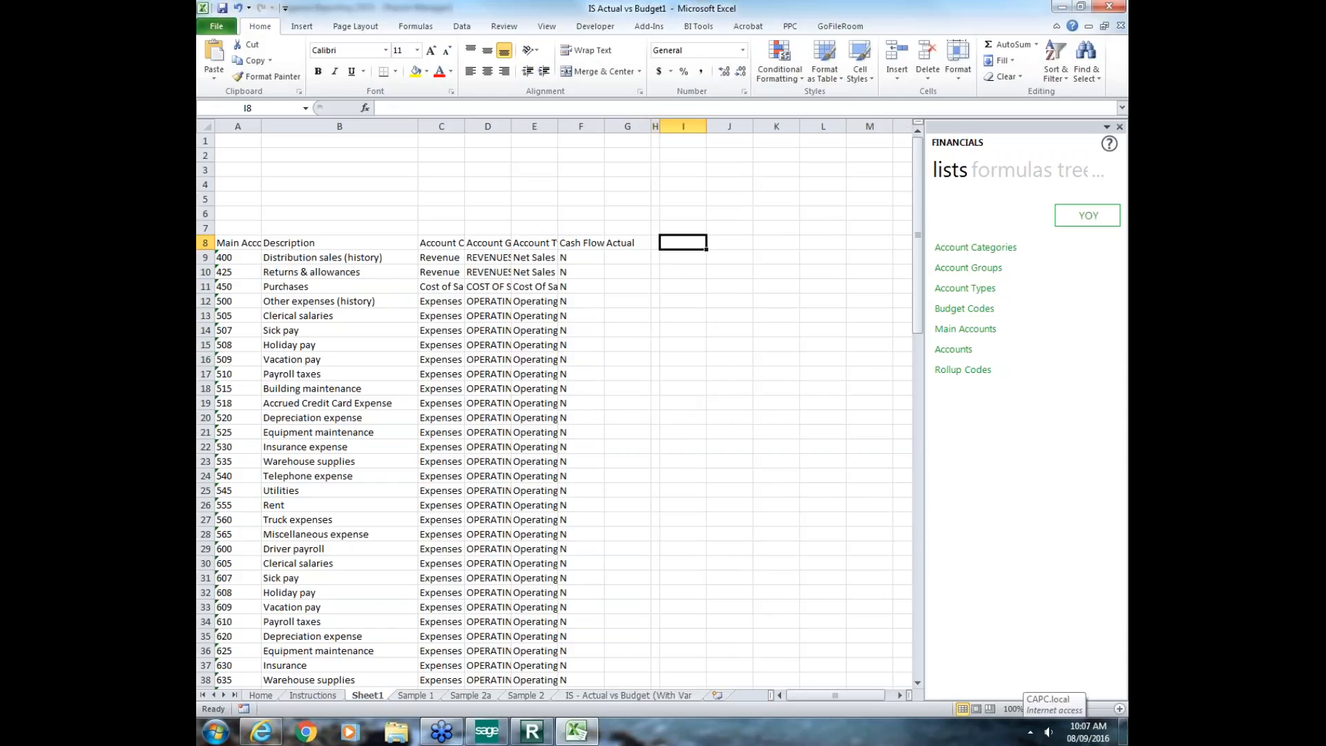
{"action": "type", "text": "Budget"}
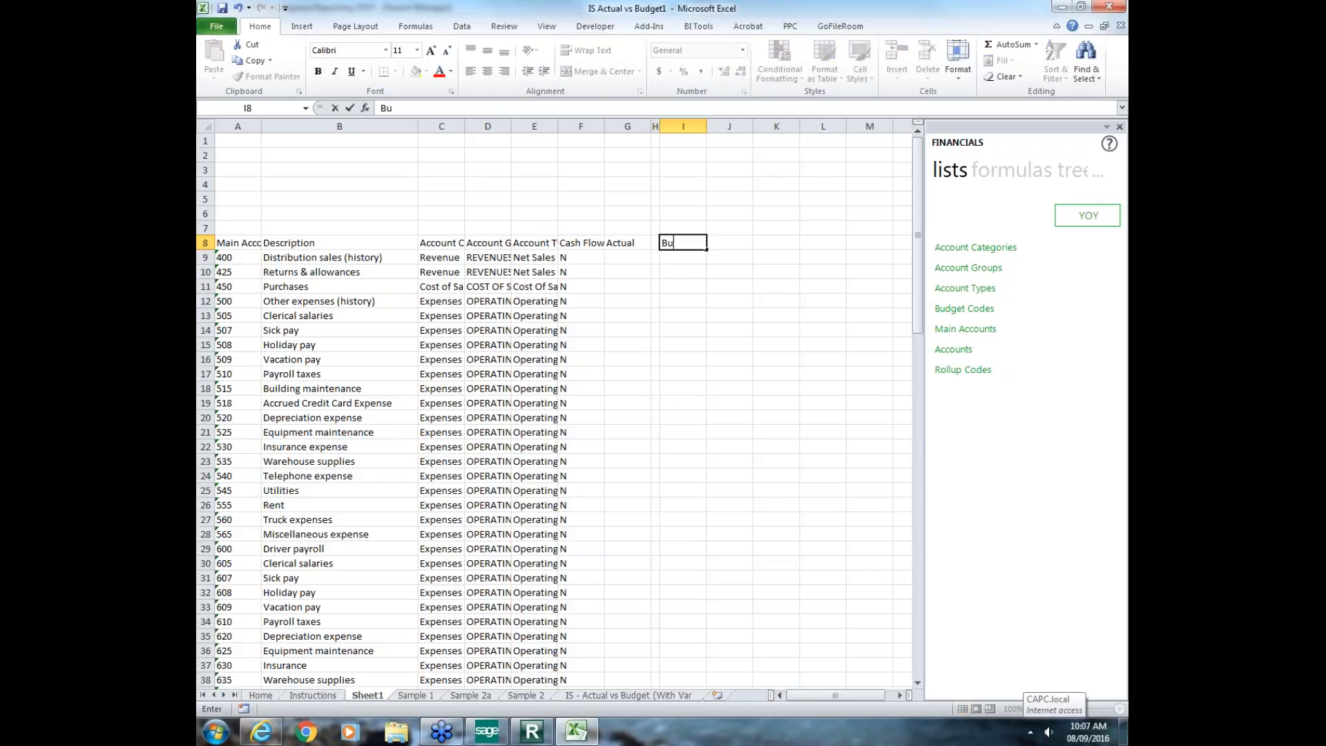
{"action": "key", "text": "Tab"}
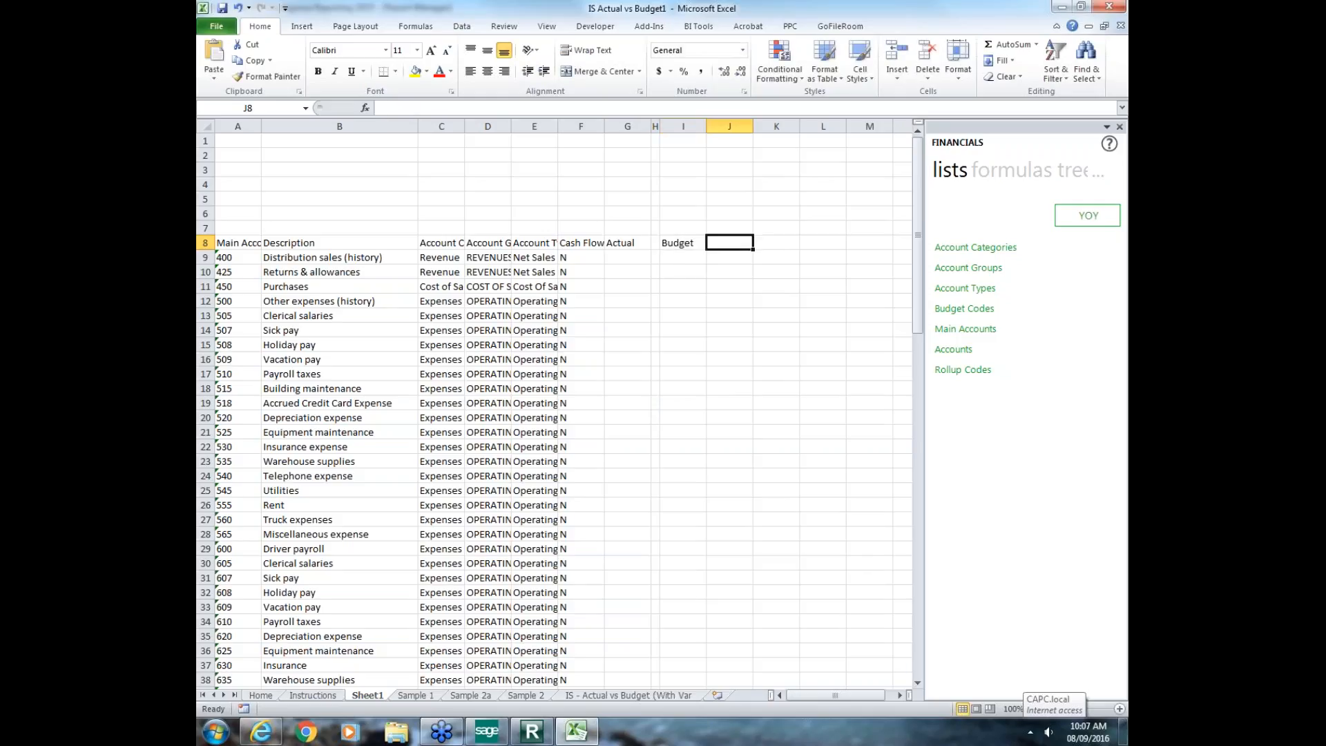
Step: Narrow column J to the same spacer width as column H and enter the heading Variance in cell K8
{"action": "key", "text": "alt+o"}
{"action": "key", "text": "Return"}
{"action": "key", "text": "Right"}
{"action": "type", "text": "Var"}
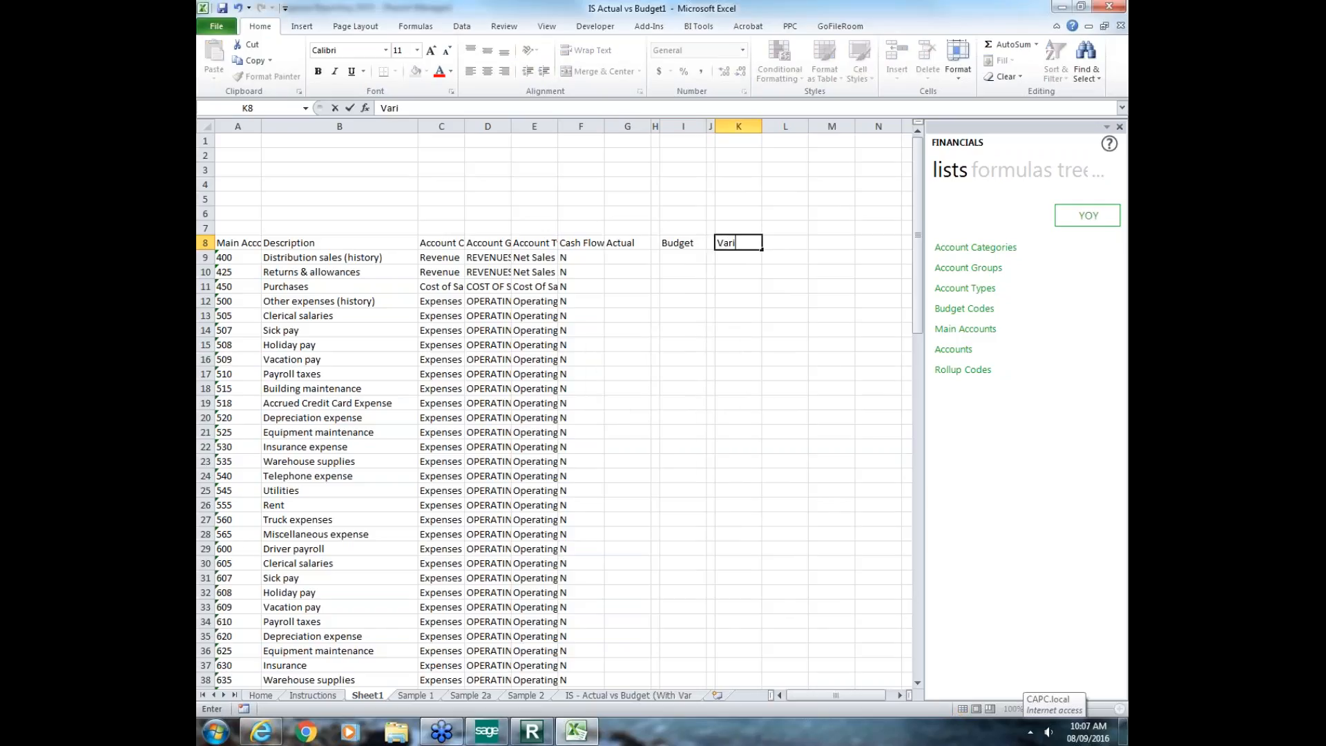
{"action": "type", "text": "iance"}
{"action": "key", "text": "Right"}
Step: Set column L's width to 1 and enter the heading Variance % in cell M8
{"action": "key", "text": "alt"}
{"action": "type", "text": "ocw1"}
{"action": "key", "text": "Return"}
{"action": "key", "text": "Right"}
{"action": "type", "text": "Varian"}
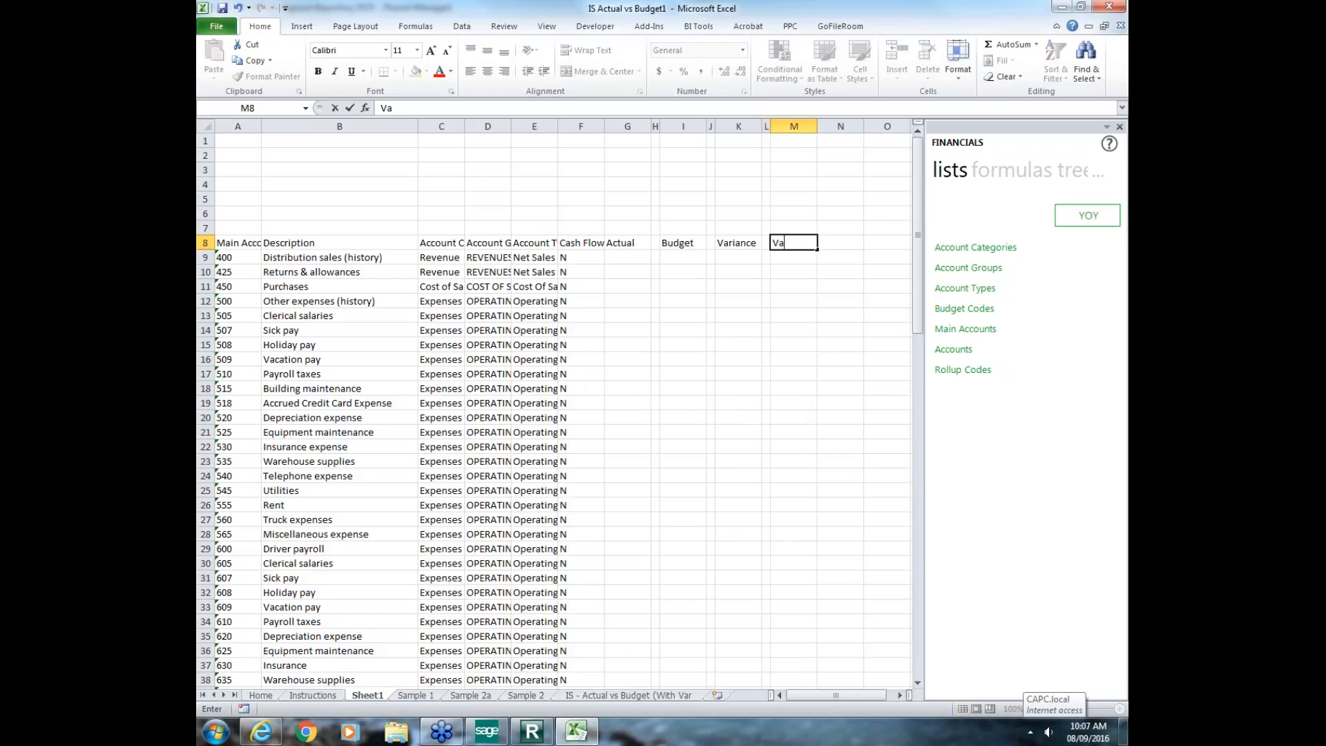
{"action": "type", "text": "ce %"}
{"action": "key", "text": "Tab"}
Step: Set the width of spacer column N to 2
{"action": "key", "text": "alt+o"}
{"action": "type", "text": "cw2"}
{"action": "key", "text": "Return"}
Step: Copy the headings Actual through Variance % in G8:M8 and paste them starting at cell O8
{"action": "key", "text": "Left"}
{"action": "key", "text": "Left"}
{"action": "key", "text": "Left"}
{"action": "key", "text": "Left"}
{"action": "key", "text": "Left"}
{"action": "key", "text": "Left"}
{"action": "key", "text": "Left"}
{"action": "key", "text": "shift+Right"}
{"action": "key", "text": "shift+Right"}
{"action": "key", "text": "shift+Right"}
{"action": "key", "text": "shift+Right"}
{"action": "key", "text": "shift+Right"}
{"action": "key", "text": "shift+Right"}
{"action": "key", "text": "ctrl+c"}
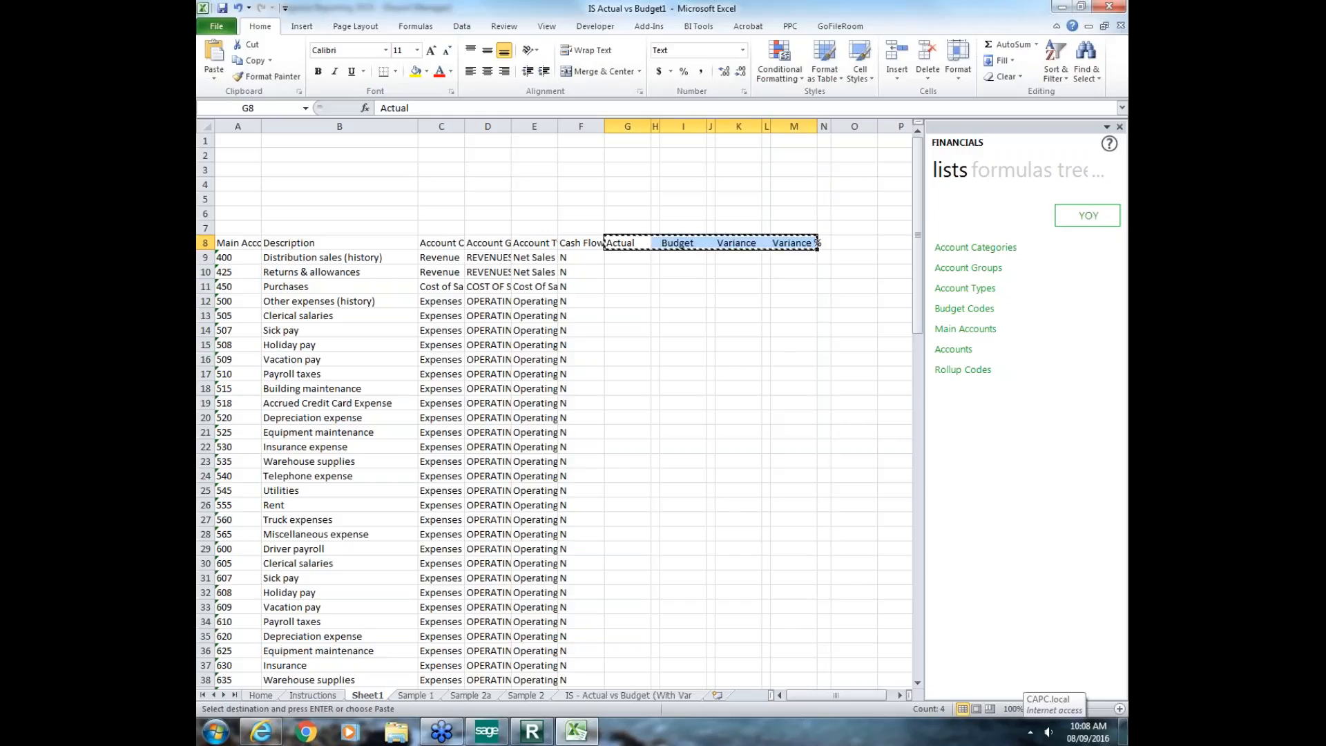
{"action": "key", "text": "Tab"}
{"action": "key", "text": "Tab"}
{"action": "key", "text": "Tab"}
{"action": "key", "text": "Tab"}
{"action": "key", "text": "Tab"}
{"action": "key", "text": "Tab"}
{"action": "key", "text": "Right"}
{"action": "key", "text": "Right"}
{"action": "key", "text": "ctrl+v"}
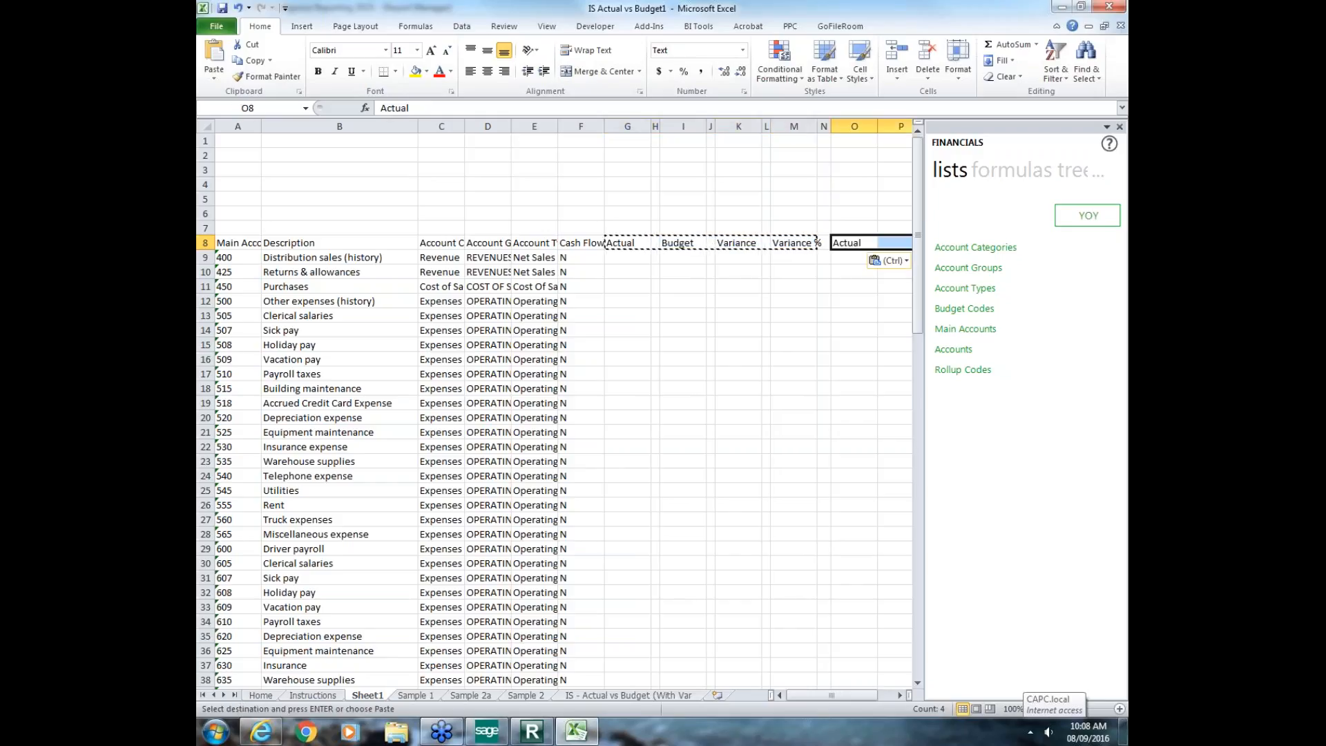
Step: Set the width of spacer columns P, R and T to 1
{"action": "key", "text": "Right"}
{"action": "key", "text": "alt+h"}
{"action": "type", "text": "ow1"}
{"action": "key", "text": "Return"}
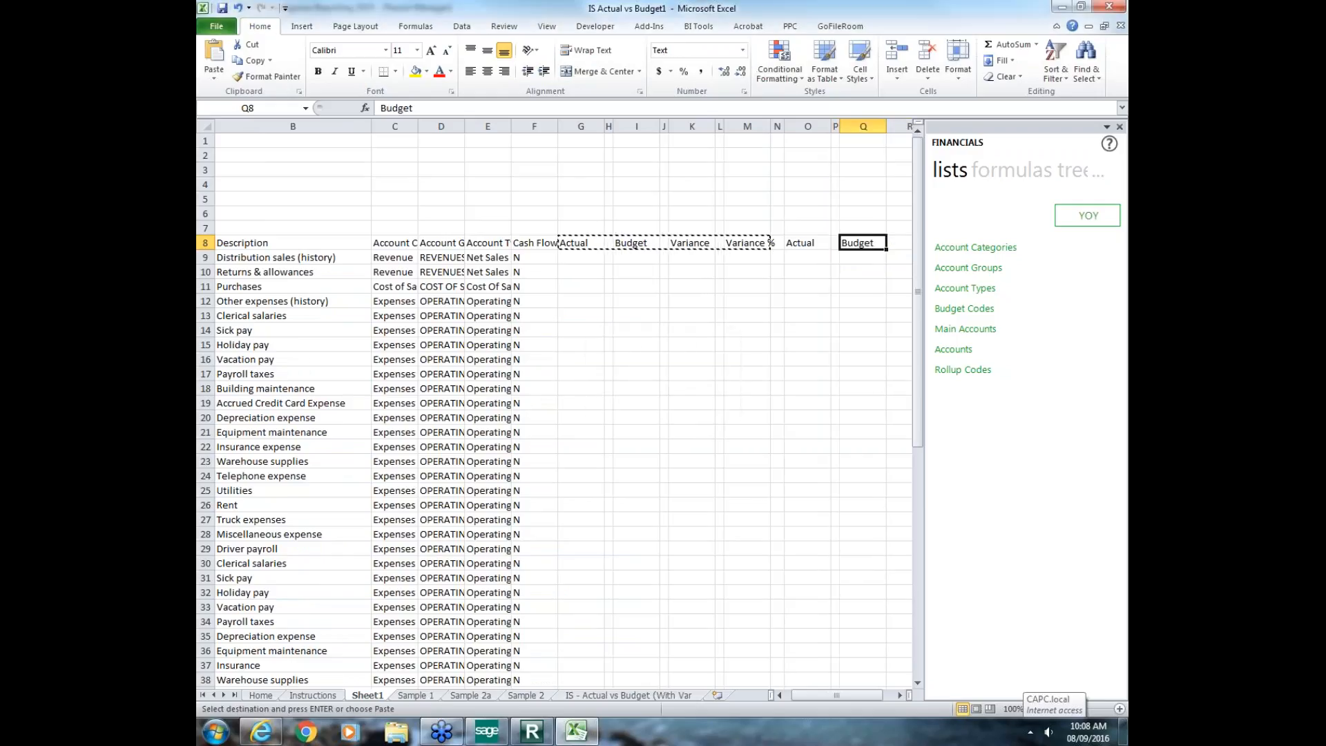
{"action": "key", "text": "Right"}
{"action": "key", "text": "Right"}
{"action": "key", "text": "alt+o"}
{"action": "type", "text": "cw1"}
{"action": "key", "text": "Return"}
{"action": "key", "text": "Right"}
{"action": "key", "text": "Right"}
{"action": "key", "text": "alt+o"}
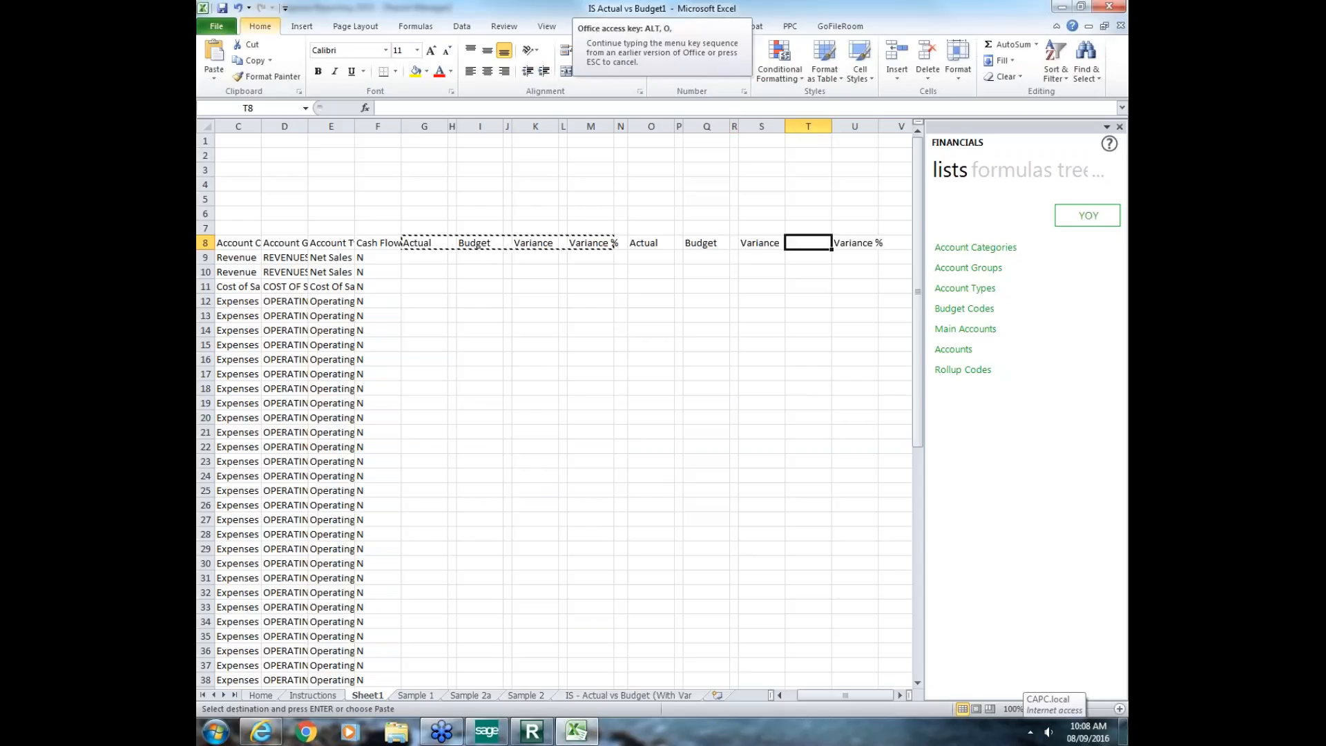
{"action": "type", "text": "cw1"}
{"action": "key", "text": "Return"}
Step: Clear the copy selection and enter the heading Current Period in cell G7
{"action": "key", "text": "Right"}
{"action": "key", "text": "Left"}
{"action": "key", "text": "Left"}
{"action": "key", "text": "Left"}
{"action": "key", "text": "Left"}
{"action": "key", "text": "Escape"}
{"action": "key", "text": "Left"}
{"action": "key", "text": "Left"}
{"action": "key", "text": "Left"}
{"action": "key", "text": "Left"}
{"action": "key", "text": "Left"}
{"action": "key", "text": "Left"}
{"action": "key", "text": "Left"}
{"action": "key", "text": "Left"}
{"action": "key", "text": "Left"}
{"action": "key", "text": "Left"}
{"action": "key", "text": "Up"}
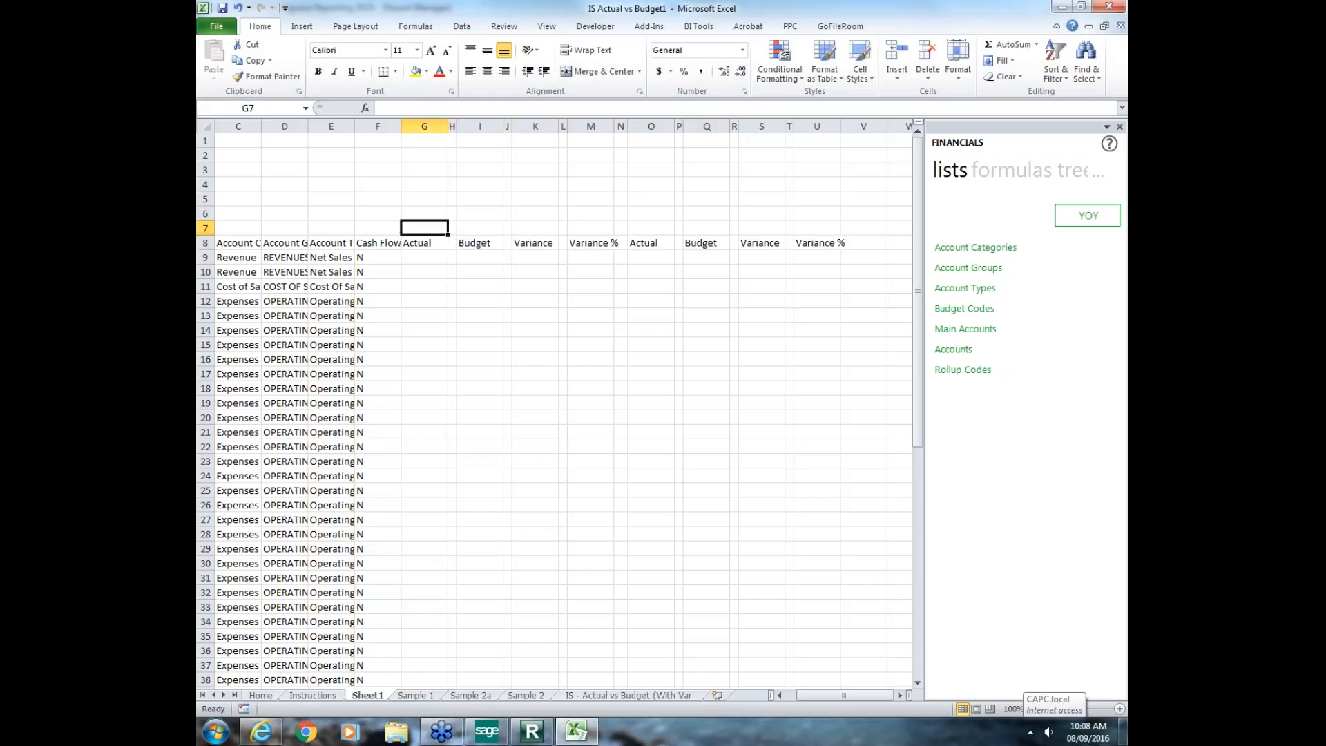
{"action": "type", "text": "Cur"}
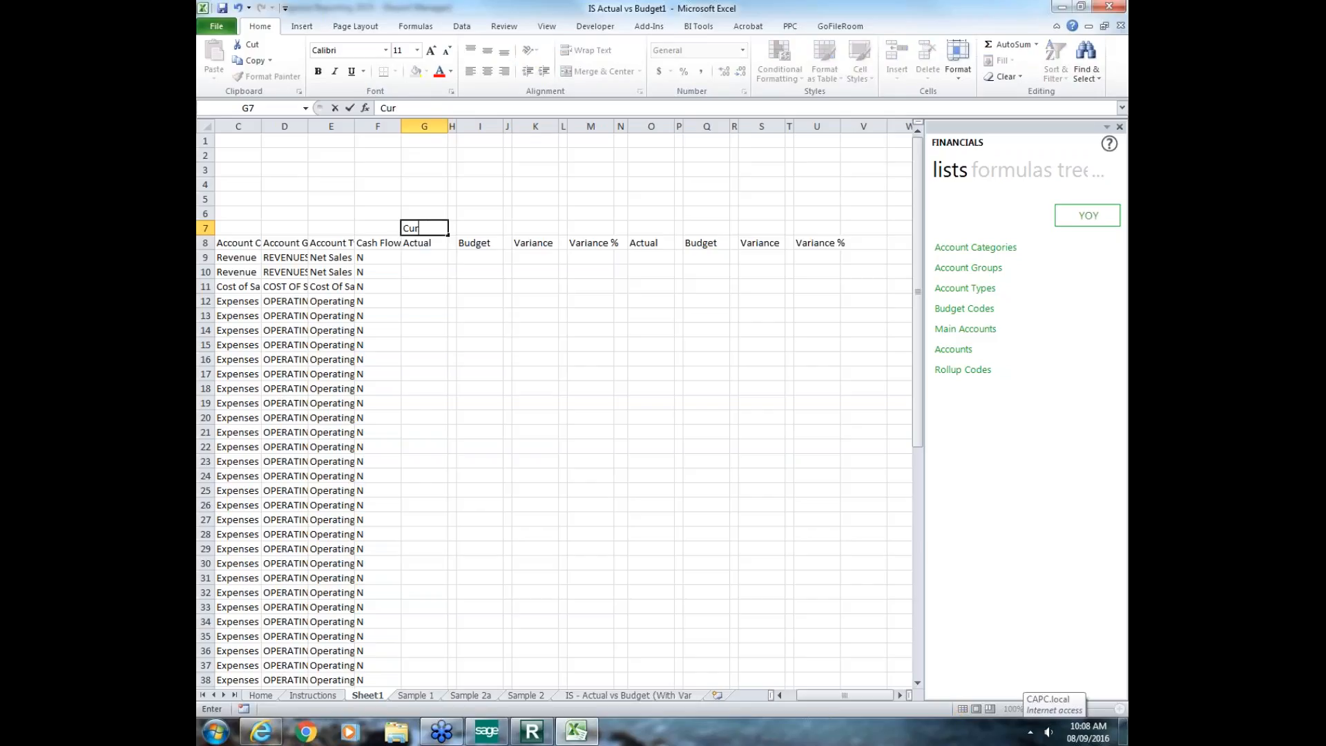
{"action": "type", "text": "rent Period"}
Step: Enter the heading Year to Date in cell O7, above the second Actual column
{"action": "key", "text": "Right"}
{"action": "key", "text": "Right"}
{"action": "key", "text": "Right"}
{"action": "key", "text": "Right"}
{"action": "key", "text": "Right"}
{"action": "key", "text": "Right"}
{"action": "key", "text": "Right"}
{"action": "key", "text": "Right"}
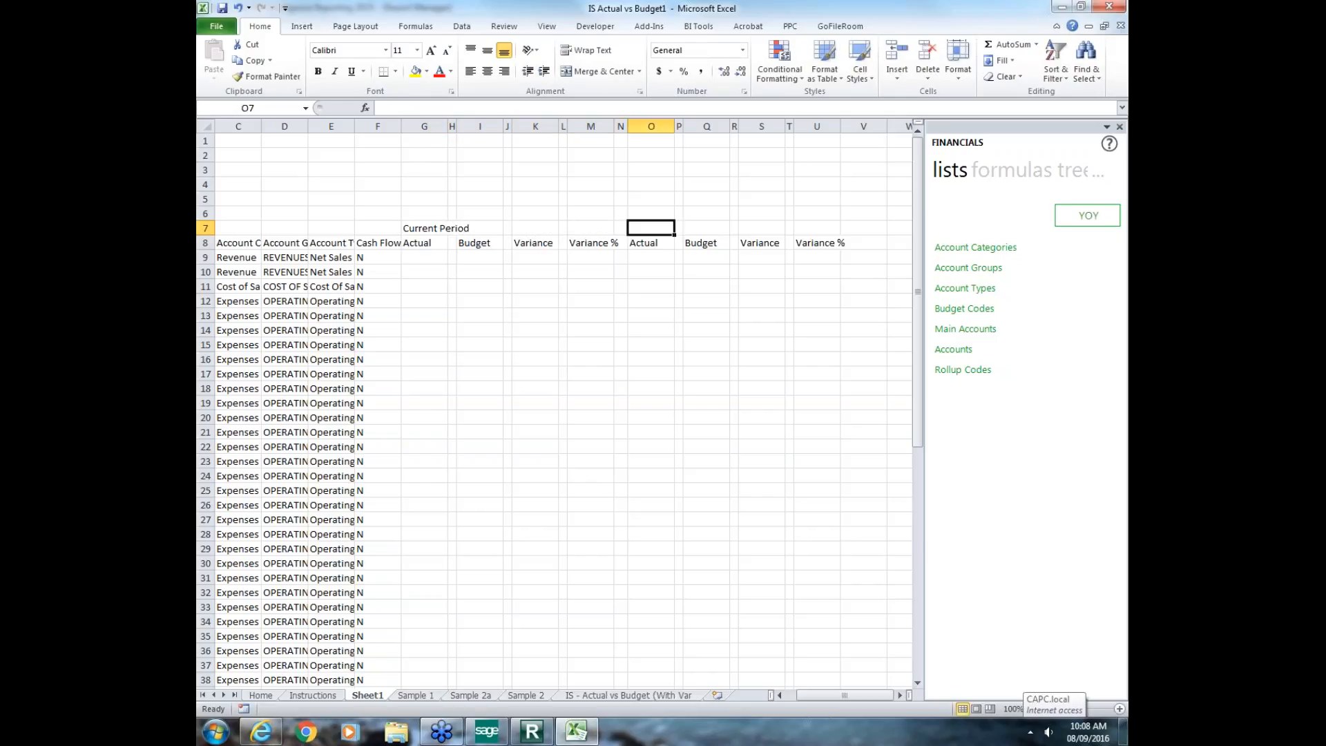
{"action": "type", "text": "Year to Date"}
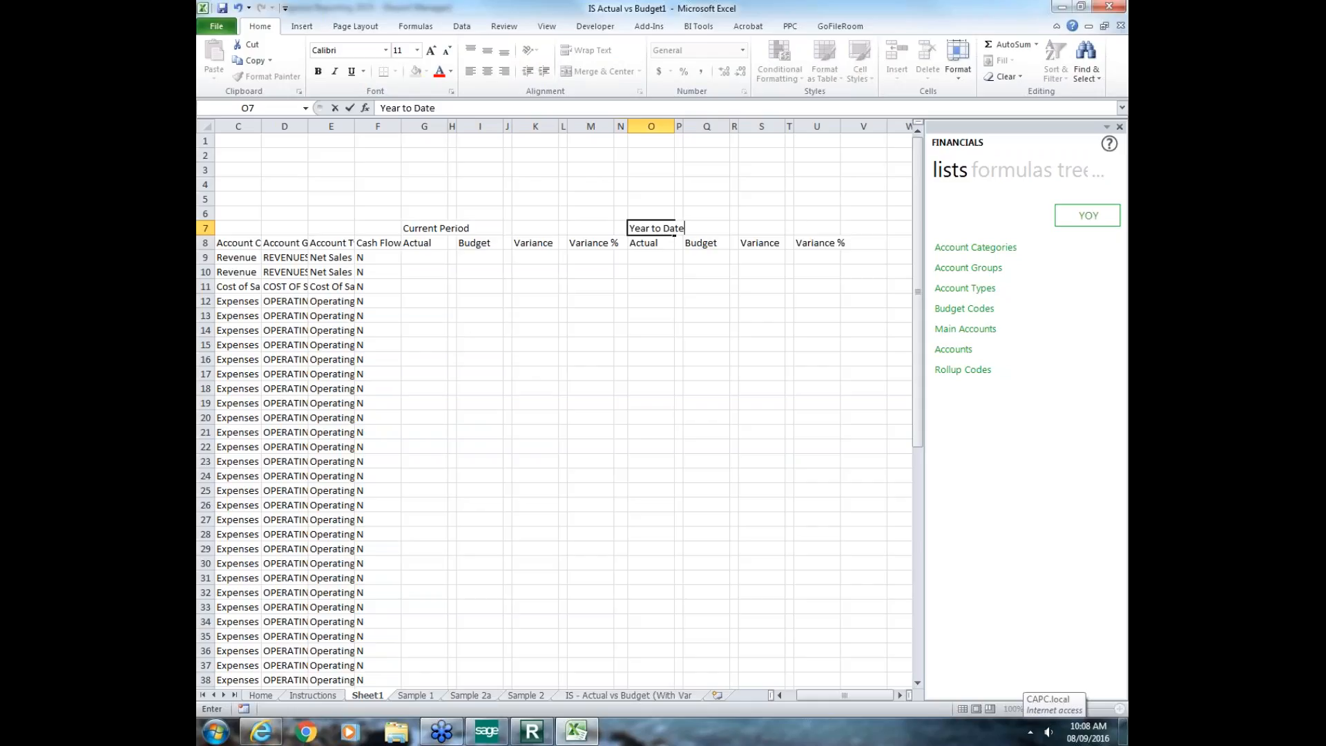
{"action": "key", "text": "Return"}
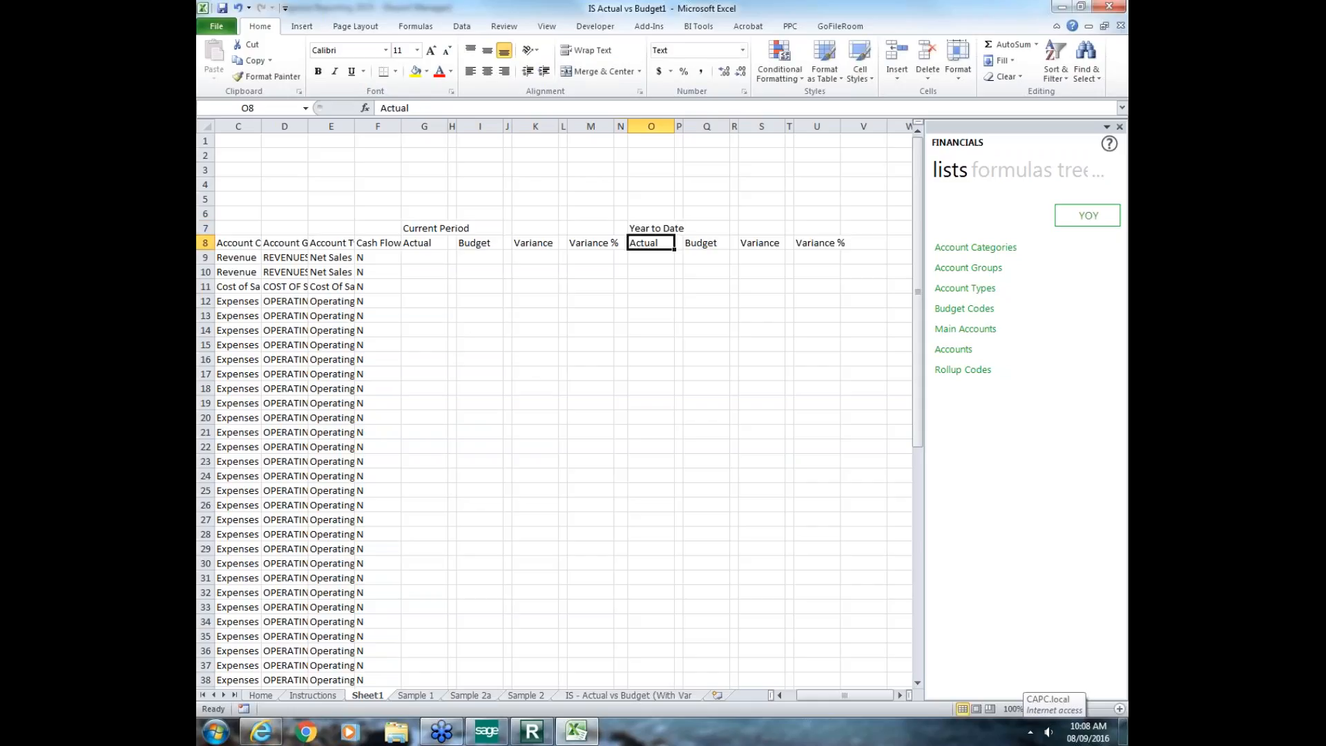
Step: Select cell G9 and show the available financial formulas in the task pane
{"action": "key", "text": "Left"}
{"action": "key", "text": "Left"}
{"action": "key", "text": "Left"}
{"action": "key", "text": "Left"}
{"action": "key", "text": "Left"}
{"action": "key", "text": "Left"}
{"action": "key", "text": "Left"}
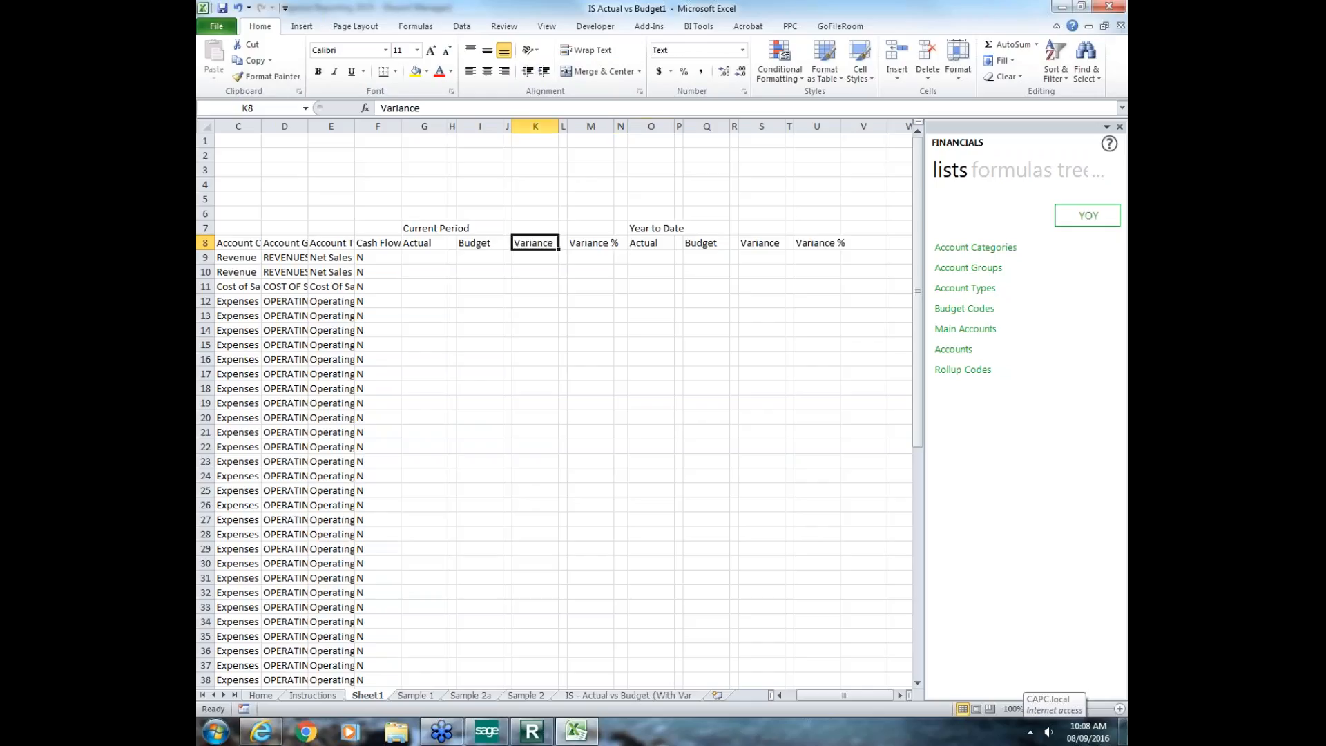
{"action": "key", "text": "Left"}
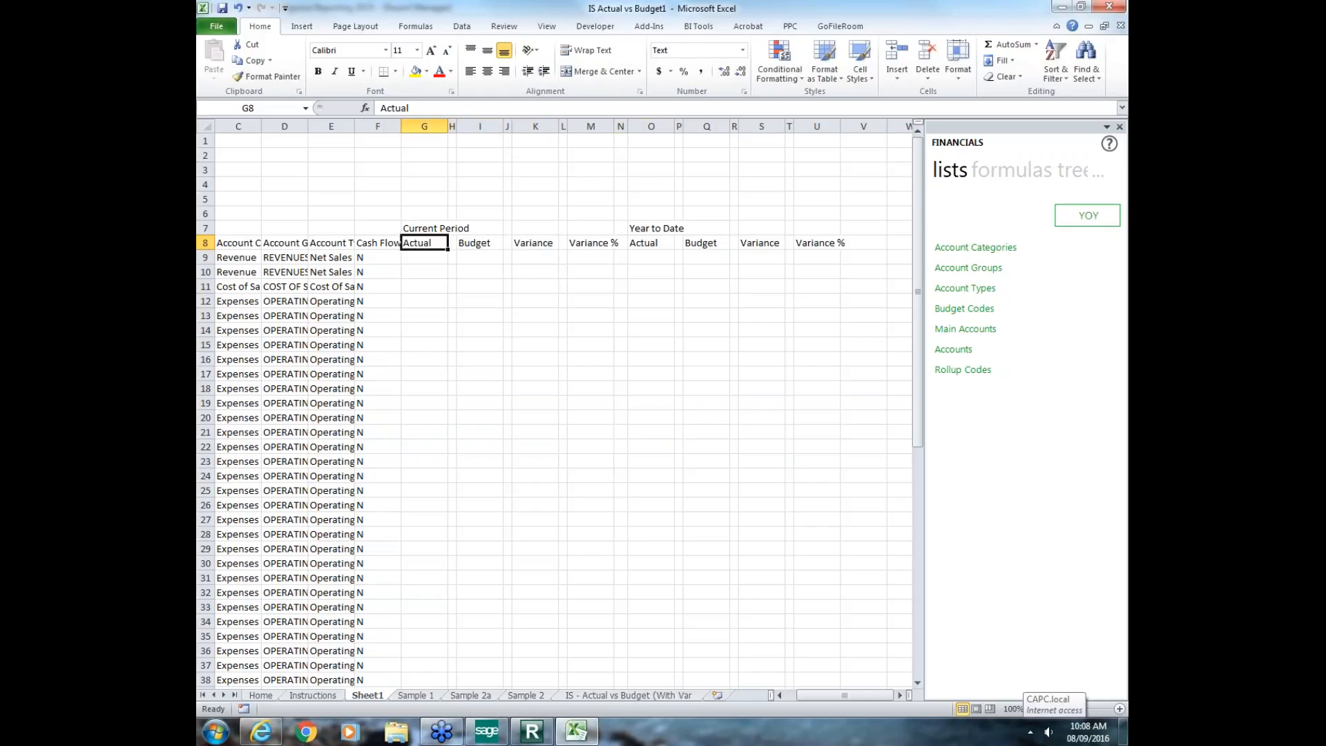
{"action": "key", "text": "Left"}
{"action": "key", "text": "Left"}
{"action": "key", "text": "Left"}
{"action": "key", "text": "Left"}
{"action": "key", "text": "Left"}
{"action": "key", "text": "Left"}
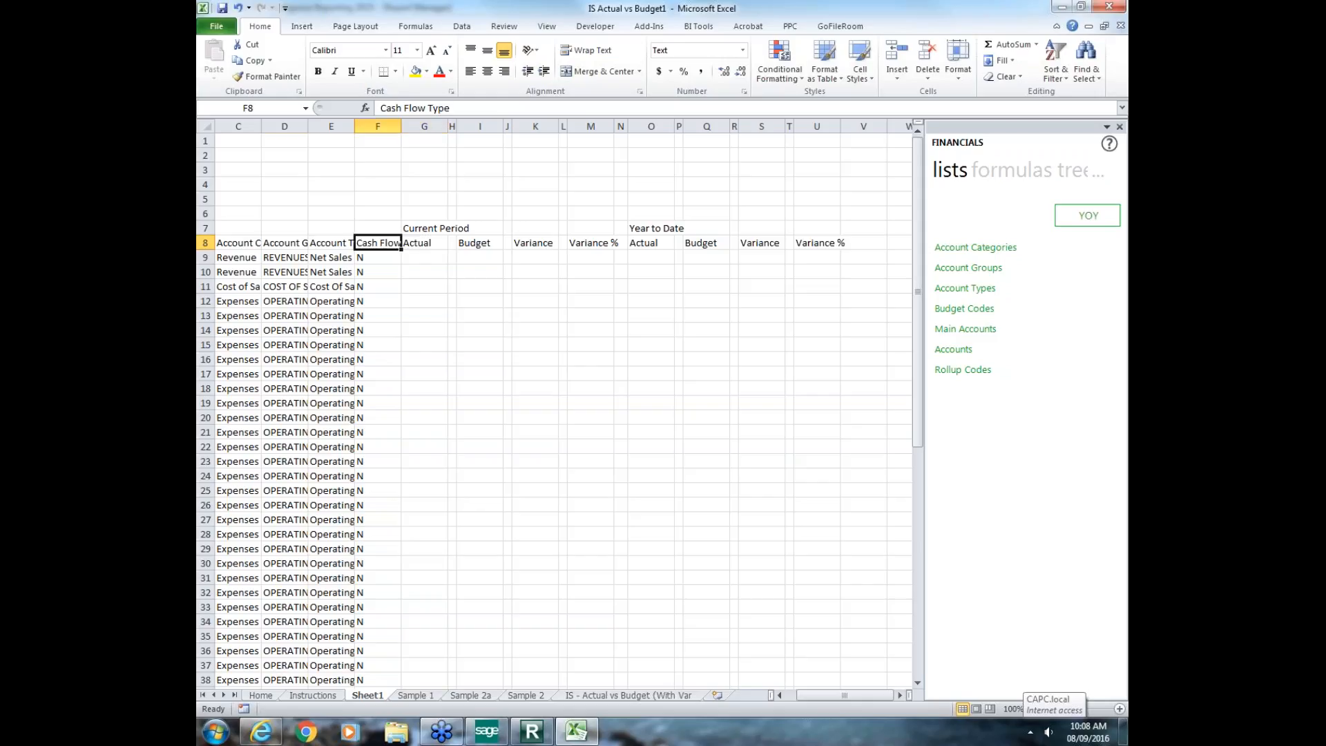
{"action": "key", "text": "Down"}
{"action": "key", "text": "Right"}
{"action": "key", "text": "Right"}
{"action": "key", "text": "Right"}
{"action": "key", "text": "Right"}
{"action": "key", "text": "Right"}
{"action": "key", "text": "Right"}
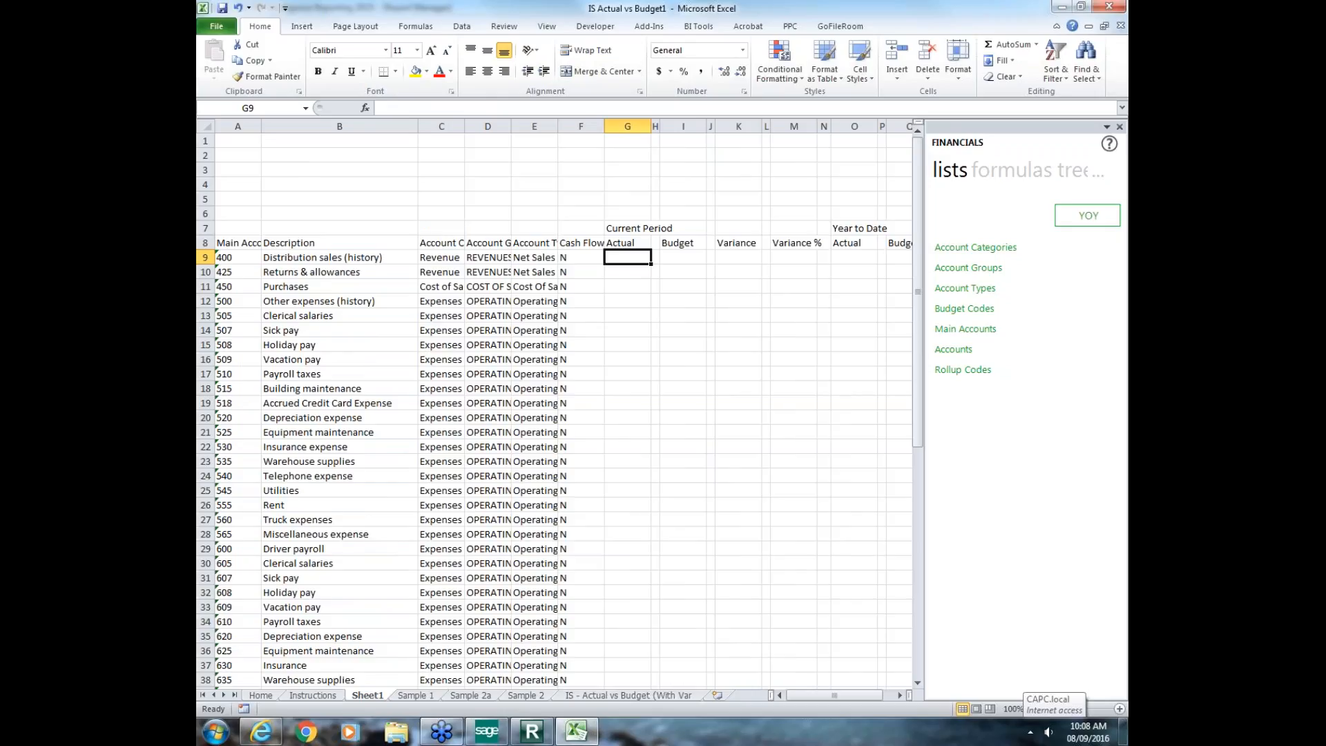
{"action": "left_click", "coordinate": [1010, 172]}
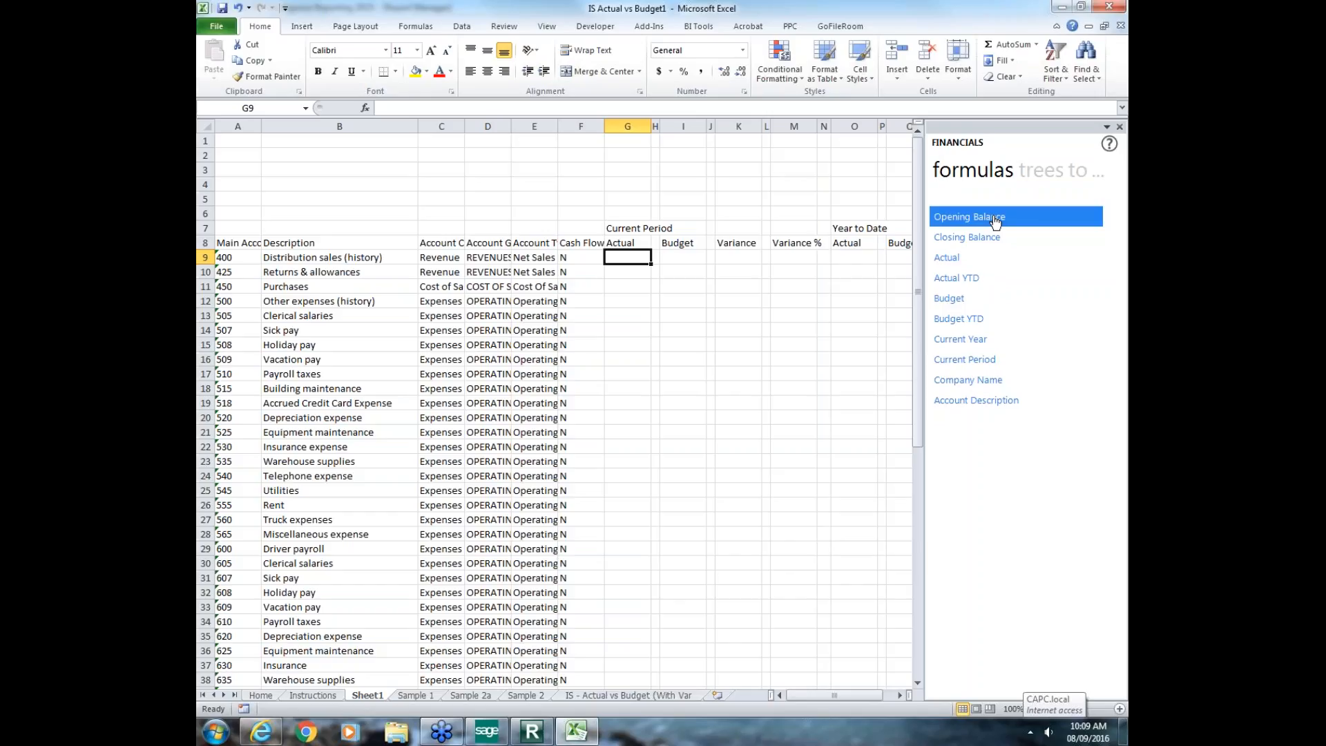
Step: Enter the label Company in cell W1, outside the report columns
{"action": "key", "text": "Up"}
{"action": "key", "text": "Up"}
{"action": "key", "text": "Up"}
{"action": "key", "text": "Up"}
{"action": "key", "text": "Up"}
{"action": "key", "text": "Up"}
{"action": "key", "text": "Up"}
{"action": "key", "text": "Up"}
{"action": "key", "text": "Right"}
{"action": "key", "text": "Right"}
{"action": "key", "text": "Right"}
{"action": "key", "text": "Right"}
{"action": "key", "text": "Right"}
{"action": "key", "text": "Right"}
{"action": "key", "text": "Right"}
{"action": "key", "text": "Right"}
{"action": "key", "text": "Right"}
{"action": "key", "text": "Right"}
{"action": "key", "text": "Right"}
{"action": "key", "text": "Right"}
{"action": "key", "text": "Right"}
{"action": "key", "text": "Right"}
{"action": "key", "text": "Right"}
{"action": "key", "text": "Right"}
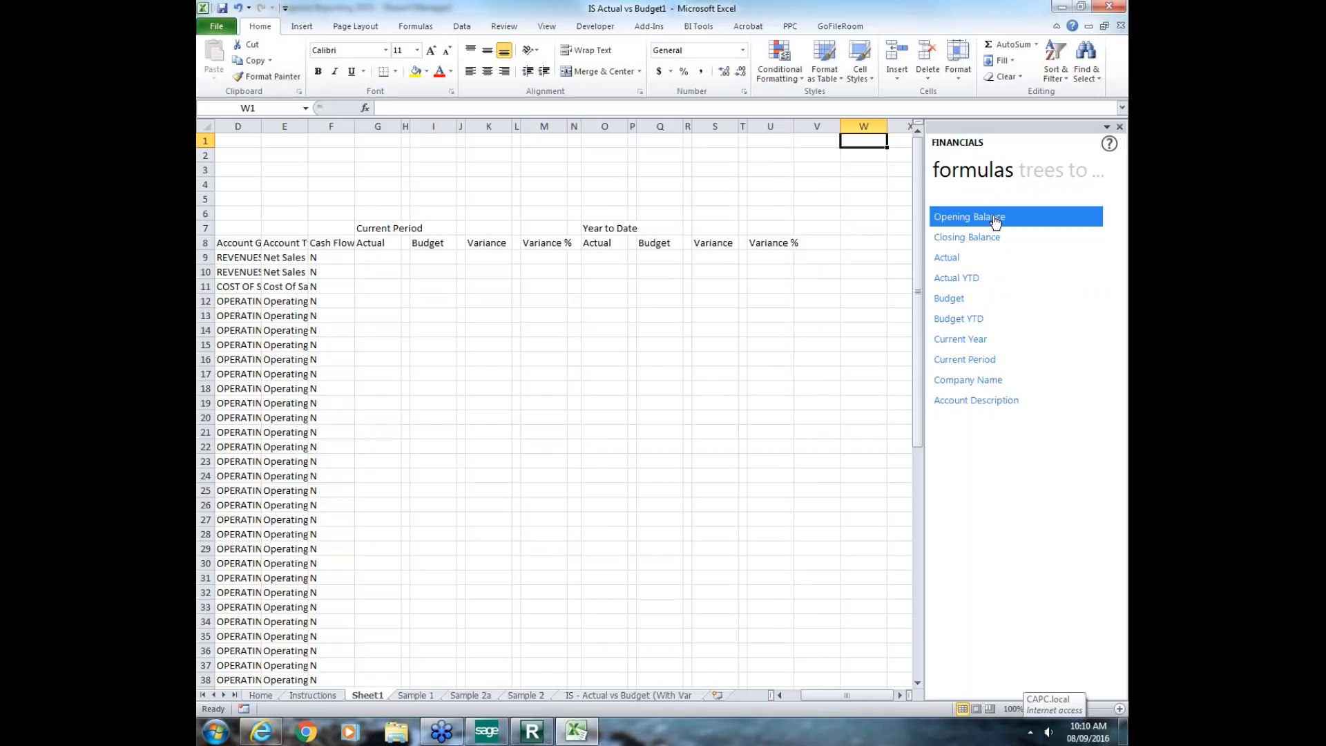
{"action": "type", "text": "Company"}
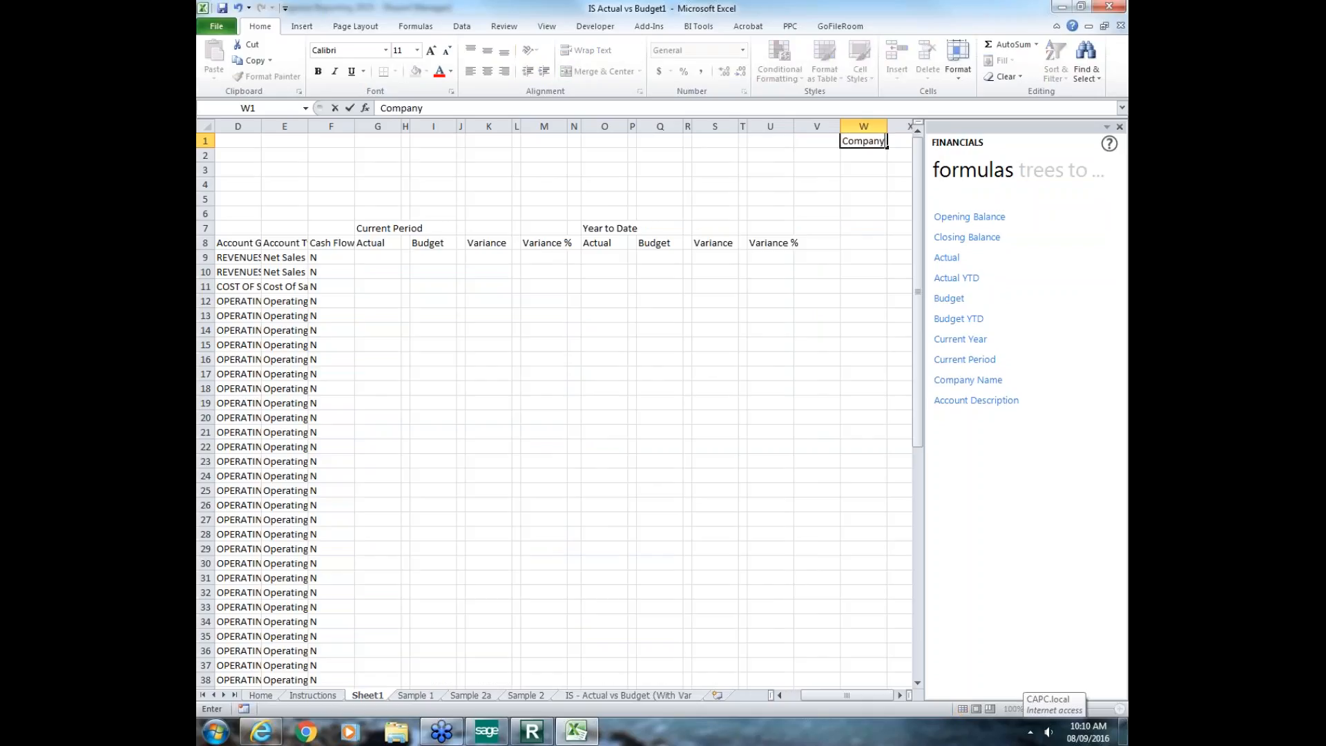
{"action": "key", "text": "Return"}
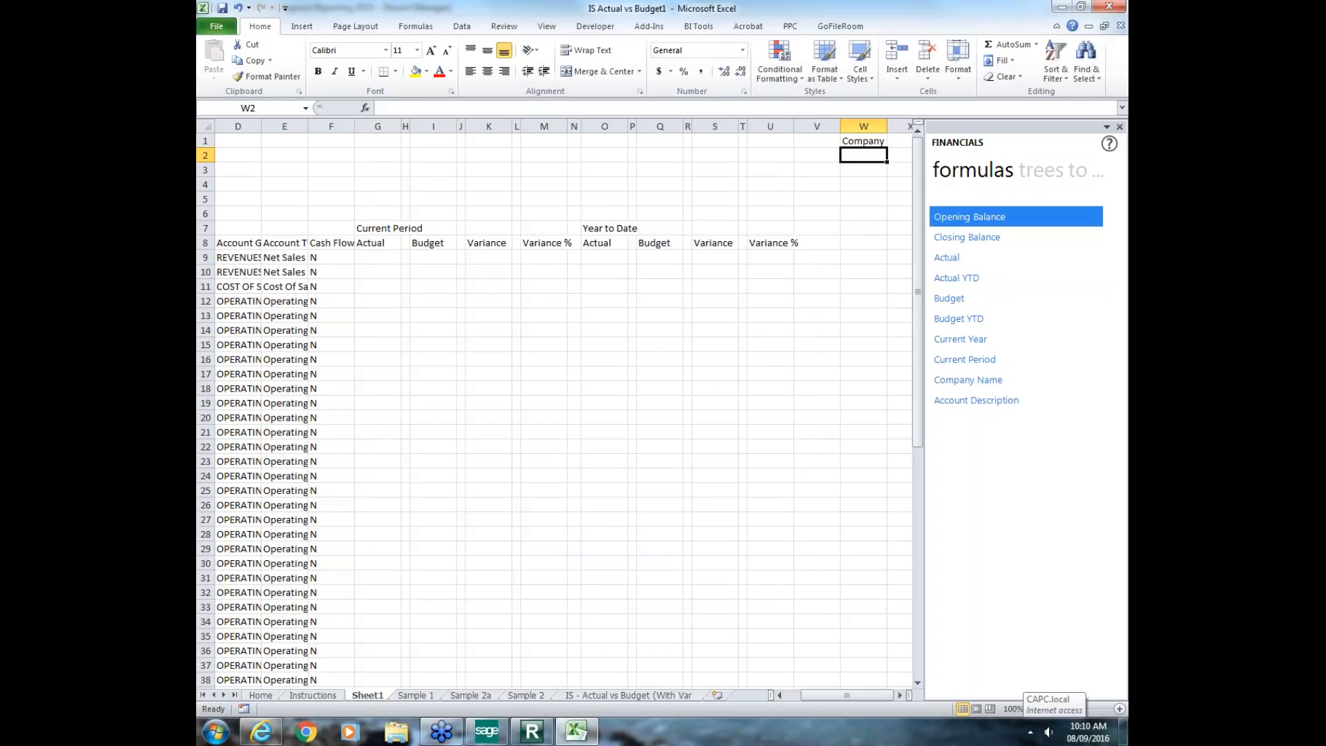
Step: Enter the labels Current Year, Current Period and Budget Code in cells W2:W4
{"action": "type", "text": "Cur"}
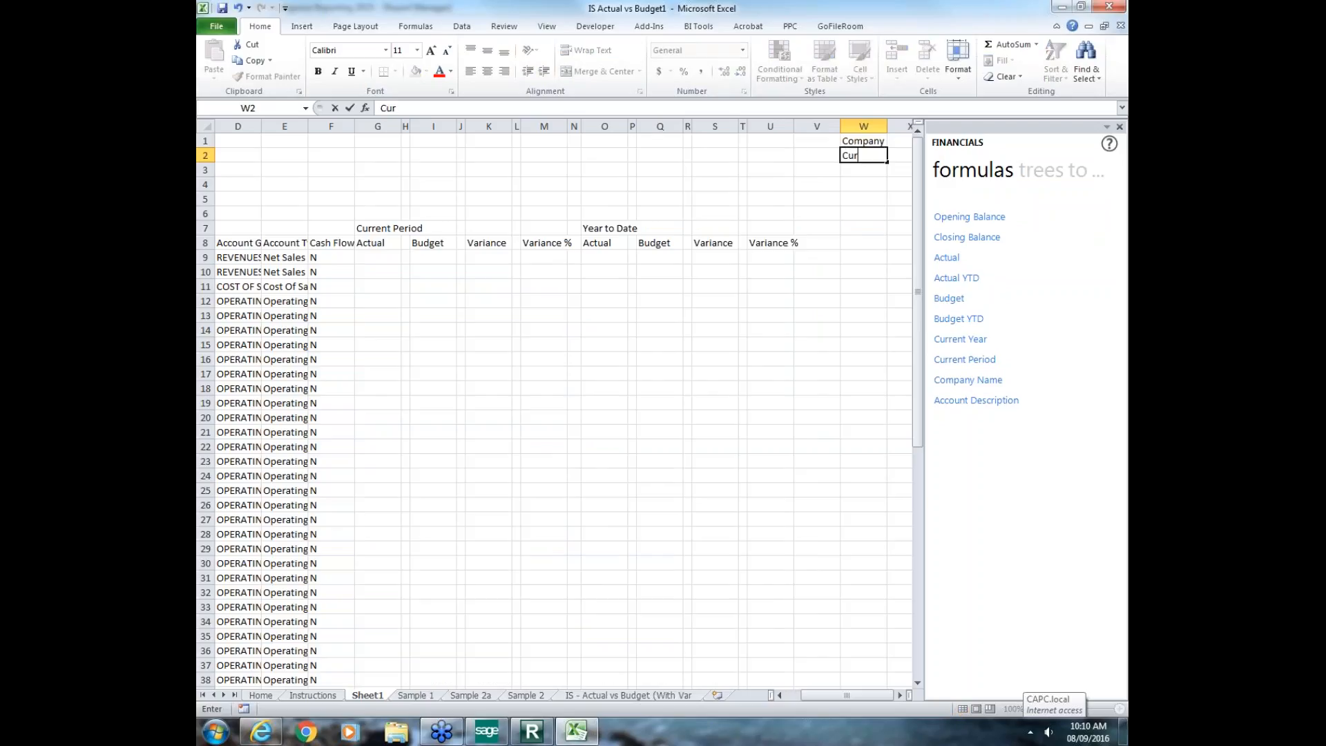
{"action": "type", "text": "rent Year"}
{"action": "key", "text": "Return"}
{"action": "type", "text": "Cui"}
{"action": "type", "text": "rrent "}
{"action": "type", "text": "Period"}
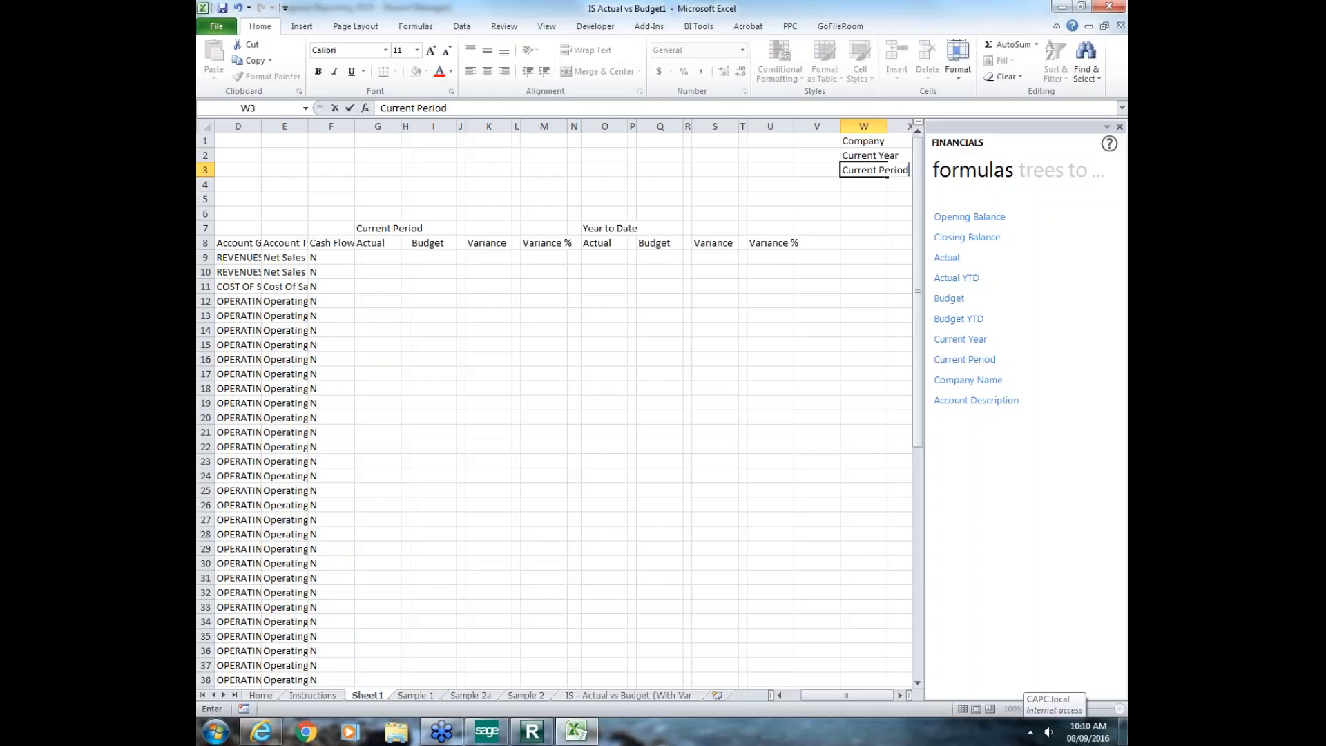
{"action": "key", "text": "Return"}
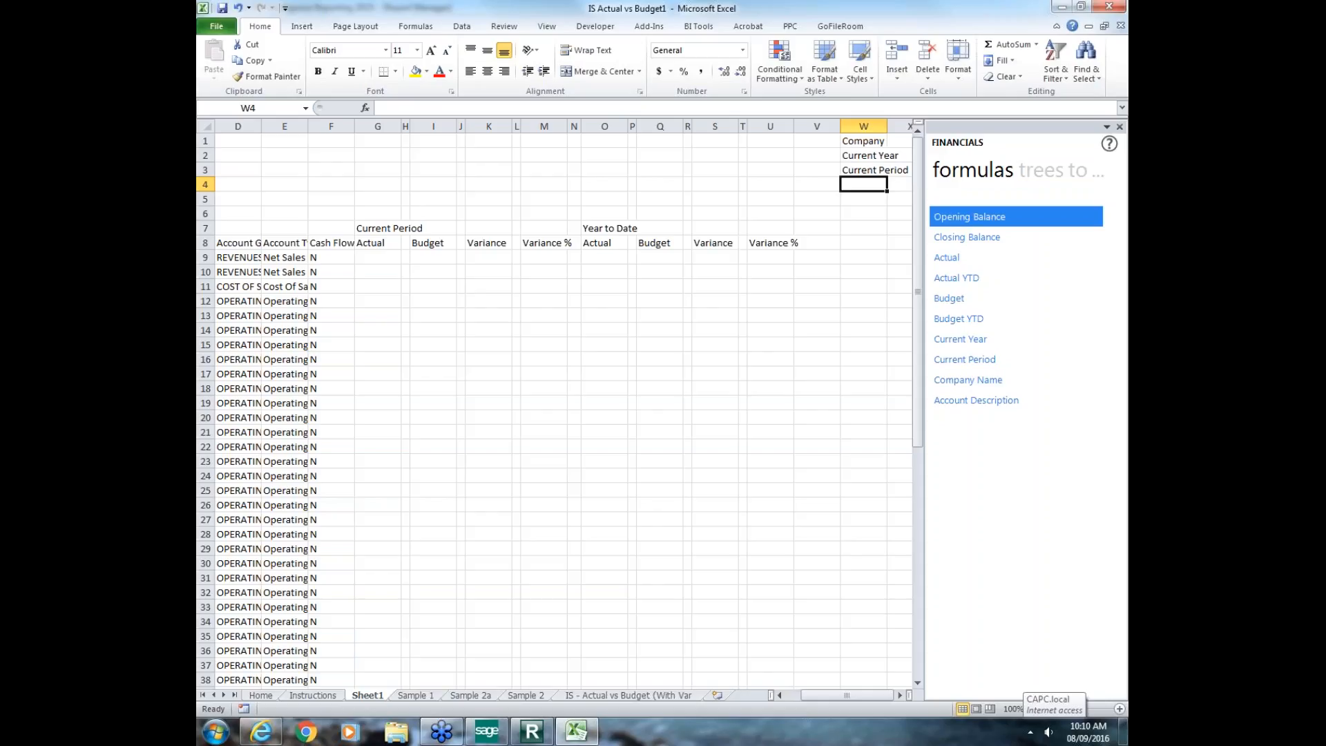
{"action": "type", "text": "Budg"}
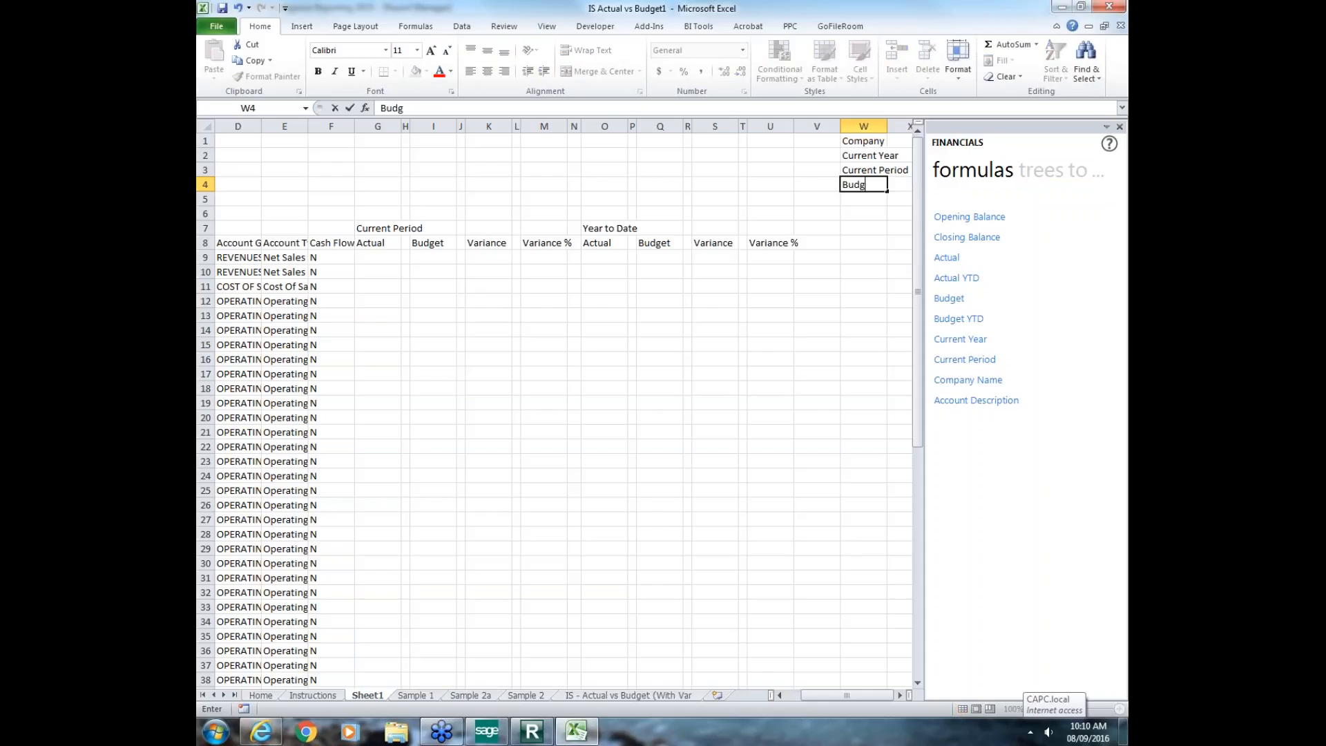
{"action": "type", "text": "et Code"}
{"action": "key", "text": "Return"}
Step: Enter the company code YOY in cell X1, next to the Company label
{"action": "key", "text": "Up"}
{"action": "key", "text": "Up"}
{"action": "key", "text": "Up"}
{"action": "key", "text": "Up"}
{"action": "key", "text": "Right"}
{"action": "key", "text": "Right"}
{"action": "key", "text": "Left"}
{"action": "type", "text": "YOY"}
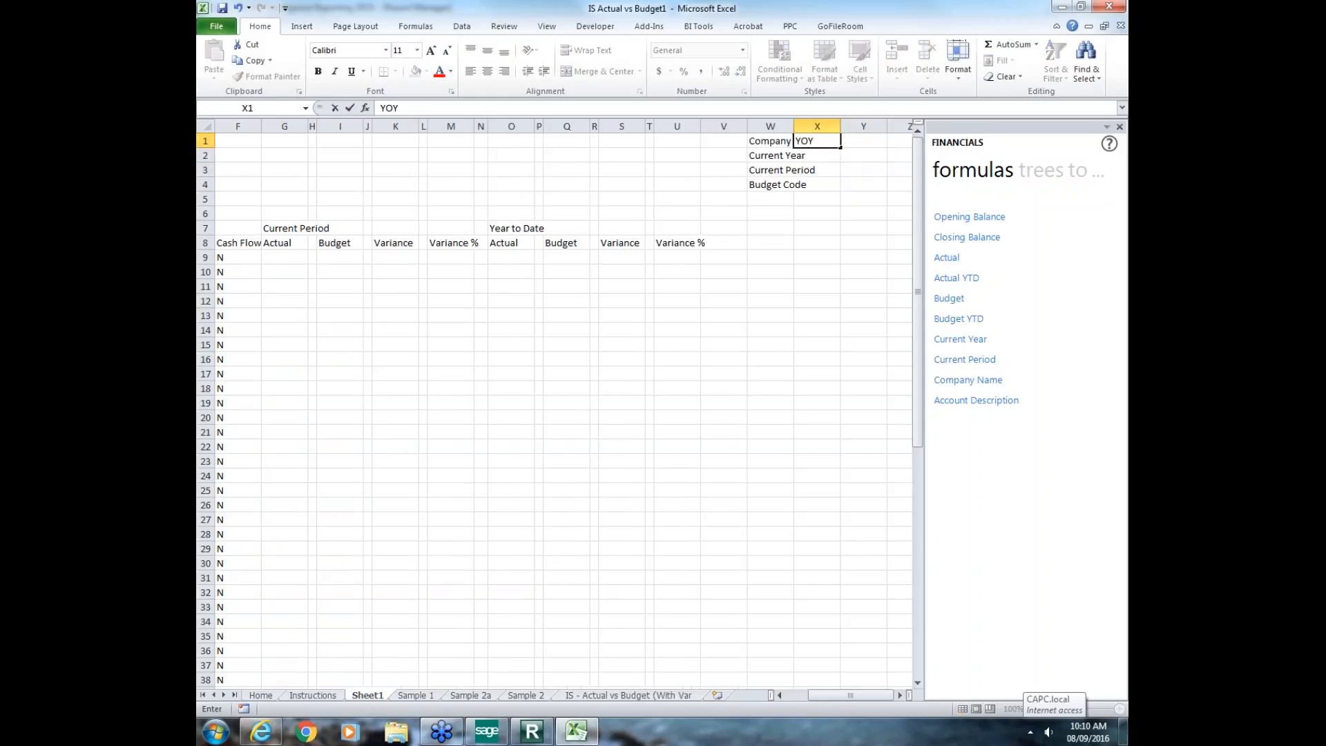
{"action": "key", "text": "Return"}
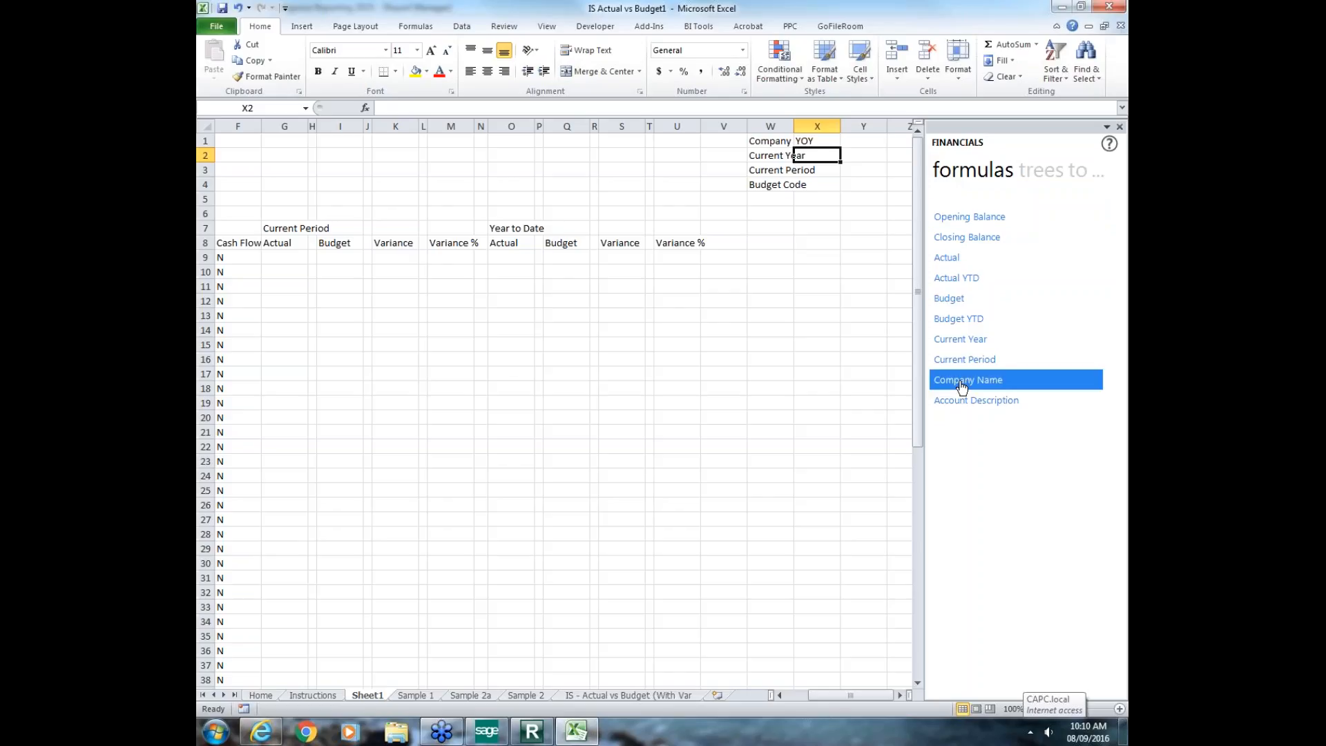
Step: Insert the Current Year formula in cell X2 and the Current Period formula in cell X3
{"action": "left_click_drag", "start_coordinate": [967, 339], "coordinate": [833, 158]}
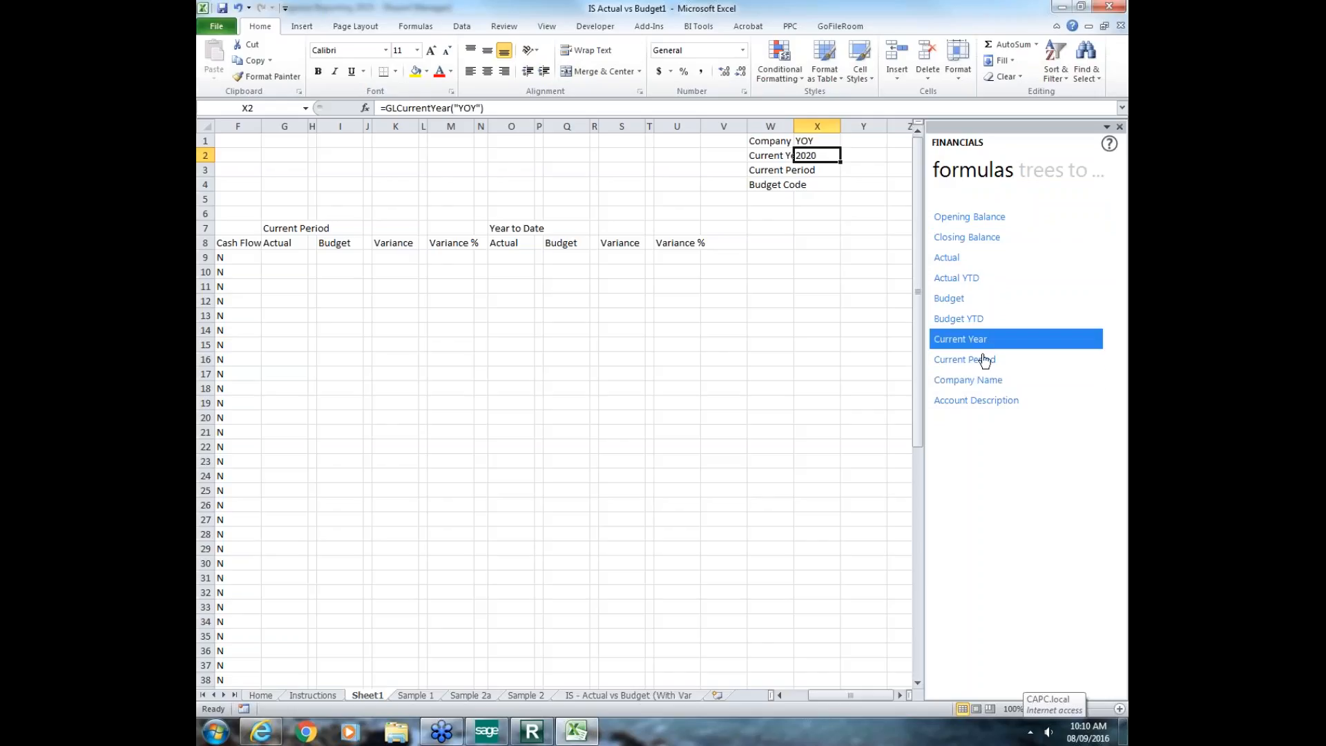
{"action": "left_click_drag", "start_coordinate": [965, 359], "coordinate": [819, 170]}
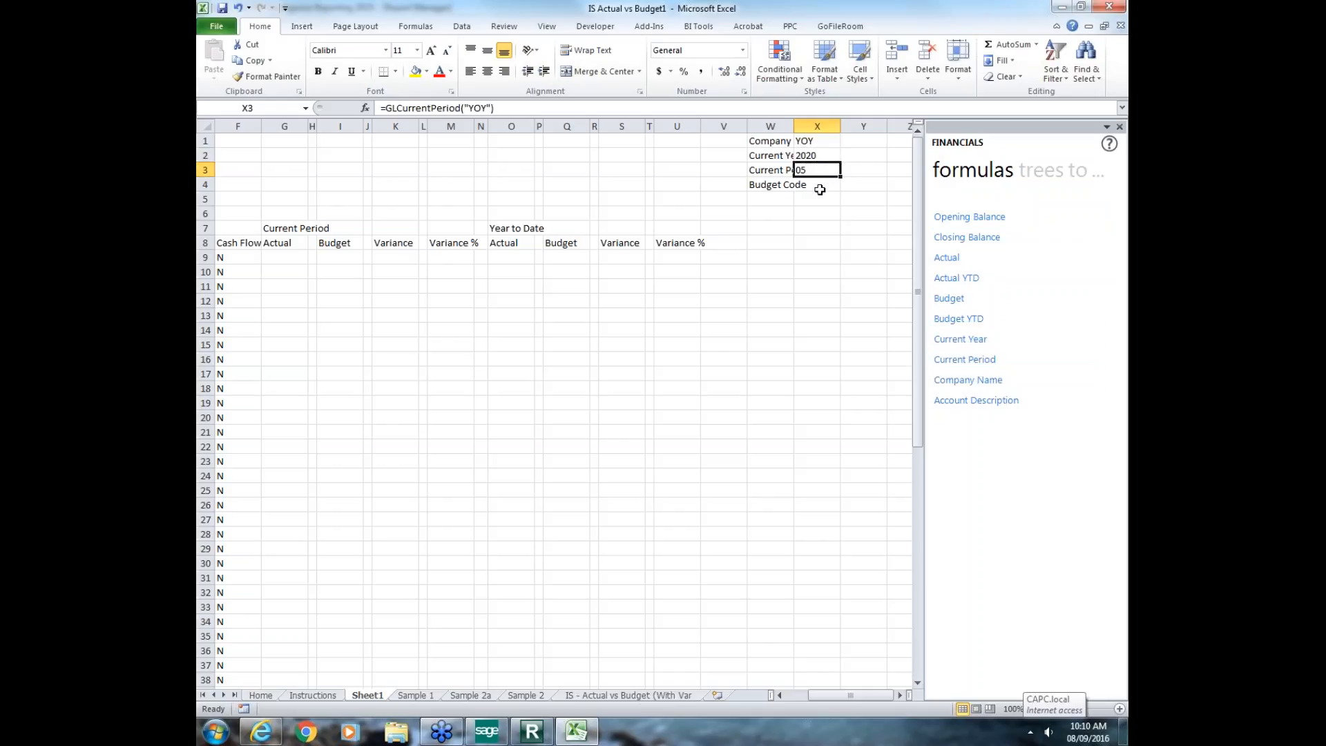
Step: Enter Original as the budget code in cell X4
{"action": "left_click", "coordinate": [820, 183]}
{"action": "type", "text": "Original"}
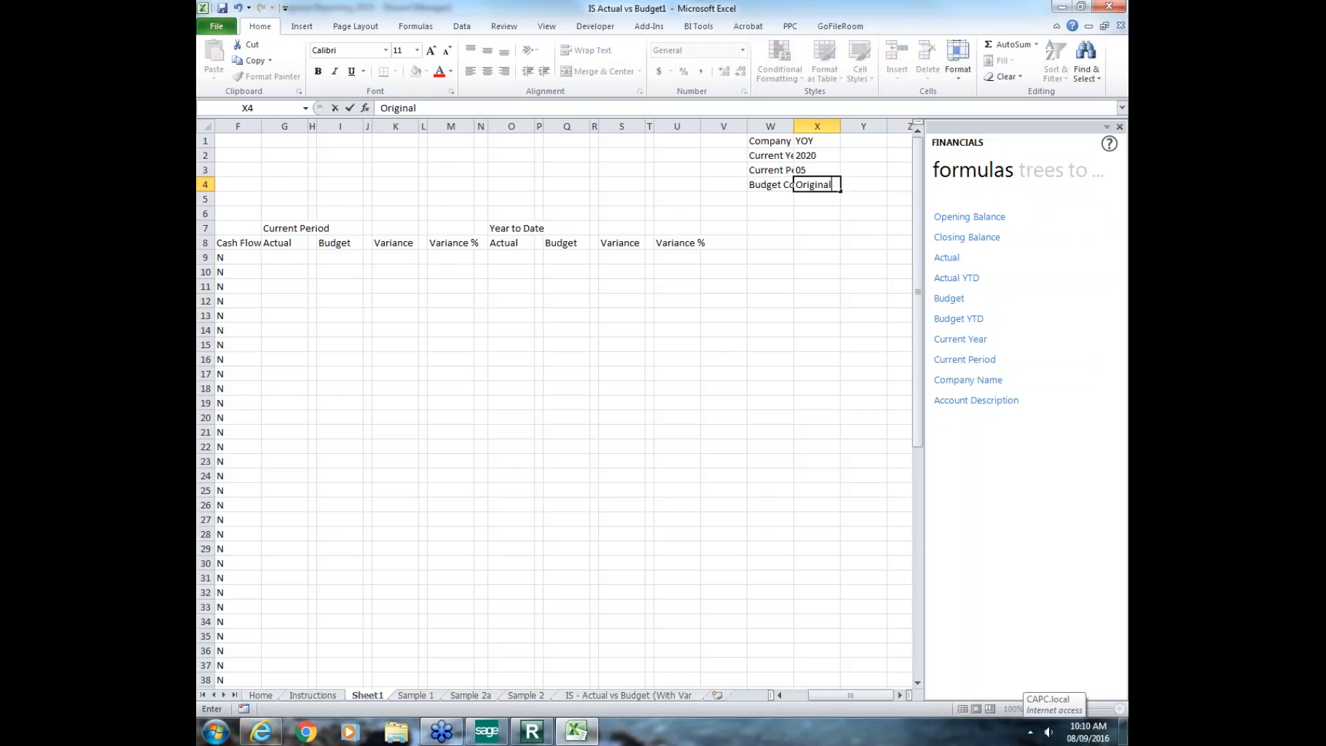
{"action": "key", "text": "Return"}
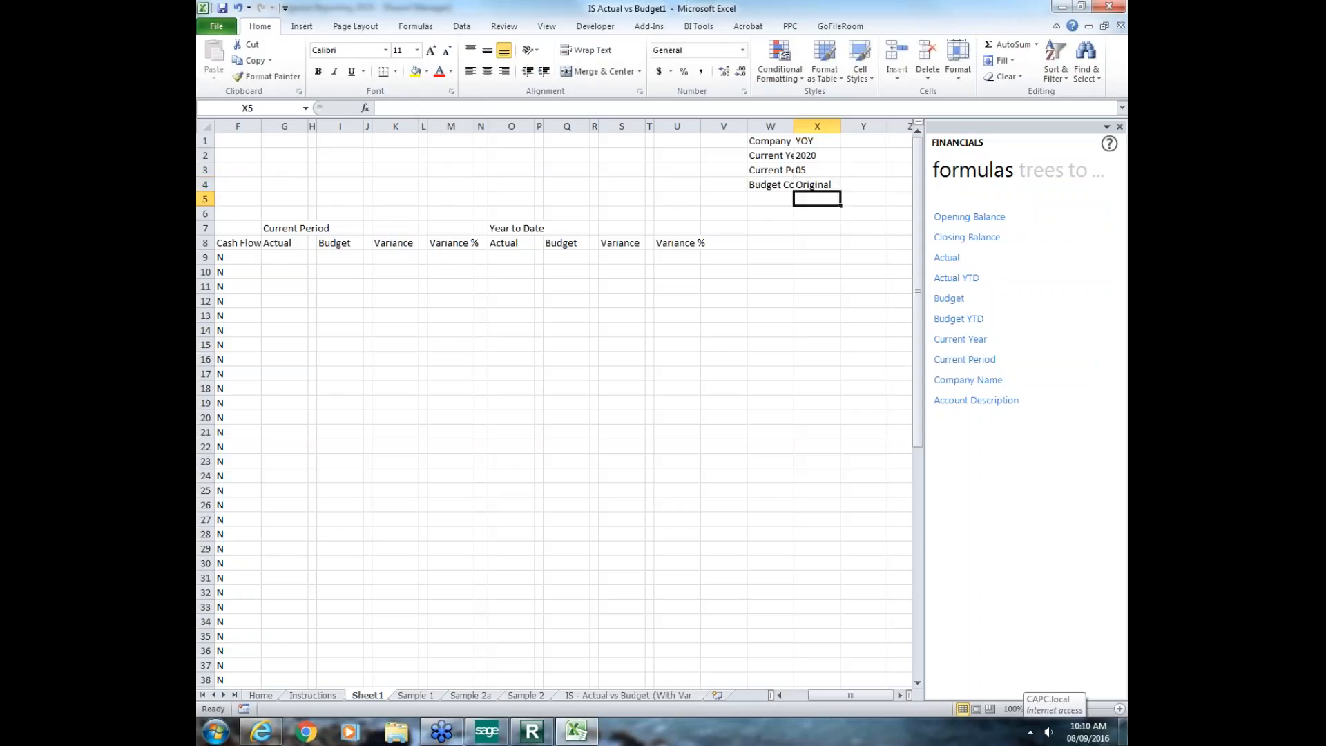
Step: Insert the Actual formula in cell G9 and the Budget formula in cell I9 for the current period
{"action": "key", "text": "Left"}
{"action": "key", "text": "Left"}
{"action": "key", "text": "Left"}
{"action": "key", "text": "Down"}
{"action": "key", "text": "Down"}
{"action": "key", "text": "Down"}
{"action": "key", "text": "Down"}
{"action": "key", "text": "Left"}
{"action": "key", "text": "Left"}
{"action": "key", "text": "Left"}
{"action": "key", "text": "Left"}
{"action": "key", "text": "Left"}
{"action": "key", "text": "Left"}
{"action": "key", "text": "Left"}
{"action": "key", "text": "Left"}
{"action": "key", "text": "Left"}
{"action": "key", "text": "Left"}
{"action": "key", "text": "Left"}
{"action": "key", "text": "Left"}
{"action": "key", "text": "Left"}
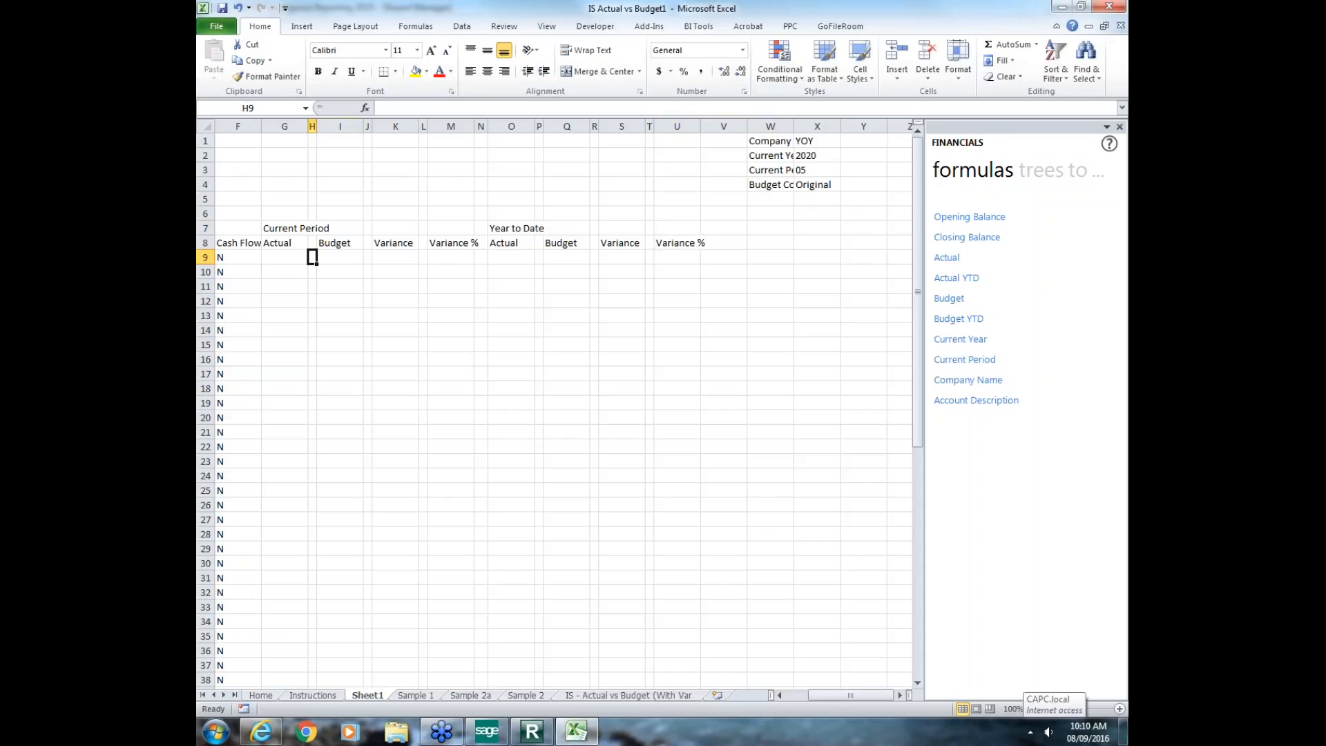
{"action": "key", "text": "Left"}
{"action": "key", "text": "Left"}
{"action": "key", "text": "Left"}
{"action": "key", "text": "Left"}
{"action": "key", "text": "Left"}
{"action": "key", "text": "Left"}
{"action": "key", "text": "Right"}
{"action": "key", "text": "Right"}
{"action": "key", "text": "Right"}
{"action": "key", "text": "Right"}
{"action": "key", "text": "Right"}
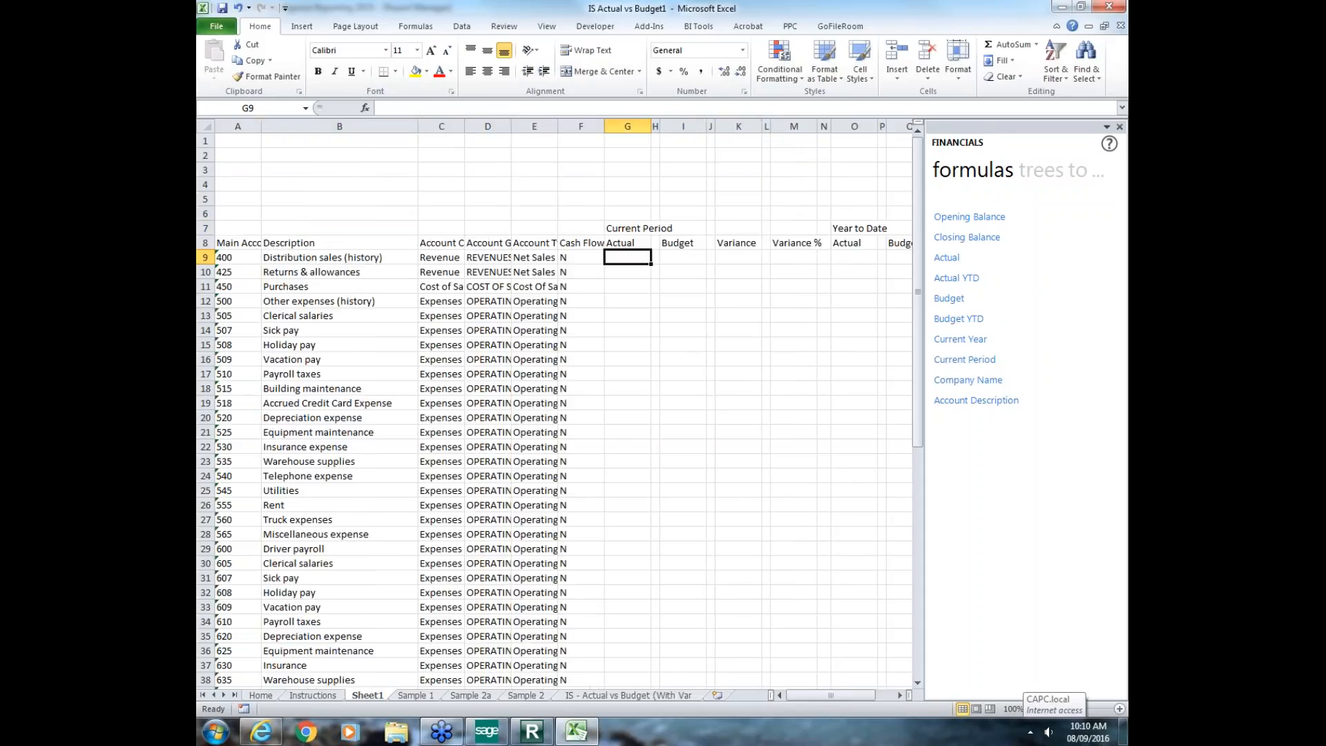
{"action": "left_click", "coordinate": [946, 260]}
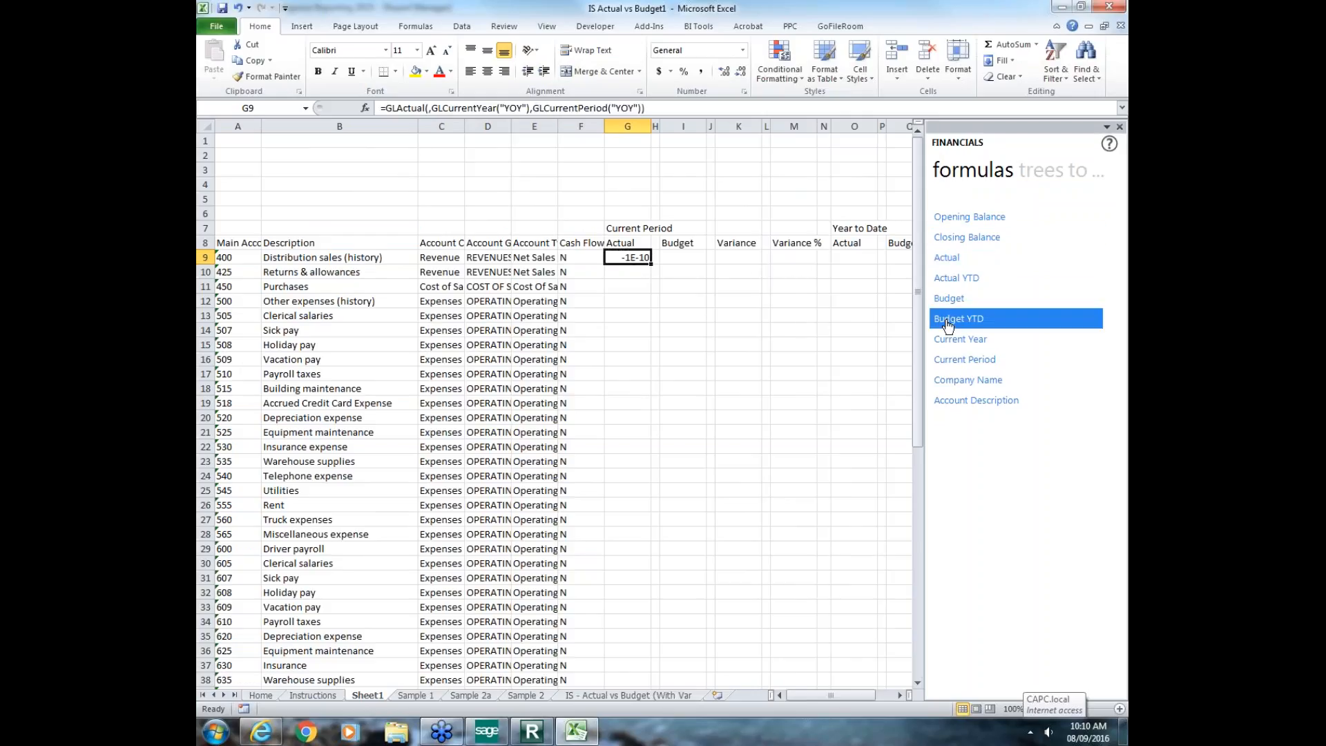
{"action": "left_click_drag", "start_coordinate": [961, 301], "coordinate": [687, 258]}
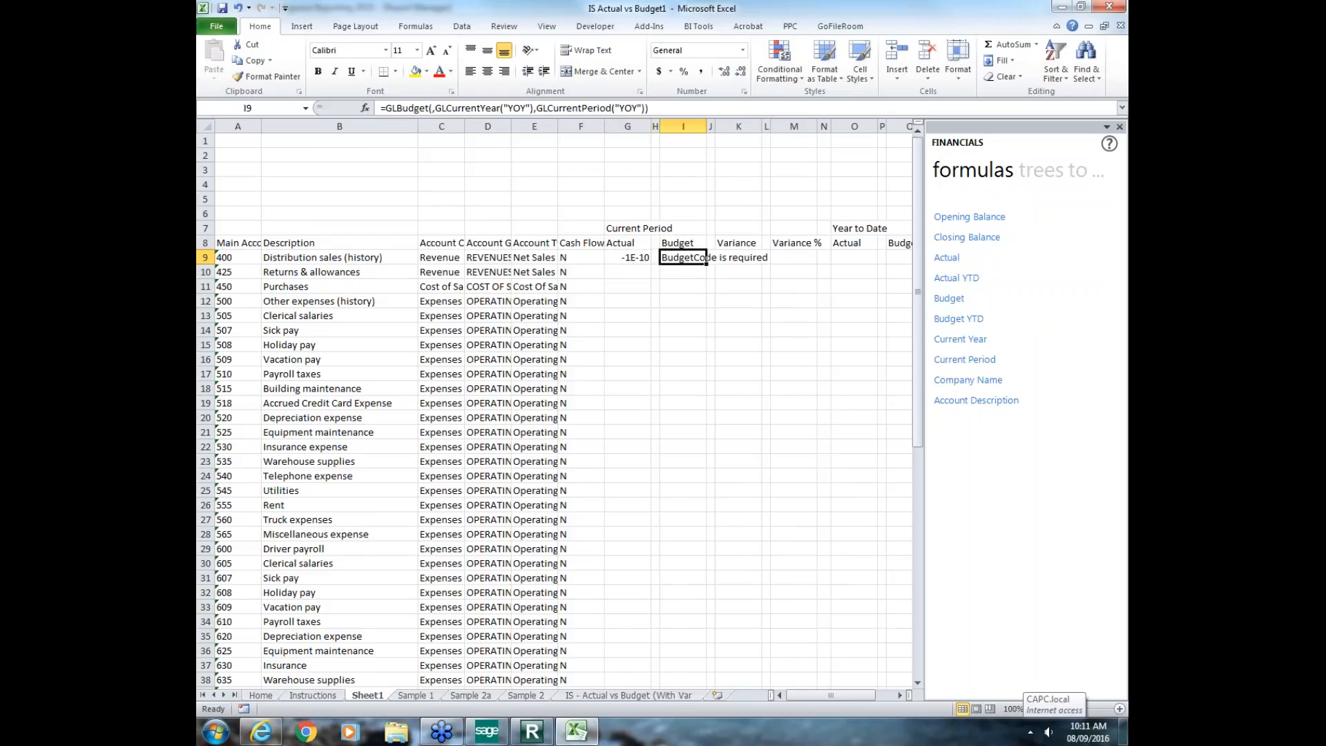
Step: Enter a Variance formula in cell K9 that subtracts the budget in I9 from the actual in G9
{"action": "left_click", "coordinate": [749, 259]}
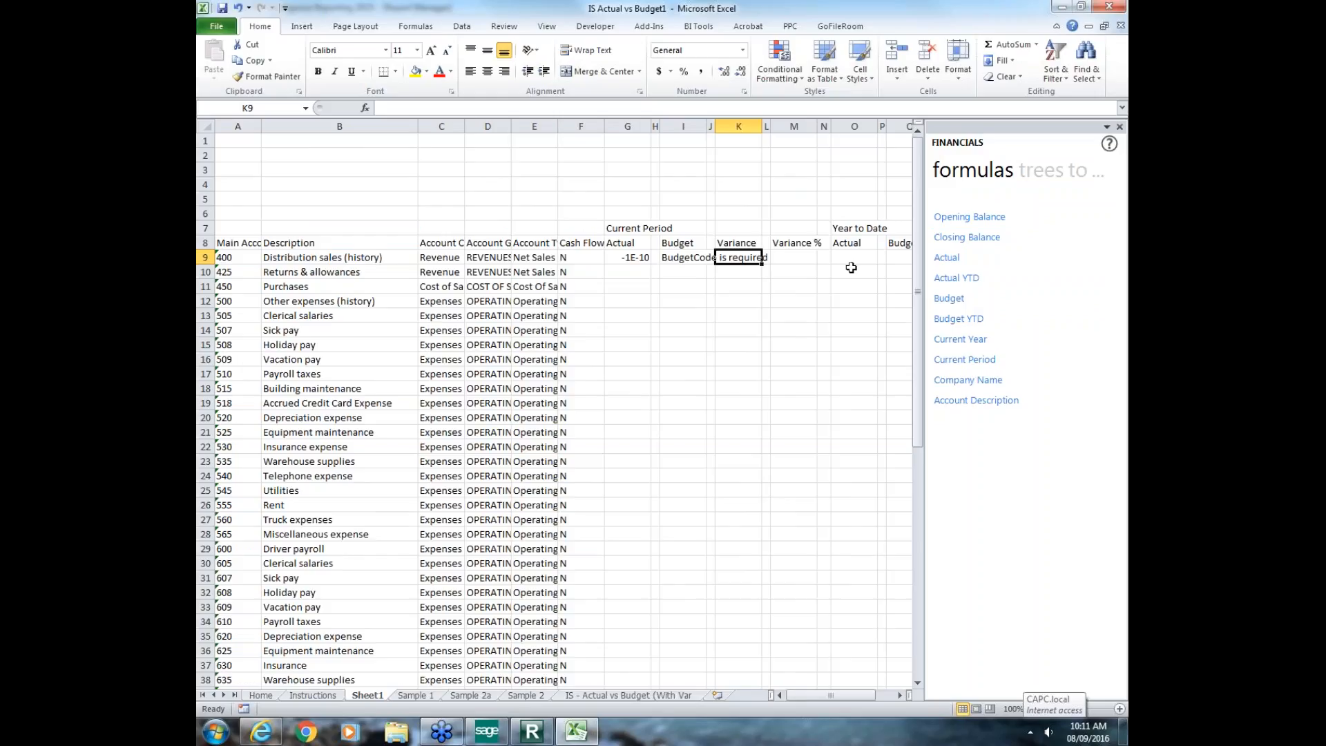
{"action": "type", "text": "+"}
{"action": "key", "text": "Left"}
{"action": "key", "text": "Left"}
{"action": "key", "text": "Left"}
{"action": "key", "text": "Left"}
{"action": "type", "text": "-"}
{"action": "key", "text": "Left"}
{"action": "key", "text": "Left"}
{"action": "key", "text": "Return"}
{"action": "key", "text": "Right"}
{"action": "key", "text": "Right"}
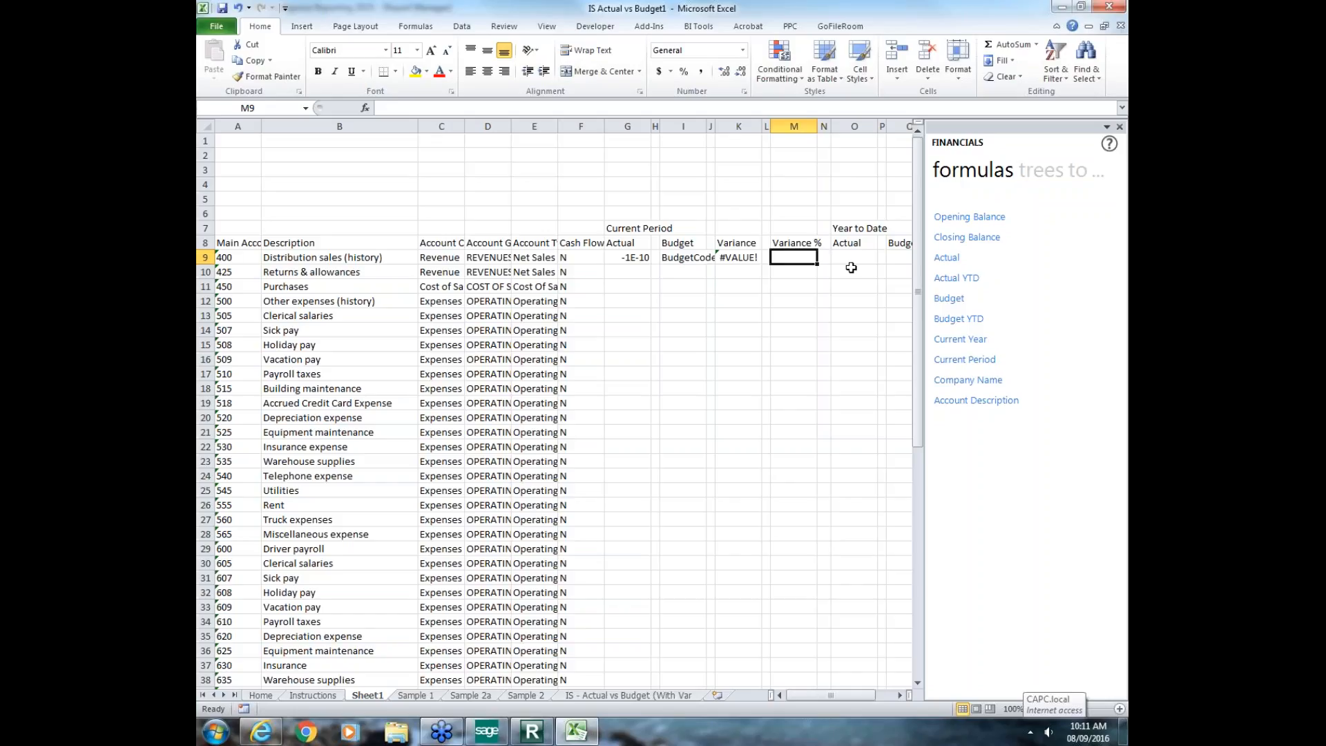
Step: Insert the Actual YTD formula in cell O9 and the Budget YTD formula in cell Q9
{"action": "left_click", "coordinate": [851, 267]}
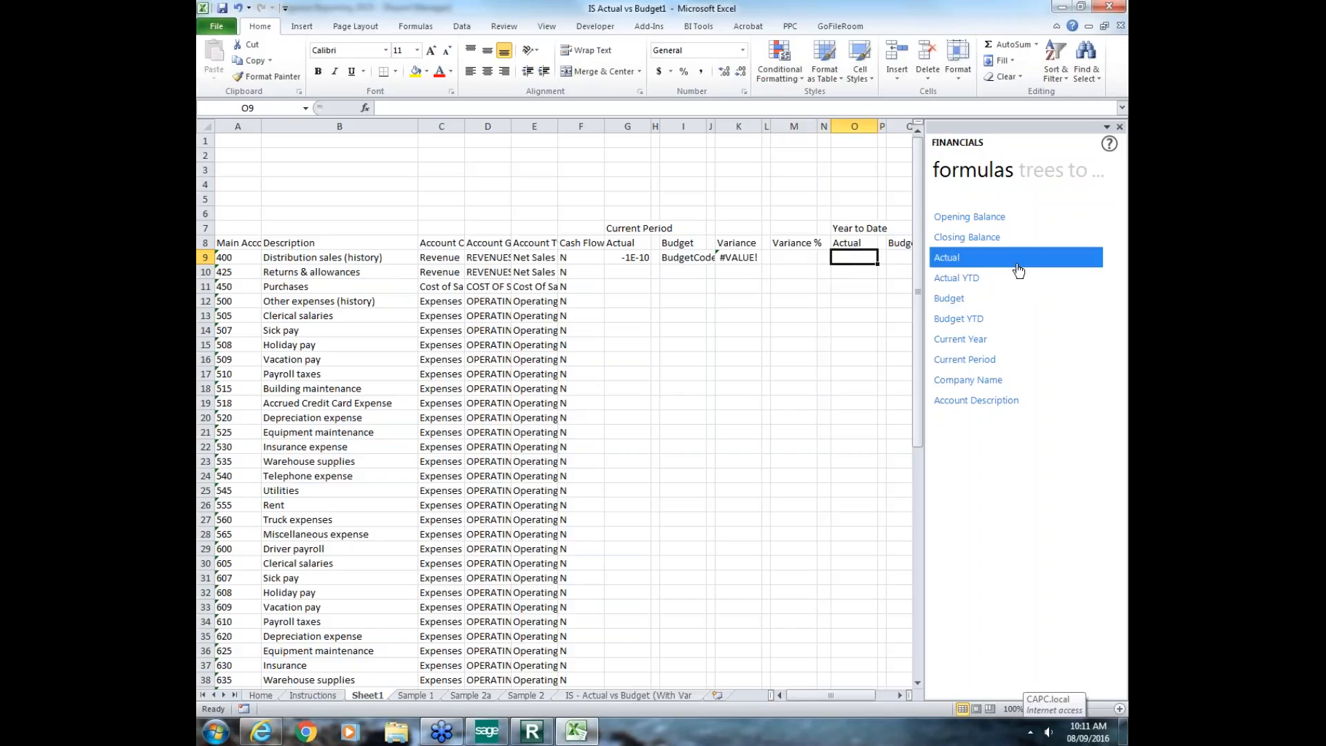
{"action": "left_click_drag", "start_coordinate": [956, 279], "coordinate": [872, 259]}
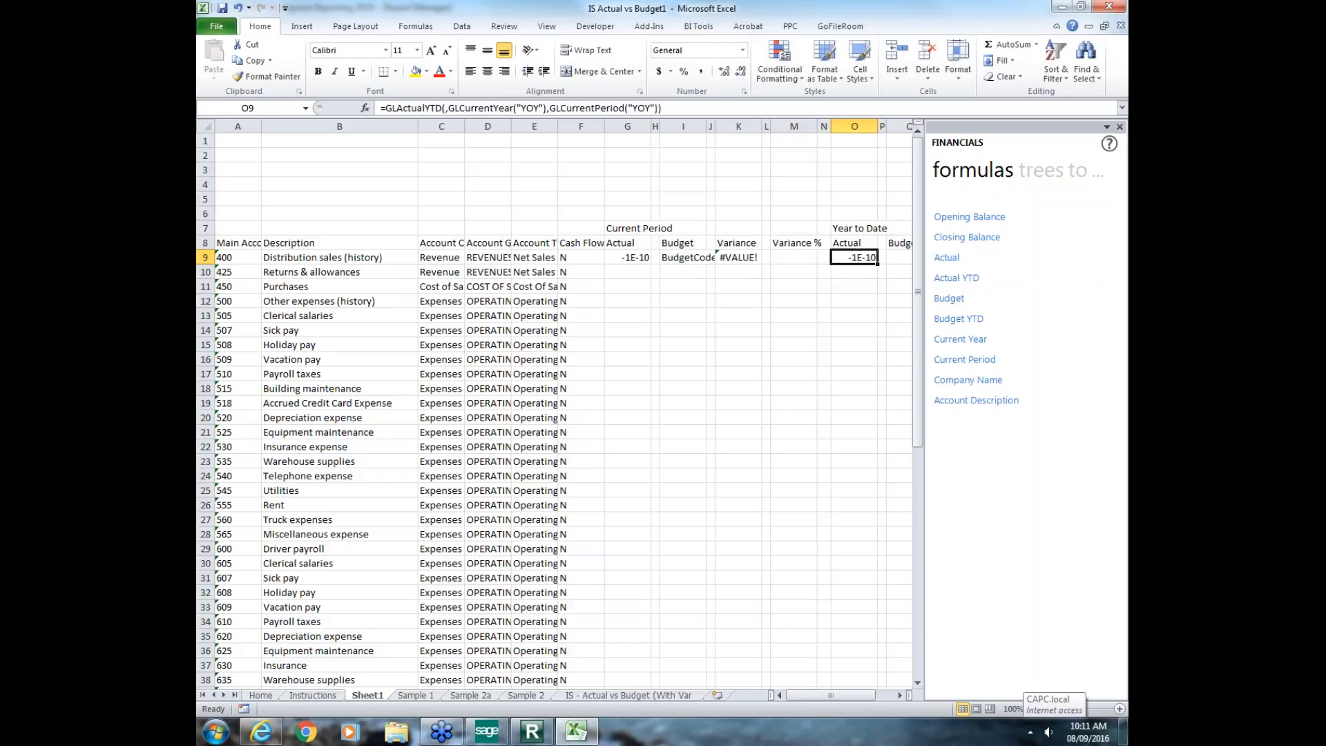
{"action": "left_click_drag", "start_coordinate": [960, 323], "coordinate": [897, 261]}
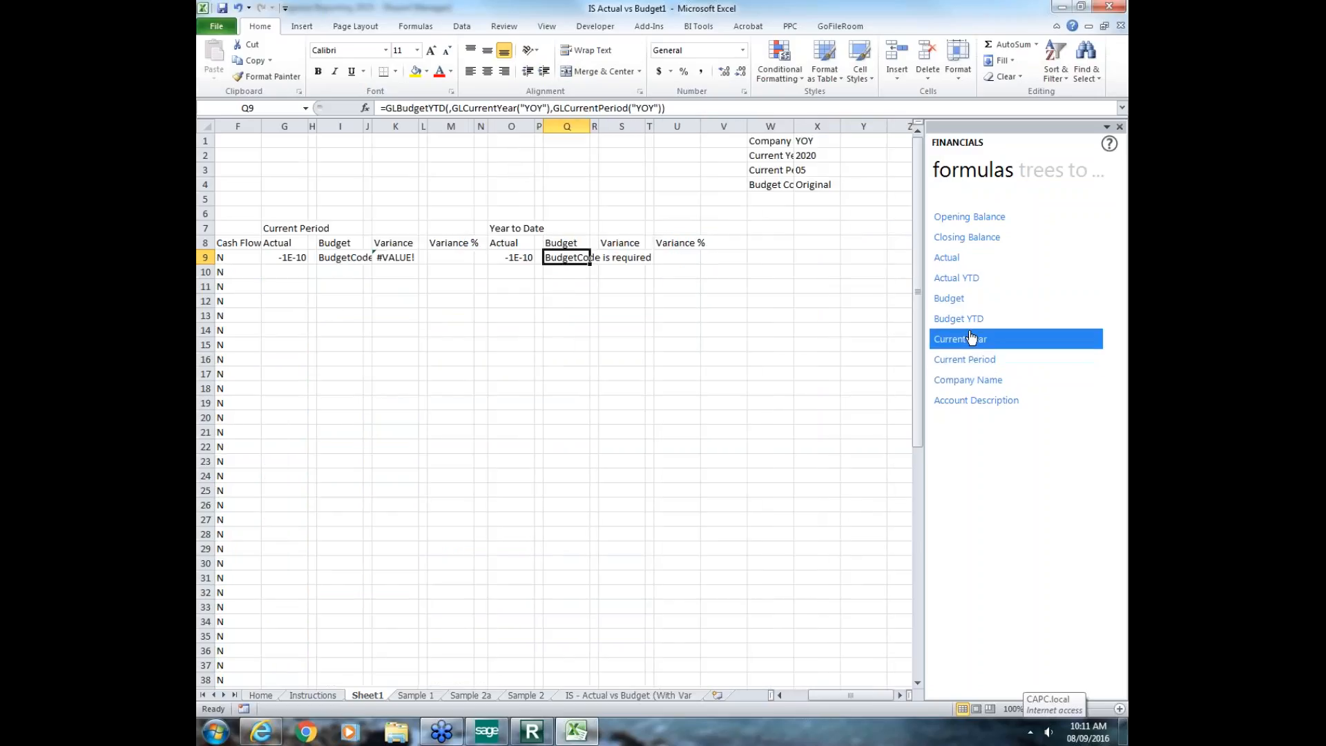
Step: Enter a year-to-date Variance formula in cell S9 that subtracts the budget in Q9 from the actual in O9
{"action": "left_click", "coordinate": [613, 261]}
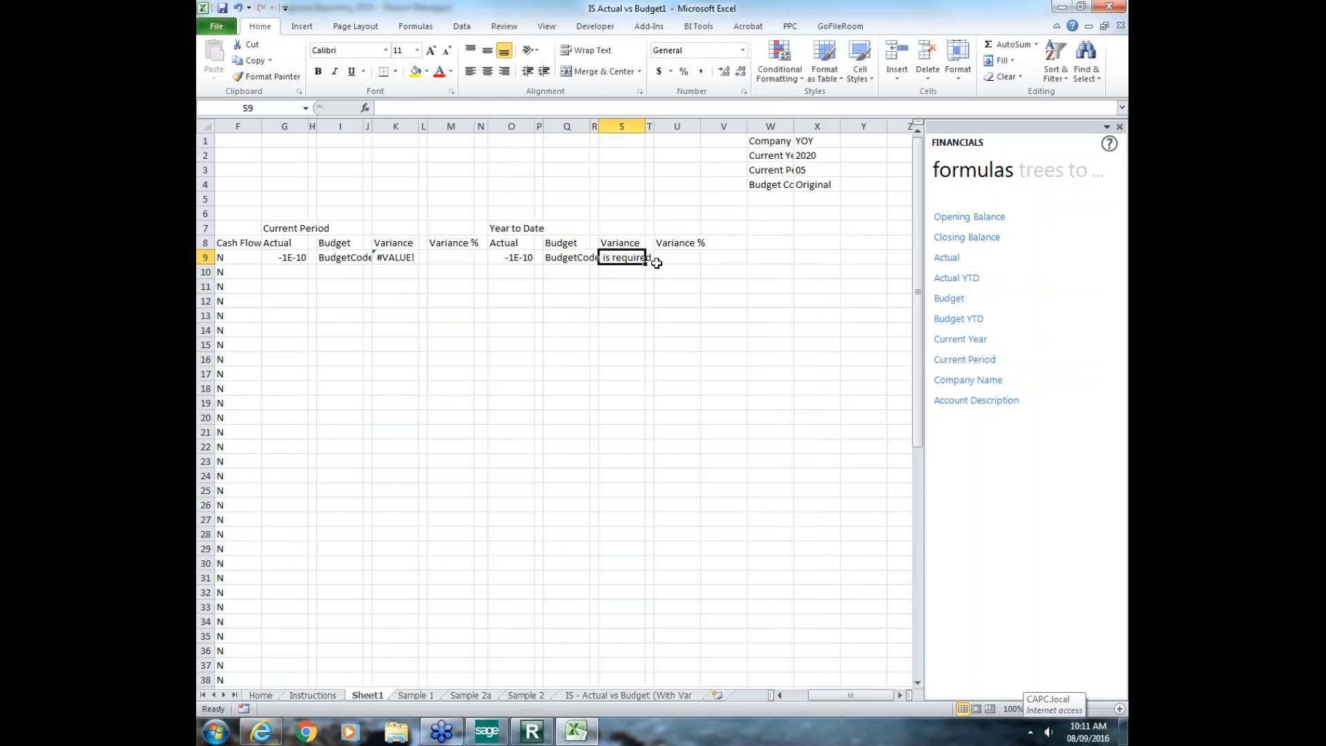
{"action": "type", "text": "+"}
{"action": "key", "text": "Left"}
{"action": "key", "text": "Left"}
{"action": "key", "text": "Left"}
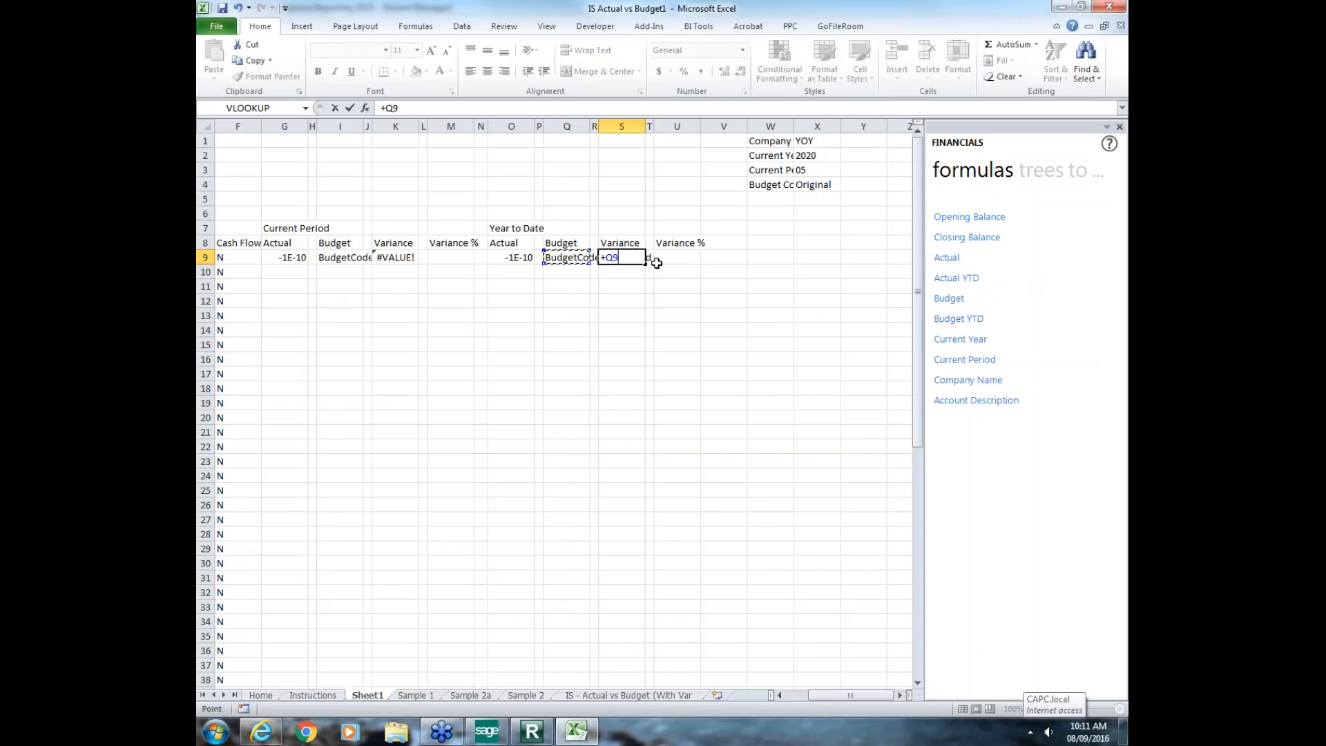
{"action": "key", "text": "Left"}
{"action": "type", "text": "-"}
{"action": "key", "text": "Left"}
{"action": "key", "text": "Left"}
{"action": "key", "text": "Return"}
Step: Examine the arguments of the current period Actual formula in cell G9
{"action": "key", "text": "Up"}
{"action": "key", "text": "Left"}
{"action": "key", "text": "Left"}
{"action": "key", "text": "Left"}
{"action": "key", "text": "Left"}
{"action": "key", "text": "Left"}
{"action": "key", "text": "Left"}
{"action": "key", "text": "Left"}
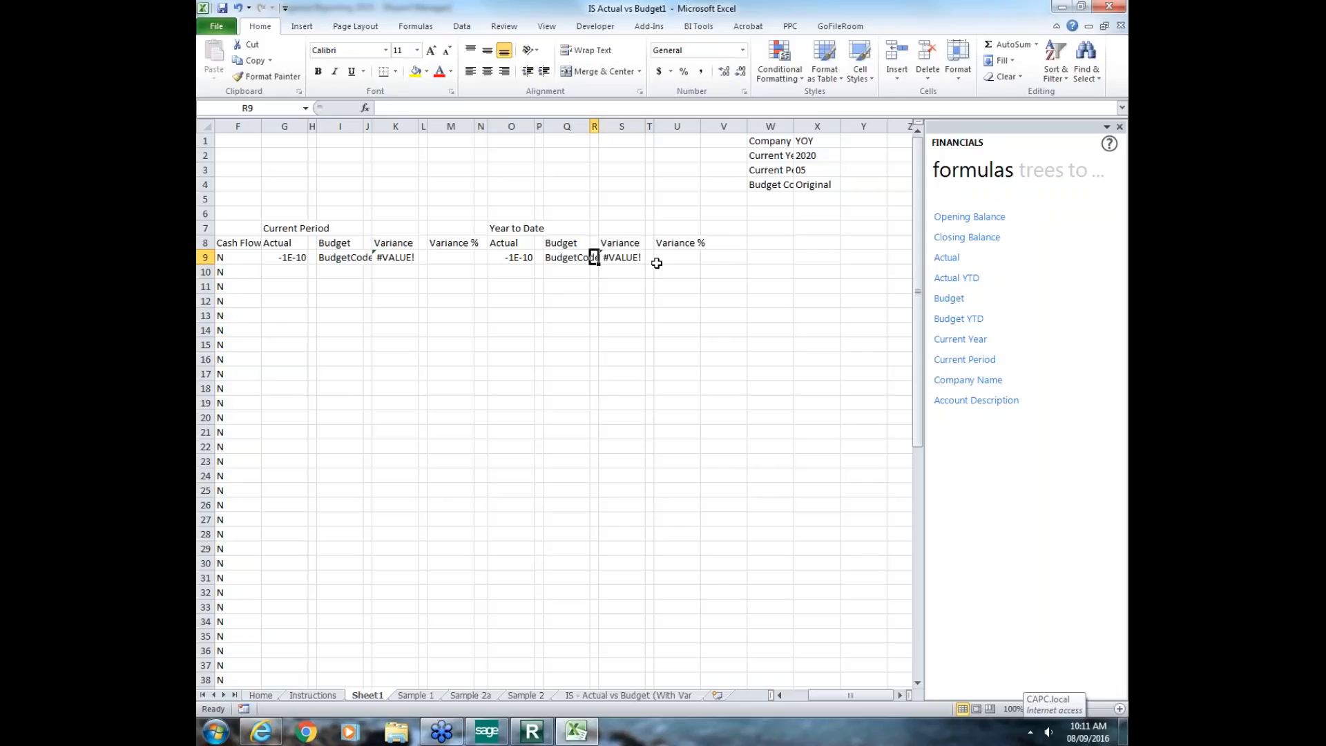
{"action": "key", "text": "Left"}
{"action": "key", "text": "Left"}
{"action": "key", "text": "Left"}
{"action": "key", "text": "Left"}
{"action": "key", "text": "Left"}
{"action": "key", "text": "Left"}
{"action": "key", "text": "Left"}
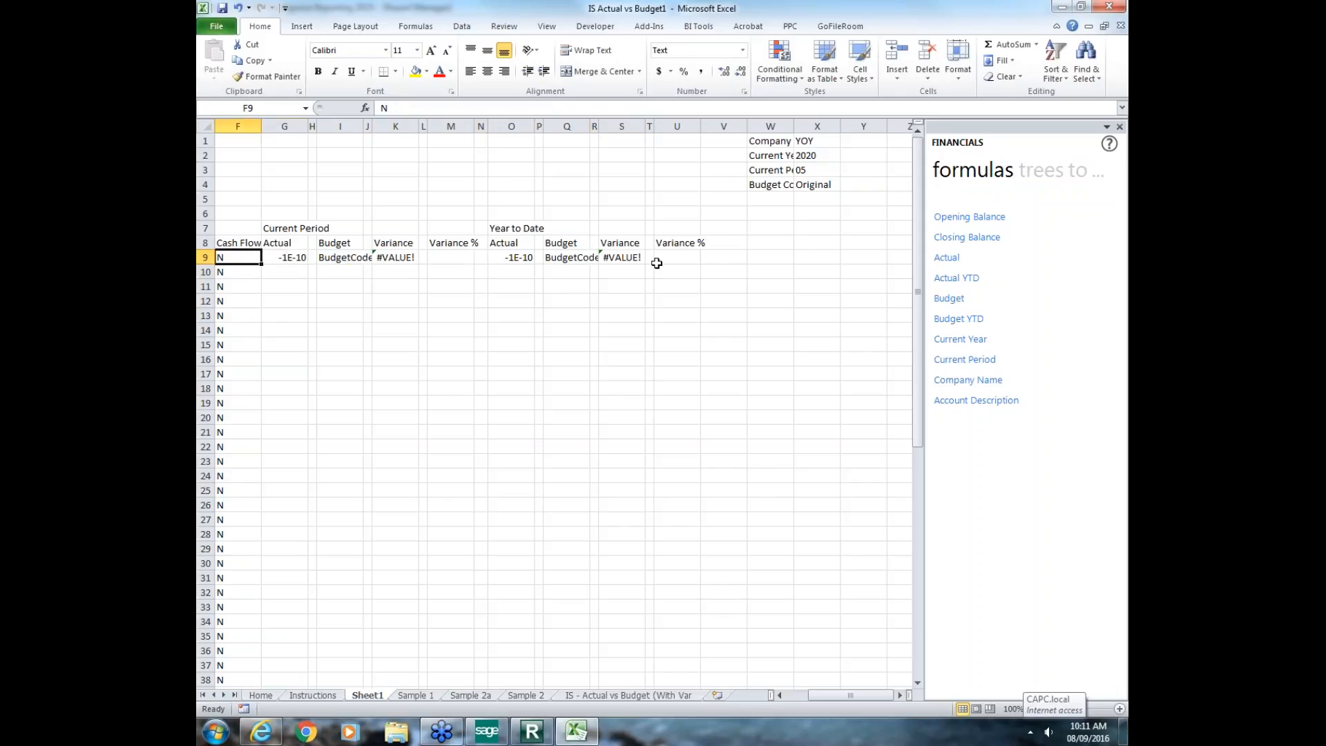
{"action": "key", "text": "Right"}
{"action": "key", "text": "Right"}
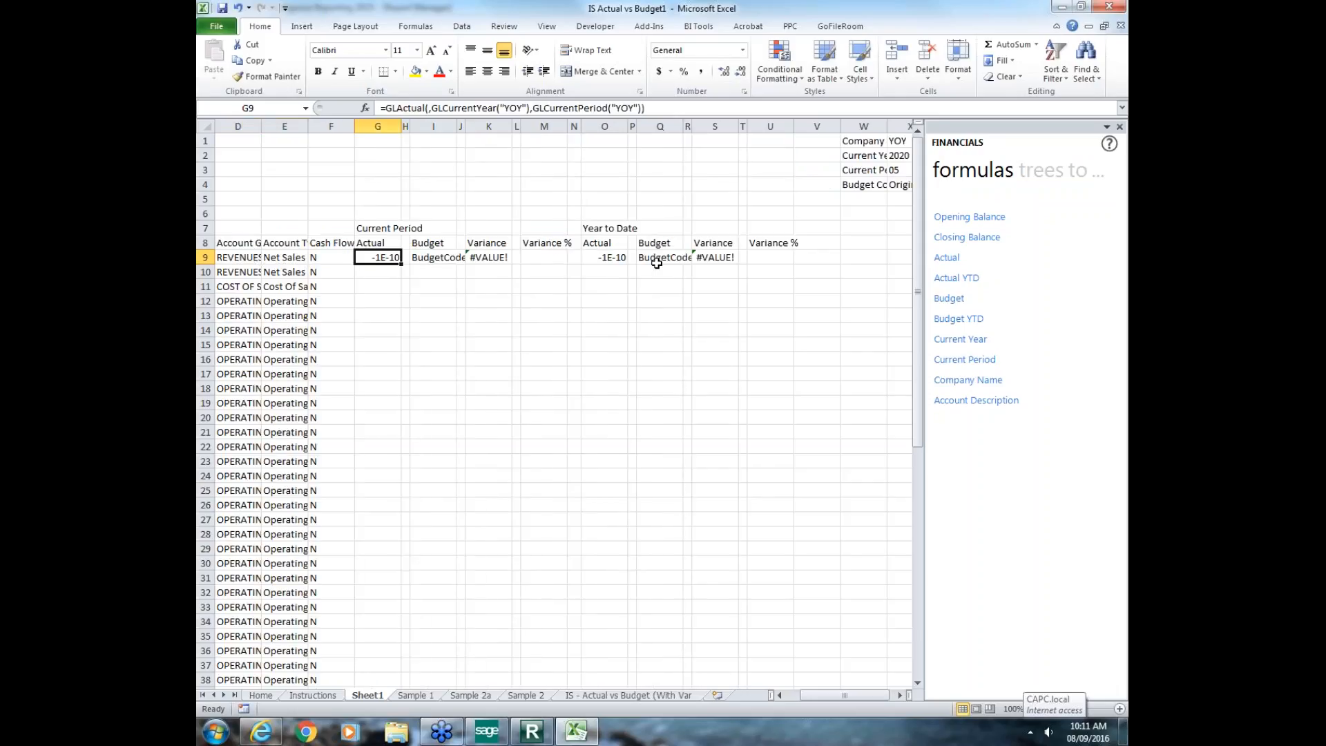
{"action": "key", "text": "F2"}
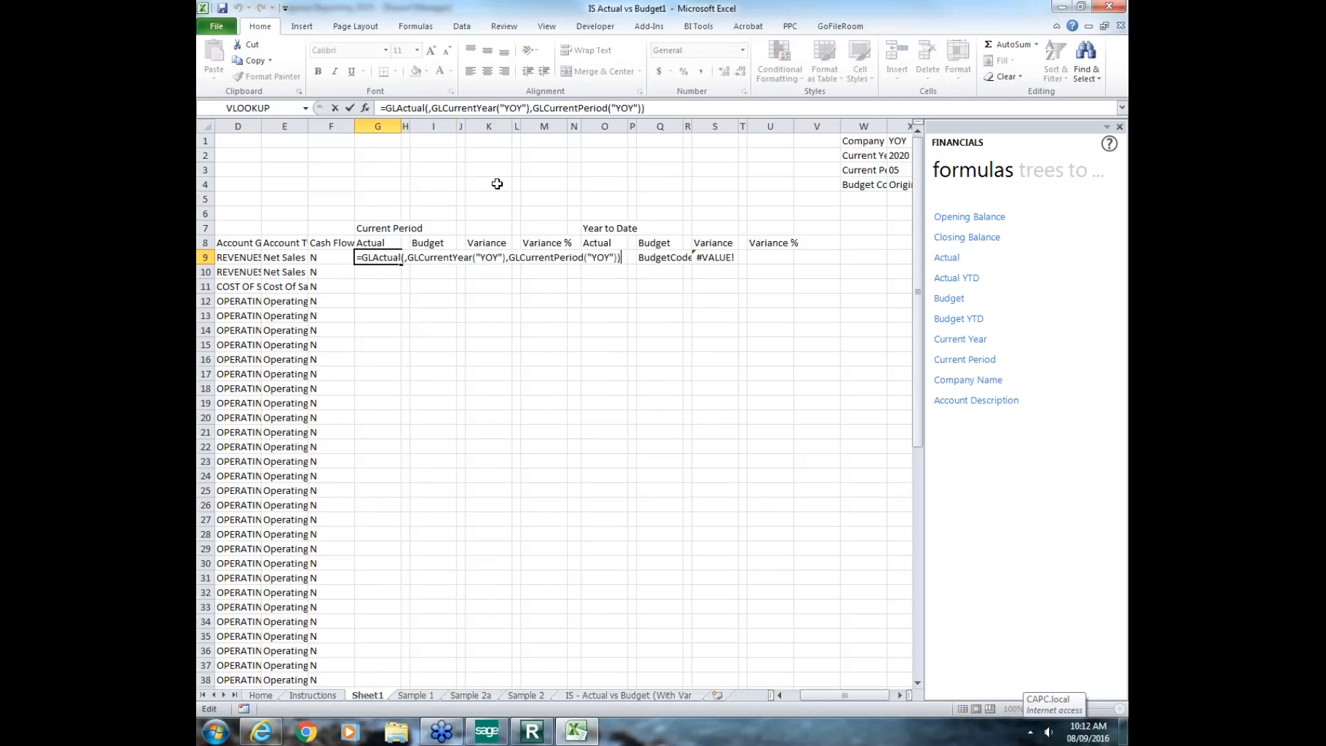
{"action": "key", "text": "Return"}
Step: Set the GLLink argument of the Actual formula in G9 to the main account cell $A9, locking only the column
{"action": "left_click", "coordinate": [395, 257]}
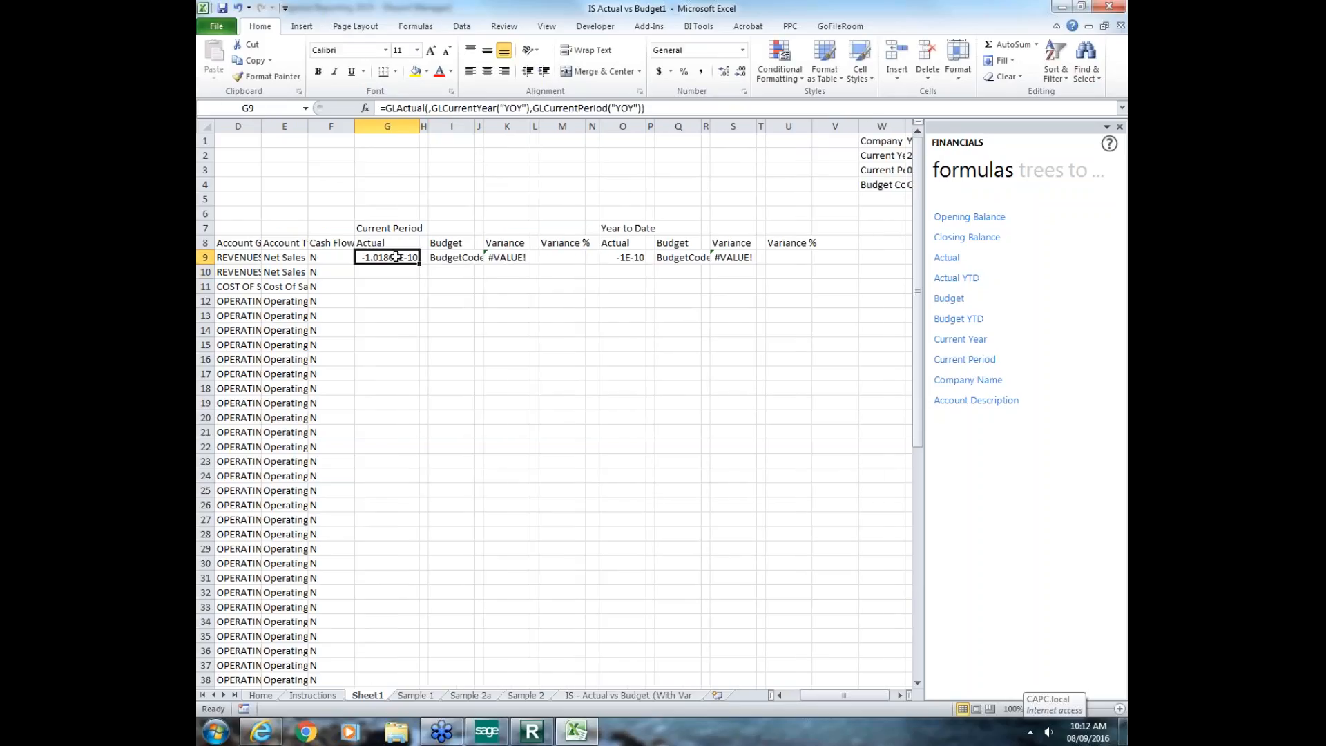
{"action": "left_click", "coordinate": [365, 108]}
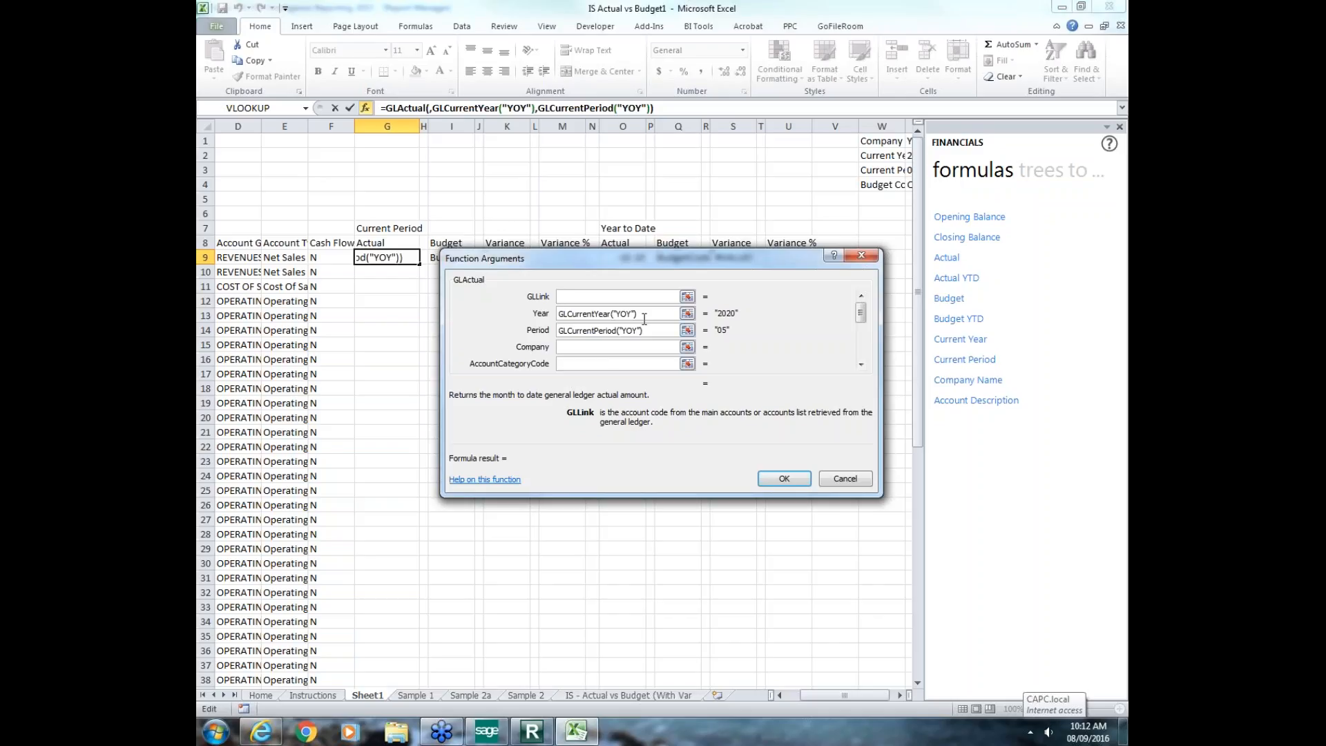
{"action": "left_click", "coordinate": [688, 297]}
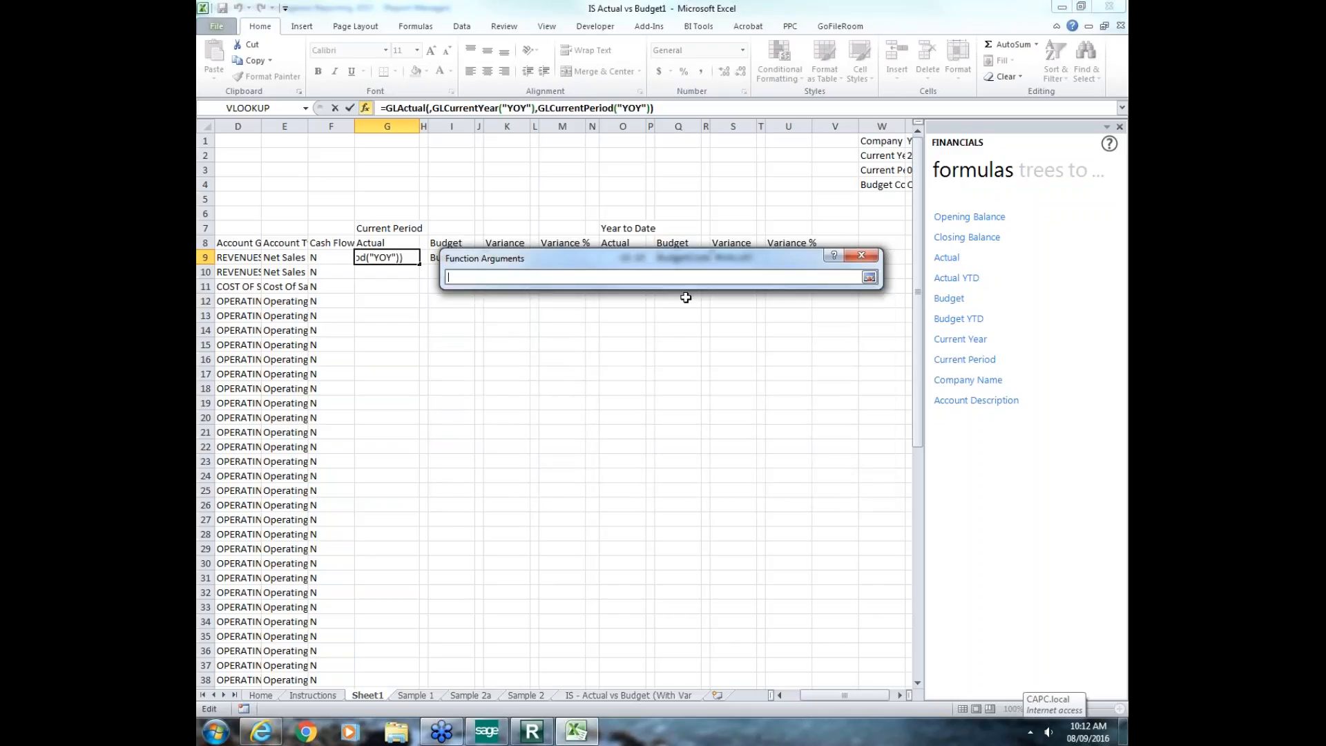
{"action": "left_click_drag", "start_coordinate": [811, 694], "coordinate": [767, 693]}
{"action": "left_click", "coordinate": [236, 257]}
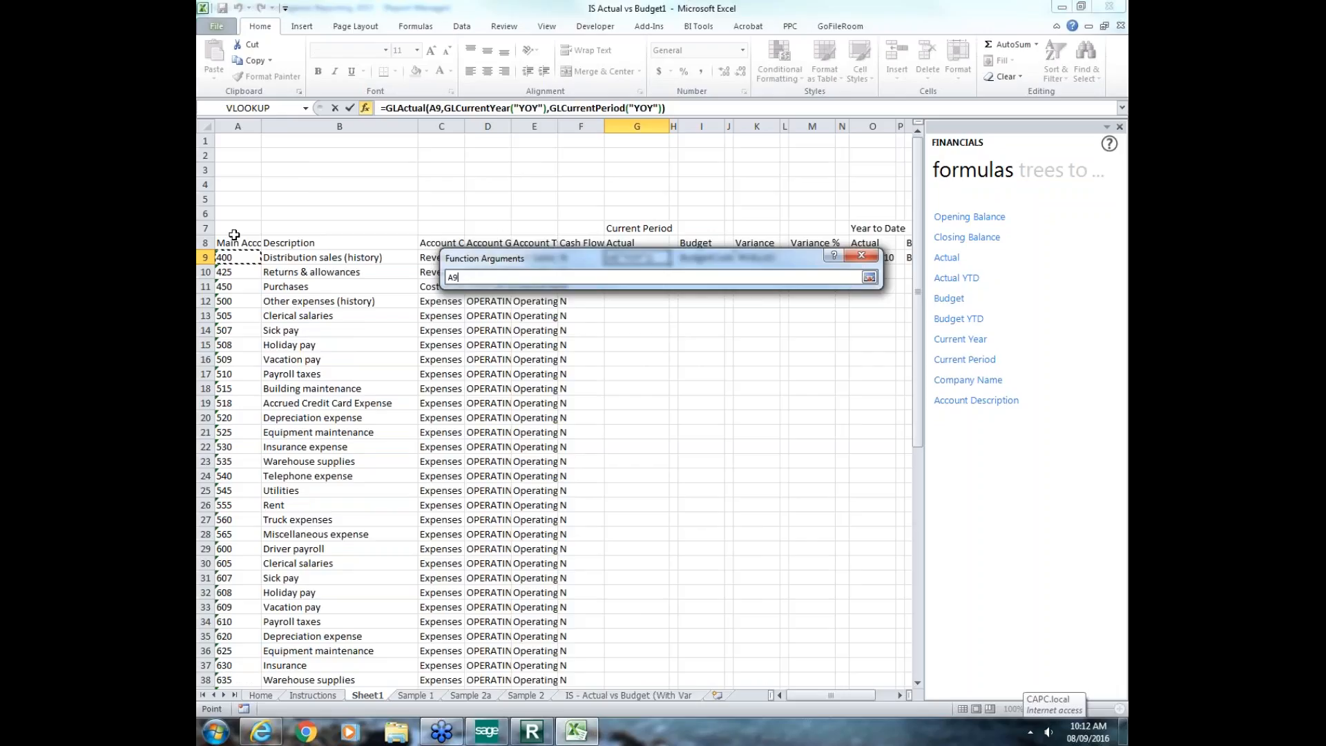
{"action": "key", "text": "F4"}
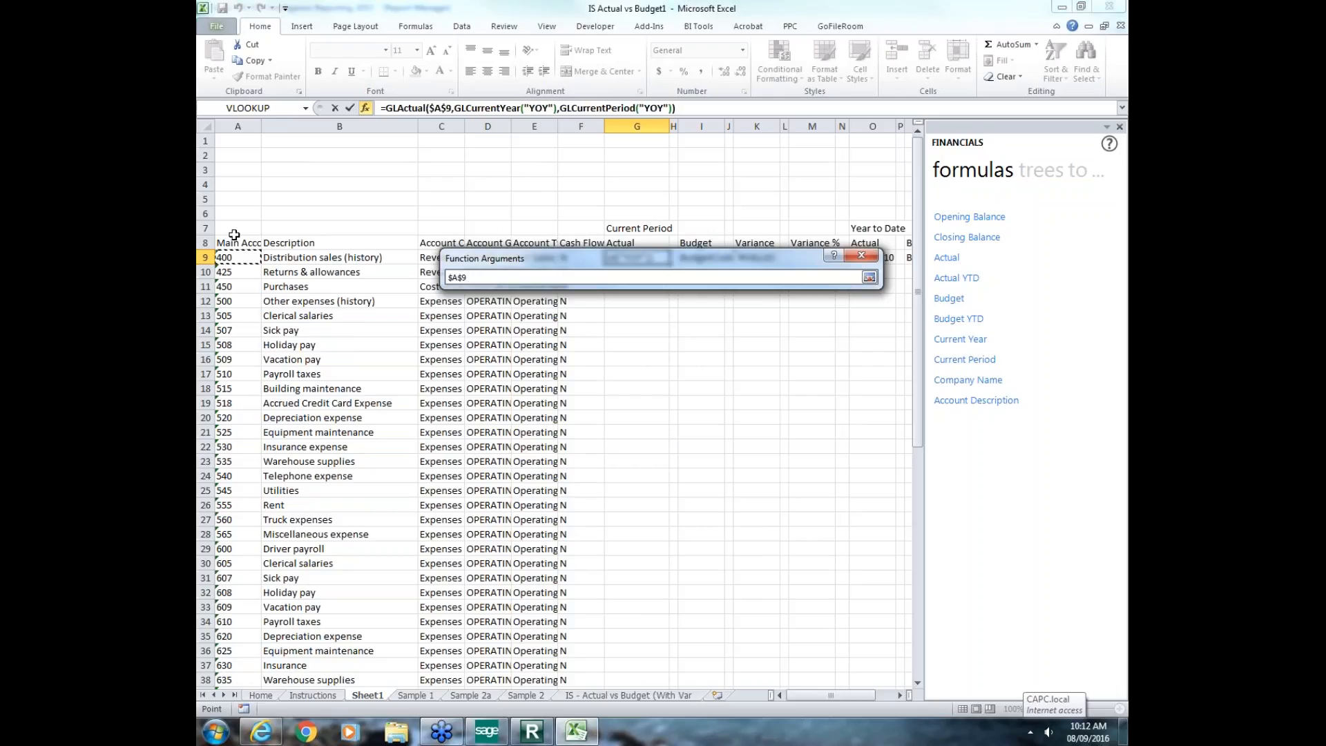
{"action": "key", "text": "F4"}
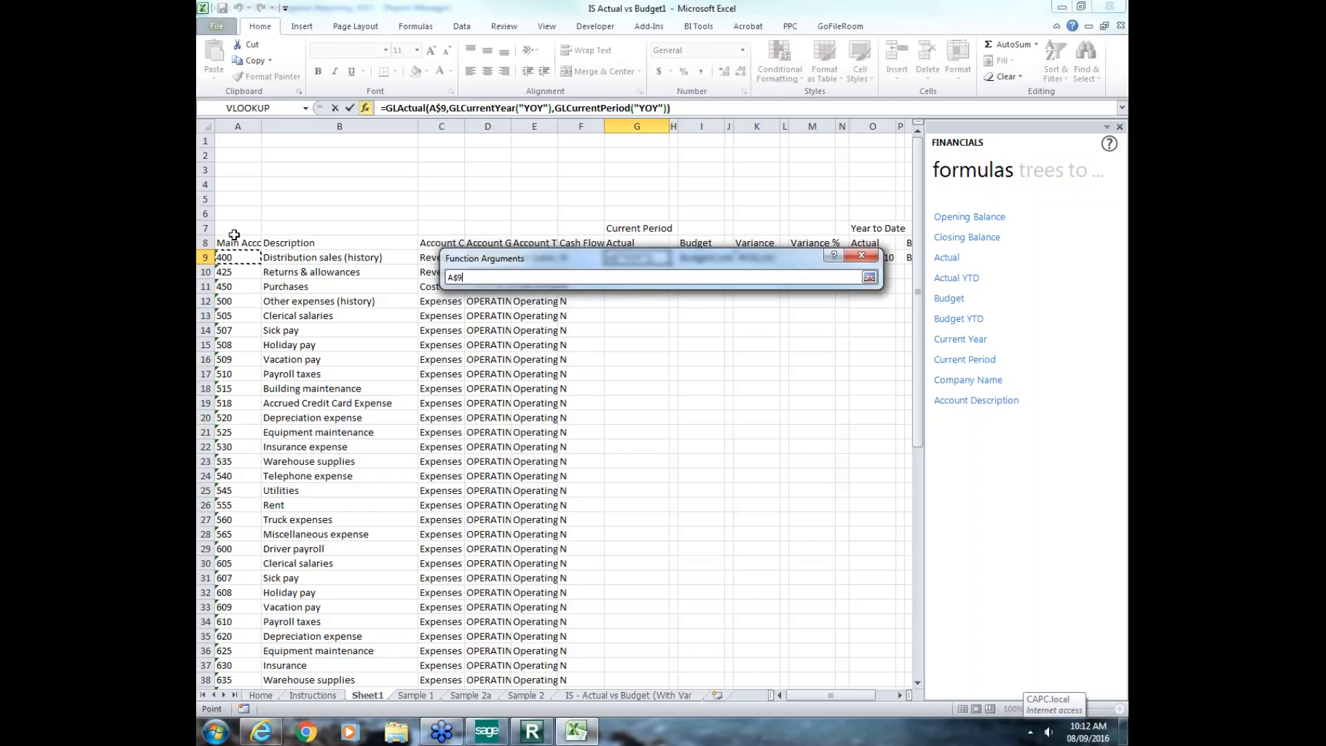
{"action": "key", "text": "F4"}
{"action": "left_click", "coordinate": [871, 277]}
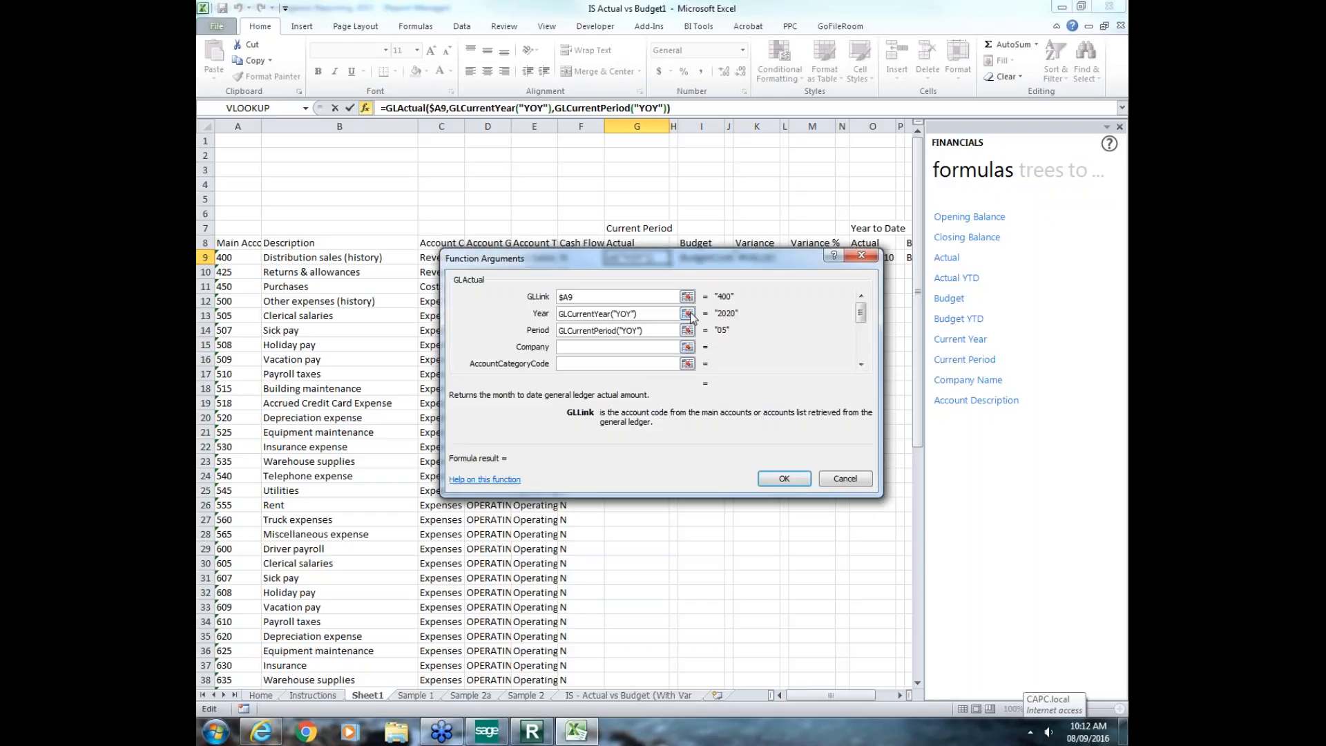
Step: Set the Actual formula's Year argument to $X$2 and its Period argument to $X$3 as absolute references
{"action": "left_click", "coordinate": [688, 313]}
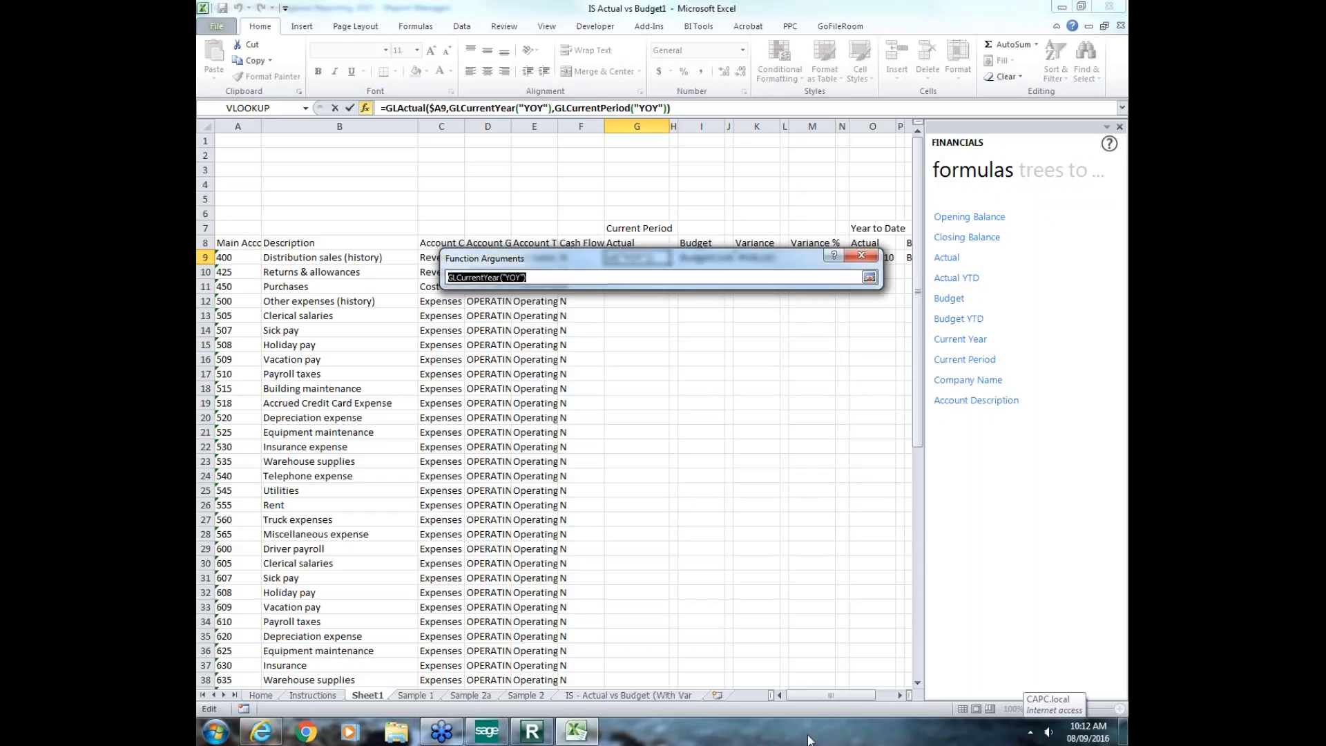
{"action": "left_click_drag", "start_coordinate": [825, 695], "coordinate": [873, 695]}
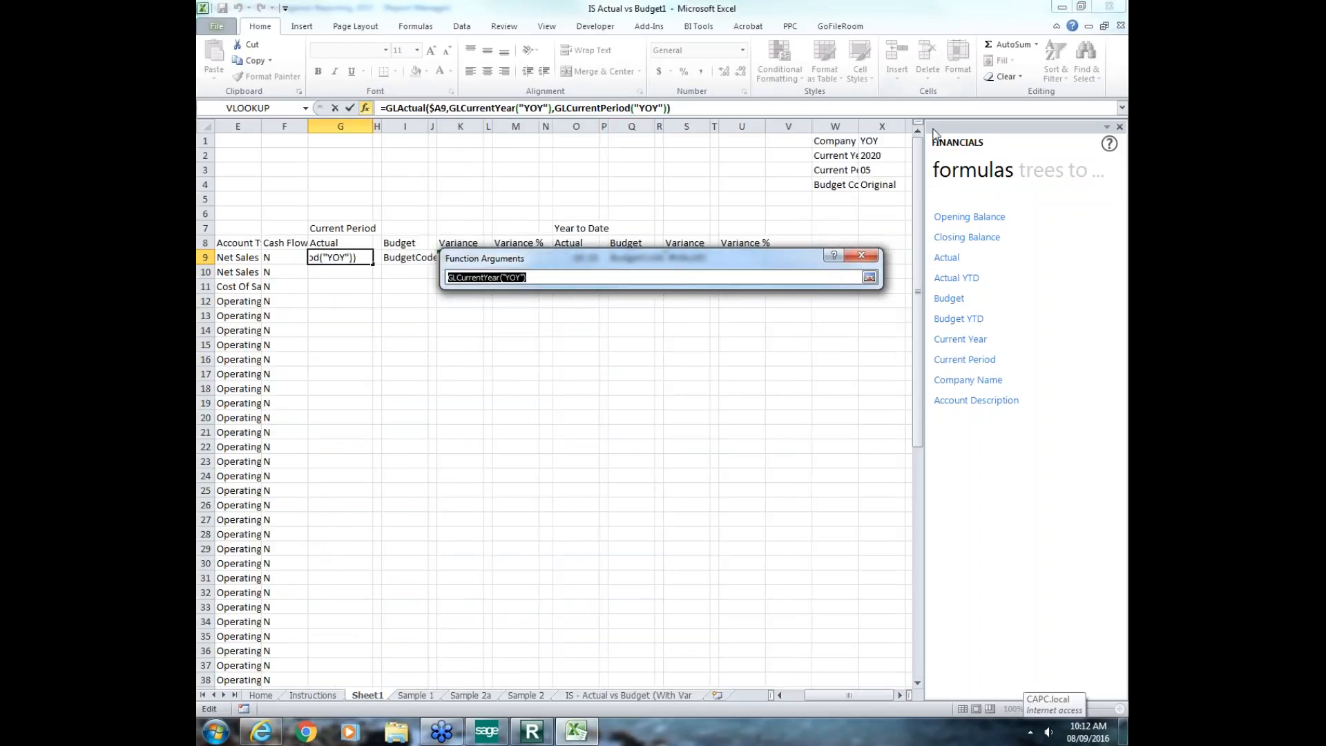
{"action": "left_click", "coordinate": [887, 160]}
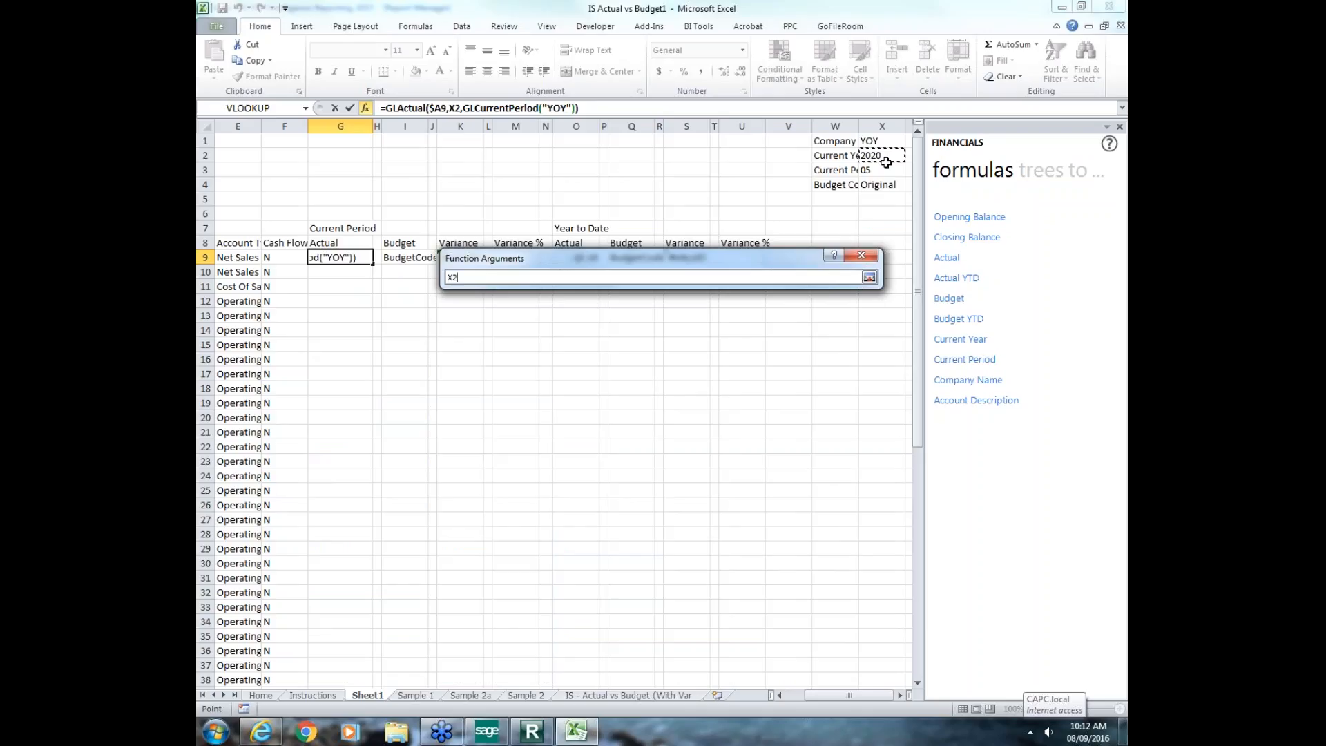
{"action": "key", "text": "F4"}
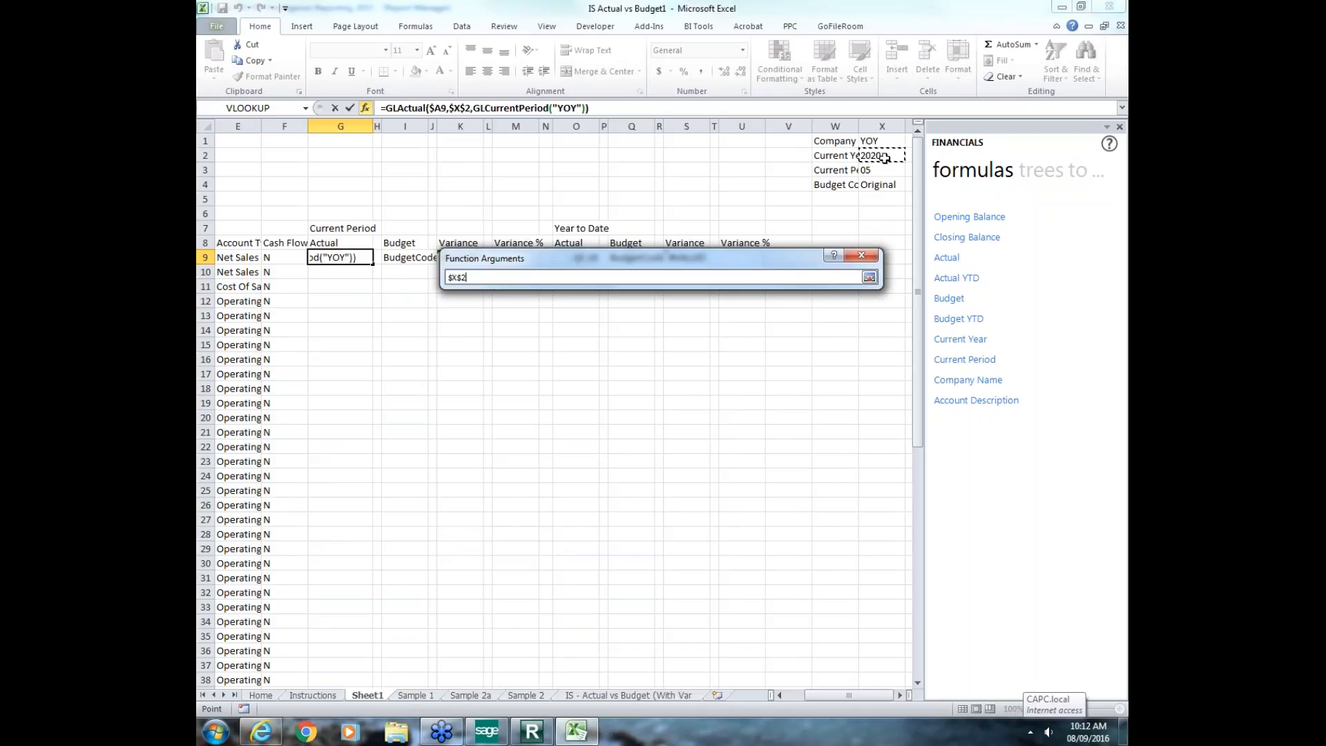
{"action": "left_click", "coordinate": [869, 278]}
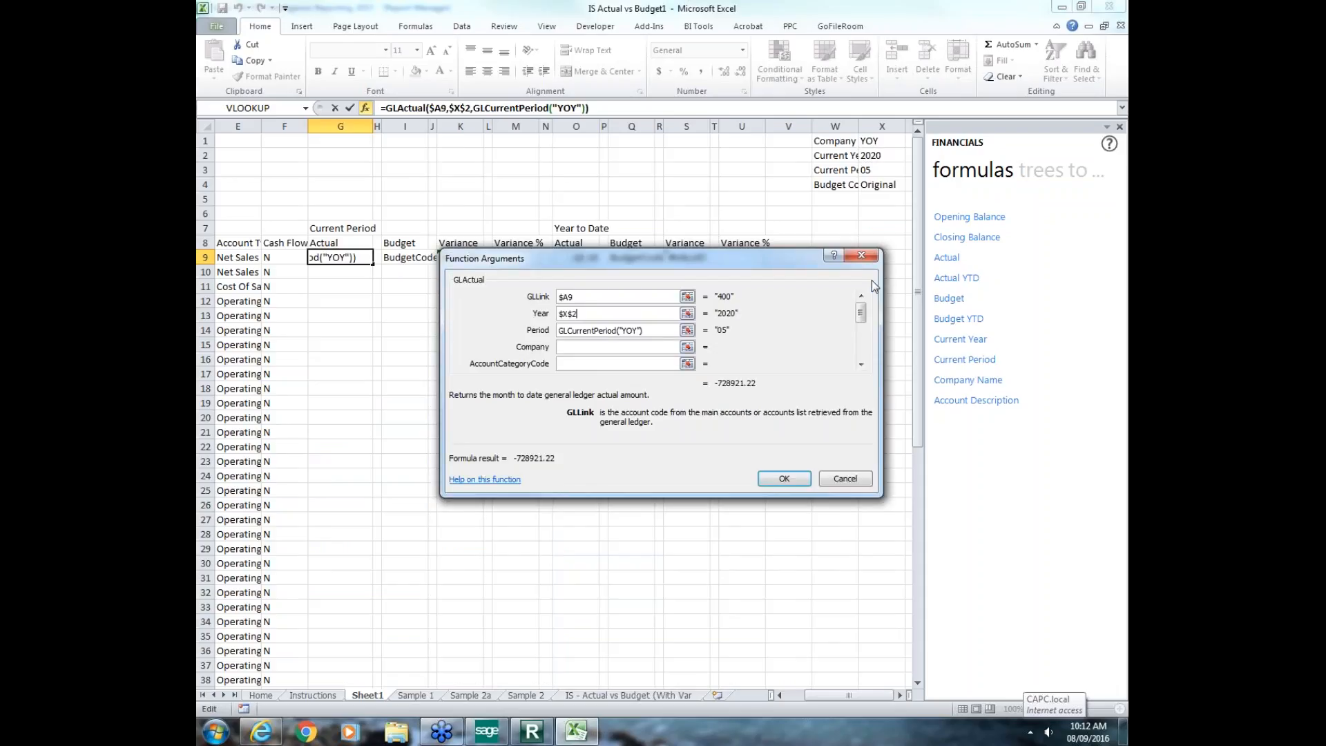
{"action": "left_click", "coordinate": [688, 331]}
{"action": "left_click", "coordinate": [879, 170]}
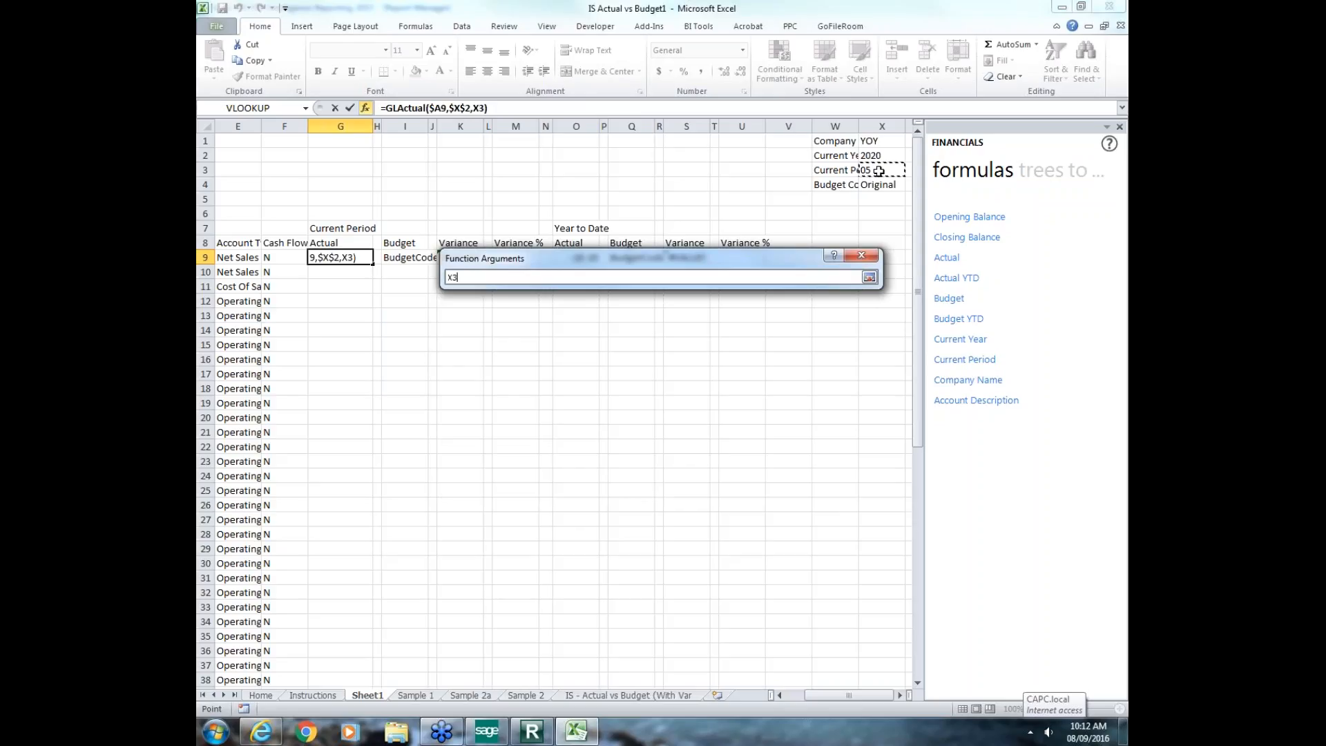
{"action": "key", "text": "F4"}
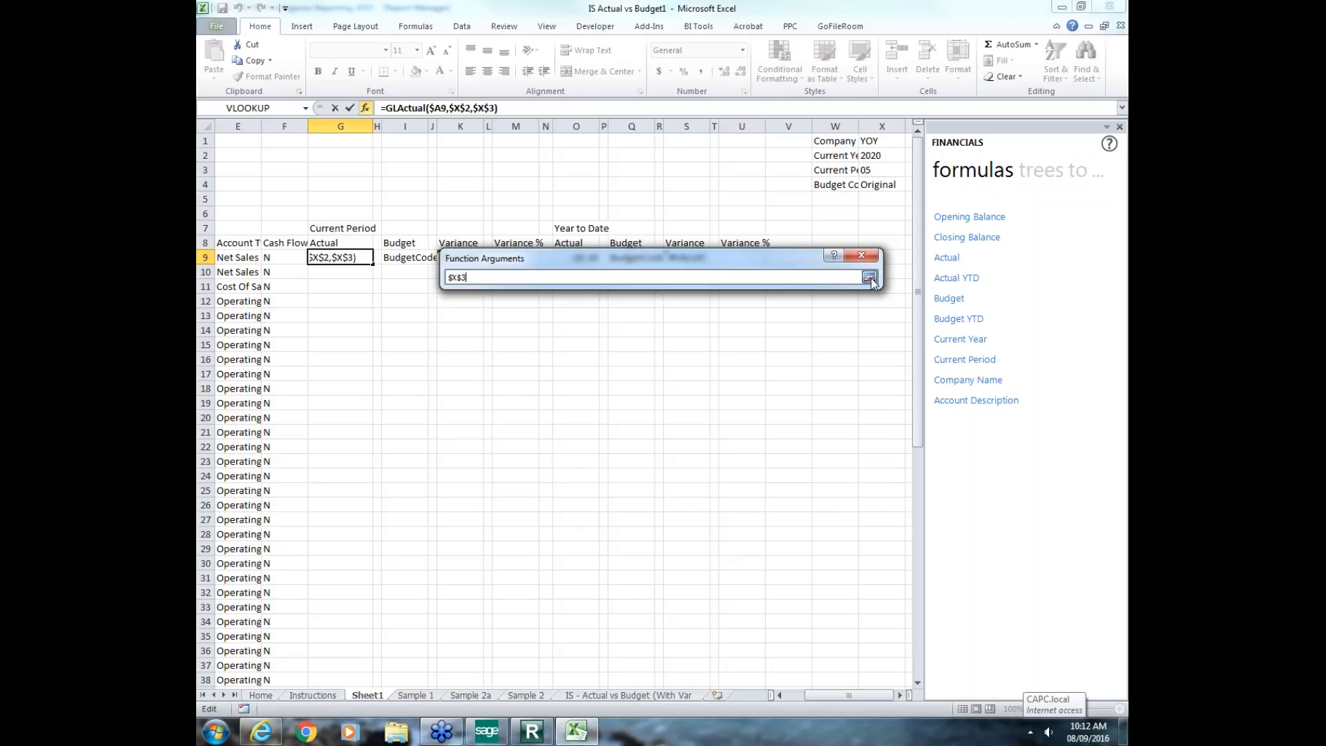
{"action": "left_click", "coordinate": [869, 277]}
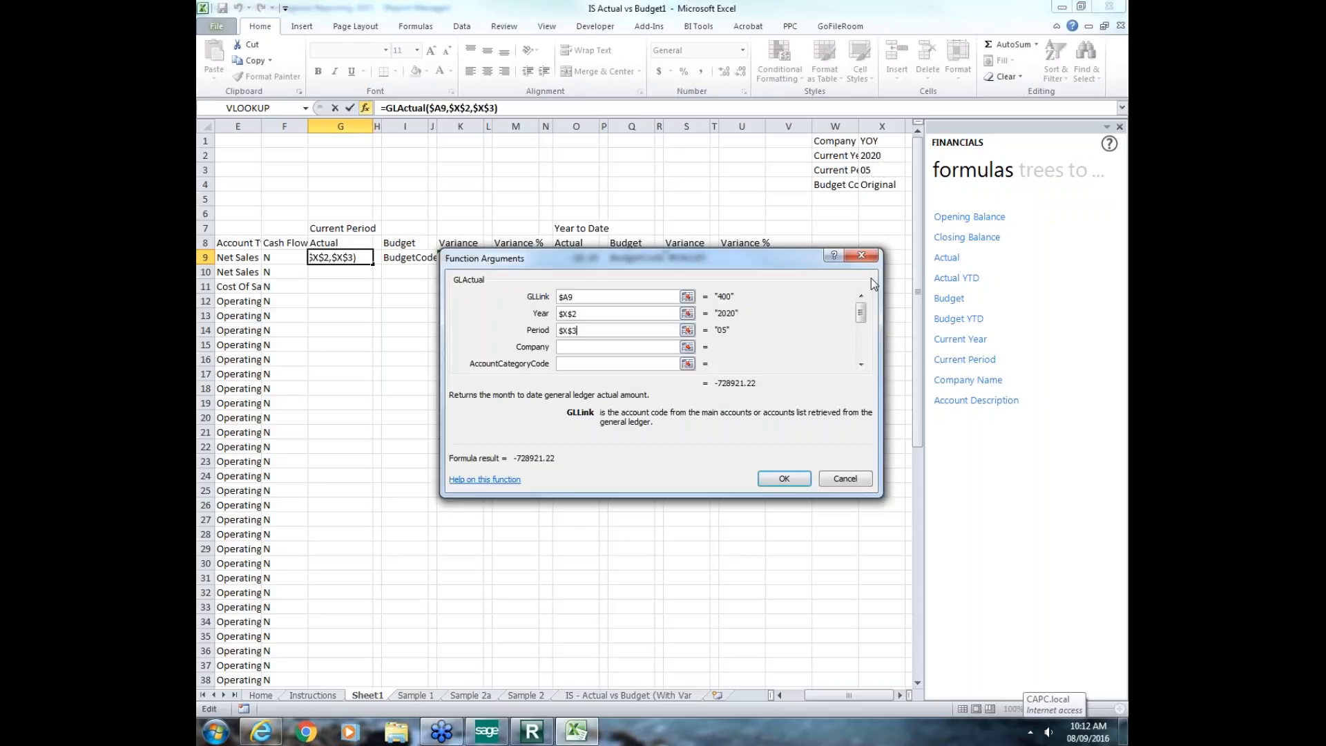
Step: Set the Actual formula's Company argument to the absolute reference $X$1 and accept the function arguments
{"action": "left_click", "coordinate": [687, 347]}
{"action": "left_click", "coordinate": [882, 140]}
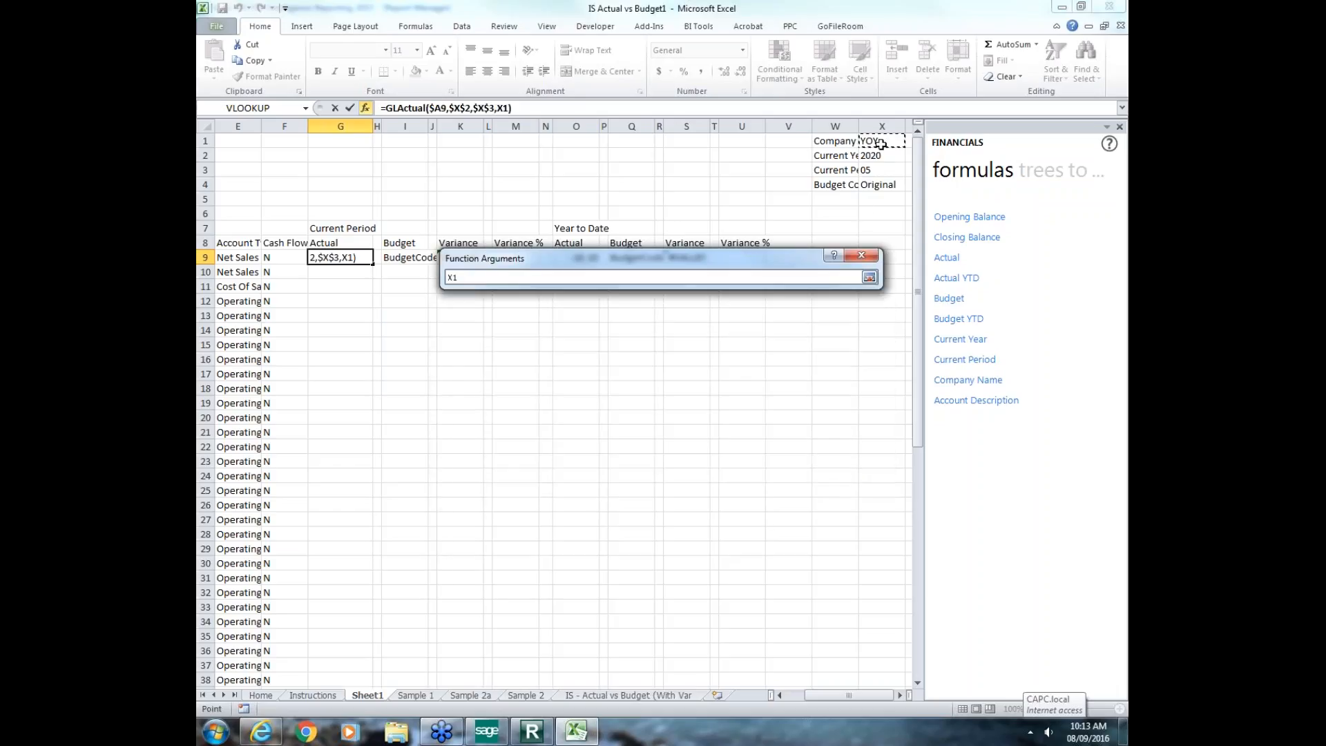
{"action": "key", "text": "F4"}
{"action": "left_click", "coordinate": [869, 277]}
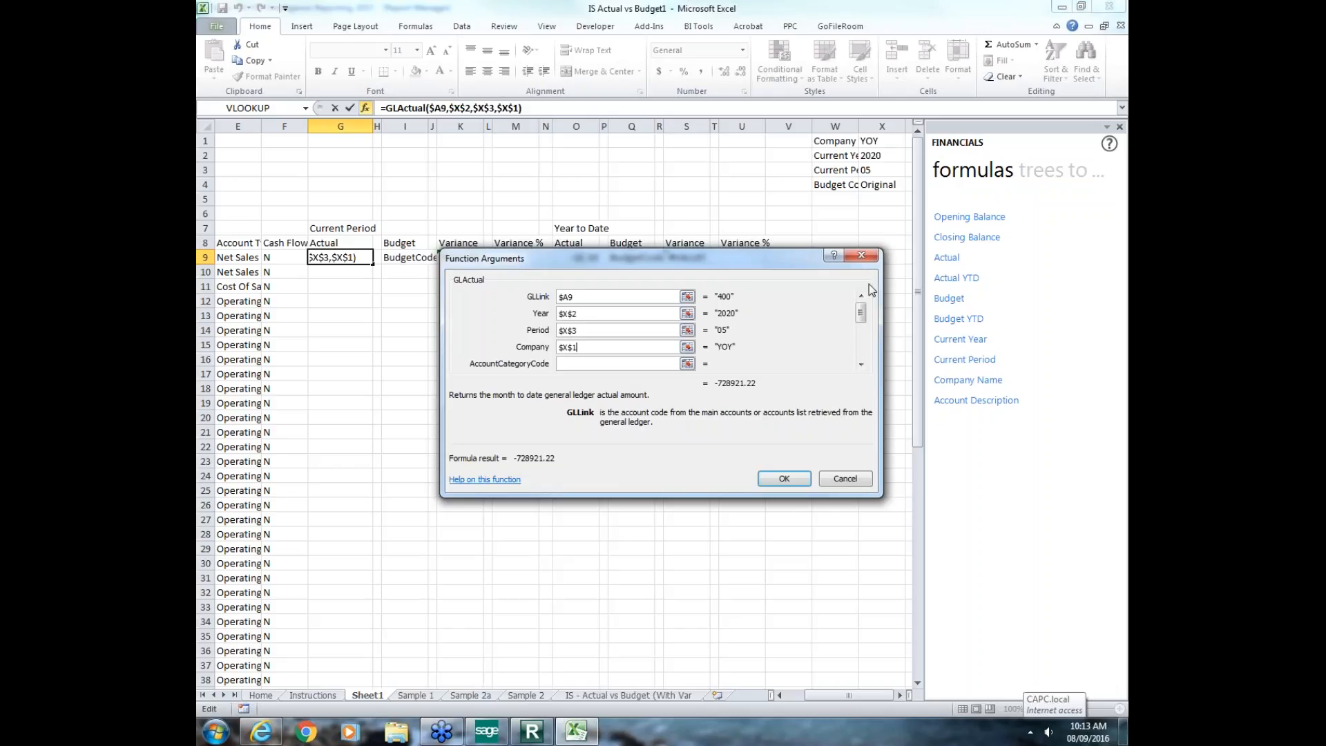
{"action": "left_click", "coordinate": [860, 365]}
{"action": "left_click", "coordinate": [861, 364]}
{"action": "left_click", "coordinate": [861, 365]}
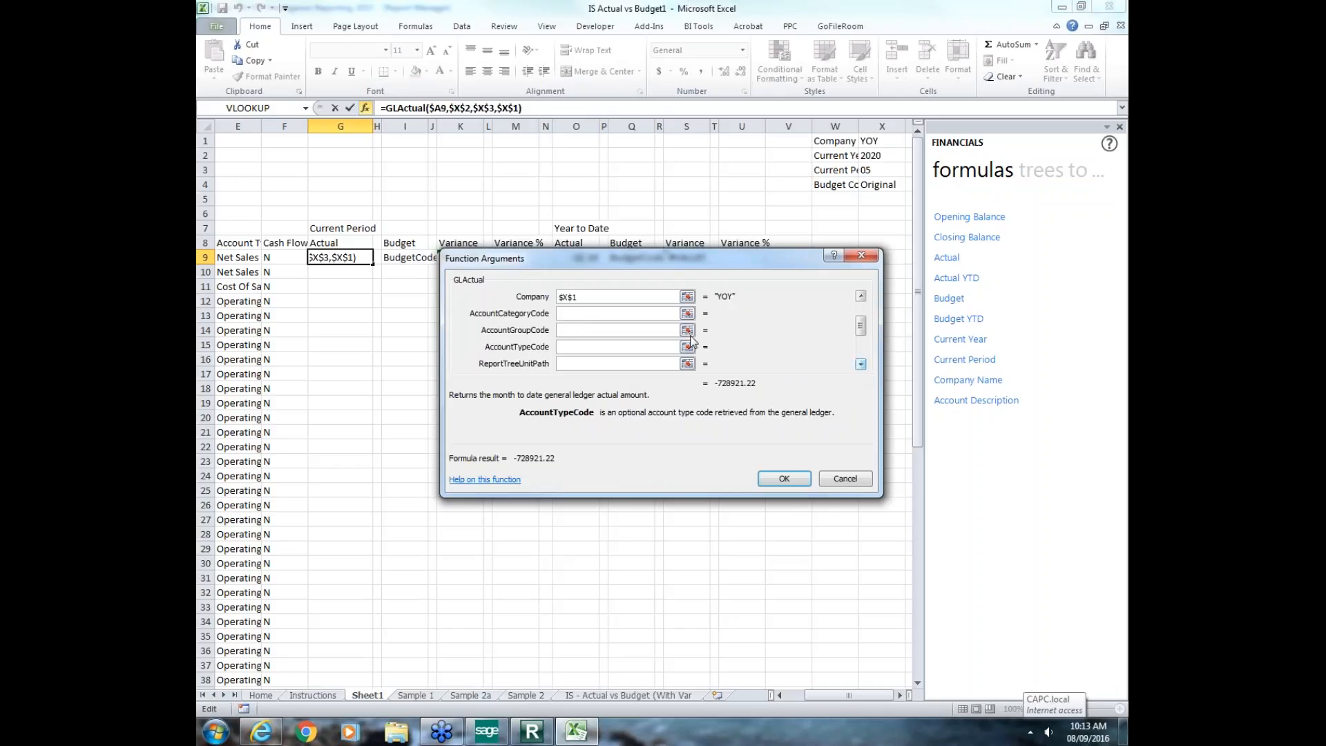
{"action": "left_click", "coordinate": [860, 364]}
{"action": "left_click", "coordinate": [861, 364]}
{"action": "left_click", "coordinate": [860, 364]}
{"action": "left_click", "coordinate": [861, 364]}
{"action": "left_click", "coordinate": [860, 364]}
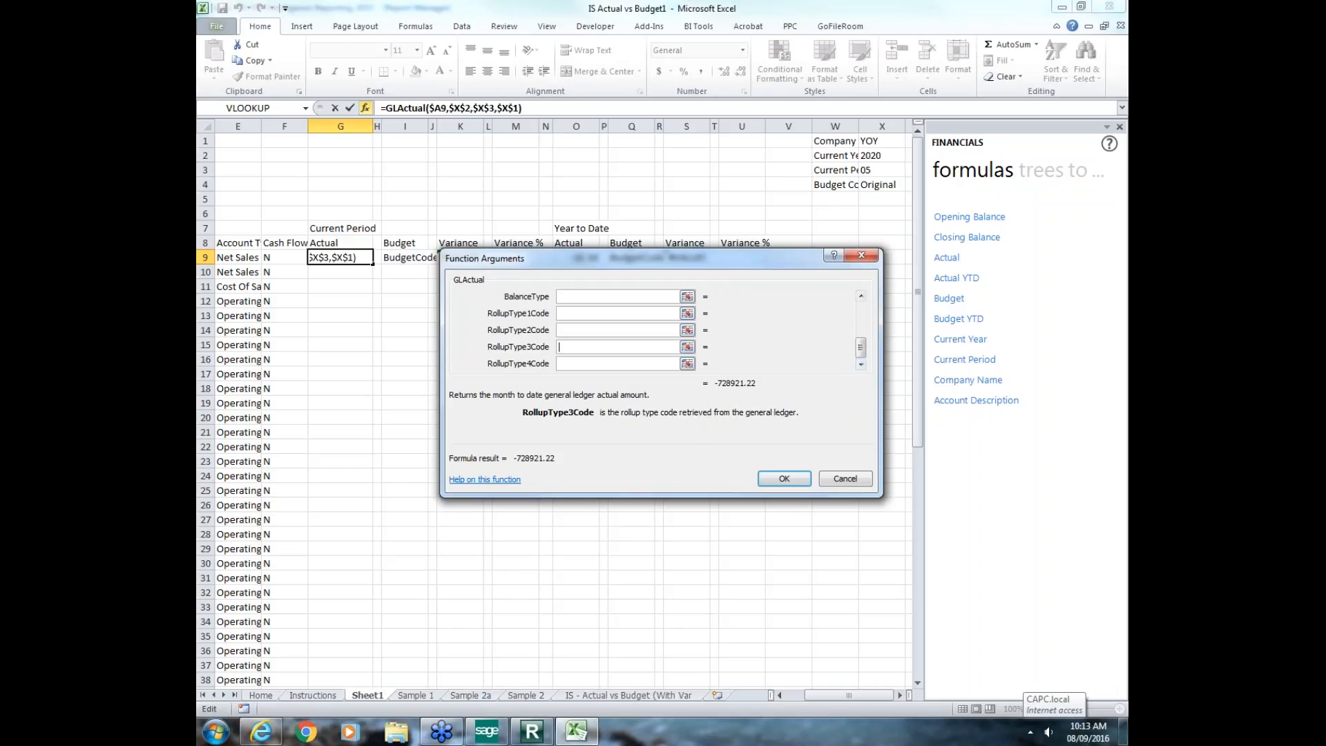
{"action": "left_click", "coordinate": [778, 481]}
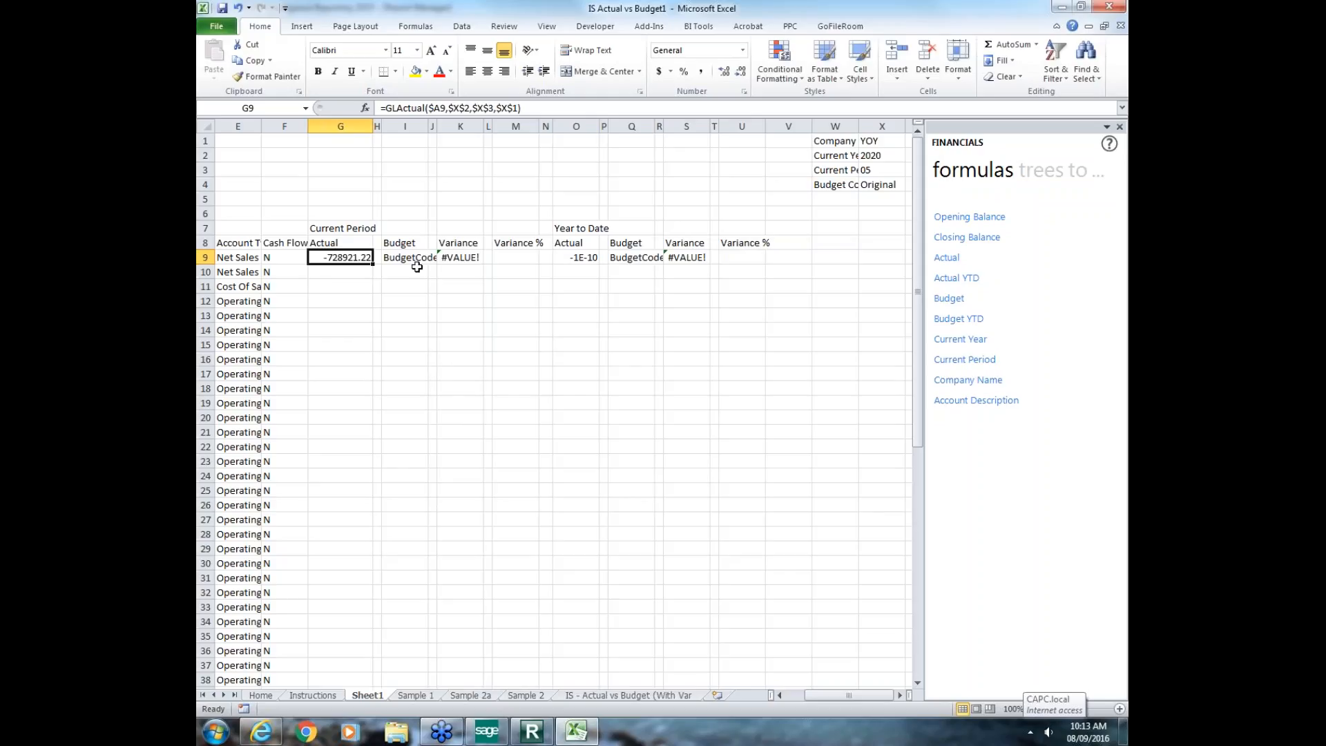
Step: Multiply the Actual formula in G9 by -1 to reverse its sign
{"action": "key", "text": "Left"}
{"action": "key", "text": "Home"}
{"action": "key", "text": "Right"}
{"action": "key", "text": "Right"}
{"action": "key", "text": "Right"}
{"action": "key", "text": "Right"}
{"action": "key", "text": "Right"}
{"action": "key", "text": "Right"}
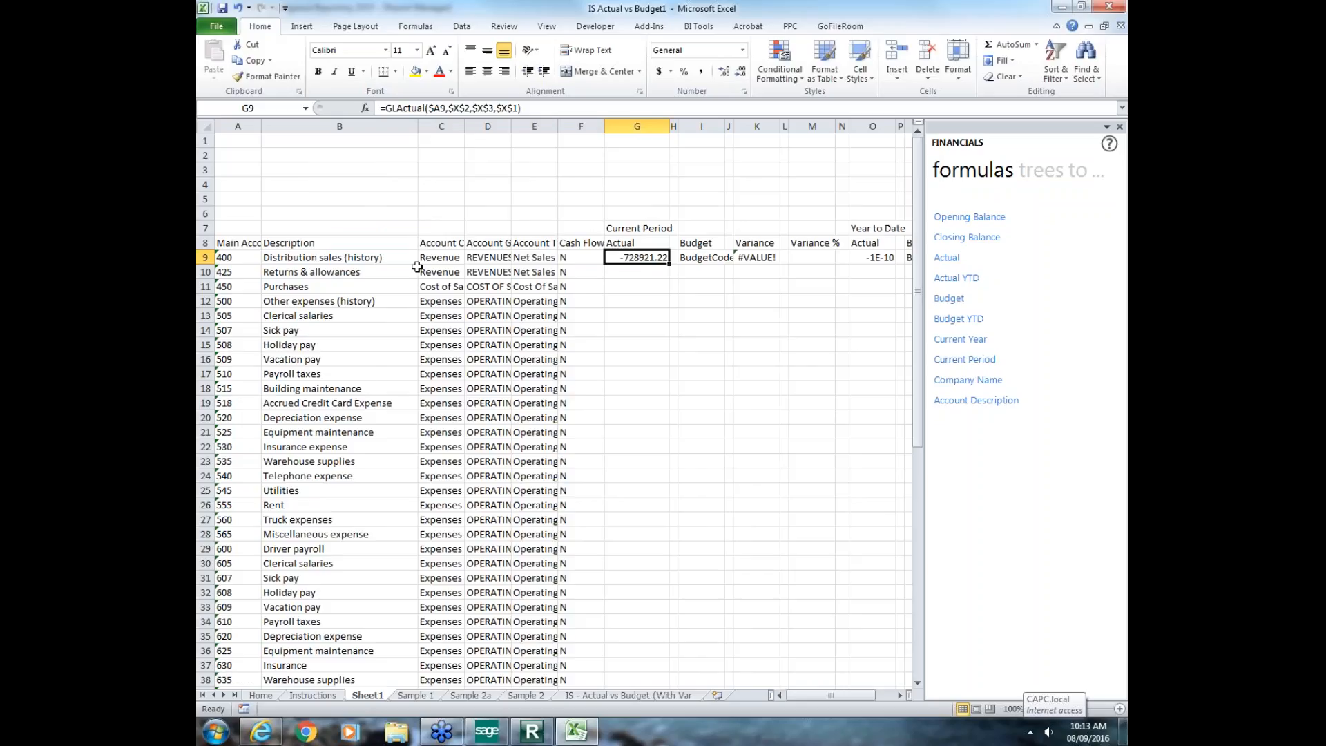
{"action": "key", "text": "F2"}
{"action": "type", "text": "*-1"}
{"action": "key", "text": "Return"}
Step: Set the GLLink argument of the current period Budget formula in I9 to the main account cell $A9, locking only the column
{"action": "key", "text": "Up"}
{"action": "key", "text": "Right"}
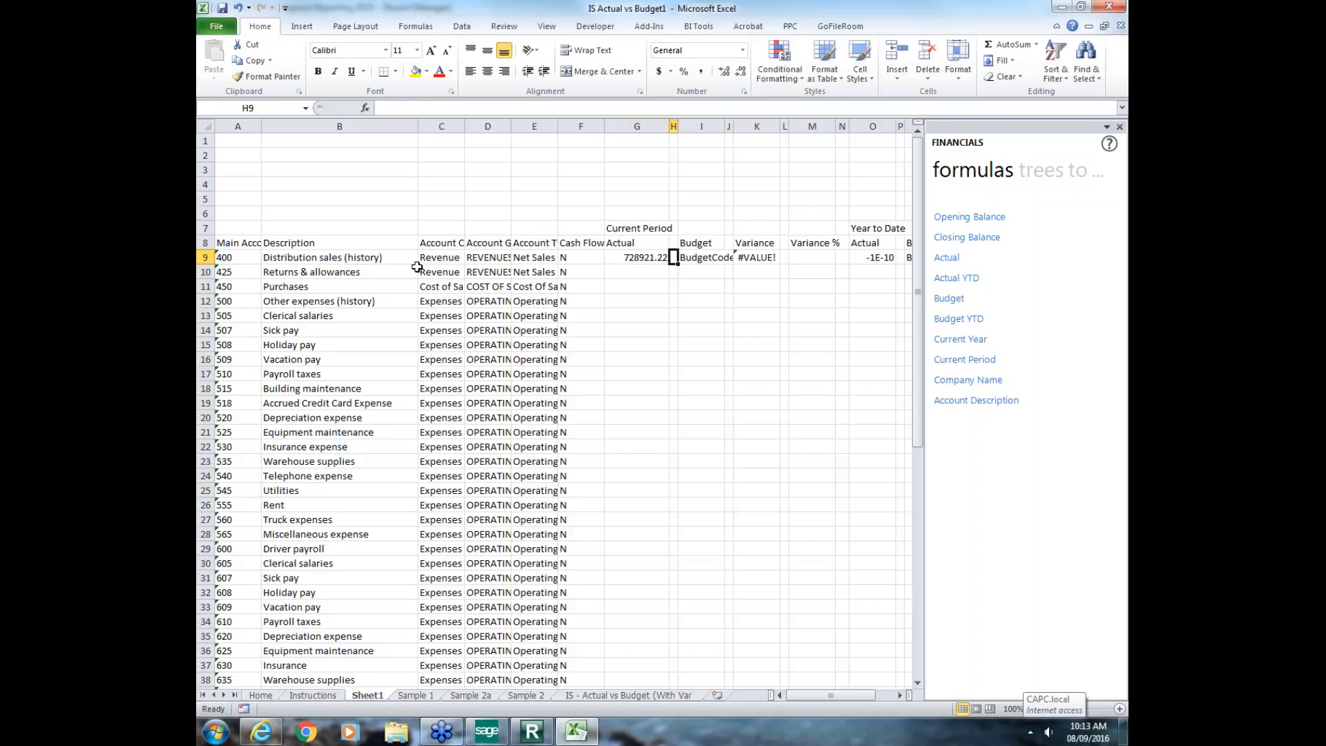
{"action": "key", "text": "Right"}
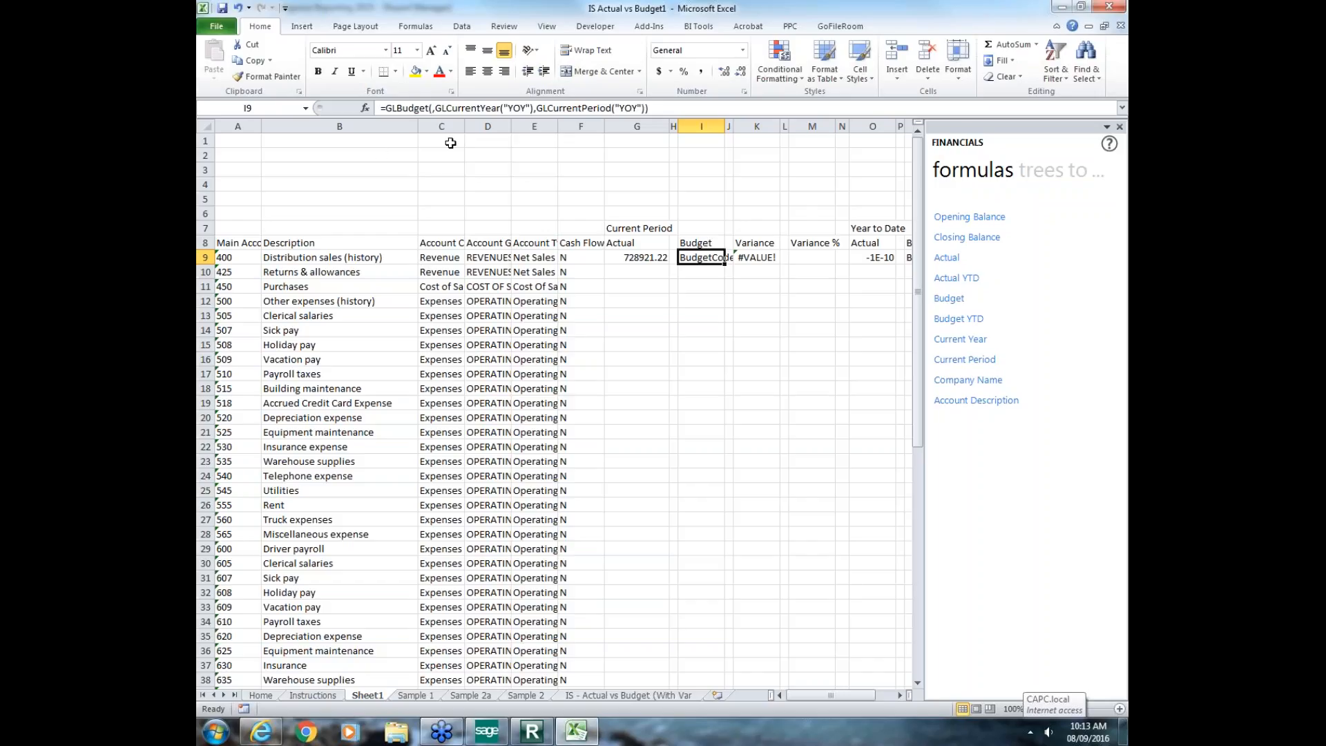
{"action": "left_click", "coordinate": [367, 111]}
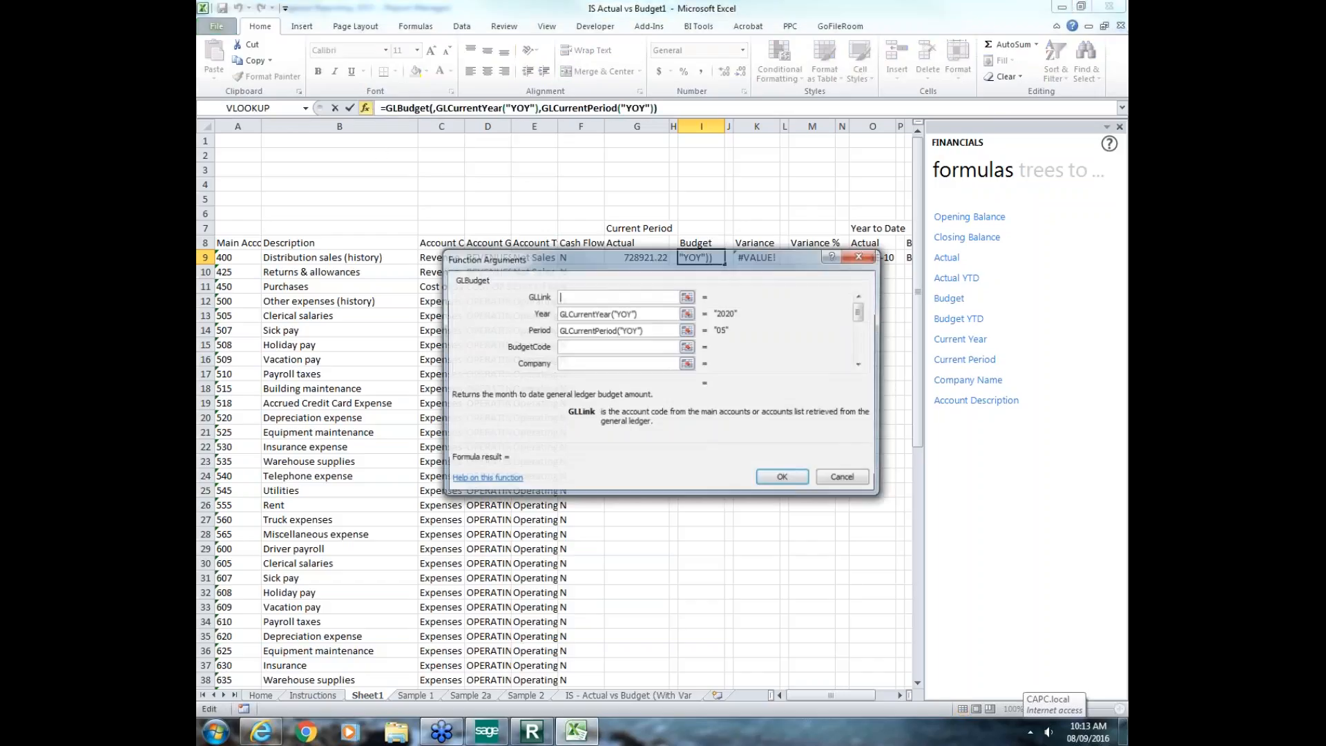
{"action": "left_click", "coordinate": [687, 296]}
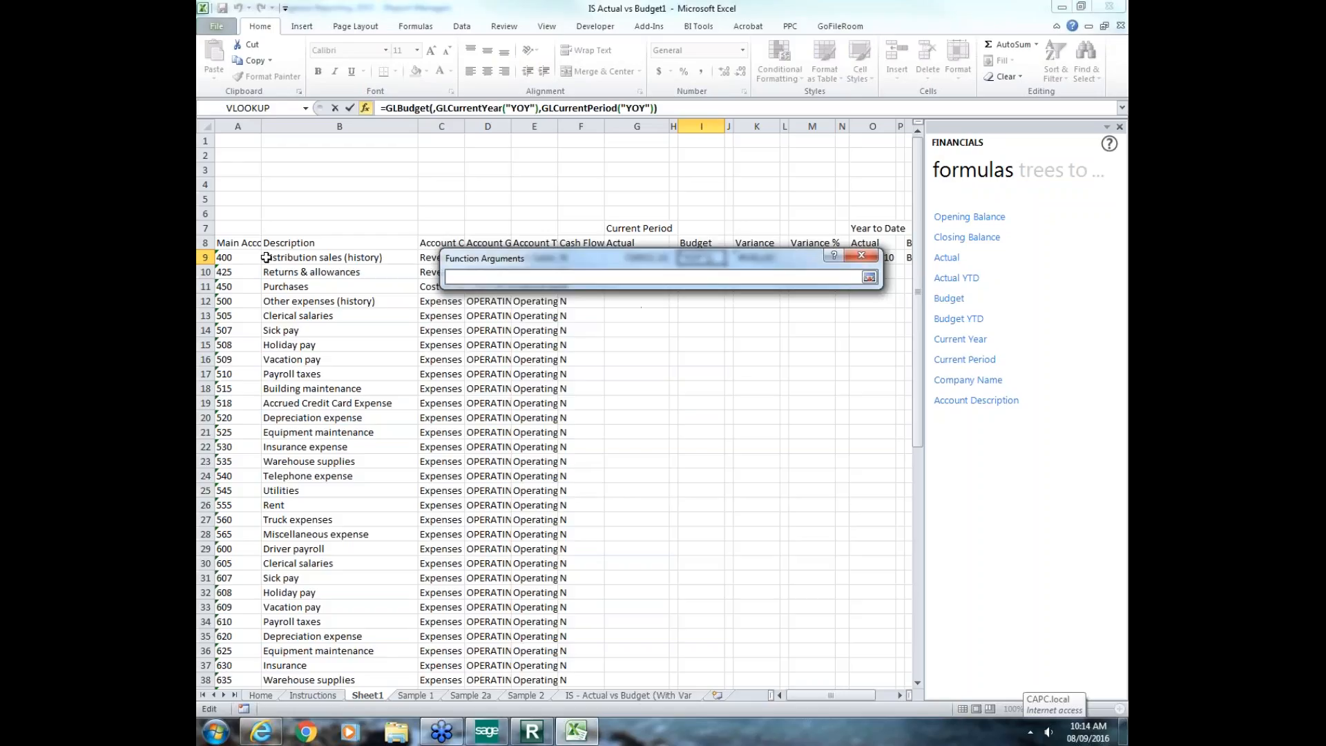
{"action": "left_click", "coordinate": [247, 256]}
{"action": "key", "text": "F4"}
{"action": "key", "text": "F4"}
{"action": "key", "text": "F4"}
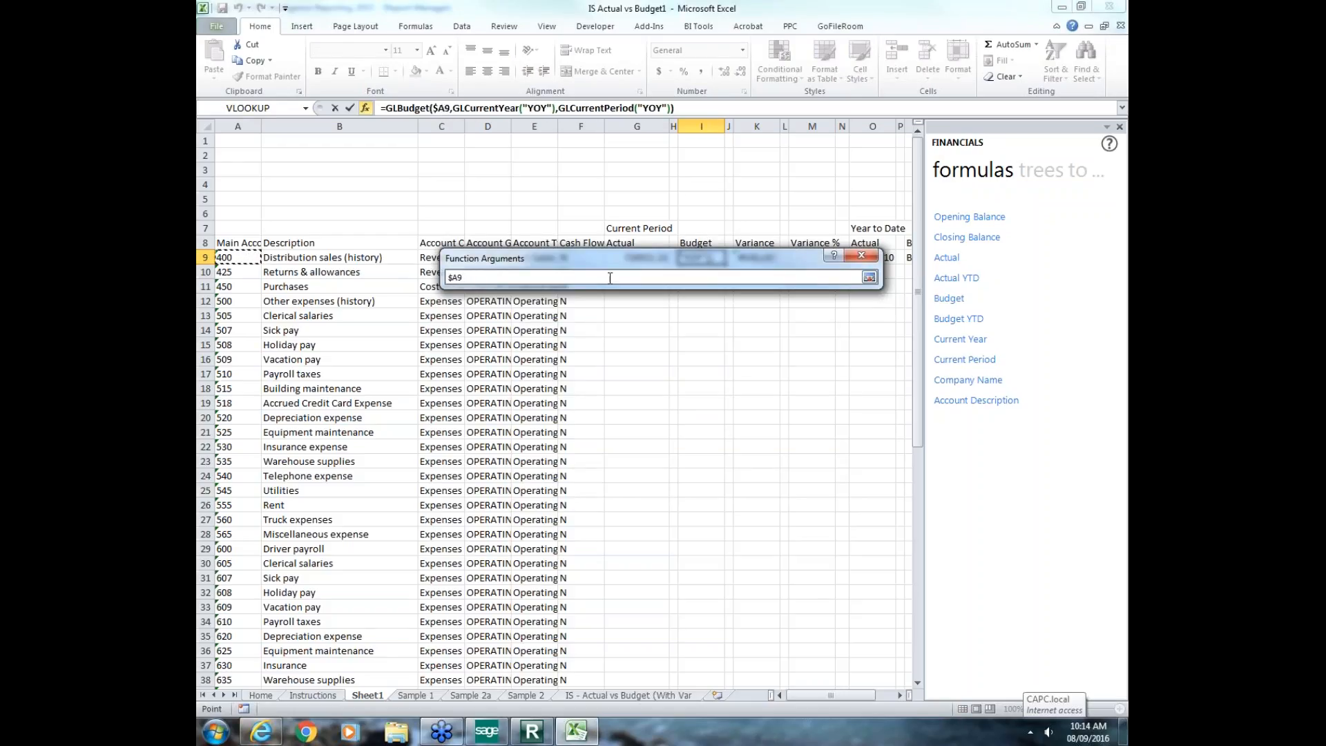
{"action": "left_click", "coordinate": [869, 279]}
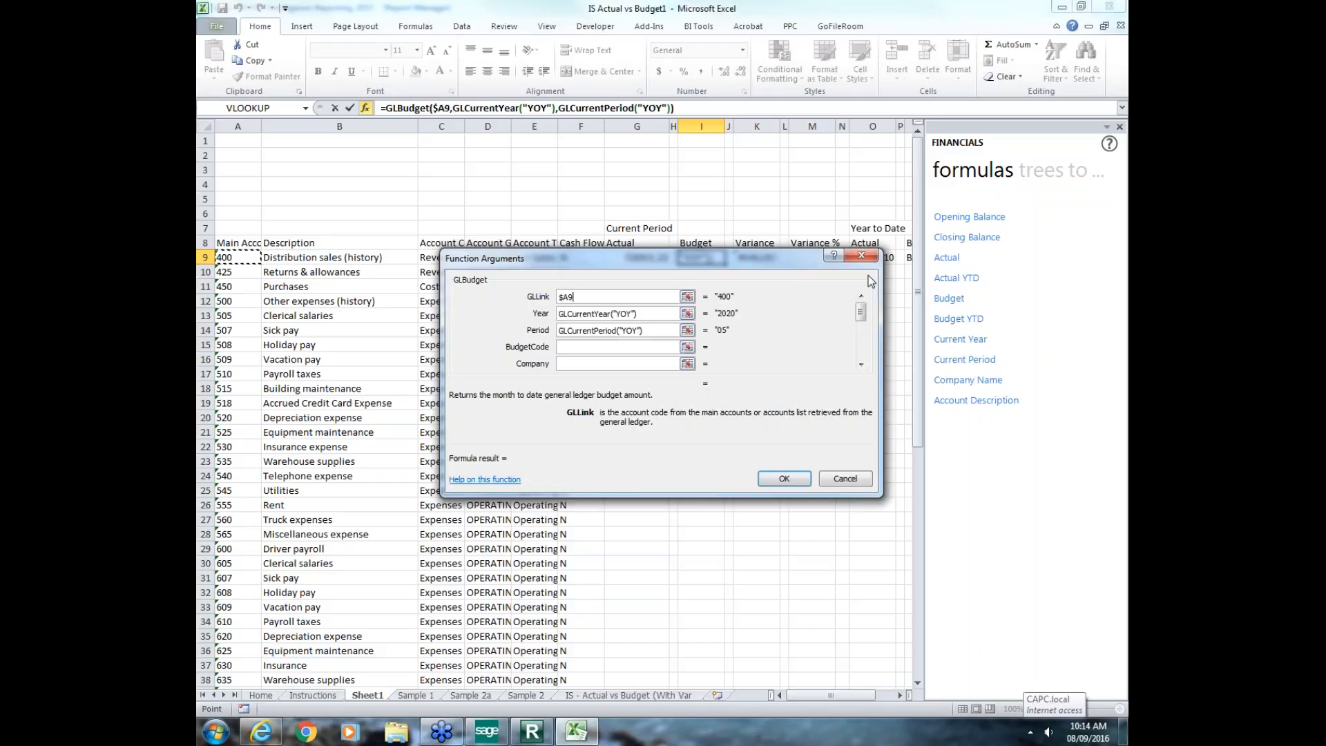
Step: Set the Budget formula's Year argument to $X$2 and its Period argument to $X$3 as absolute references
{"action": "key", "text": "Tab"}
{"action": "left_click", "coordinate": [690, 314]}
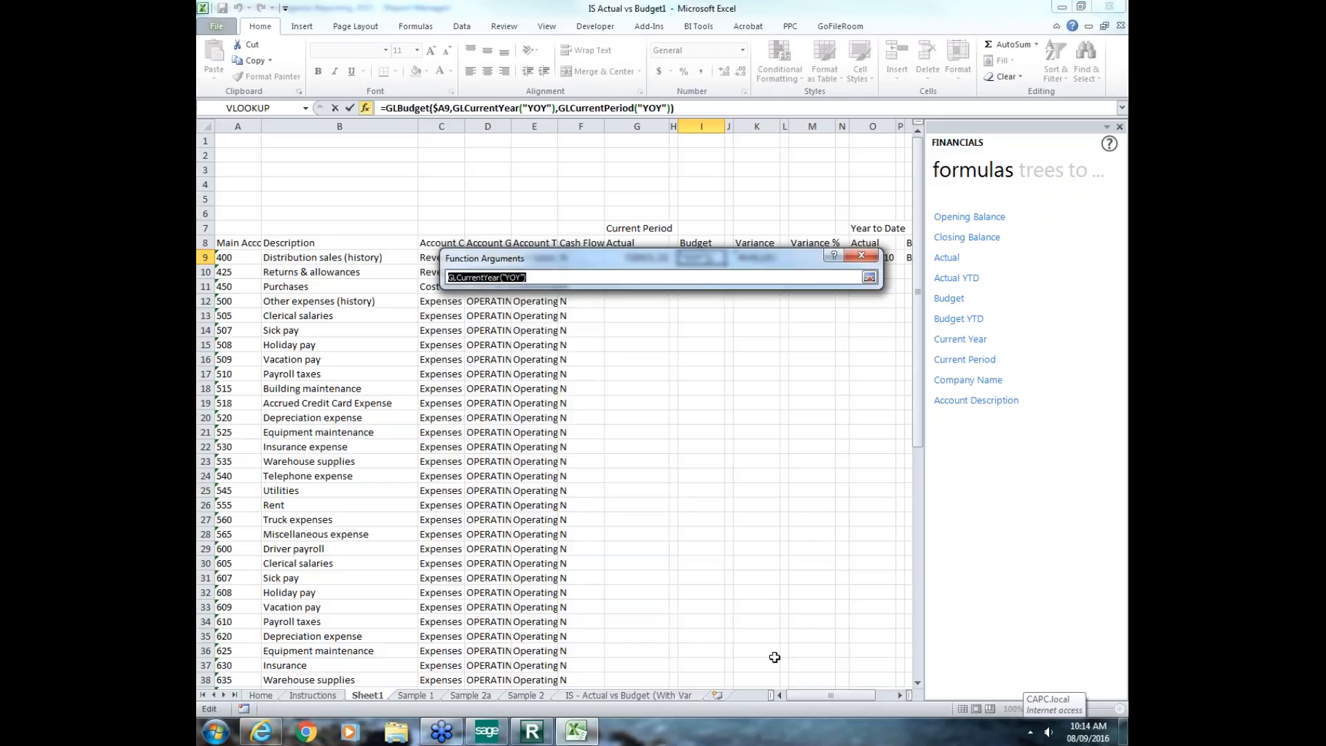
{"action": "left_click_drag", "start_coordinate": [816, 696], "coordinate": [837, 696]}
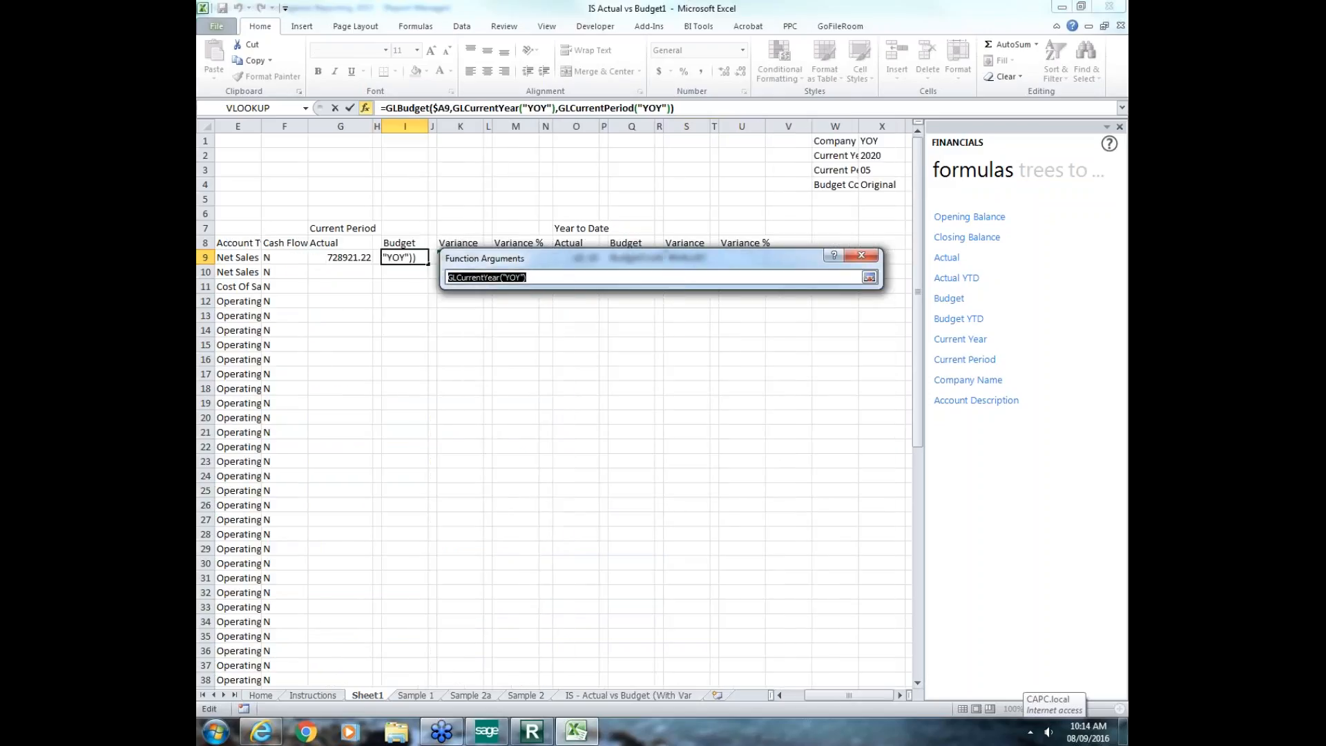
{"action": "left_click", "coordinate": [875, 156]}
{"action": "key", "text": "F4"}
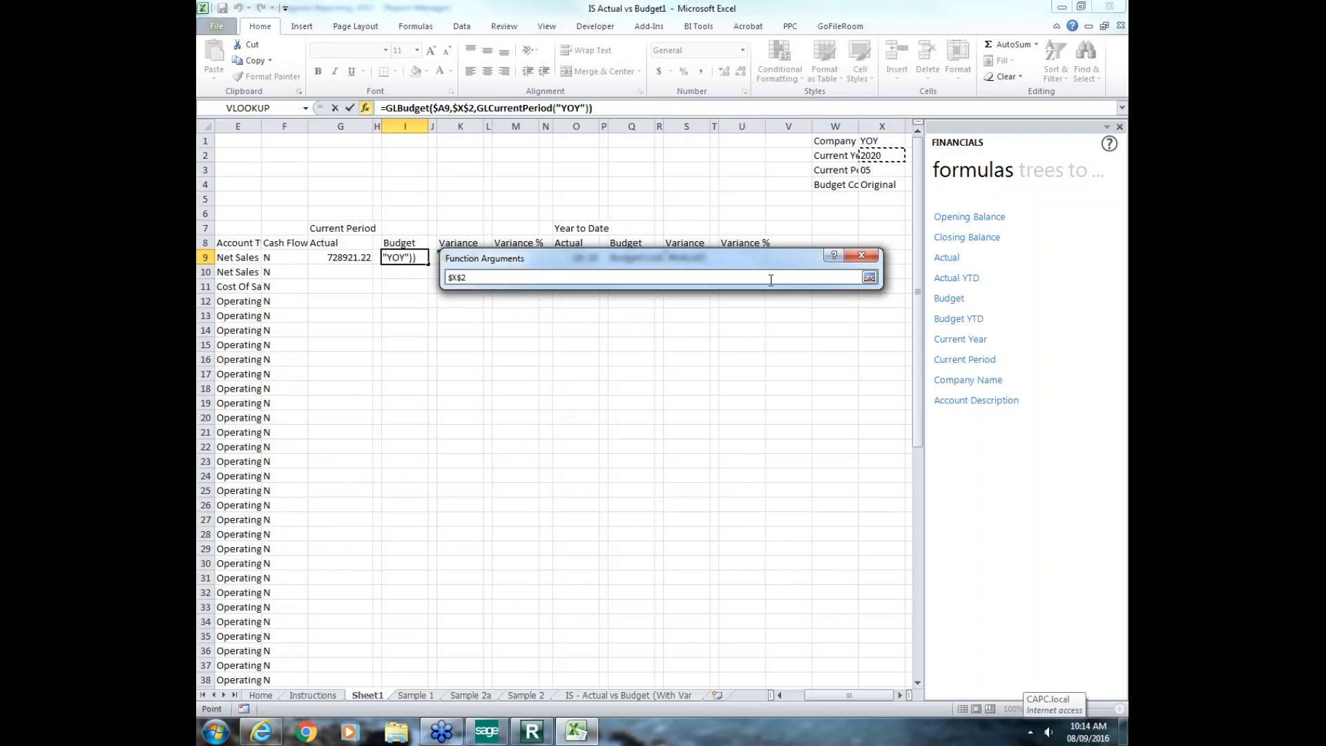
{"action": "left_click", "coordinate": [869, 277]}
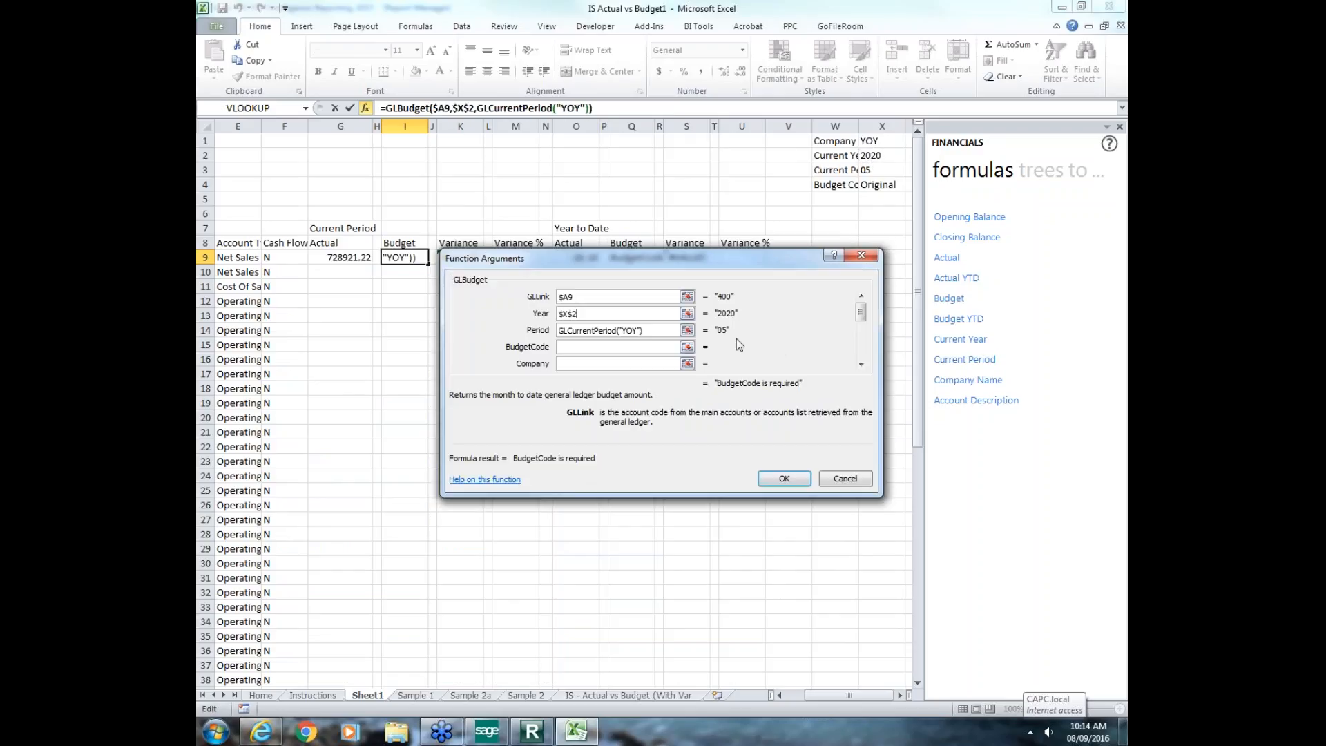
{"action": "left_click", "coordinate": [687, 330]}
{"action": "left_click", "coordinate": [877, 170]}
{"action": "key", "text": "F4"}
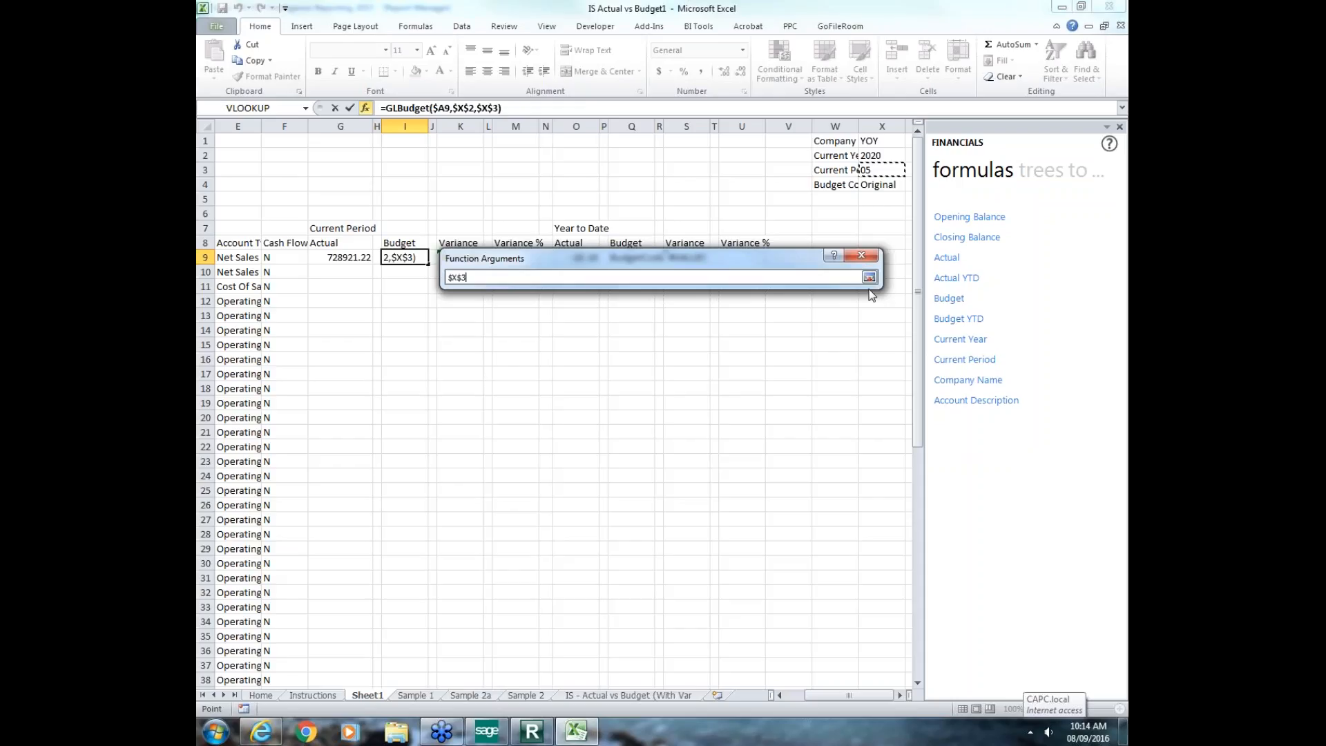
{"action": "left_click", "coordinate": [870, 277]}
Step: Link the Budget formula's BudgetCode argument to $X$4 and its Company argument to $X$1, and accept the function arguments
{"action": "left_click", "coordinate": [688, 346]}
{"action": "left_click", "coordinate": [875, 185]}
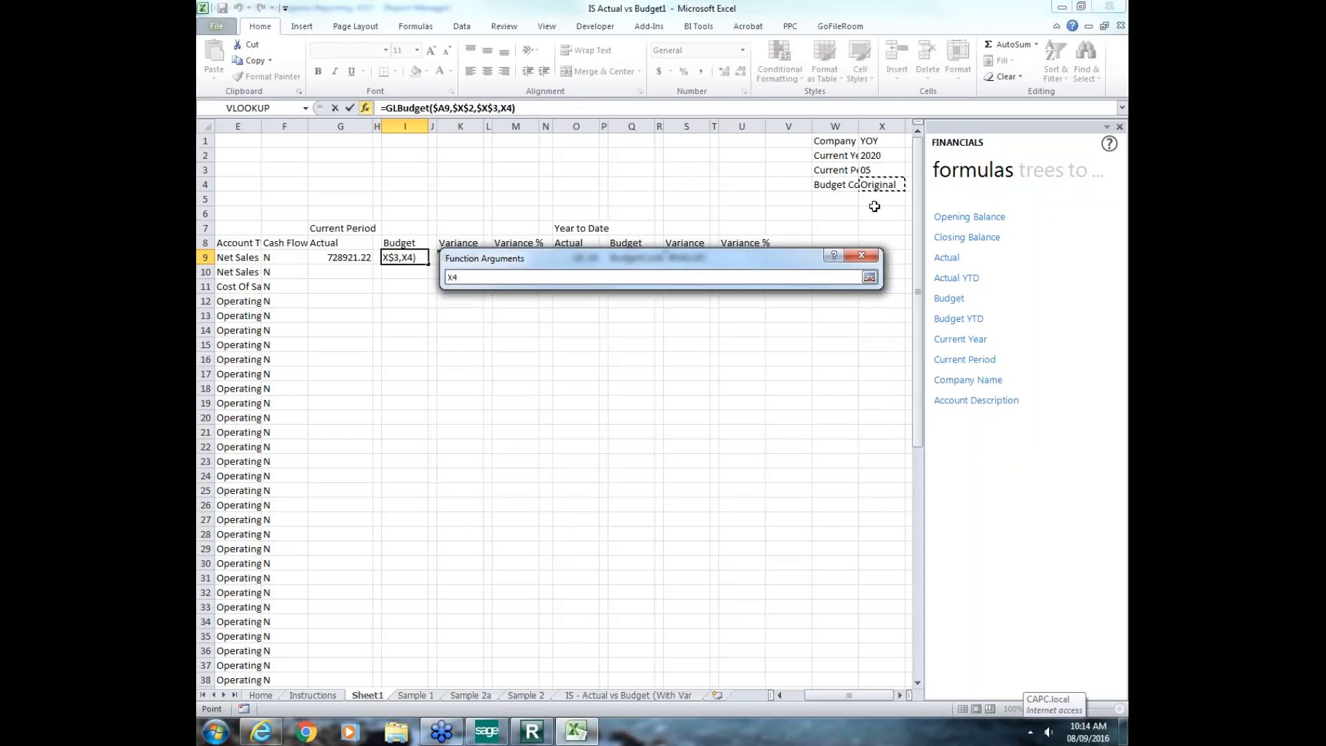
{"action": "key", "text": "F4"}
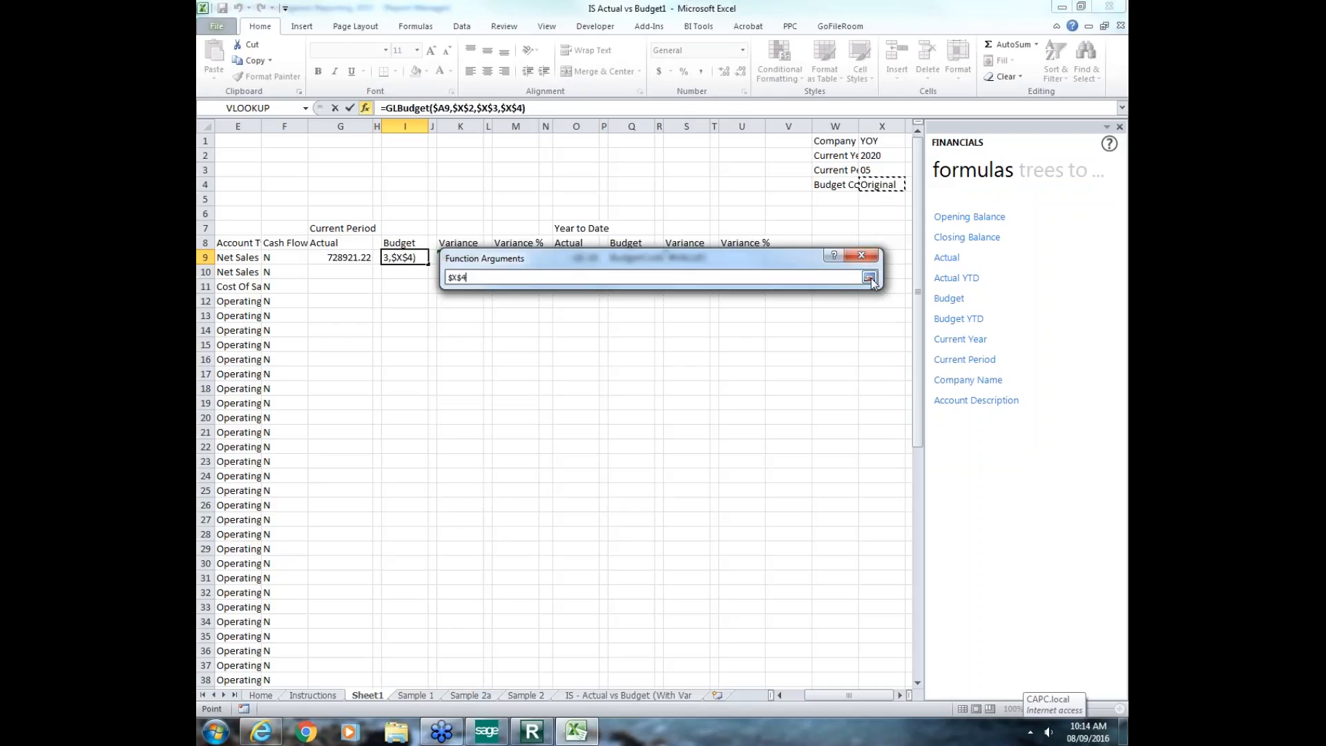
{"action": "left_click", "coordinate": [869, 277]}
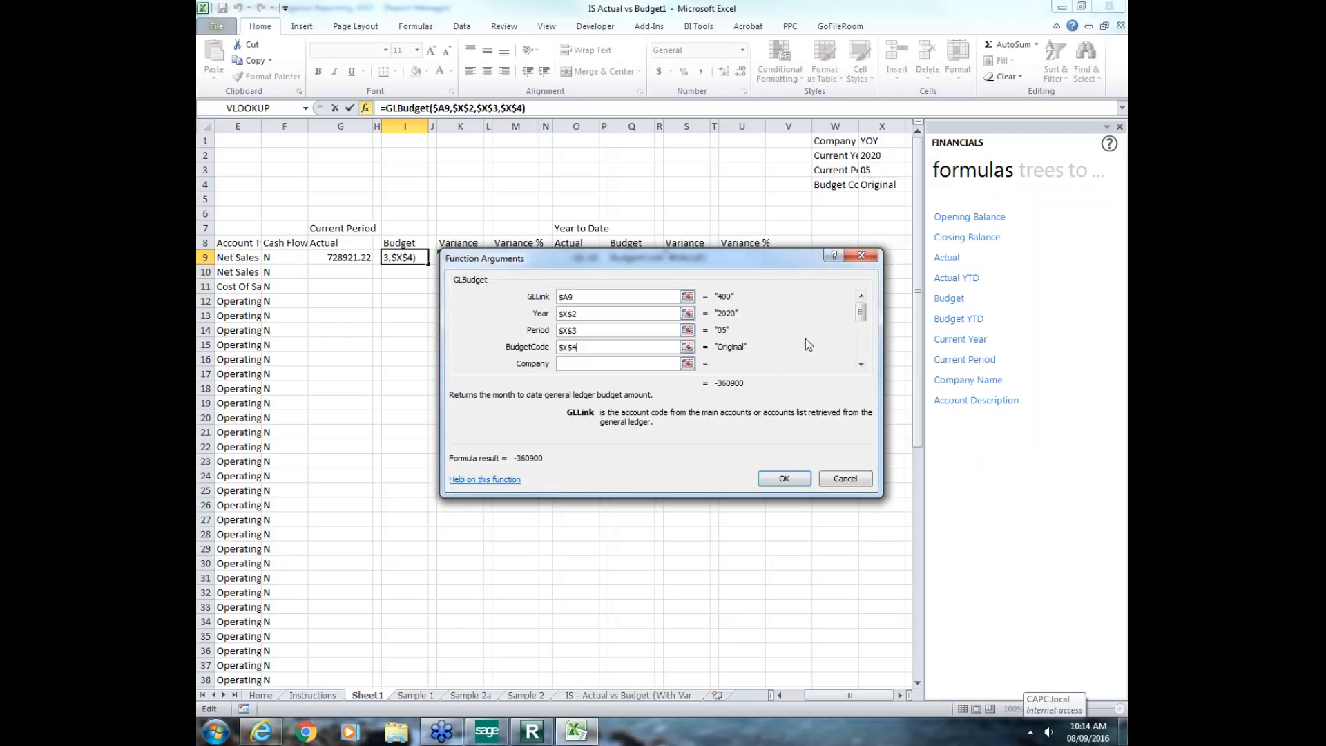
{"action": "left_click", "coordinate": [687, 363]}
{"action": "left_click", "coordinate": [866, 142]}
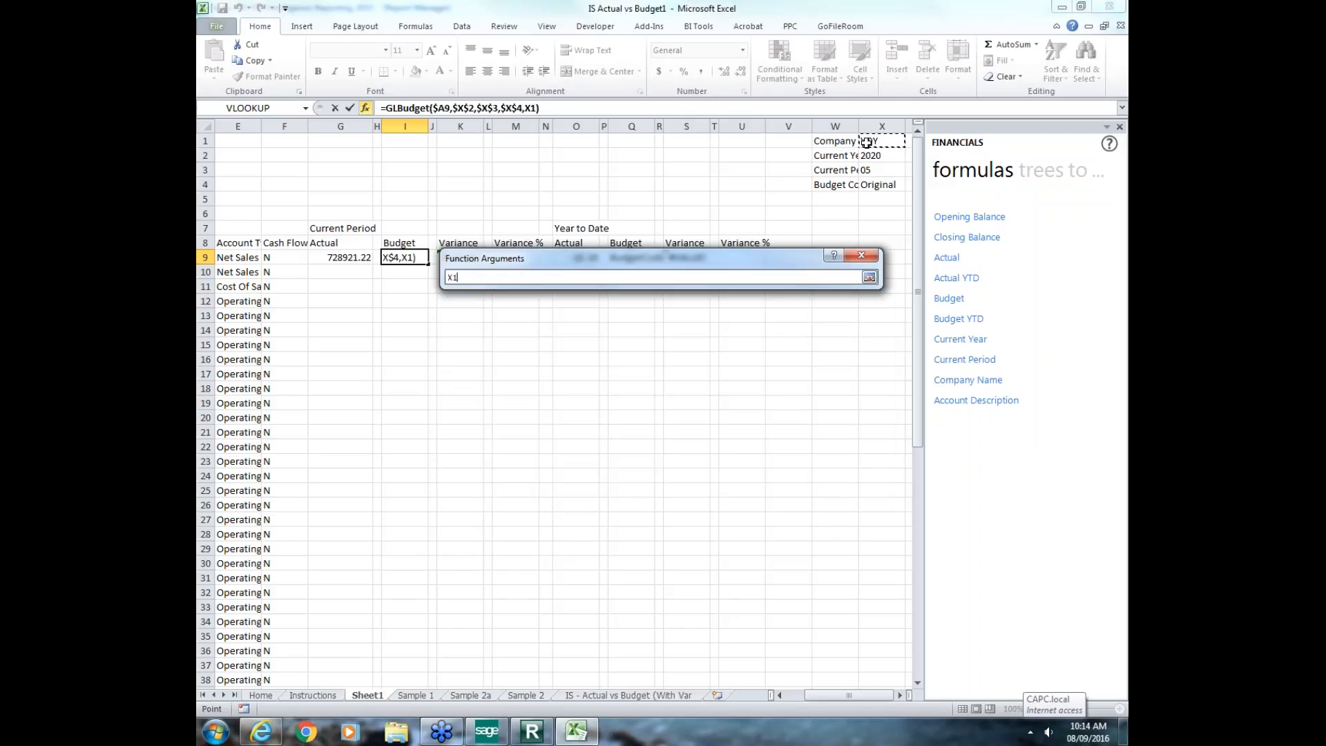
{"action": "left_click", "coordinate": [868, 277]}
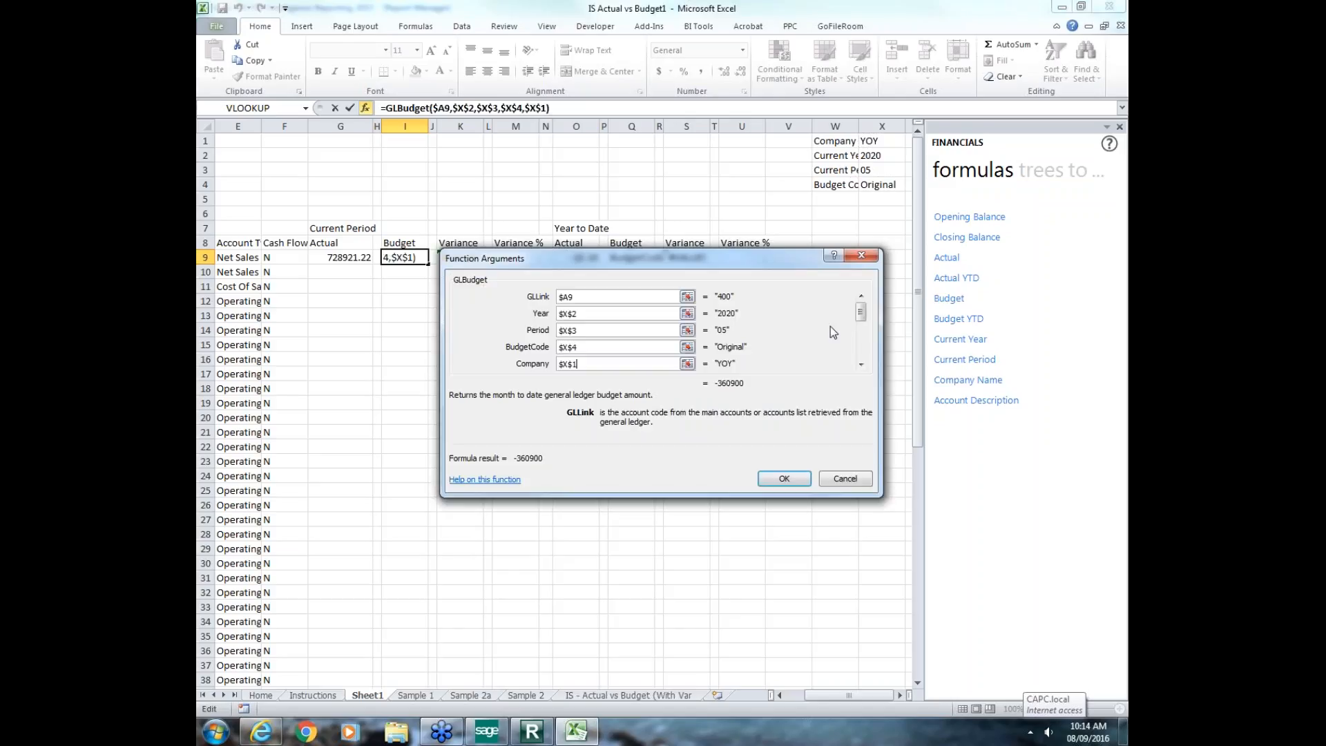
{"action": "left_click", "coordinate": [781, 484]}
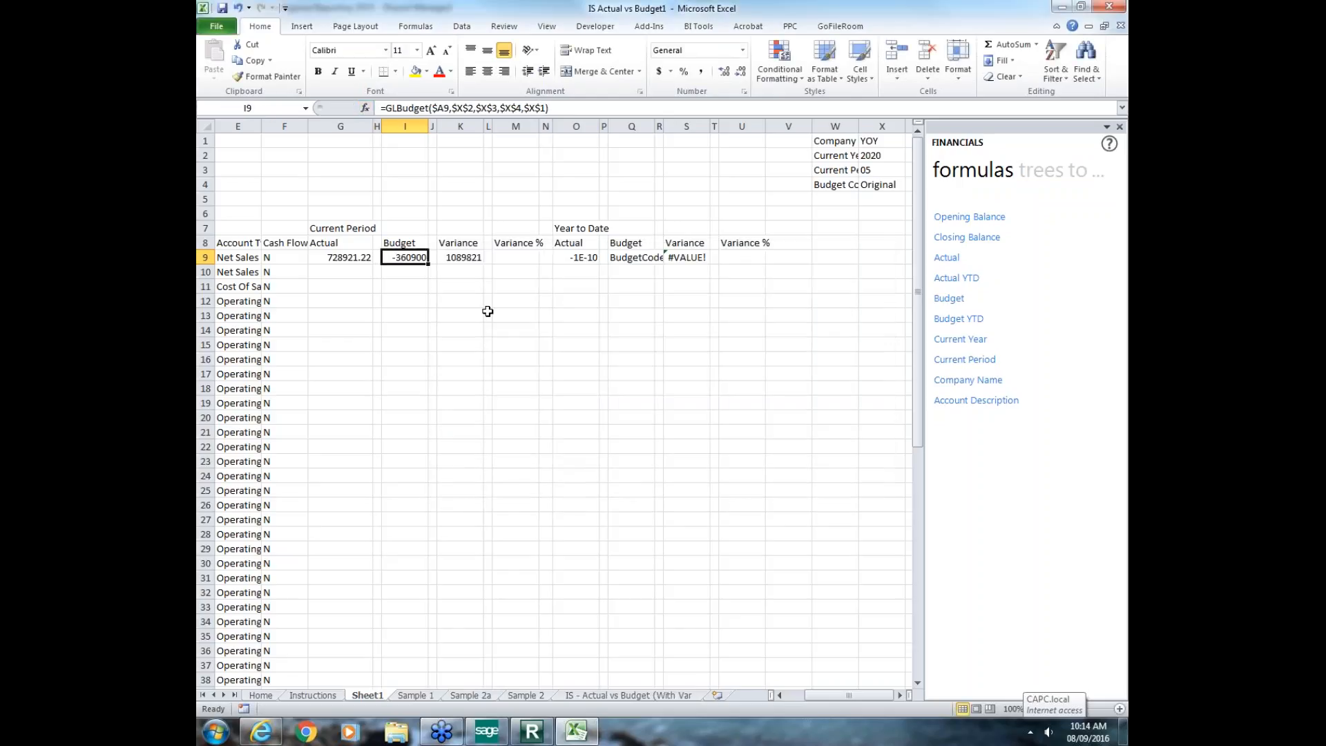
Step: Multiply the Budget formula in I9 by -1 to reverse its sign
{"action": "key", "text": "F2"}
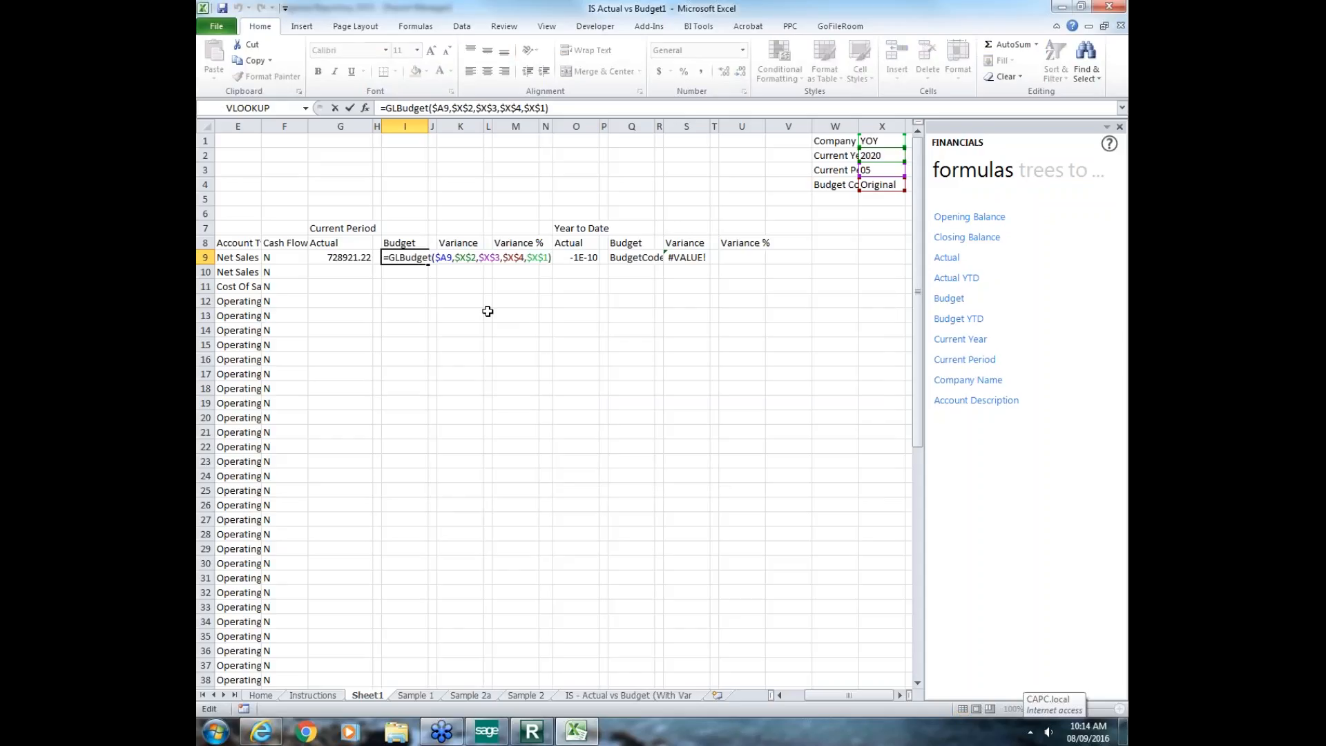
{"action": "type", "text": "*-1"}
{"action": "key", "text": "Return"}
{"action": "key", "text": "Up"}
{"action": "key", "text": "Right"}
{"action": "key", "text": "Right"}
{"action": "key", "text": "Right"}
{"action": "key", "text": "Right"}
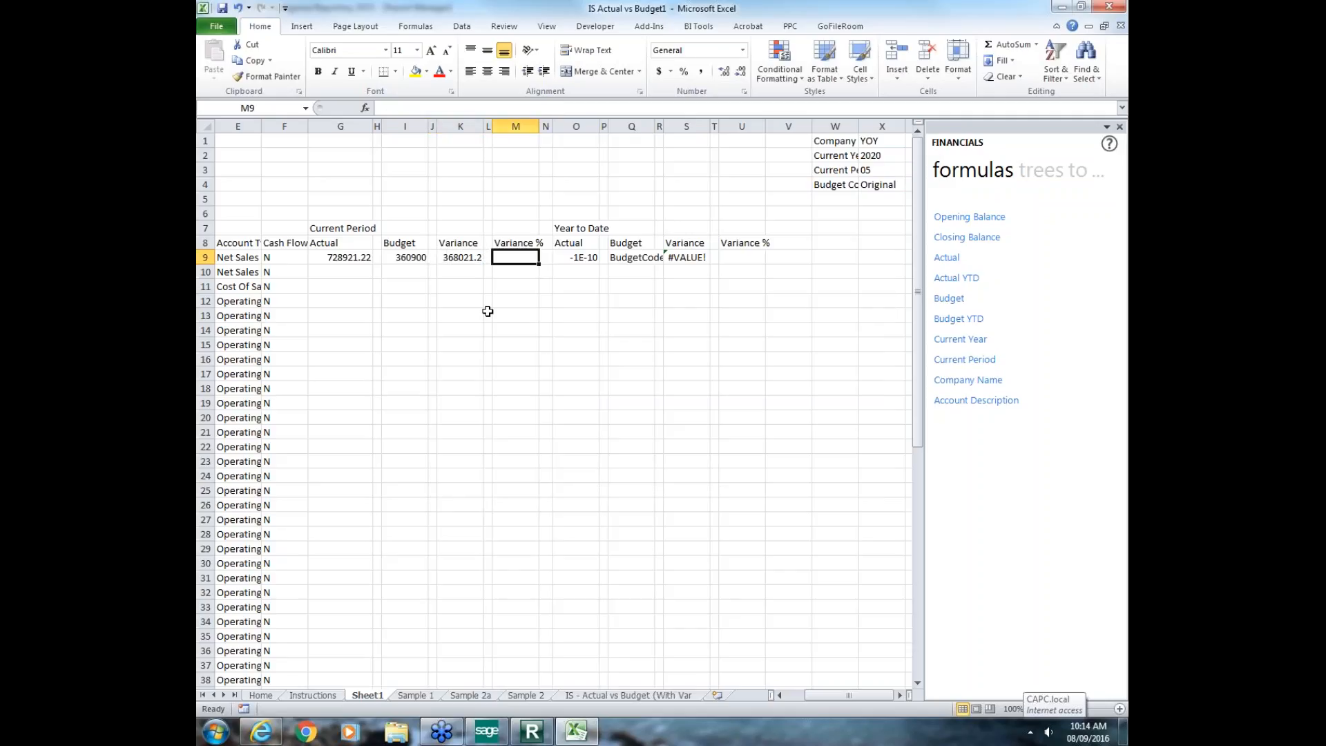
{"action": "key", "text": "Right"}
{"action": "key", "text": "Right"}
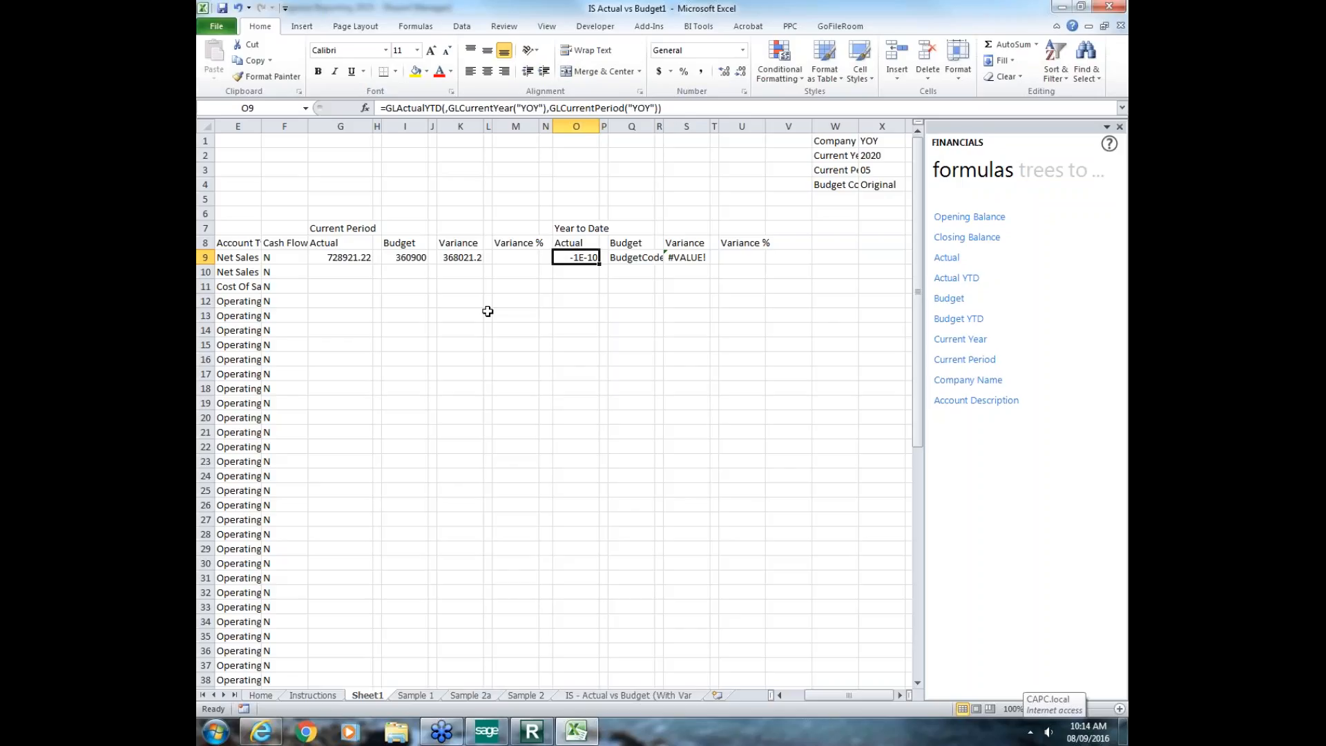
Step: Examine the Sample 1 sheet's heading formulas in B1:B3, the Variance % formula in N19 and the statement rows down to Net Income (Loss)
{"action": "left_click", "coordinate": [415, 695]}
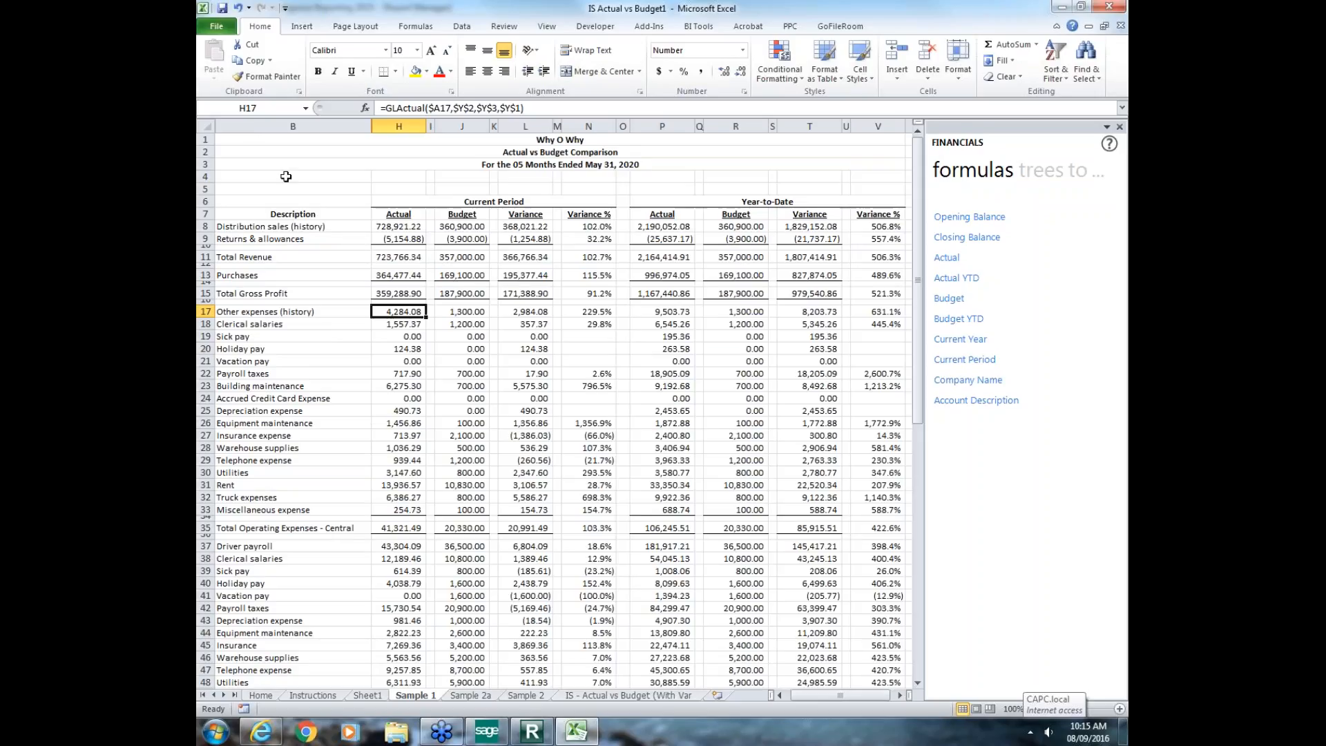
{"action": "left_click", "coordinate": [247, 139]}
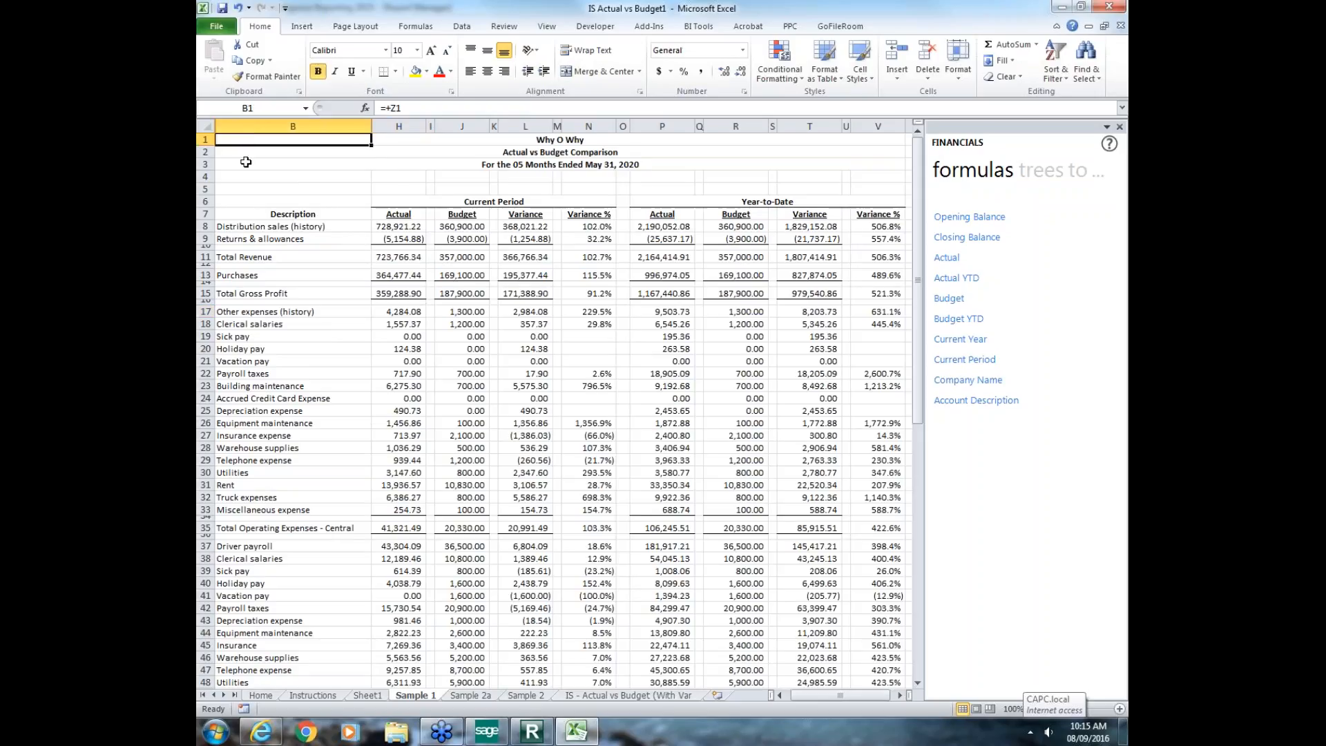
{"action": "left_click", "coordinate": [246, 157]}
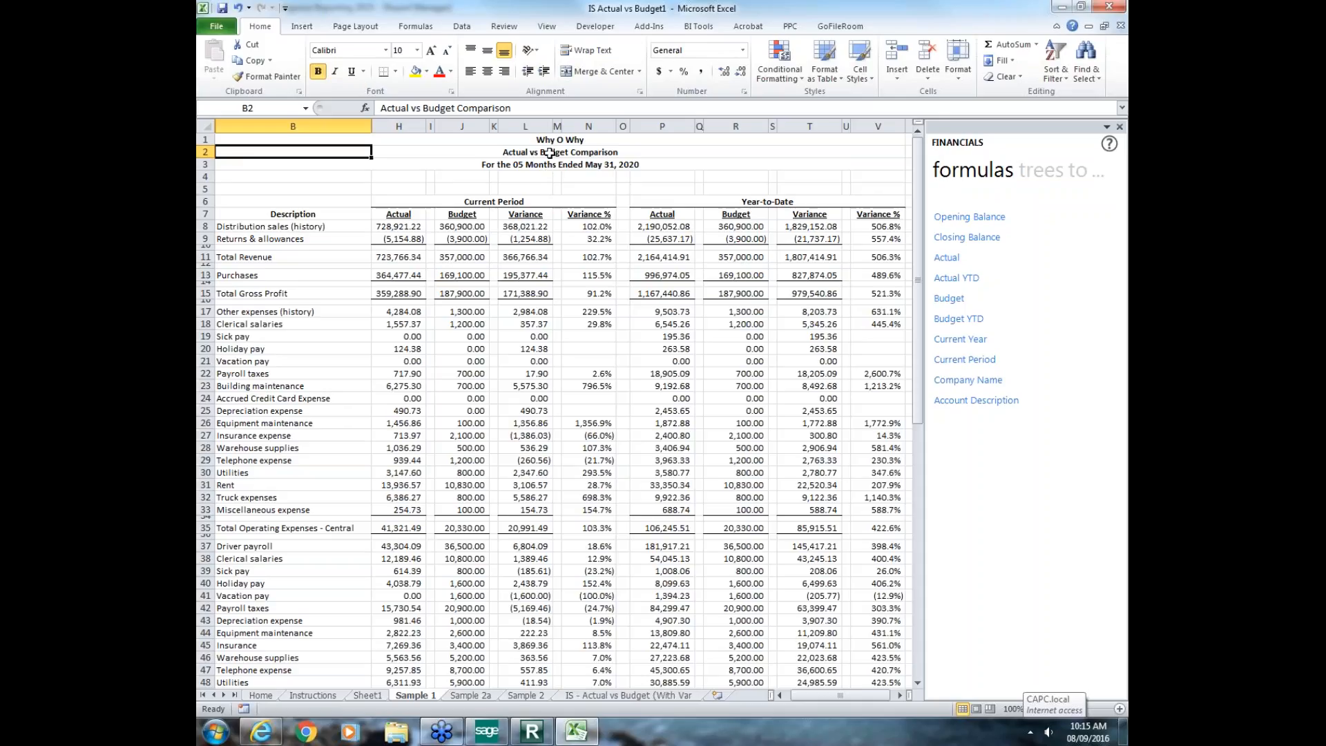
{"action": "left_click", "coordinate": [265, 165]}
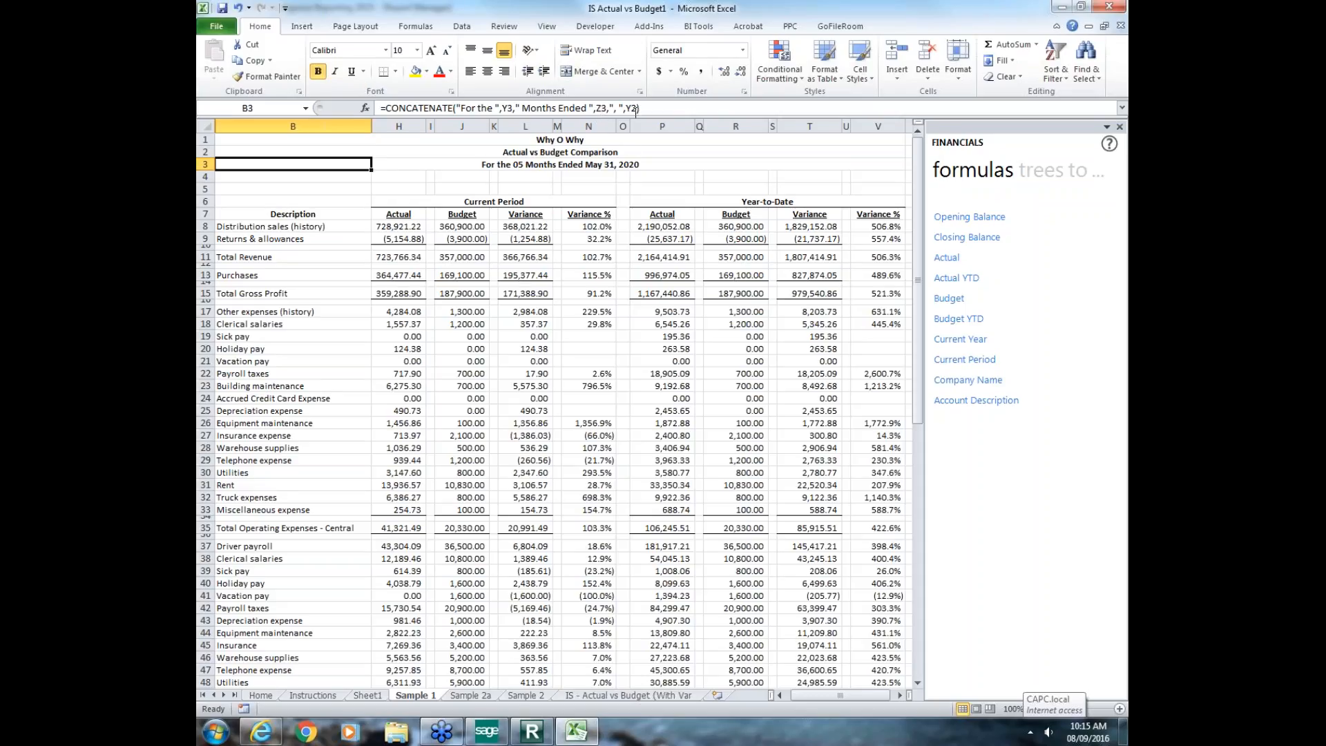
{"action": "left_click", "coordinate": [242, 230]}
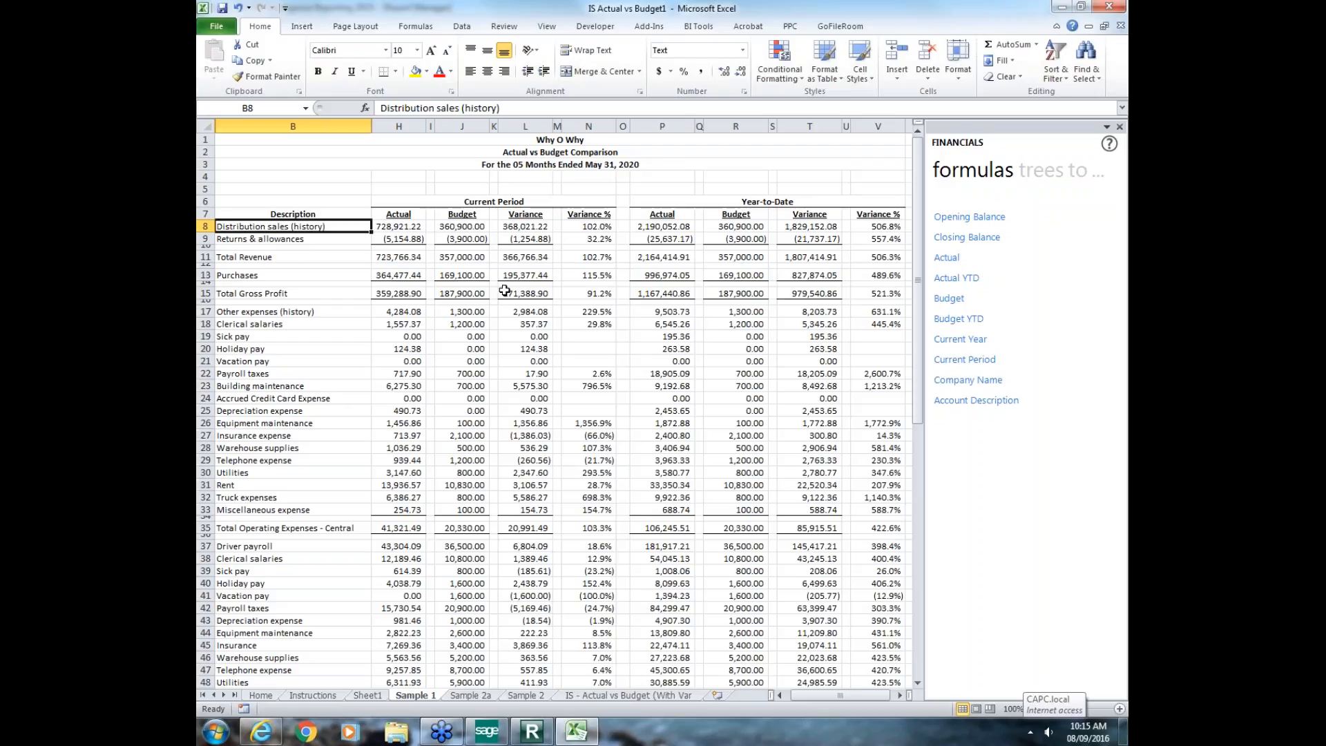
{"action": "left_click", "coordinate": [602, 337]}
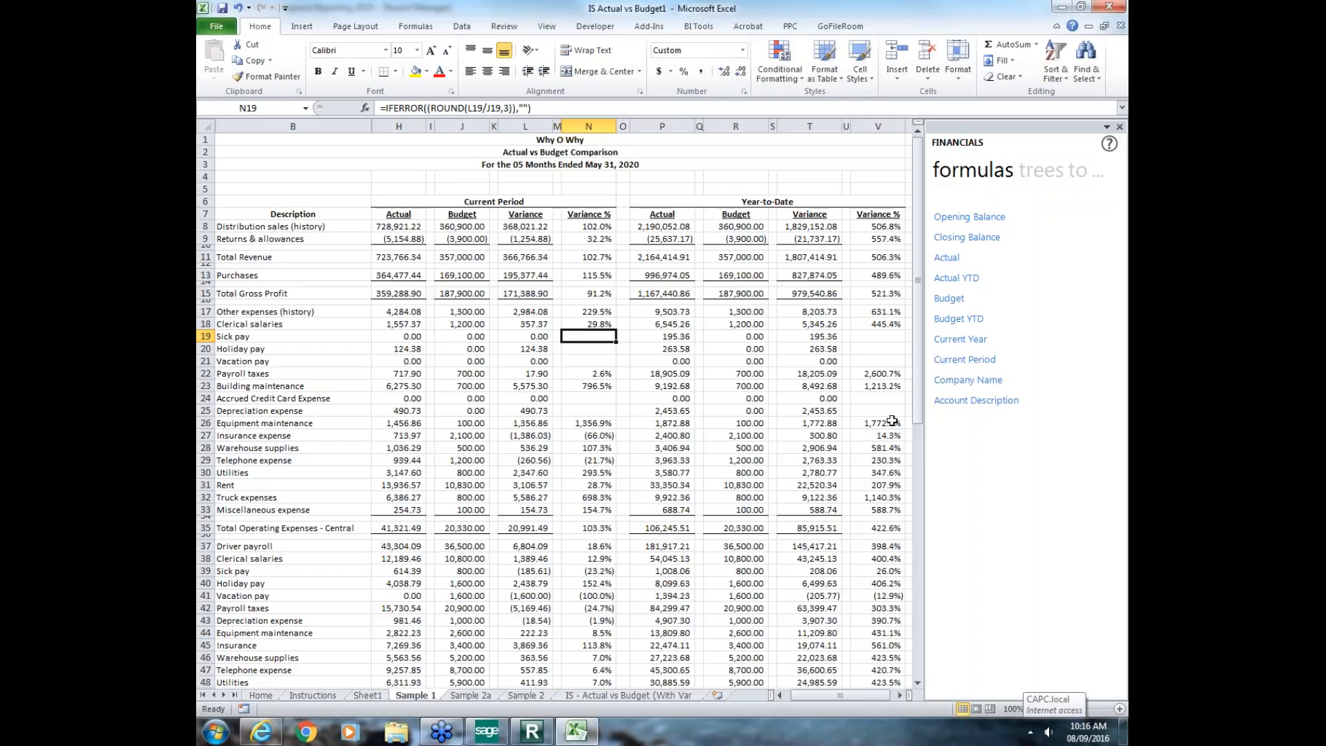
{"action": "left_click_drag", "start_coordinate": [923, 408], "coordinate": [919, 662]}
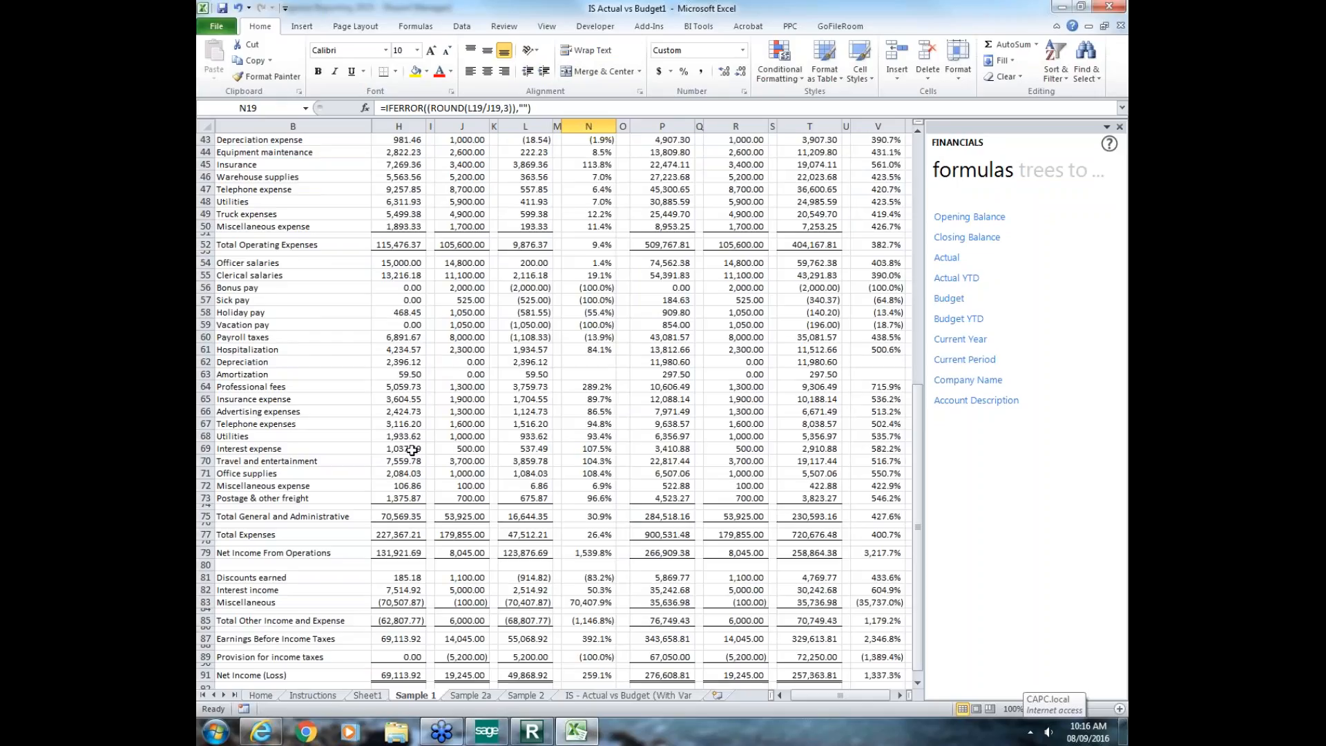
{"action": "left_click_drag", "start_coordinate": [919, 591], "coordinate": [910, 353]}
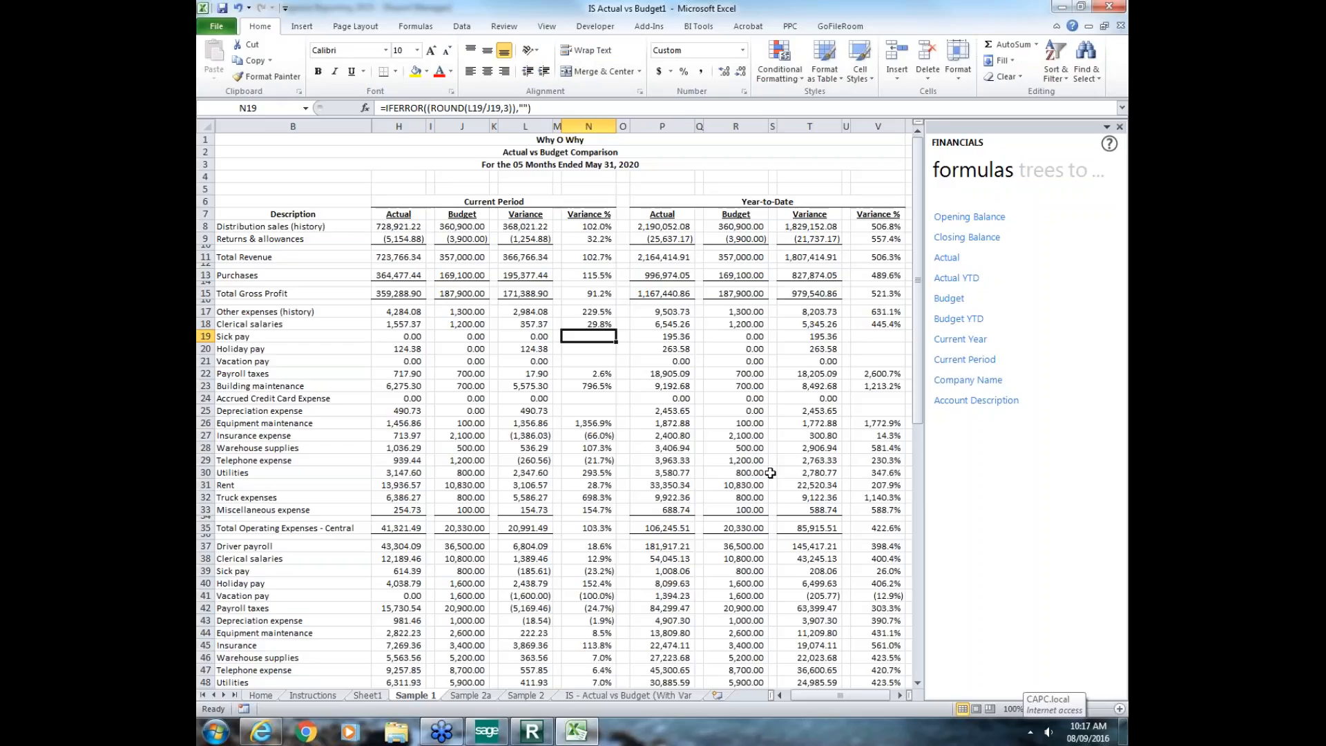
{"action": "mouse_move", "coordinate": [919, 402]}
{"action": "left_mouse_down"}
{"action": "mouse_move", "coordinate": [920, 414]}
{"action": "mouse_move", "coordinate": [913, 391]}
{"action": "left_mouse_up"}
Step: Examine the Current Month Actual formula in C9 and the period-end date formula in M3 on the Sample 2a sheet
{"action": "left_click", "coordinate": [491, 696]}
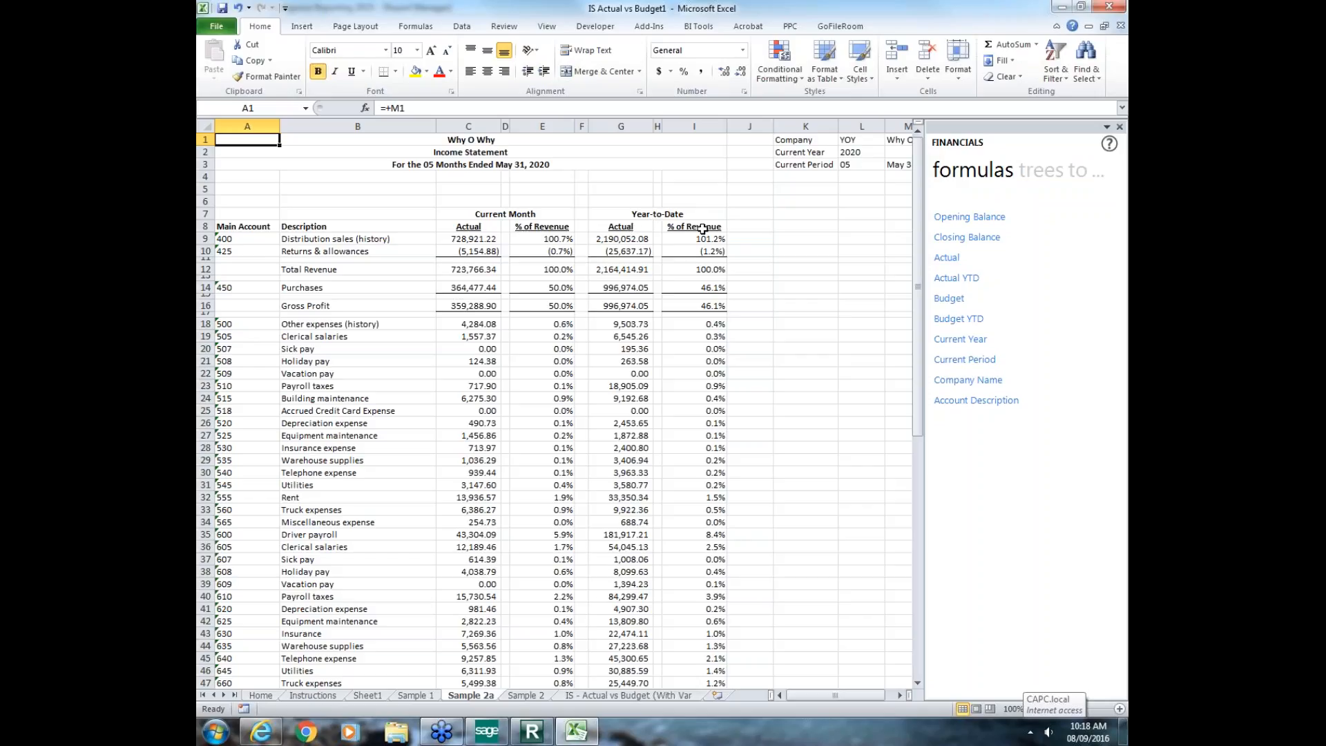
{"action": "left_click", "coordinate": [482, 237]}
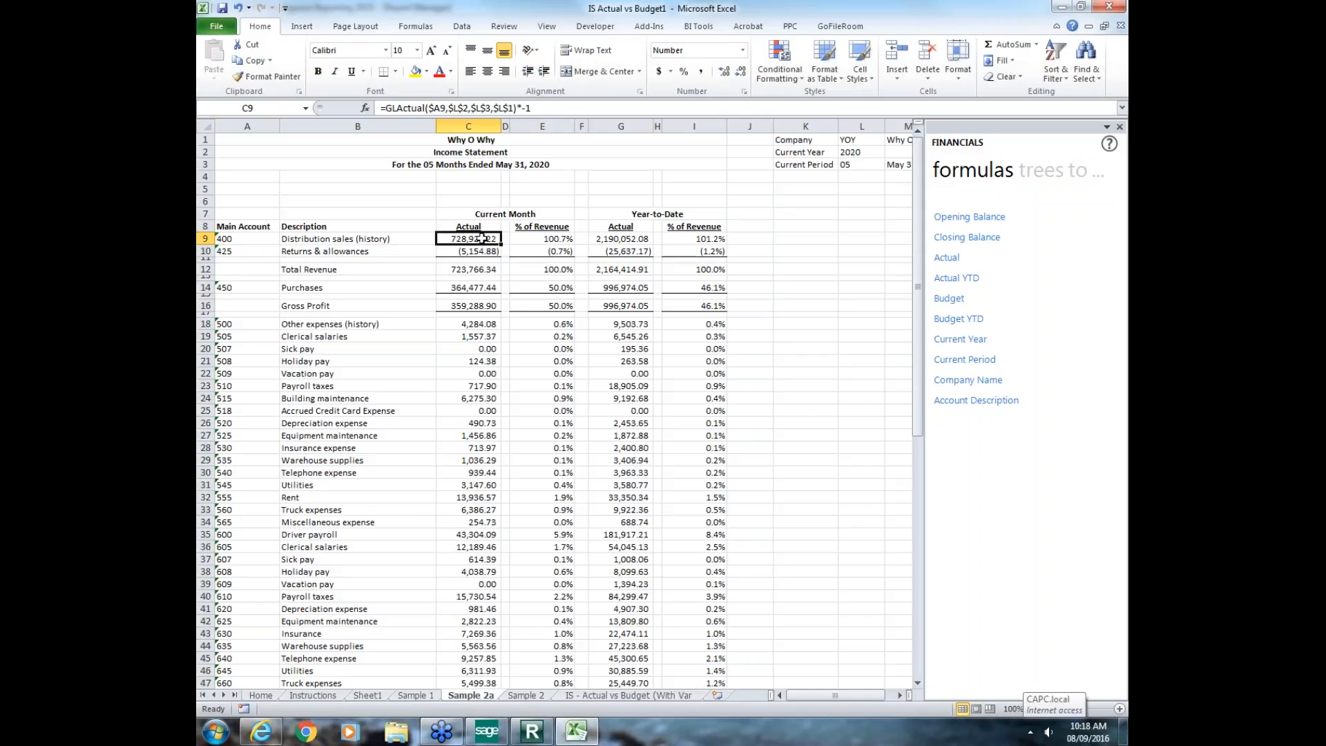
{"action": "left_click_drag", "start_coordinate": [835, 695], "coordinate": [843, 695]}
{"action": "left_click", "coordinate": [846, 163]}
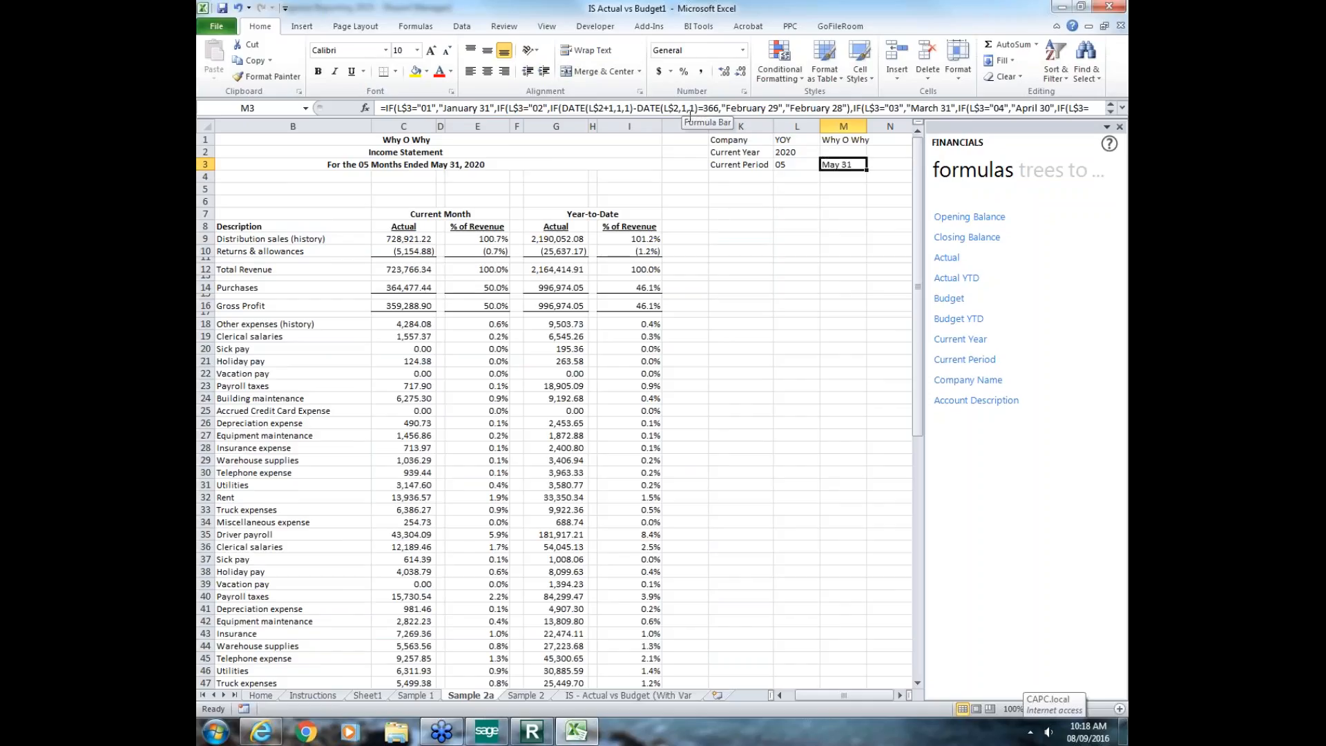
Step: Set the Current Period in L3 of the Sample 2a sheet to 02, entered as text
{"action": "left_click", "coordinate": [792, 155]}
{"action": "left_click", "coordinate": [793, 166]}
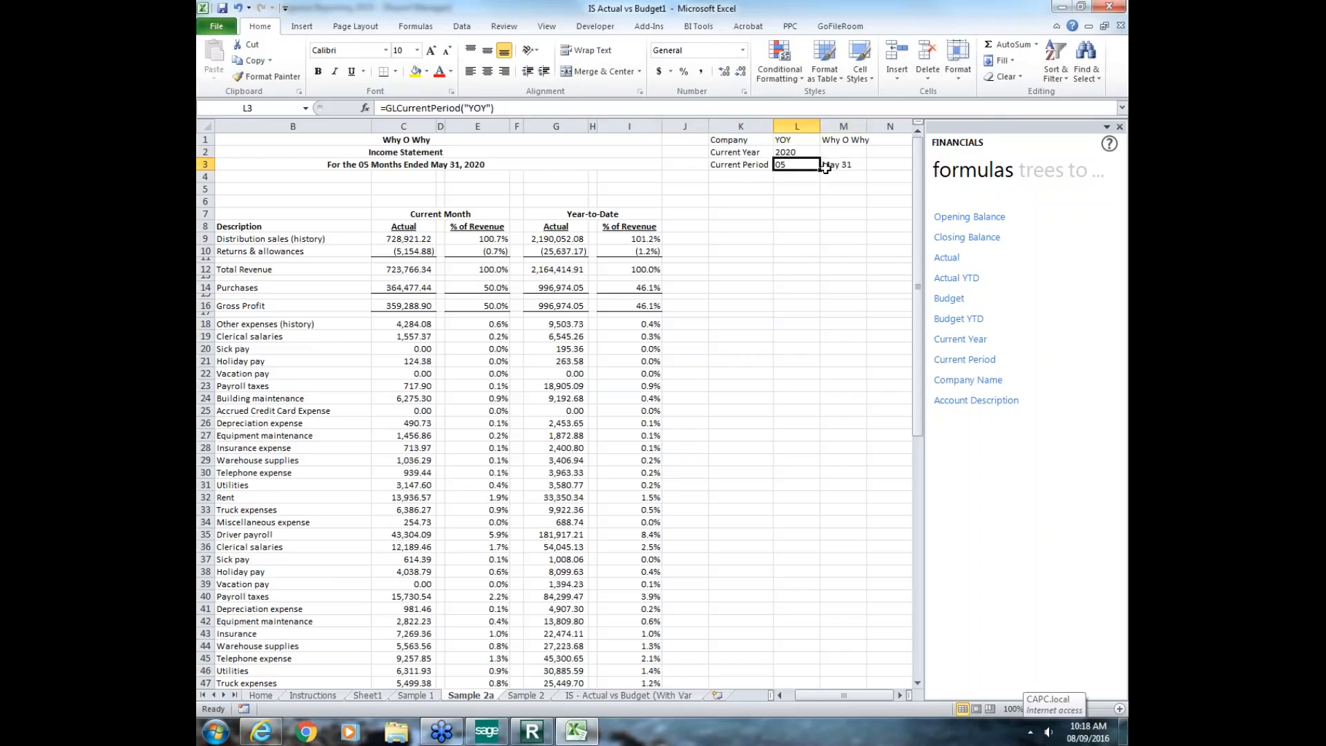
{"action": "type", "text": "'02"}
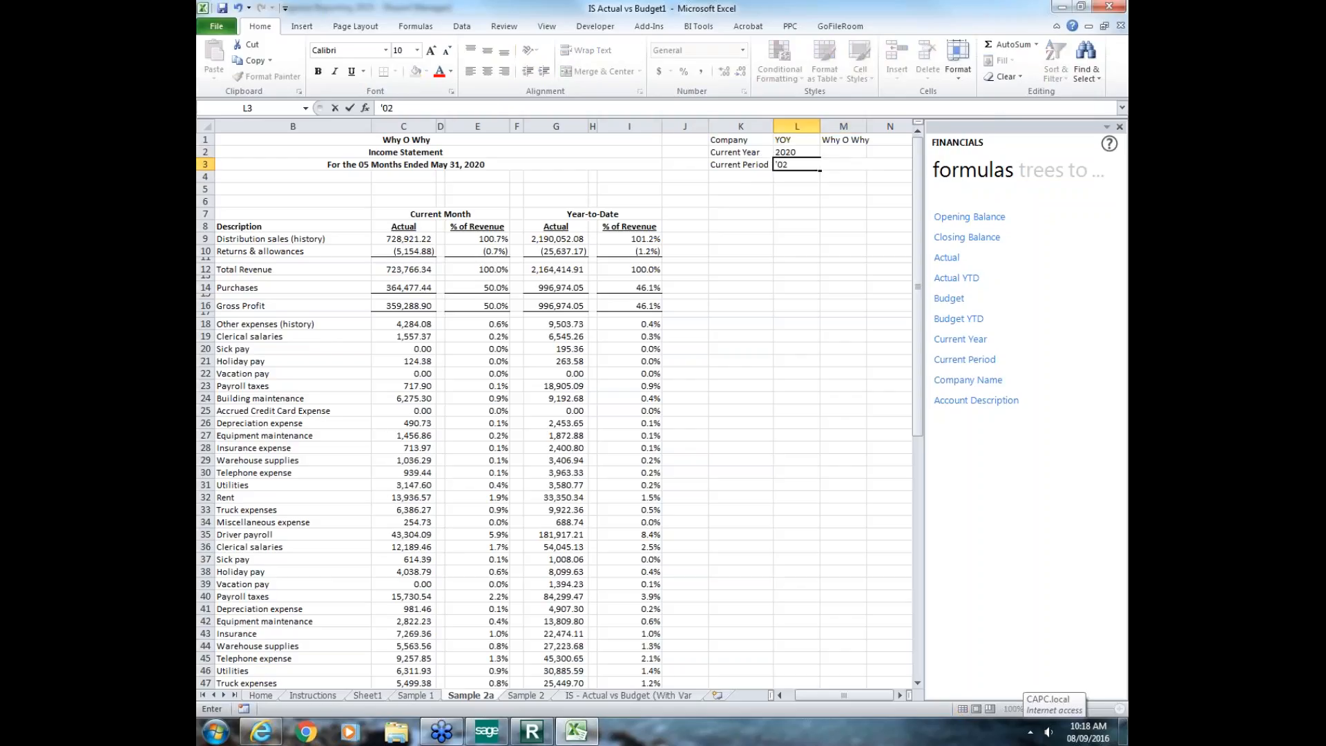
{"action": "key", "text": "Return"}
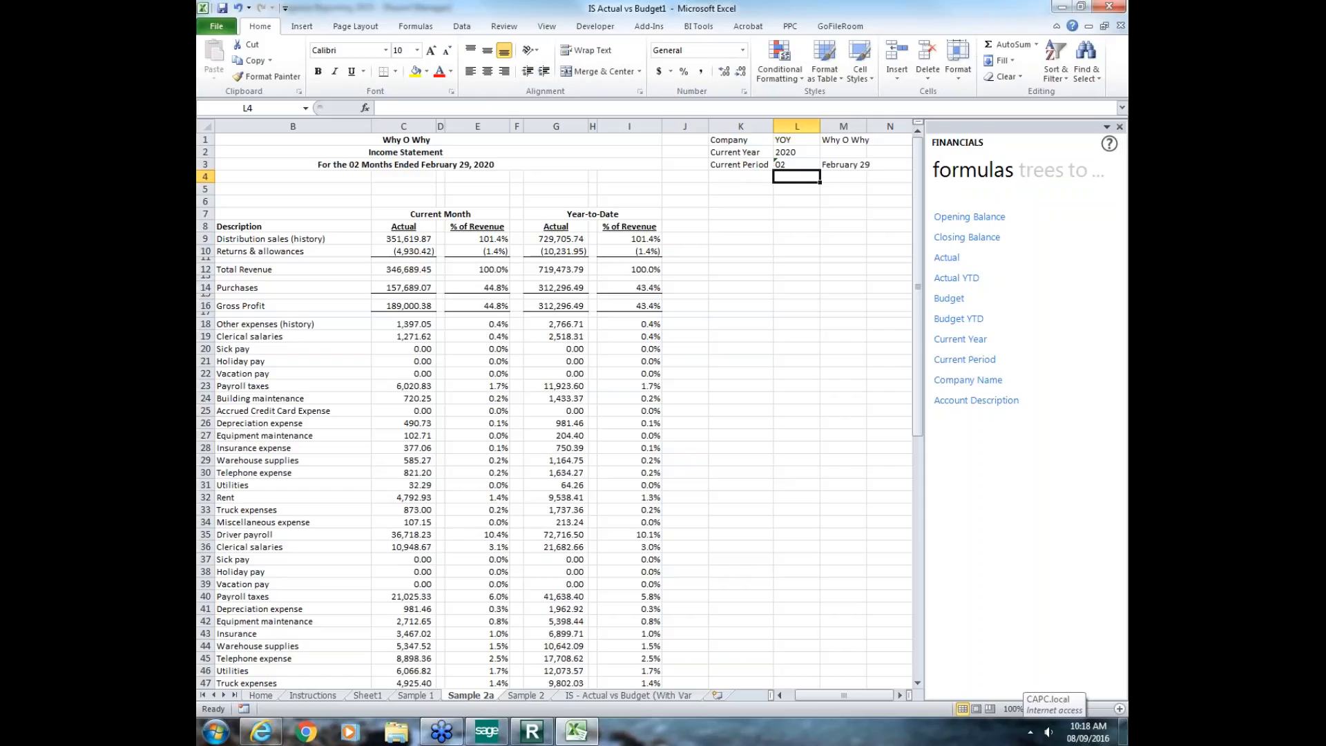
{"action": "left_click", "coordinate": [791, 165]}
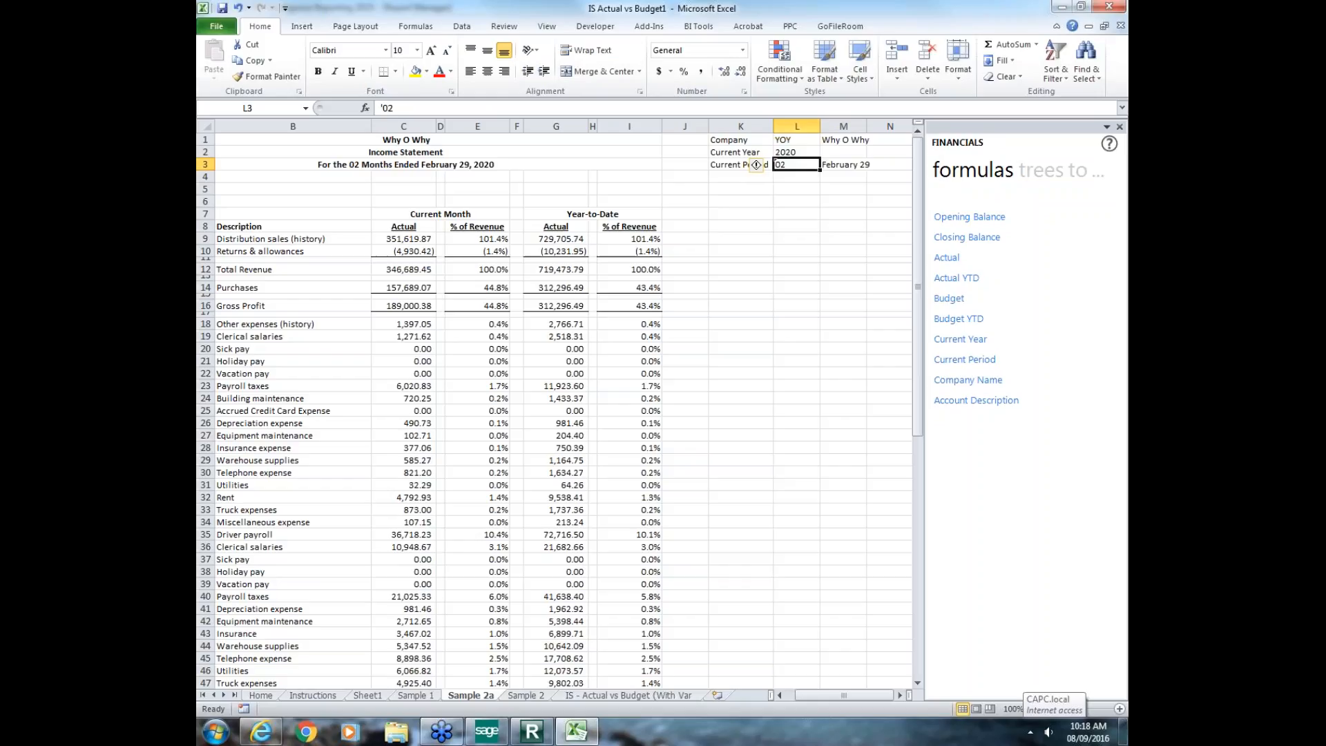
Step: Set the Current Period in L3 of the Sample 2a sheet to 05, entered as text
{"action": "type", "text": "'05"}
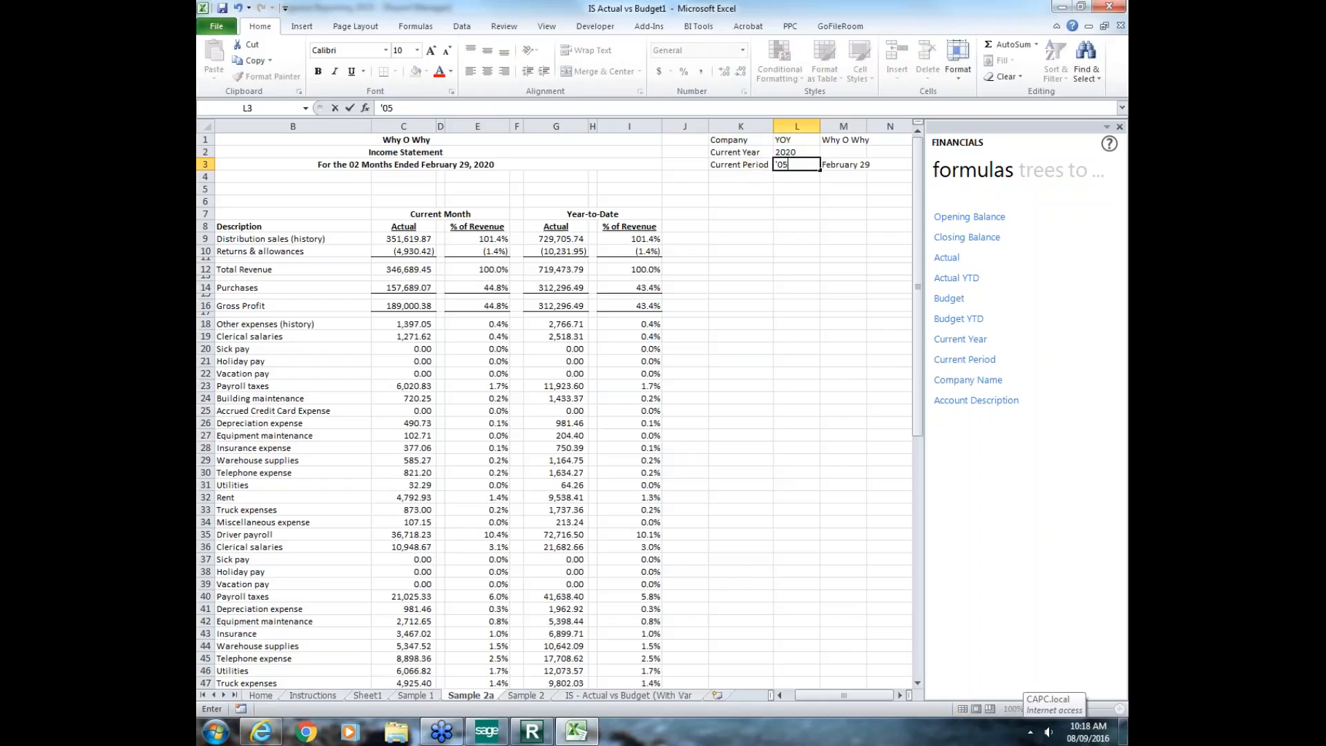
{"action": "key", "text": "Return"}
Step: Examine the Main Account numbers in column A and the statement rows down to Net Income/(Loss)
{"action": "key", "text": "Left"}
{"action": "key", "text": "Left"}
{"action": "key", "text": "Left"}
{"action": "key", "text": "Left"}
{"action": "key", "text": "Left"}
{"action": "key", "text": "Left"}
{"action": "key", "text": "Left"}
{"action": "key", "text": "Left"}
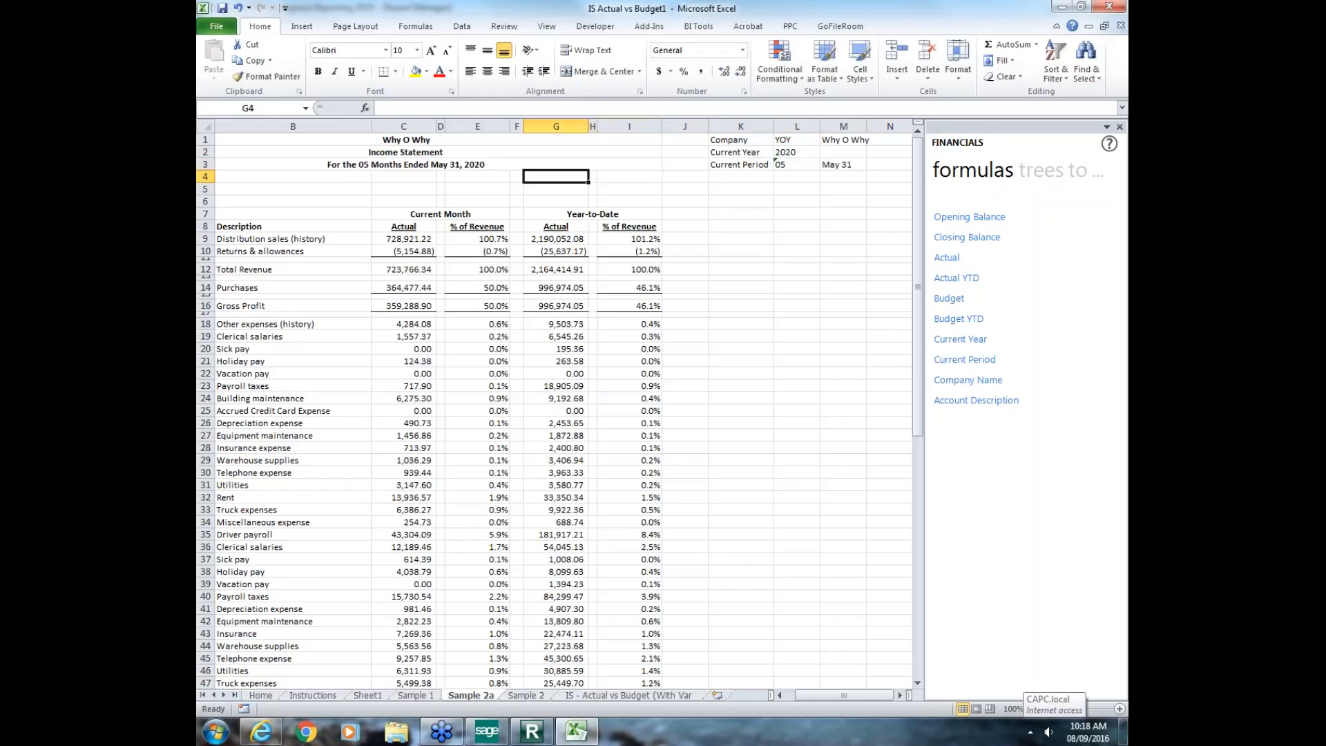
{"action": "key", "text": "Left"}
{"action": "key", "text": "Left"}
{"action": "key", "text": "Left"}
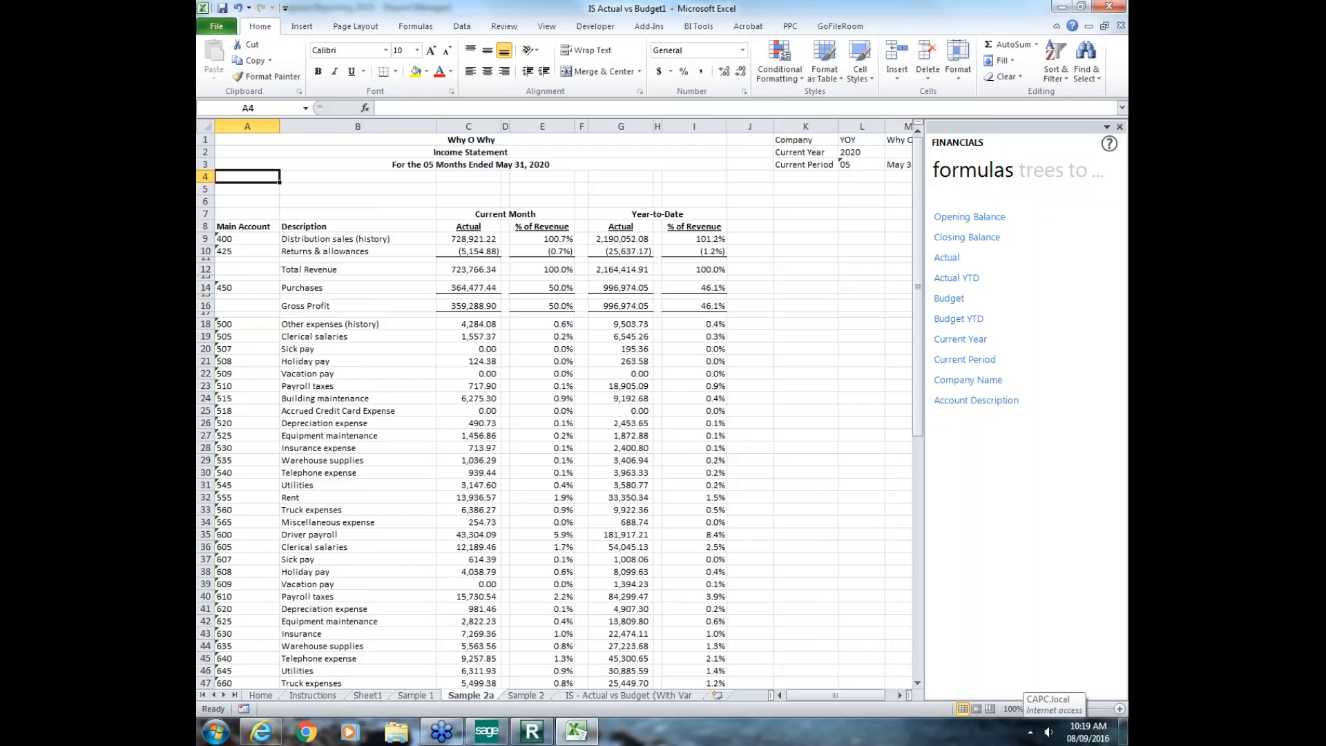
{"action": "key", "text": "Down"}
{"action": "key", "text": "Down"}
{"action": "key", "text": "Down"}
{"action": "key", "text": "Down"}
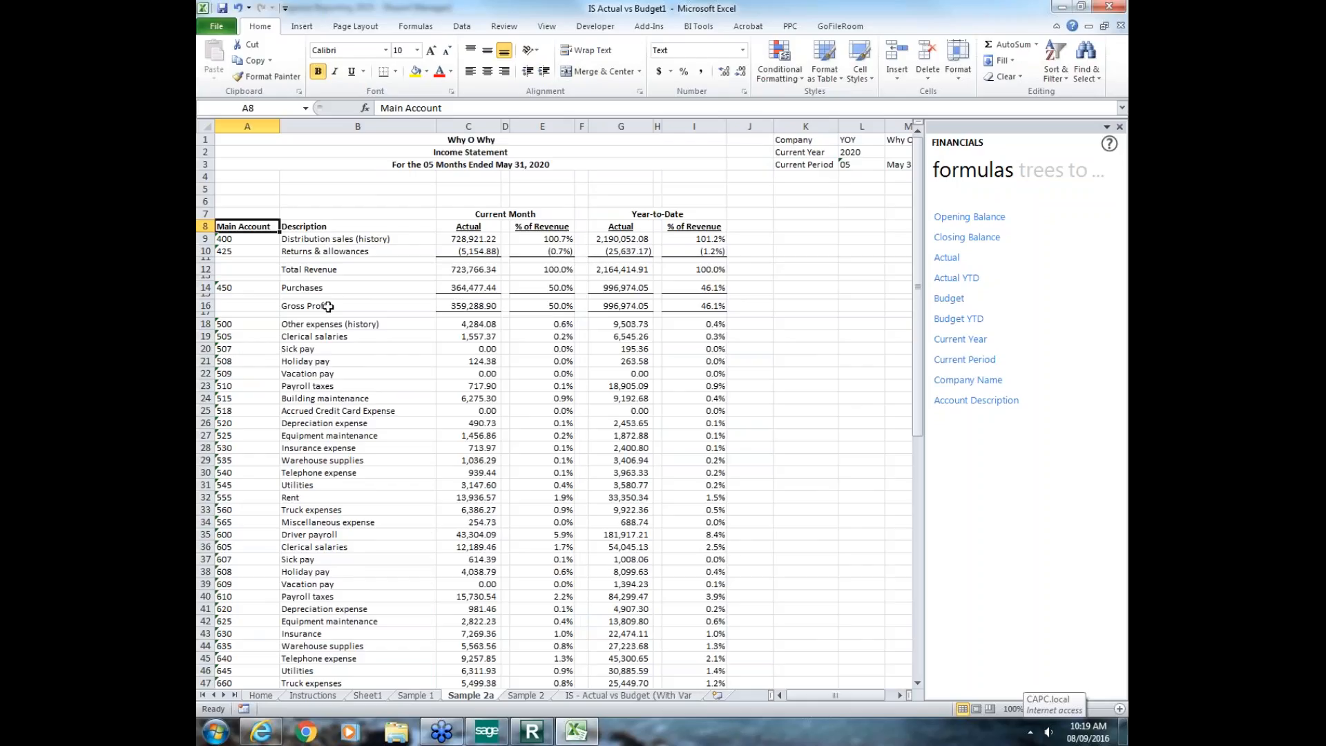
{"action": "left_click_drag", "start_coordinate": [919, 386], "coordinate": [946, 608]}
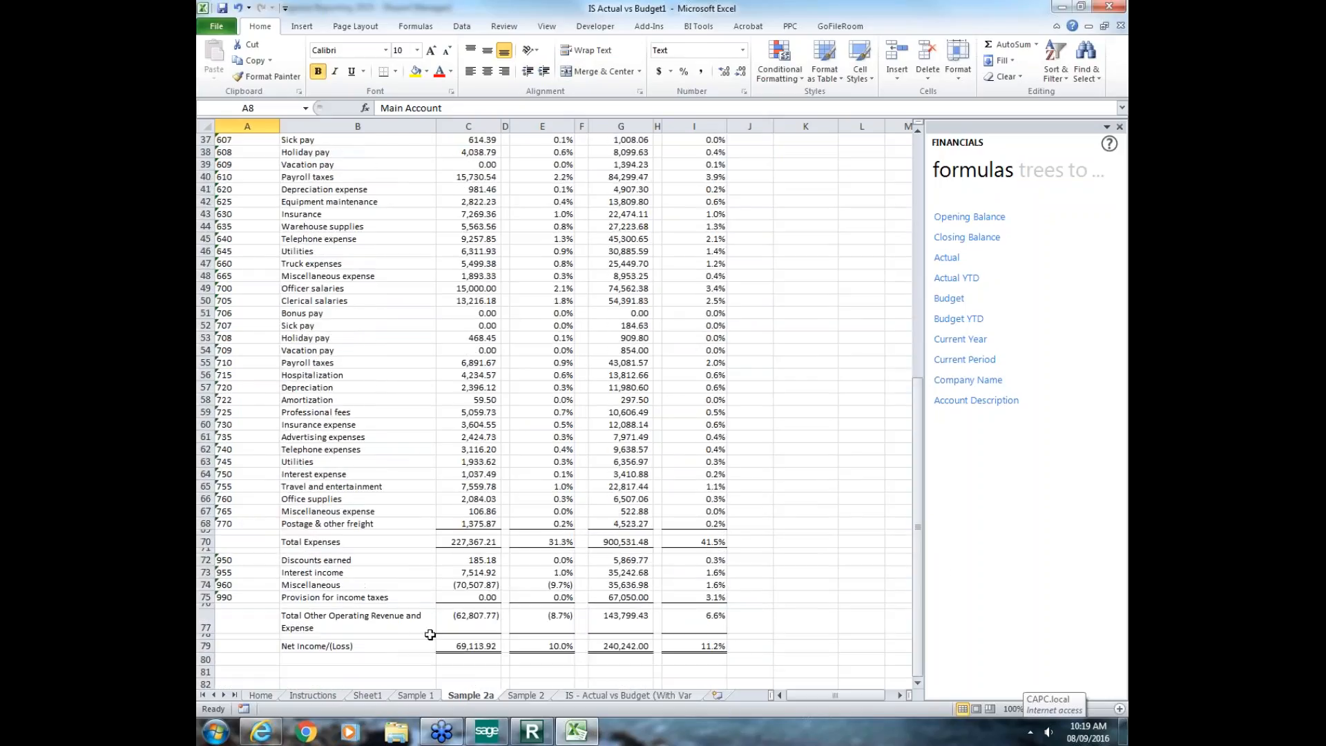
{"action": "left_click_drag", "start_coordinate": [914, 622], "coordinate": [914, 424]}
Step: Combine the three Clerical salaries accounts in A19 by extending its main account to 505 + 605 +705
{"action": "left_click", "coordinate": [240, 239]}
{"action": "left_click", "coordinate": [248, 450]}
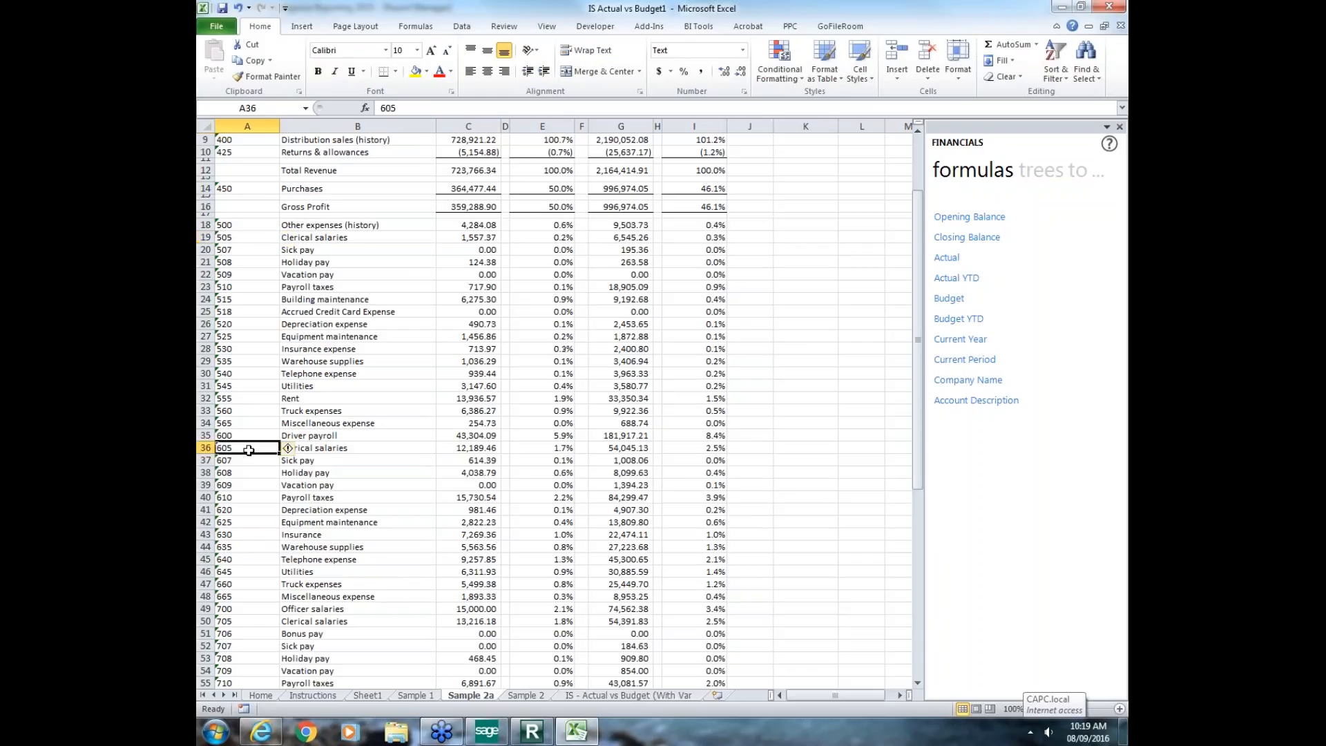
{"action": "left_click", "coordinate": [245, 625]}
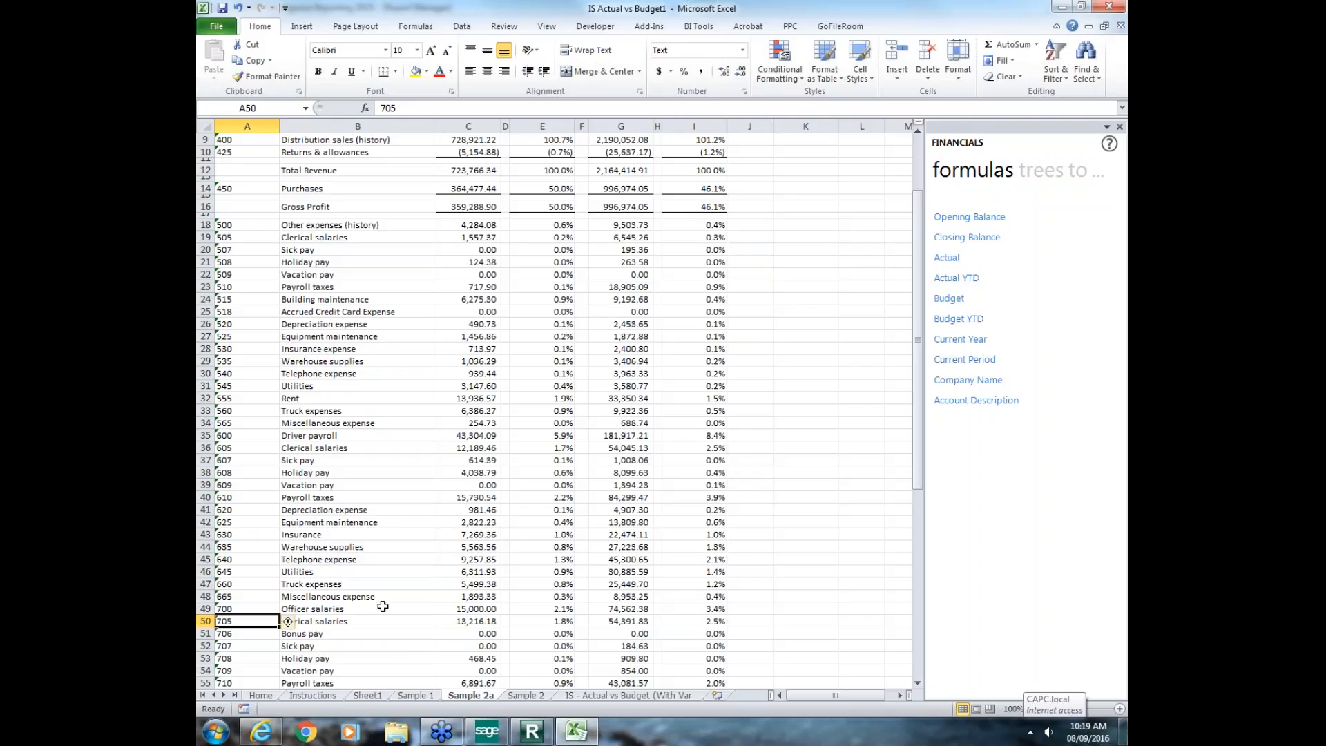
{"action": "left_click", "coordinate": [239, 240]}
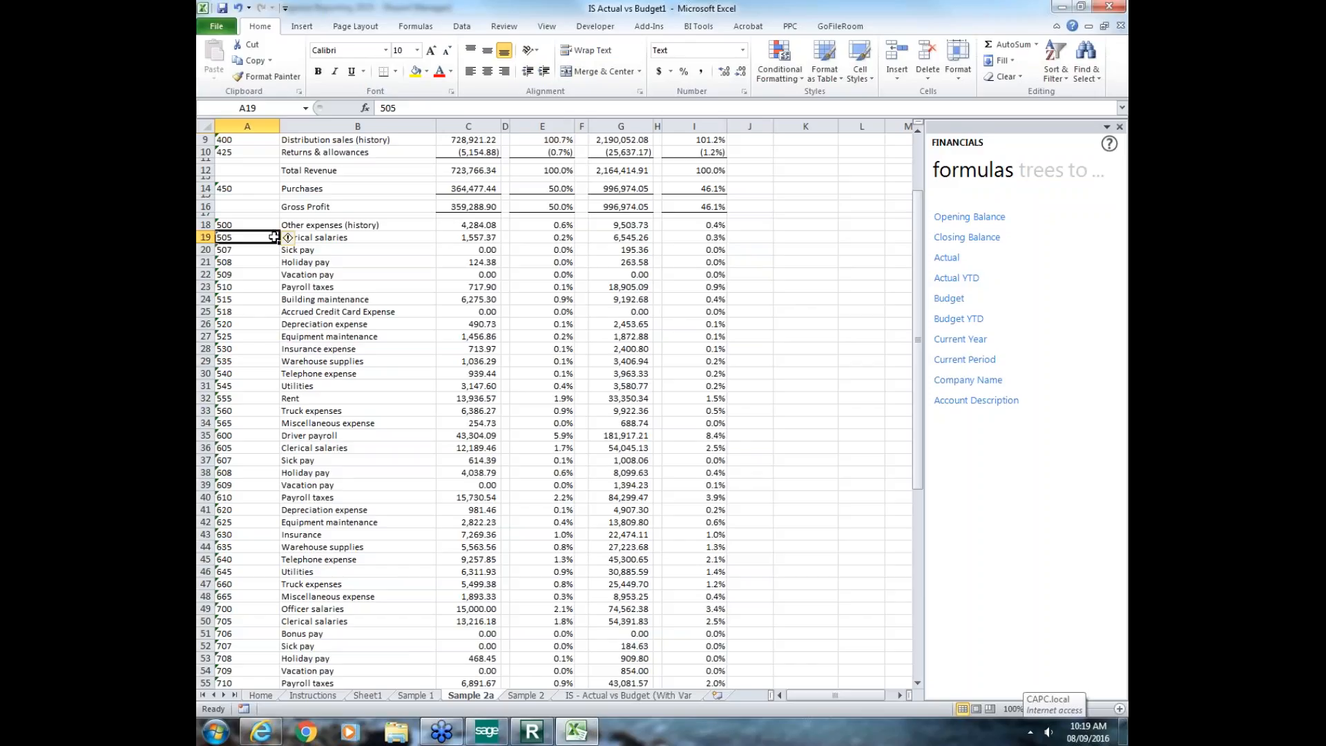
{"action": "key", "text": "F2"}
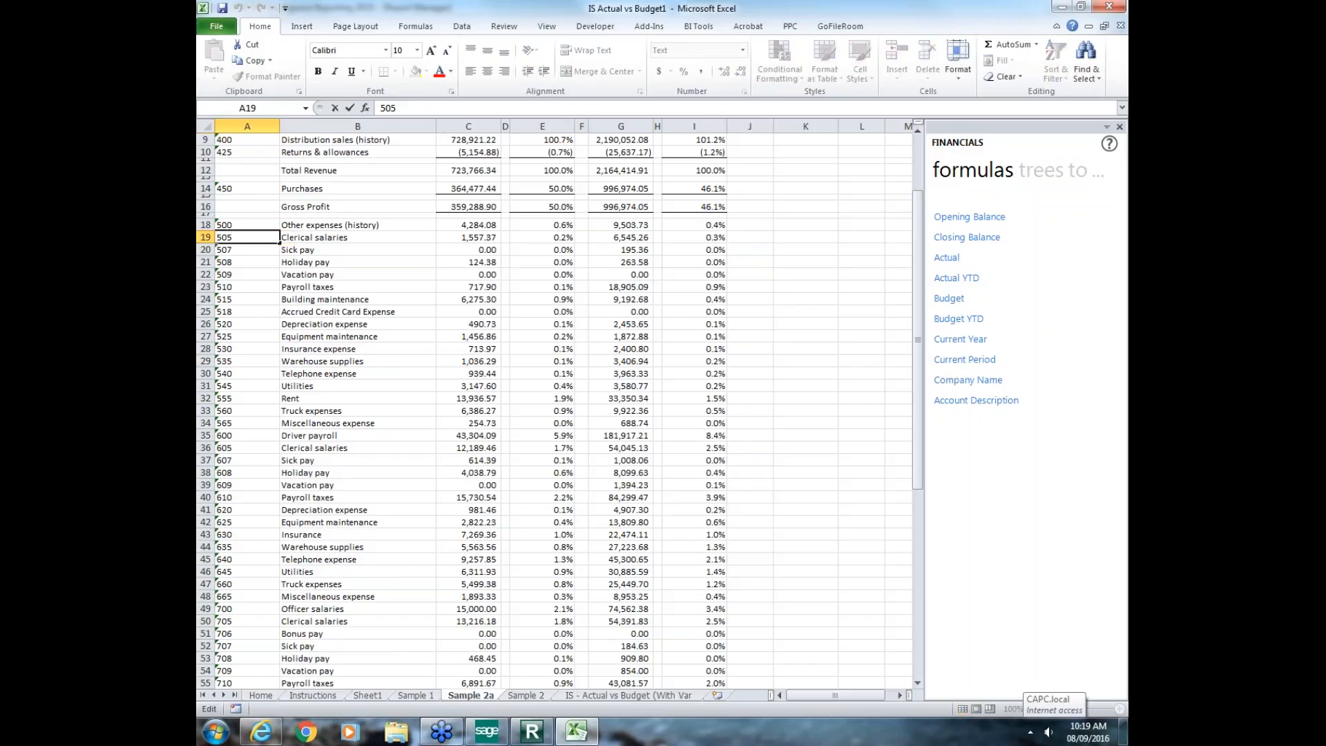
{"action": "type", "text": "+ 605 +705"}
{"action": "key", "text": "Return"}
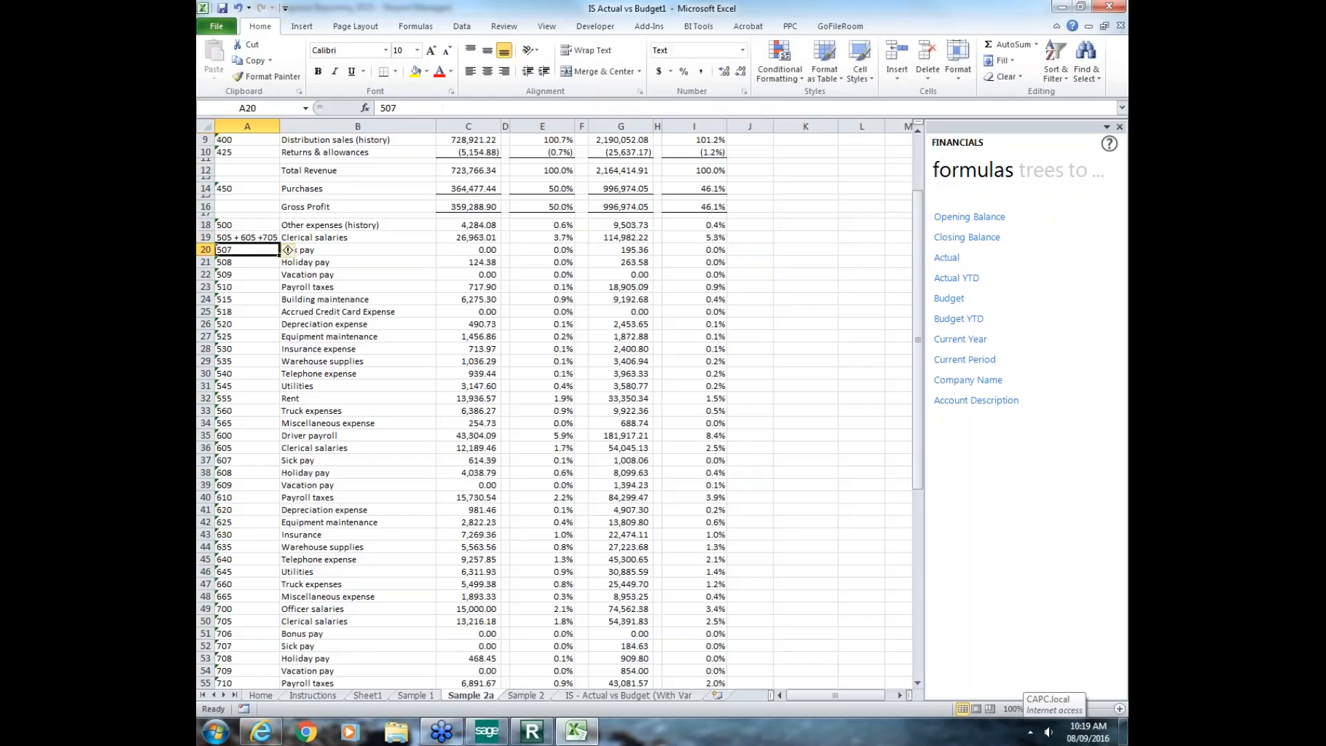
Step: Delete the entire row of the separate Clerical salaries account 605 in row 36
{"action": "key", "text": "Down"}
{"action": "key", "text": "Down"}
{"action": "key", "text": "Down"}
{"action": "key", "text": "Down"}
{"action": "key", "text": "Down"}
{"action": "key", "text": "Down"}
{"action": "key", "text": "Down"}
{"action": "key", "text": "Down"}
{"action": "key", "text": "Down"}
{"action": "key", "text": "Down"}
{"action": "key", "text": "Down"}
{"action": "key", "text": "Down"}
{"action": "key", "text": "Down"}
{"action": "key", "text": "Down"}
{"action": "key", "text": "Down"}
{"action": "key", "text": "Down"}
{"action": "key", "text": "Down"}
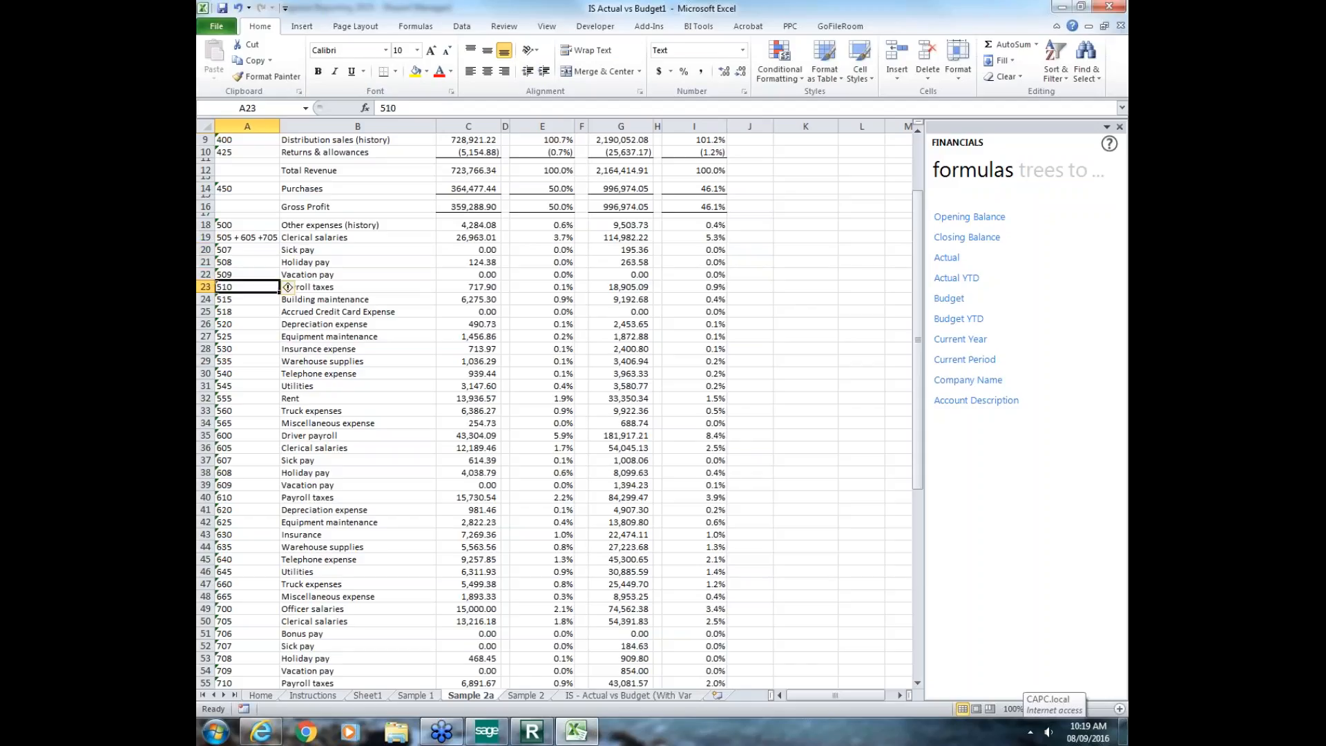
{"action": "key", "text": "Up"}
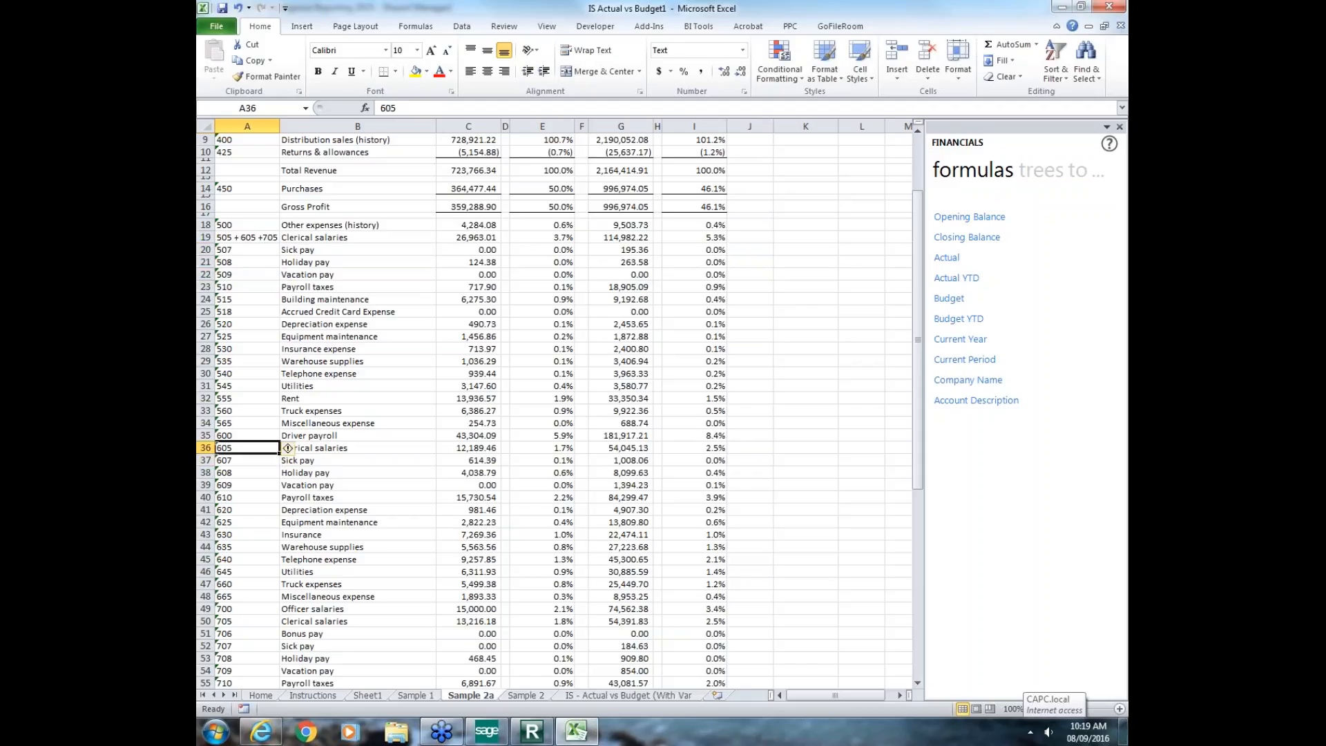
{"action": "key", "text": "alt+e"}
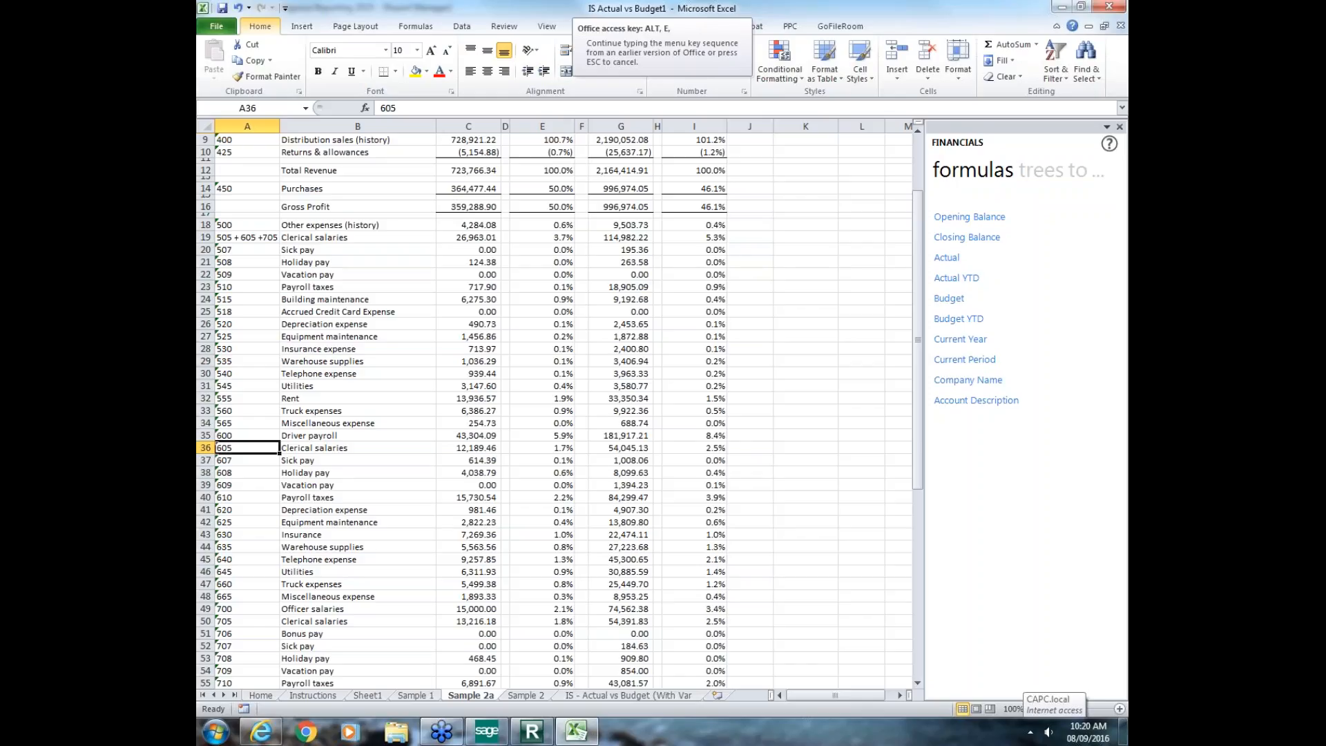
{"action": "key", "text": "d"}
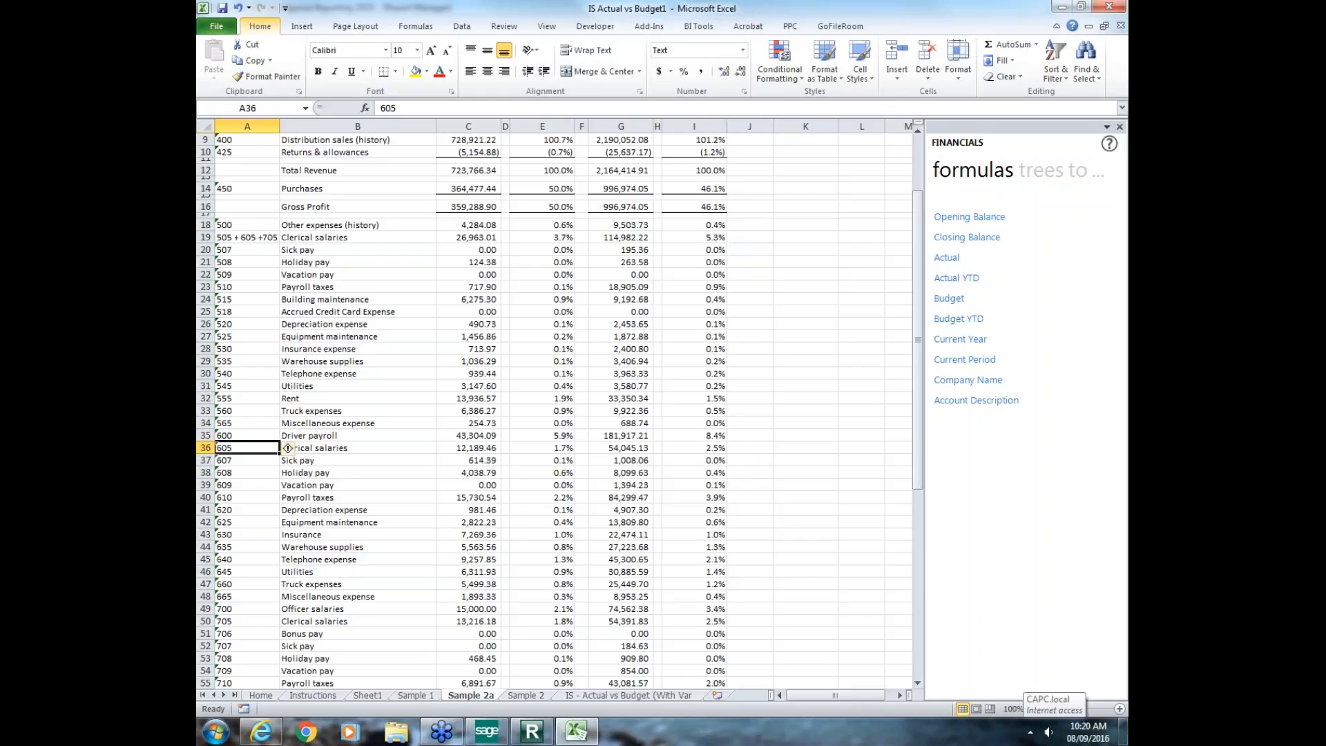
{"action": "key", "text": "ctrl+h"}
{"action": "key", "text": "Escape"}
{"action": "key", "text": "alt+e"}
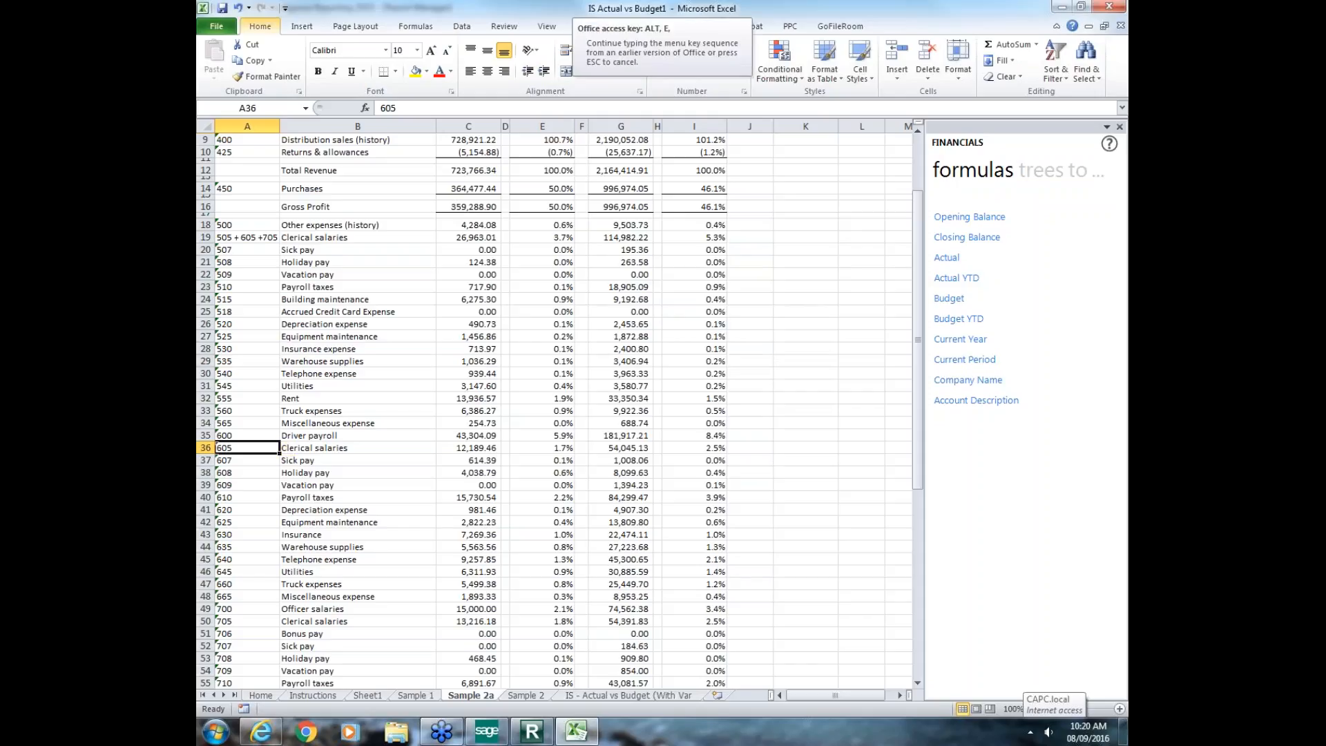
{"action": "key", "text": "d"}
{"action": "key", "text": "r"}
{"action": "key", "text": "Return"}
Step: Try to delete the Clerical salaries account 705 in A49, and undo the deletion
{"action": "key", "text": "Down"}
{"action": "key", "text": "Down"}
{"action": "key", "text": "Down"}
{"action": "key", "text": "Down"}
{"action": "key", "text": "Down"}
{"action": "key", "text": "Down"}
{"action": "key", "text": "Down"}
{"action": "key", "text": "Down"}
{"action": "key", "text": "Down"}
{"action": "key", "text": "Down"}
{"action": "key", "text": "Down"}
{"action": "key", "text": "Down"}
{"action": "key", "text": "Down"}
{"action": "key", "text": "alt+e"}
{"action": "key", "text": "d"}
{"action": "key", "text": "r"}
{"action": "key", "text": "Return"}
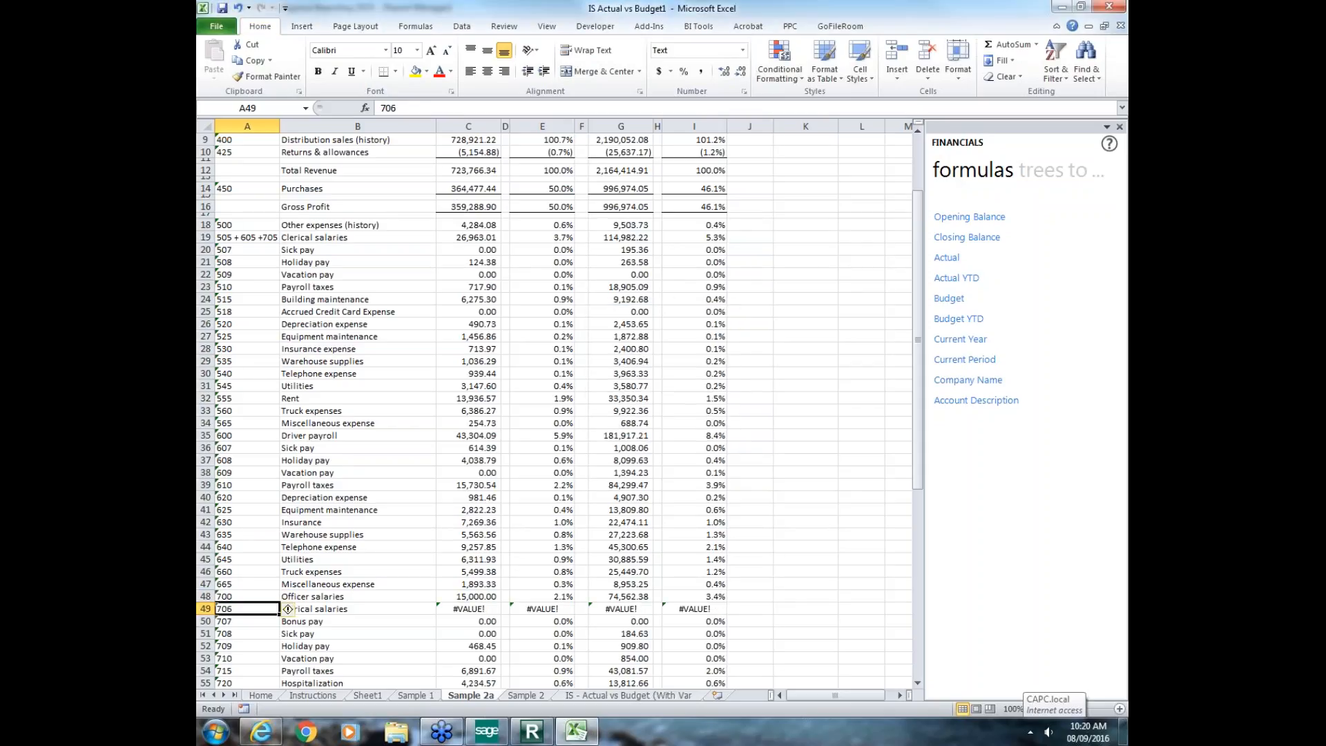
{"action": "key", "text": "ctrl+z"}
Step: Delete the entire row of the Clerical salaries account 705
{"action": "key", "text": "alt+e"}
{"action": "key", "text": "d"}
{"action": "key", "text": "Return"}
Step: Combine the three Sick pay accounts in A20 by extending its main account to 507 + 607 +707
{"action": "key", "text": "Up"}
{"action": "key", "text": "Up"}
{"action": "key", "text": "Up"}
{"action": "key", "text": "Up"}
{"action": "key", "text": "Up"}
{"action": "key", "text": "Up"}
{"action": "key", "text": "Up"}
{"action": "key", "text": "Up"}
{"action": "key", "text": "Up"}
{"action": "key", "text": "Up"}
{"action": "key", "text": "Up"}
{"action": "key", "text": "Up"}
{"action": "key", "text": "Up"}
{"action": "key", "text": "Up"}
{"action": "key", "text": "Up"}
{"action": "key", "text": "Up"}
{"action": "key", "text": "Up"}
{"action": "key", "text": "Up"}
{"action": "key", "text": "Up"}
{"action": "key", "text": "Up"}
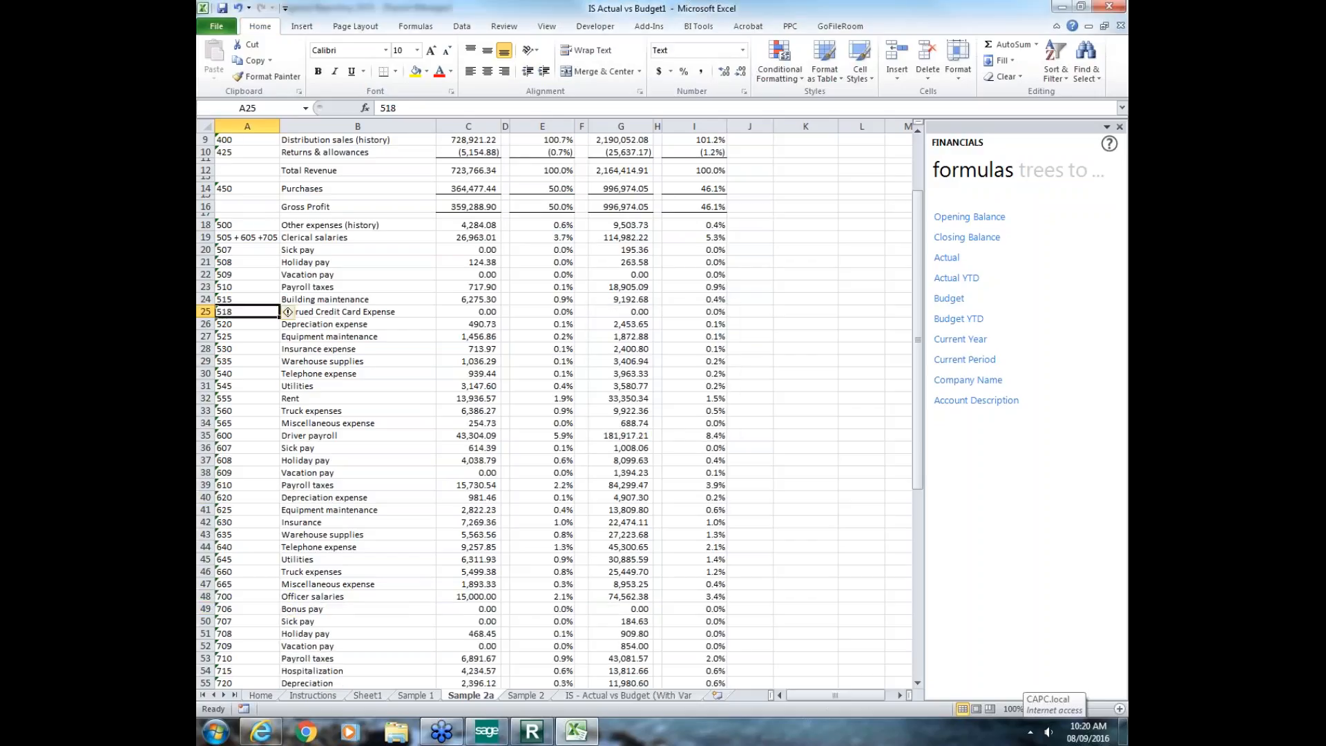
{"action": "key", "text": "Up"}
{"action": "key", "text": "Up"}
{"action": "key", "text": "Up"}
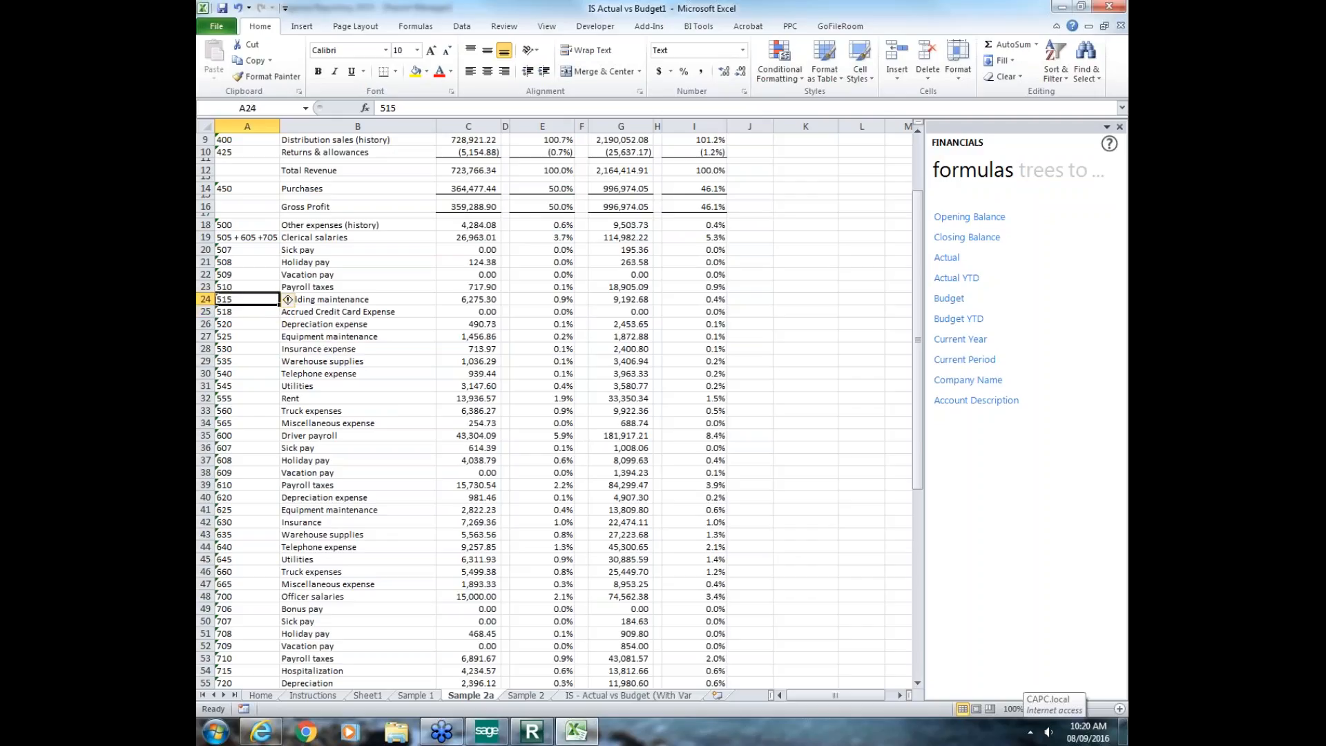
{"action": "key", "text": "Up"}
{"action": "key", "text": "Up"}
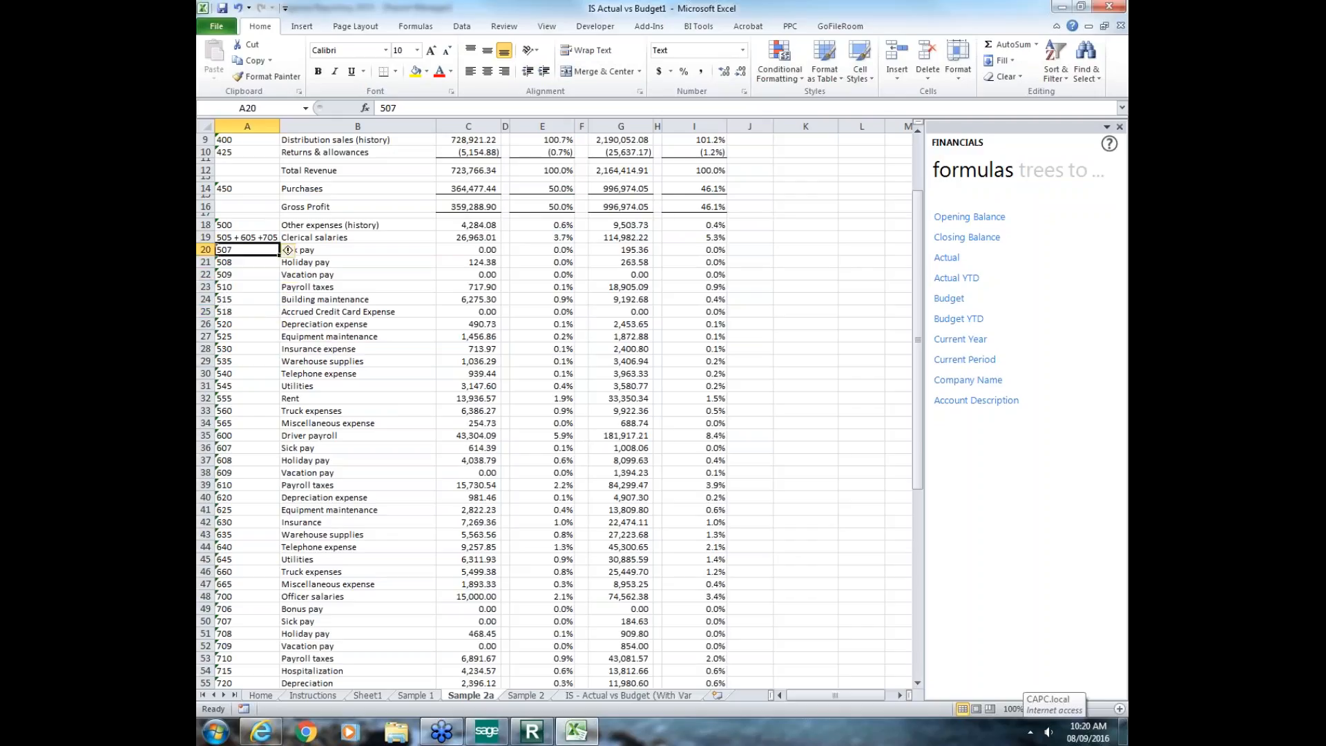
{"action": "key", "text": "F2"}
{"action": "type", "text": "+"}
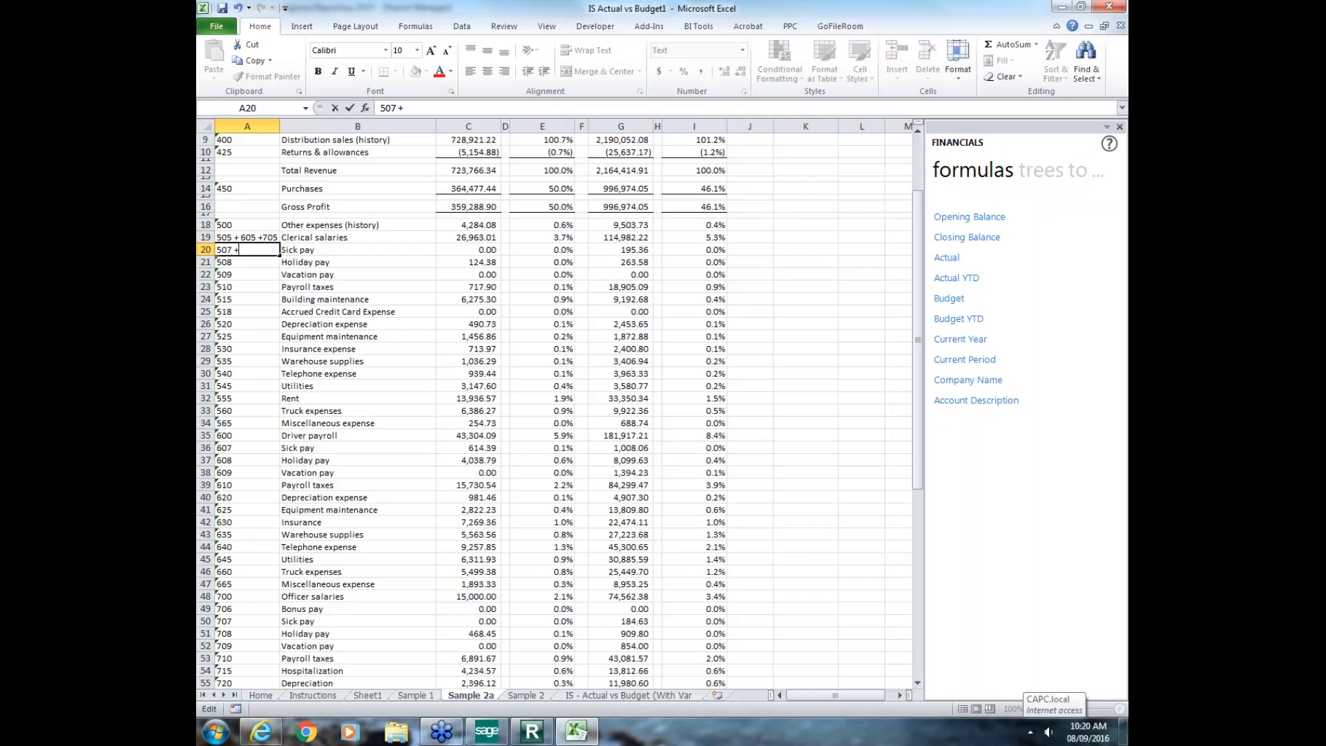
{"action": "type", "text": " 607 +707"}
{"action": "key", "text": "Return"}
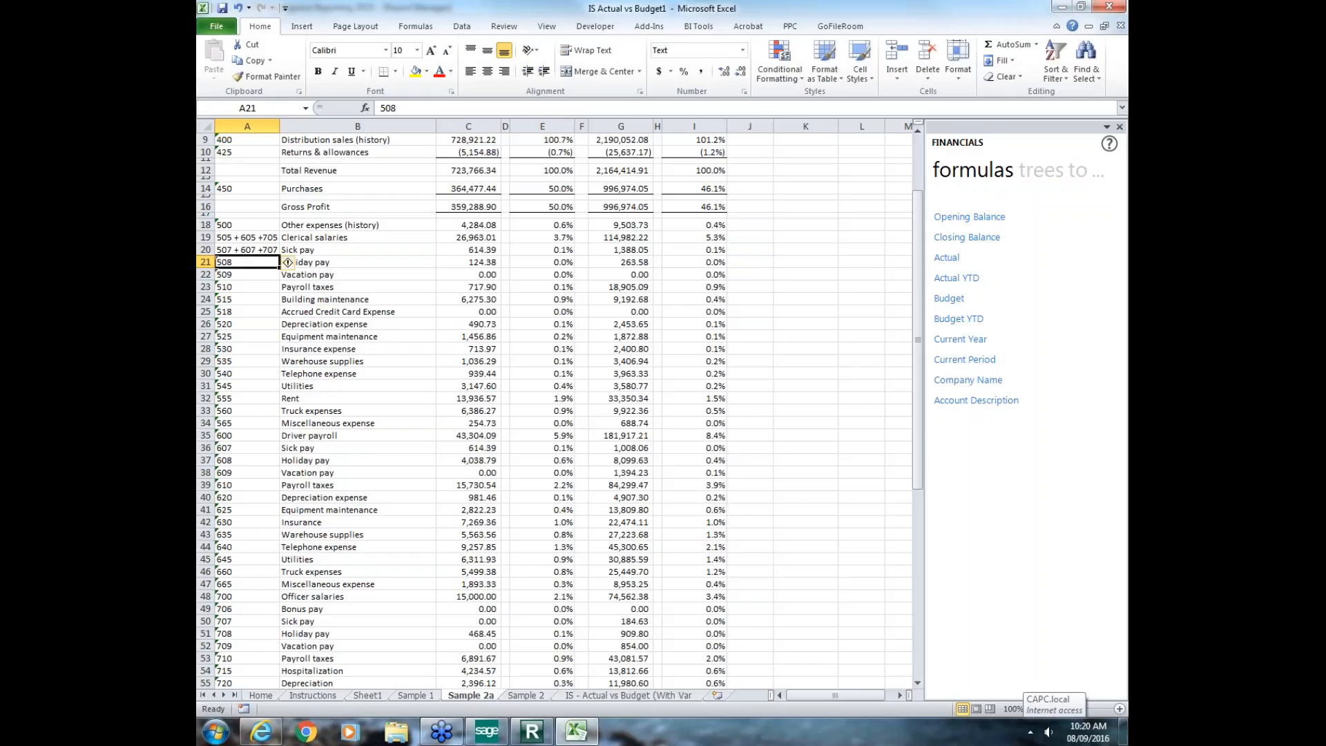
Step: Combine the three Holiday pay accounts in A21 by extending its main account to 508 +608 + 708
{"action": "key", "text": "Down"}
{"action": "key", "text": "Up"}
{"action": "key", "text": "F2"}
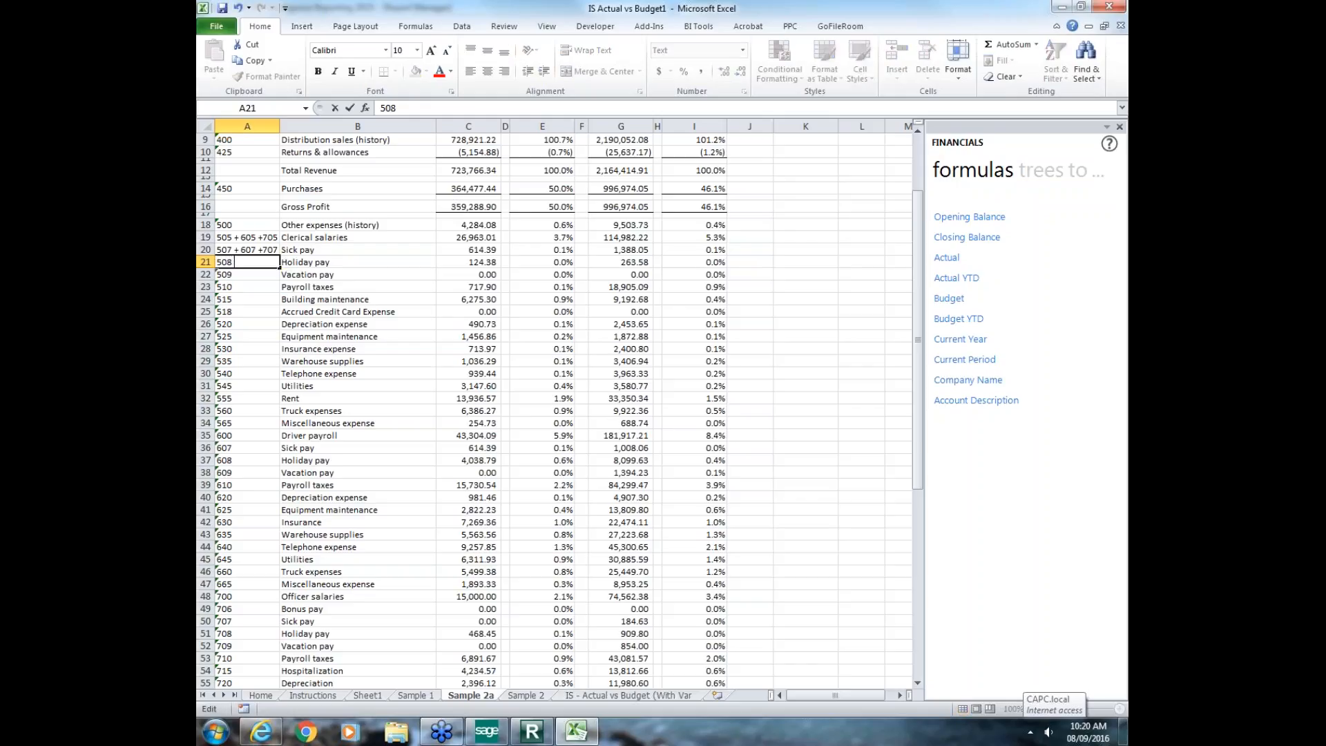
{"action": "type", "text": "+608 + 708"}
{"action": "key", "text": "ctrl+Return"}
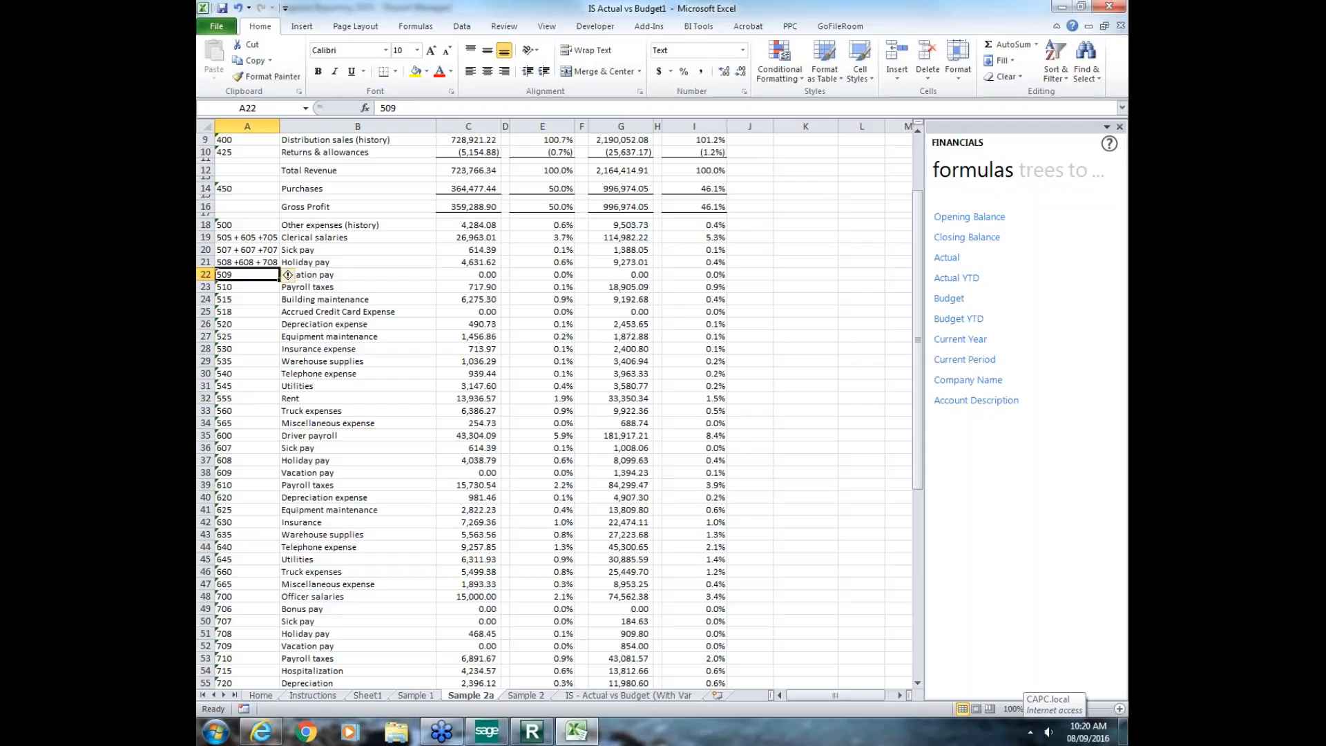
Step: Examine the Current Month Actual formula in C21 for the combined Holiday pay row
{"action": "key", "text": "Down"}
{"action": "key", "text": "Right"}
{"action": "key", "text": "Right"}
{"action": "key", "text": "Right"}
{"action": "key", "text": "Left"}
{"action": "key", "text": "Up"}
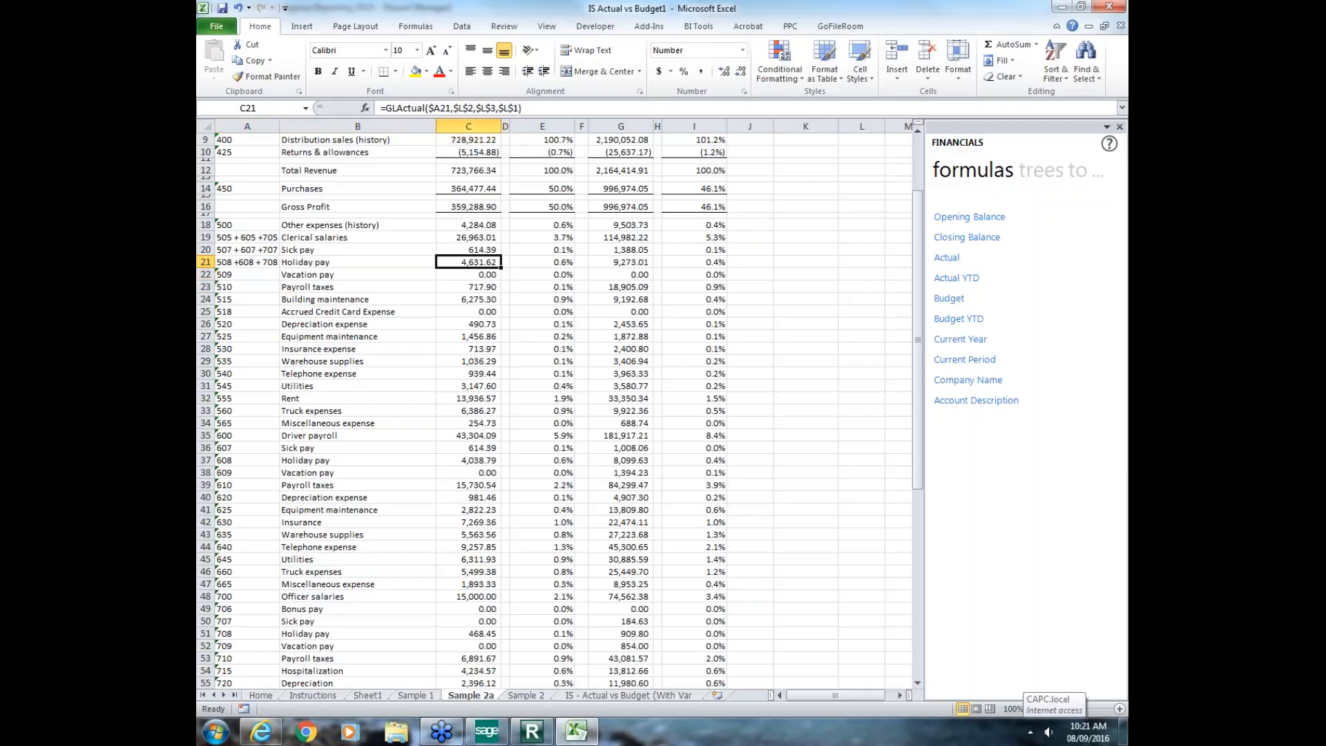
{"action": "key", "text": "Left"}
{"action": "key", "text": "Left"}
Step: Delete the entire rows of the Holiday pay account 608 and the Sick pay account 607
{"action": "key", "text": "Down"}
{"action": "key", "text": "Down"}
{"action": "key", "text": "Down"}
{"action": "key", "text": "Down"}
{"action": "key", "text": "Down"}
{"action": "key", "text": "Down"}
{"action": "key", "text": "Down"}
{"action": "key", "text": "Down"}
{"action": "key", "text": "Down"}
{"action": "key", "text": "Down"}
{"action": "key", "text": "Down"}
{"action": "key", "text": "Down"}
{"action": "key", "text": "Down"}
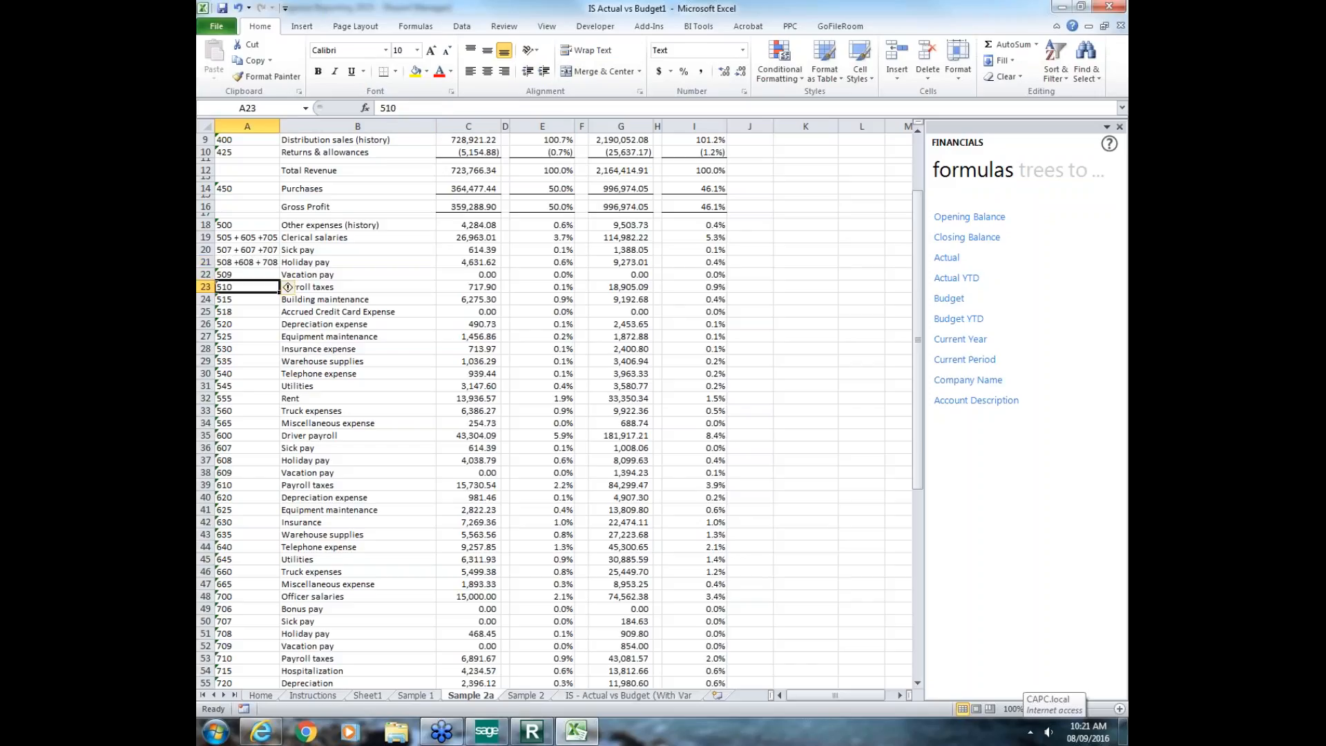
{"action": "key", "text": "Down"}
{"action": "key", "text": "Down"}
{"action": "key", "text": "Down"}
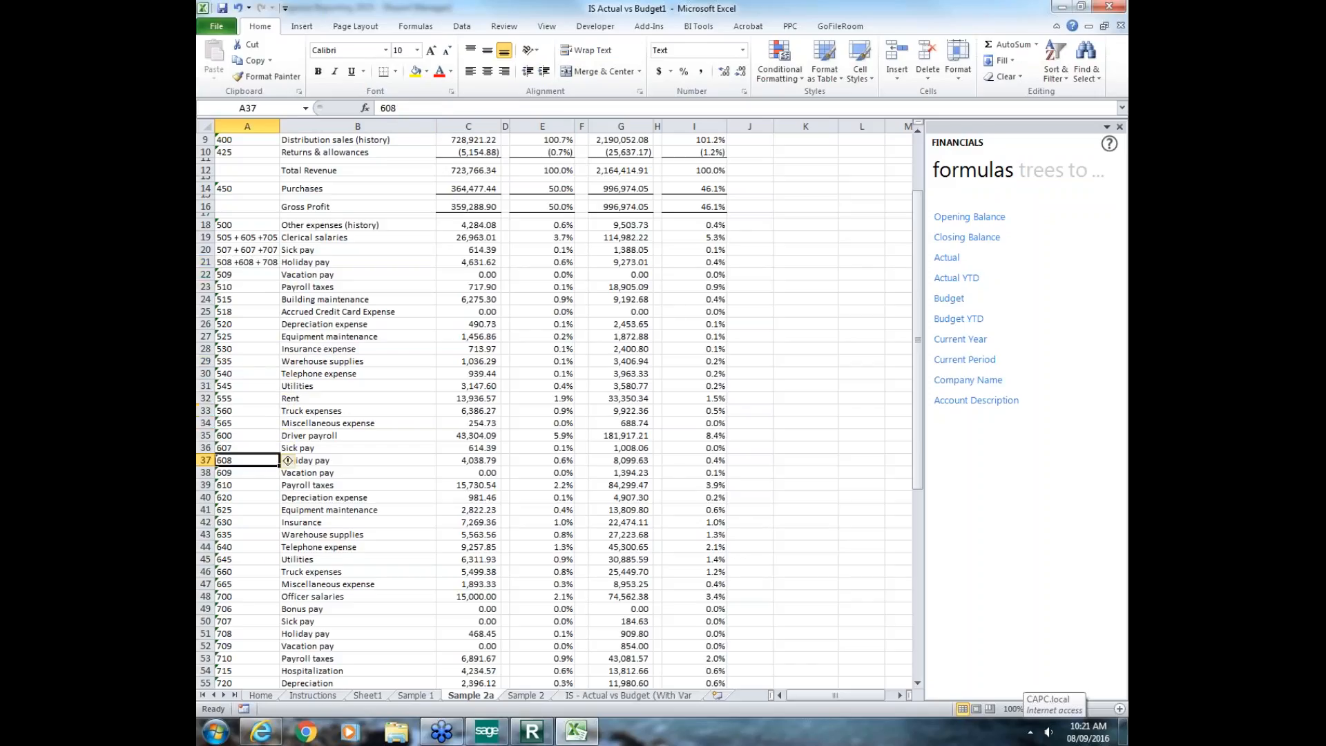
{"action": "key", "text": "alt"}
{"action": "key", "text": "e"}
{"action": "key", "text": "d"}
{"action": "key", "text": "r"}
{"action": "key", "text": "Return"}
{"action": "key", "text": "Up"}
{"action": "key", "text": "alt+e"}
{"action": "key", "text": "d"}
{"action": "key", "text": "r"}
{"action": "key", "text": "Return"}
Step: Delete the entire rows of the Sick pay account 707 and the Holiday pay account 708
{"action": "key", "text": "Down"}
{"action": "key", "text": "Down"}
{"action": "key", "text": "Down"}
{"action": "key", "text": "Down"}
{"action": "key", "text": "Down"}
{"action": "key", "text": "Down"}
{"action": "key", "text": "Down"}
{"action": "key", "text": "Down"}
{"action": "key", "text": "Down"}
{"action": "key", "text": "Down"}
{"action": "key", "text": "Down"}
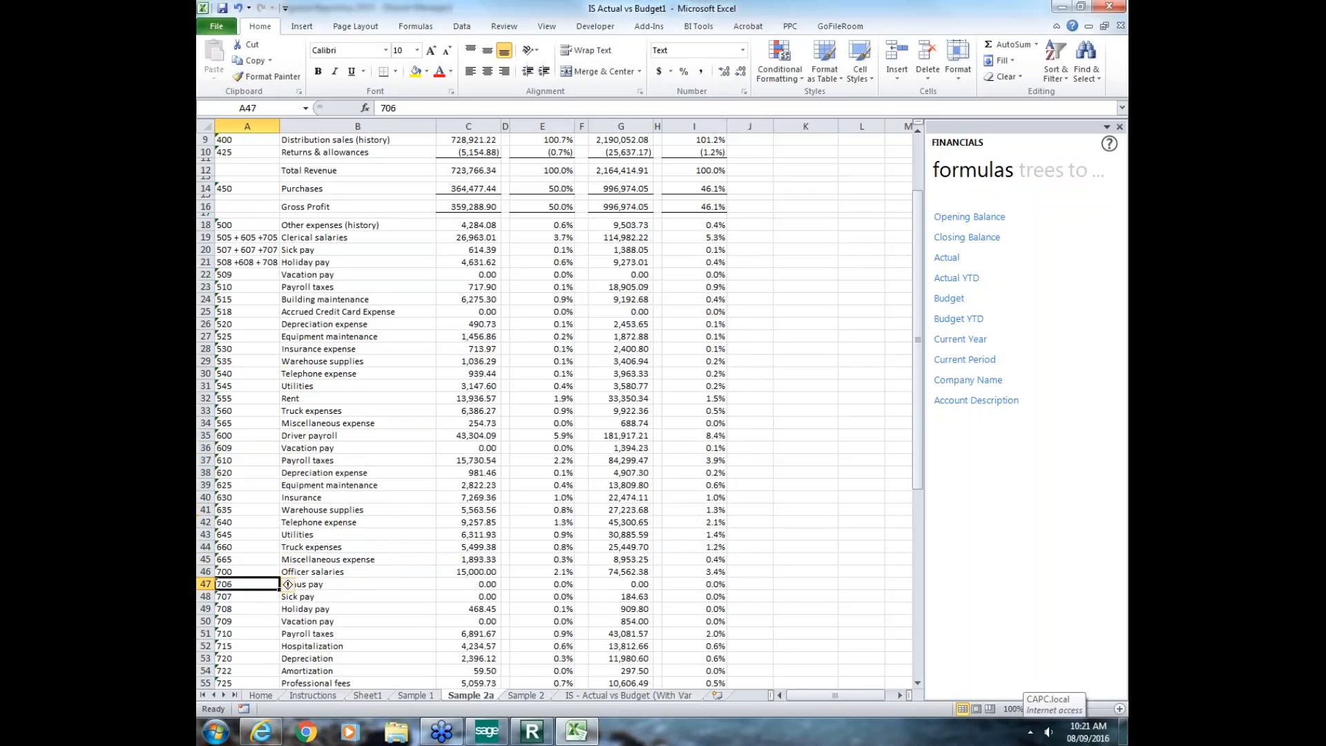
{"action": "key", "text": "Down"}
{"action": "key", "text": "alt+e"}
{"action": "key", "text": "d"}
{"action": "key", "text": "r"}
{"action": "key", "text": "Return"}
{"action": "key", "text": "alt+e"}
{"action": "key", "text": "d"}
{"action": "key", "text": "r"}
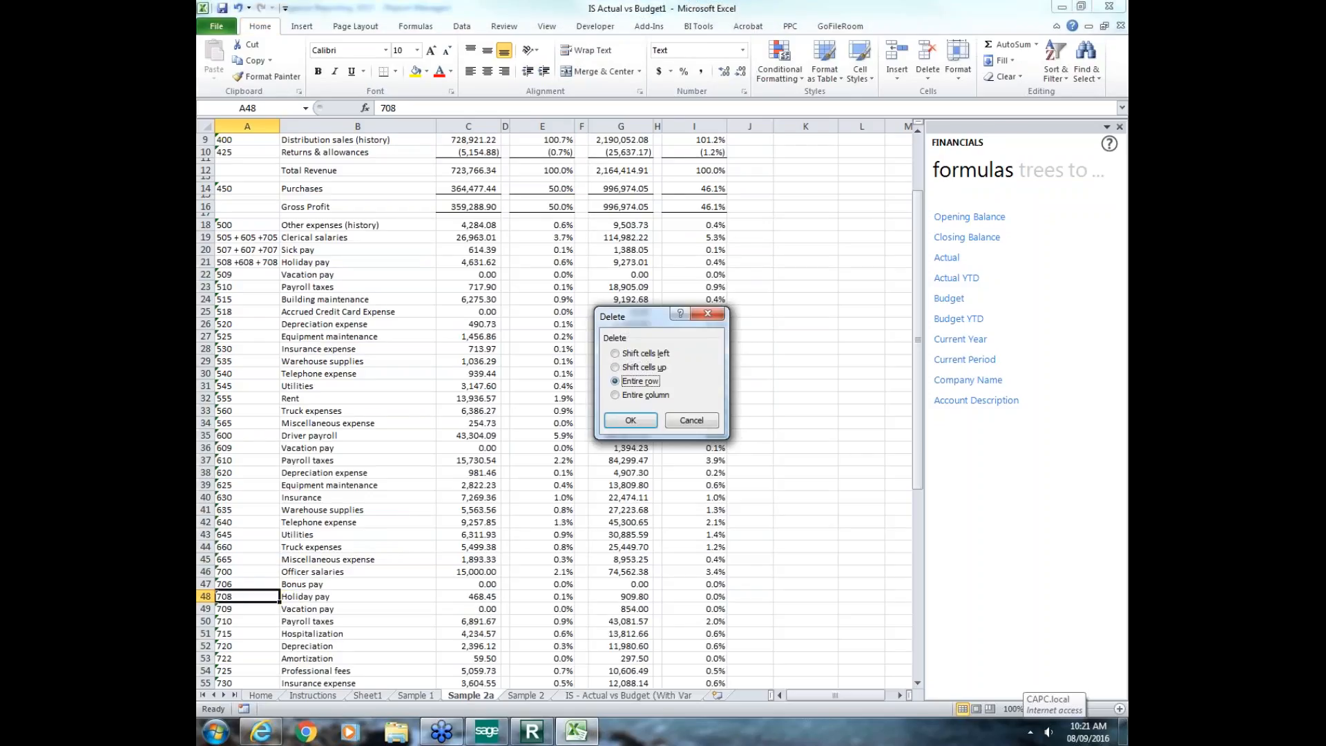
{"action": "key", "text": "Return"}
Step: Examine the finished income statement on the Sample 2 sheet, including its expense groupings, the E29 subtotal formula and the Current Year formula in L2
{"action": "key", "text": "Up"}
{"action": "key", "text": "Up"}
{"action": "key", "text": "Up"}
{"action": "key", "text": "Up"}
{"action": "key", "text": "Up"}
{"action": "key", "text": "Up"}
{"action": "key", "text": "Up"}
{"action": "key", "text": "Up"}
{"action": "key", "text": "Up"}
{"action": "key", "text": "Up"}
{"action": "key", "text": "Up"}
{"action": "key", "text": "Up"}
{"action": "key", "text": "Up"}
{"action": "key", "text": "Up"}
{"action": "key", "text": "Up"}
{"action": "key", "text": "Up"}
{"action": "key", "text": "Up"}
{"action": "key", "text": "Up"}
{"action": "key", "text": "Up"}
{"action": "key", "text": "Up"}
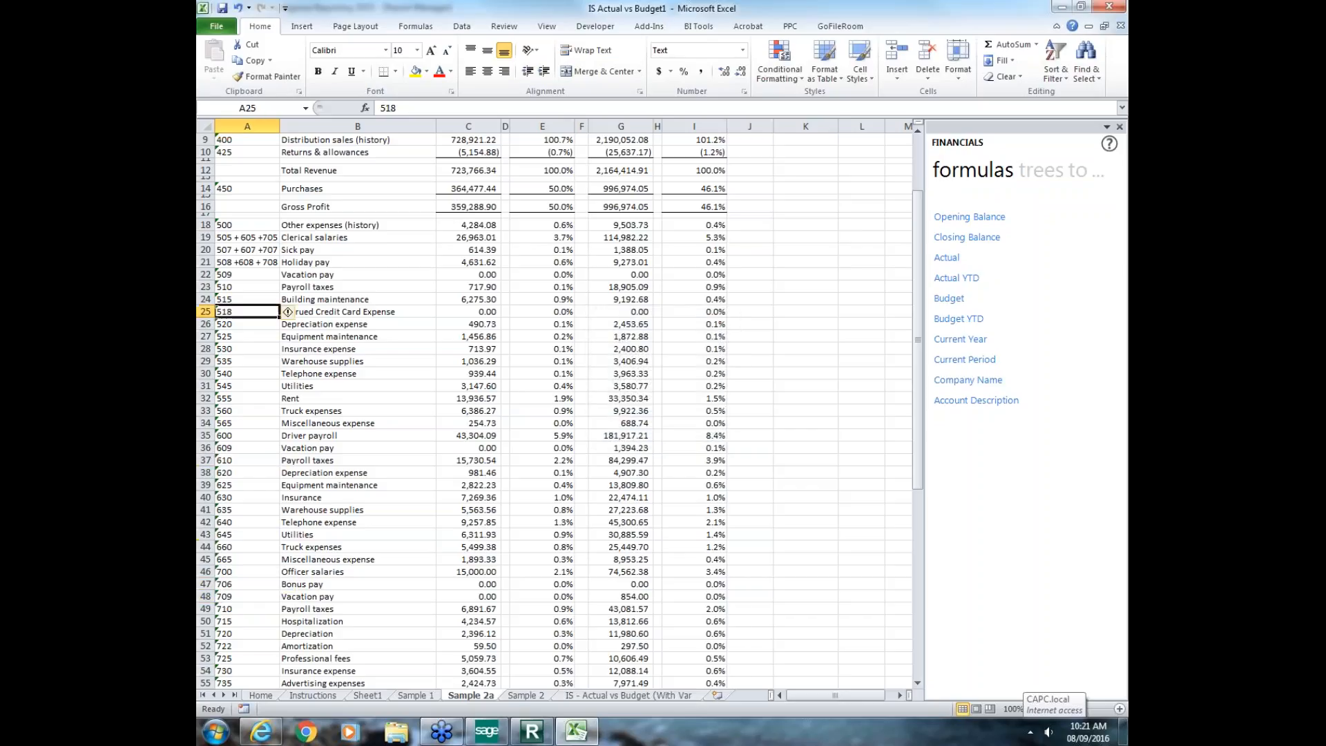
{"action": "key", "text": "Up"}
{"action": "key", "text": "Up"}
{"action": "key", "text": "Up"}
{"action": "key", "text": "Up"}
{"action": "key", "text": "Up"}
{"action": "key", "text": "Up"}
{"action": "key", "text": "Up"}
{"action": "key", "text": "Up"}
{"action": "key", "text": "Up"}
{"action": "key", "text": "Up"}
{"action": "key", "text": "Up"}
{"action": "key", "text": "Up"}
{"action": "key", "text": "Up"}
{"action": "key", "text": "Up"}
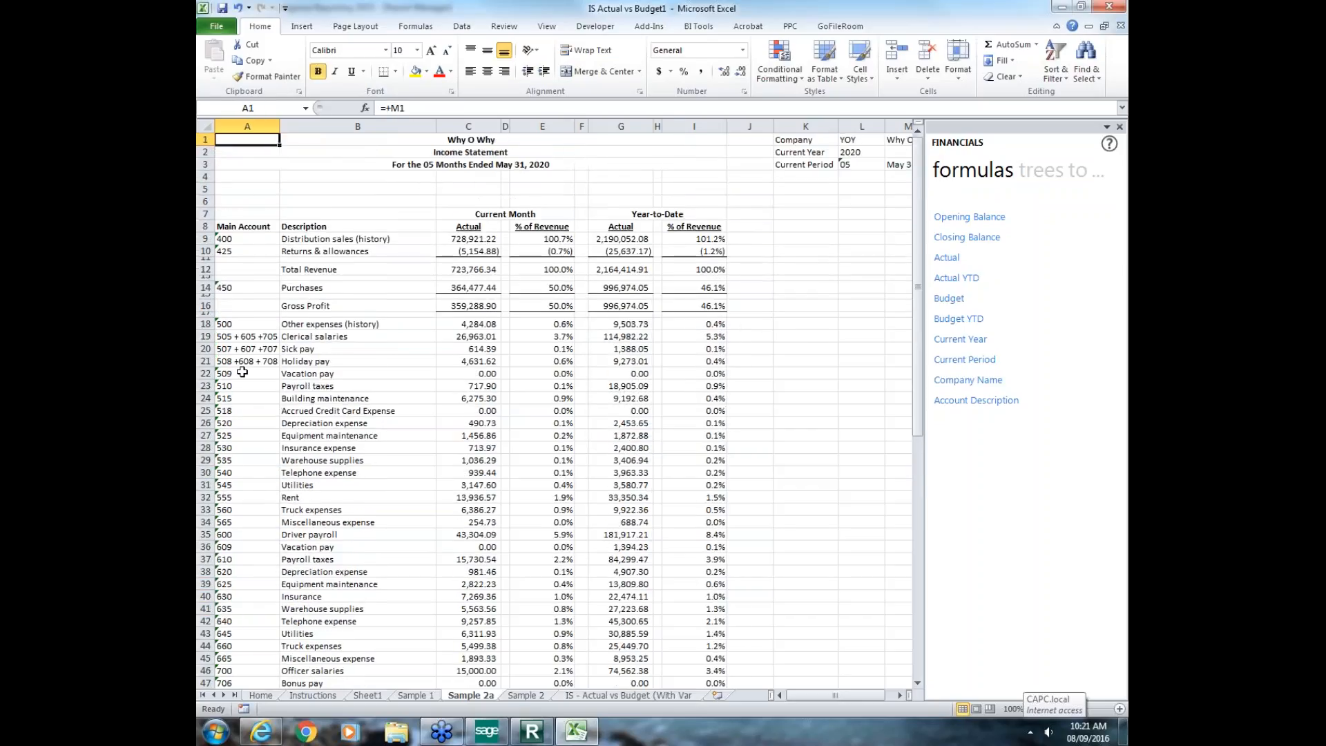
{"action": "left_click", "coordinate": [513, 699]}
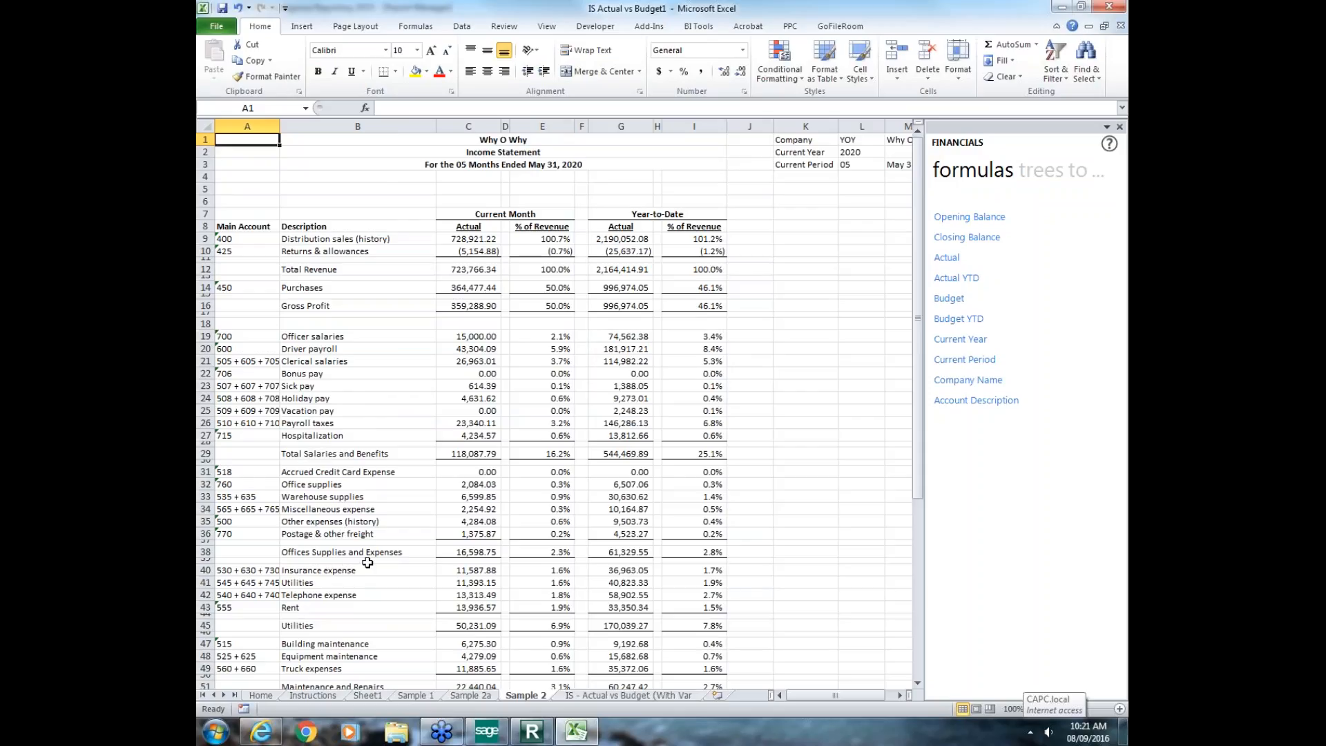
{"action": "left_click_drag", "start_coordinate": [919, 454], "coordinate": [921, 644]}
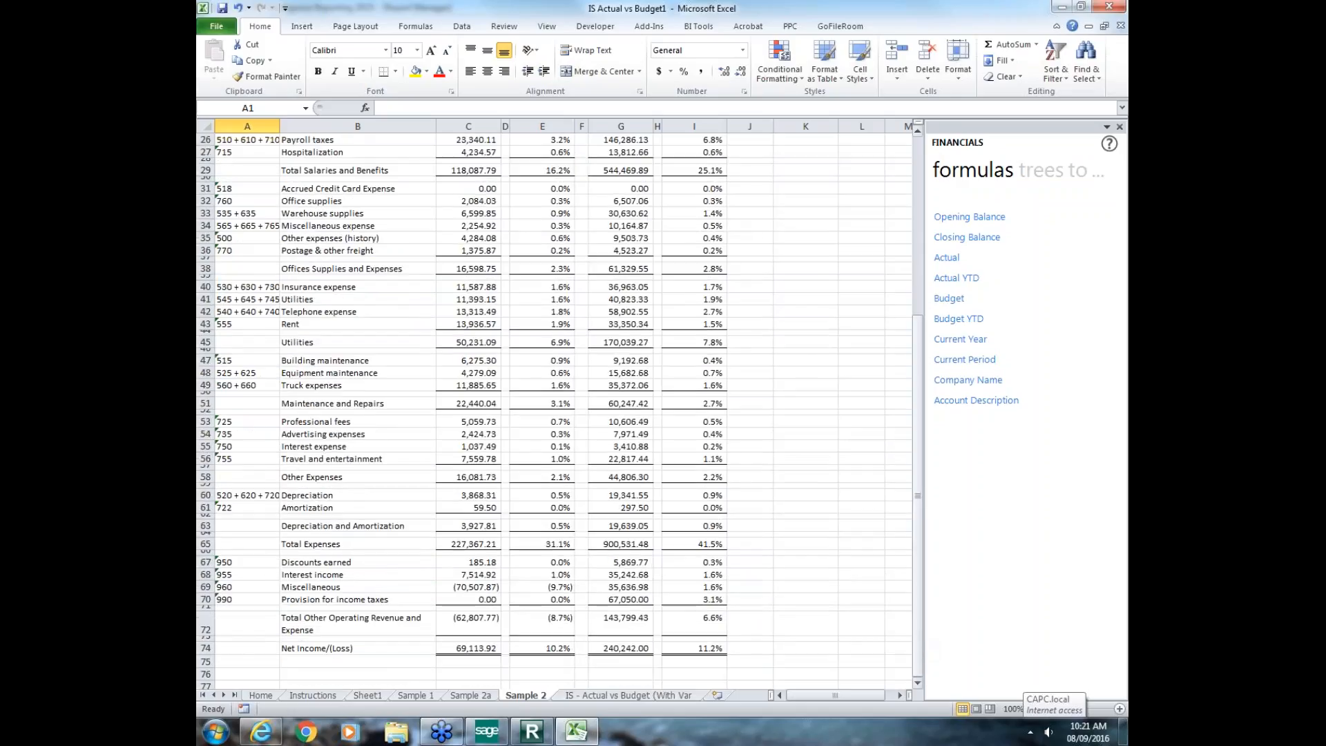
{"action": "left_click_drag", "start_coordinate": [922, 646], "coordinate": [913, 622]}
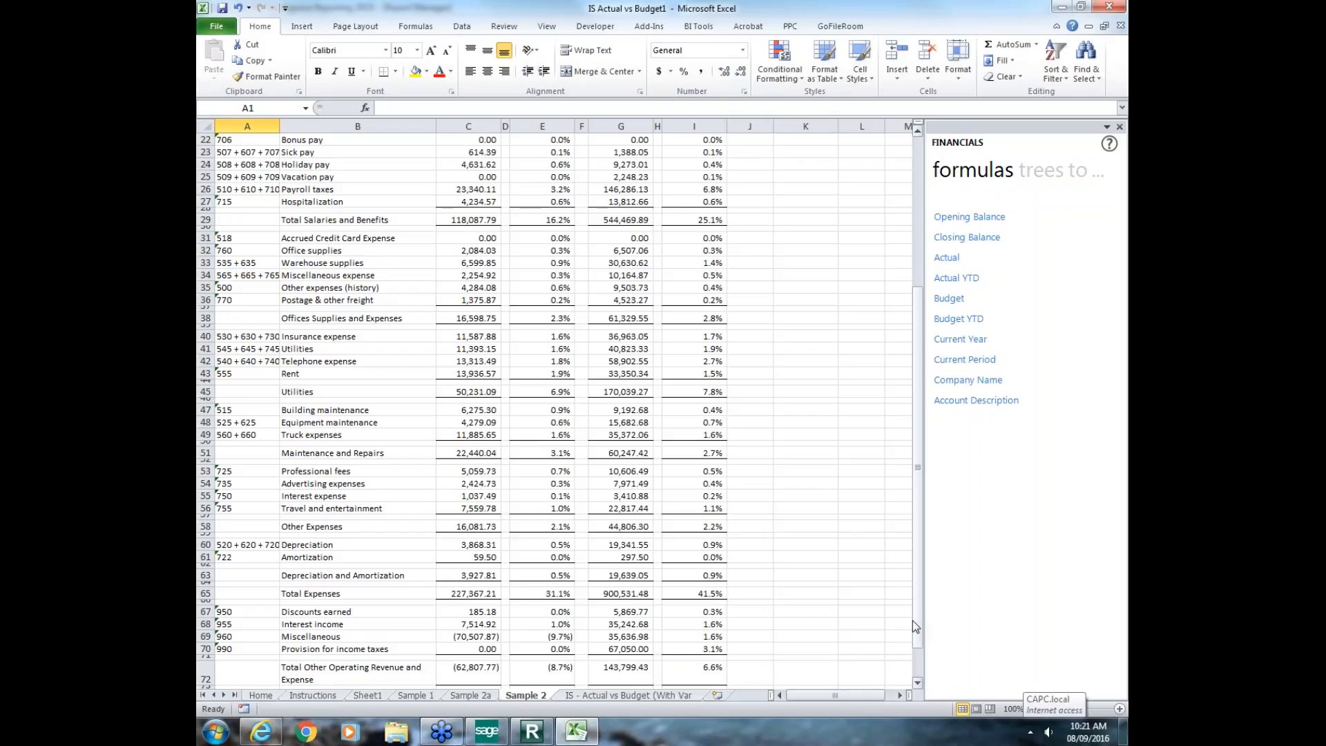
{"action": "left_click", "coordinate": [918, 132]}
{"action": "left_click", "coordinate": [918, 132]}
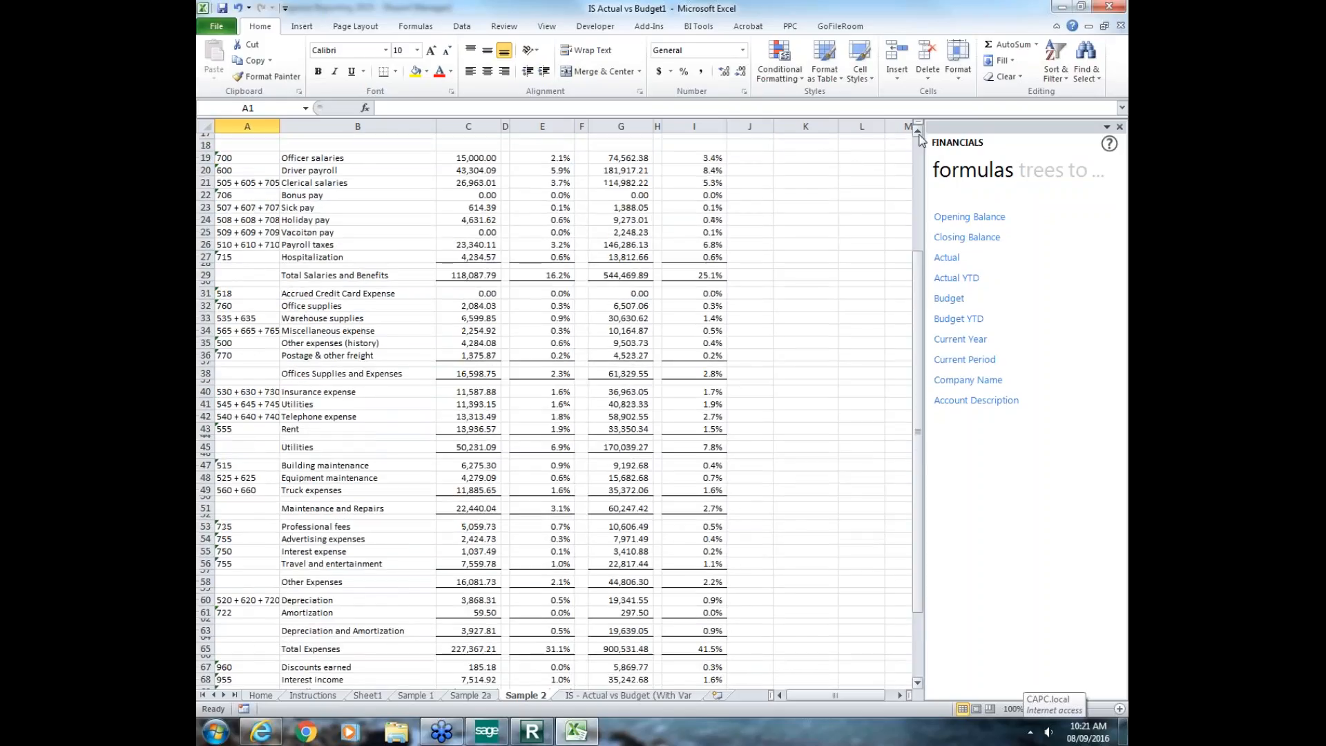
{"action": "left_click", "coordinate": [569, 306]}
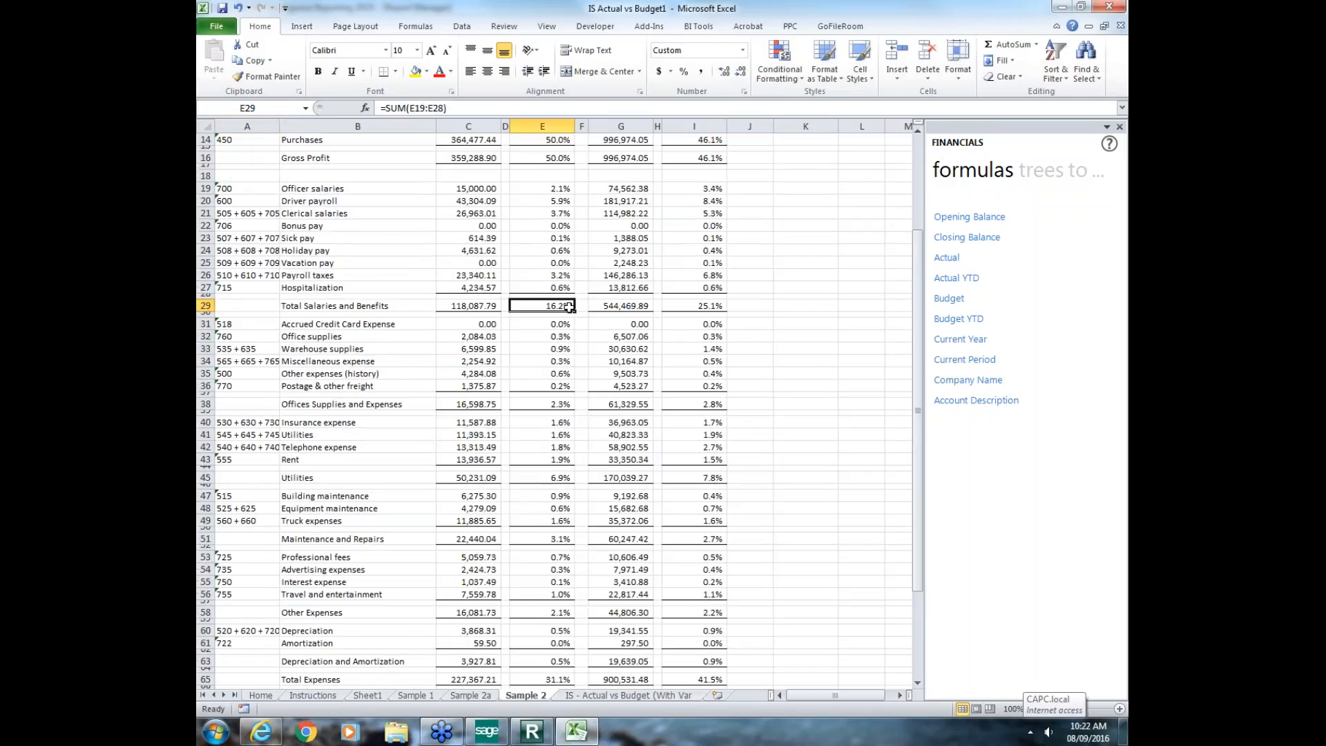
{"action": "left_click_drag", "start_coordinate": [918, 277], "coordinate": [914, 202]}
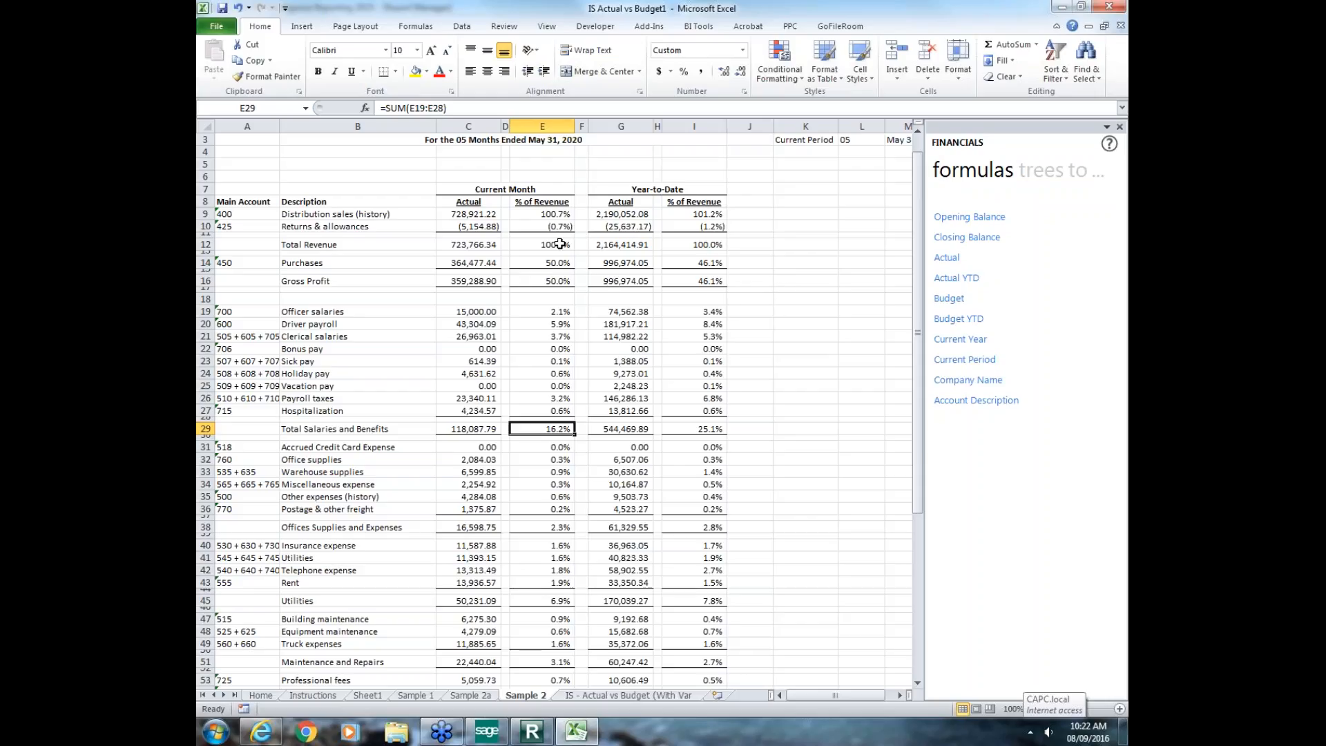
{"action": "left_click_drag", "start_coordinate": [921, 266], "coordinate": [904, 302]}
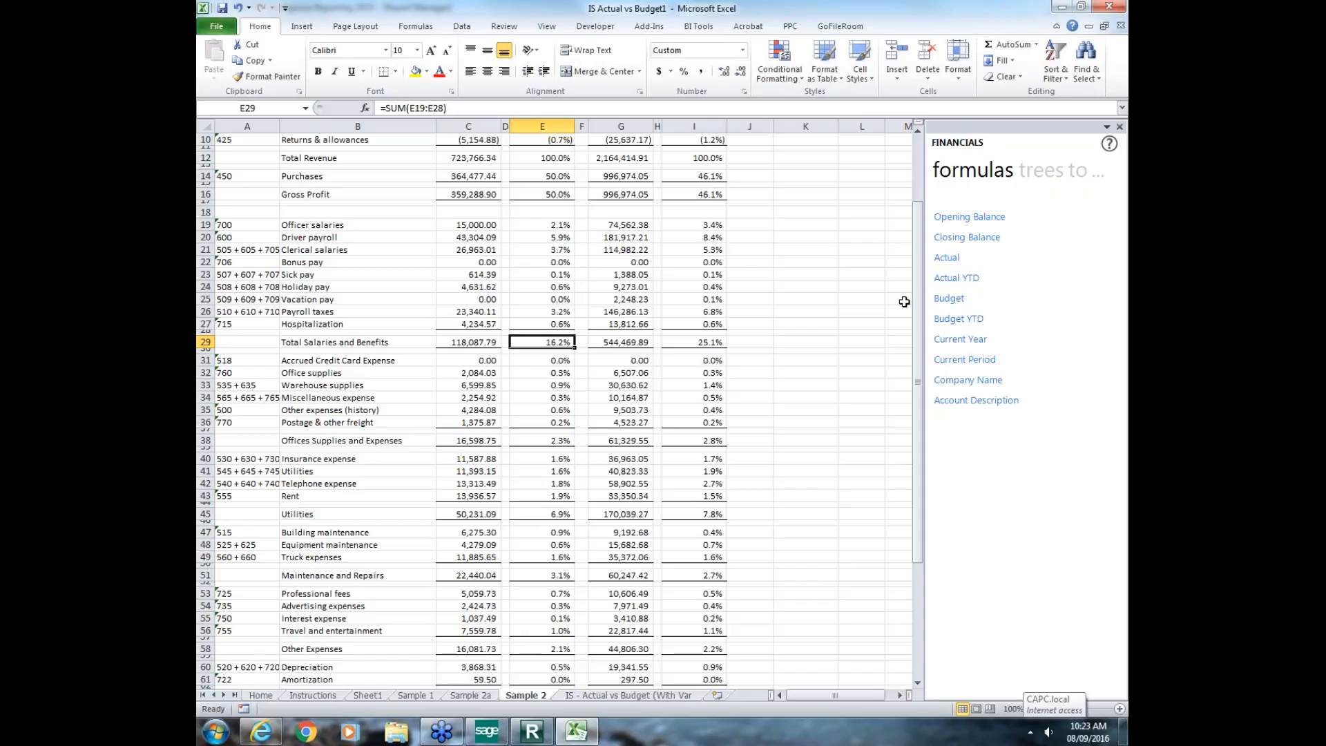
{"action": "left_click_drag", "start_coordinate": [920, 318], "coordinate": [895, 238]}
{"action": "left_click", "coordinate": [869, 155]}
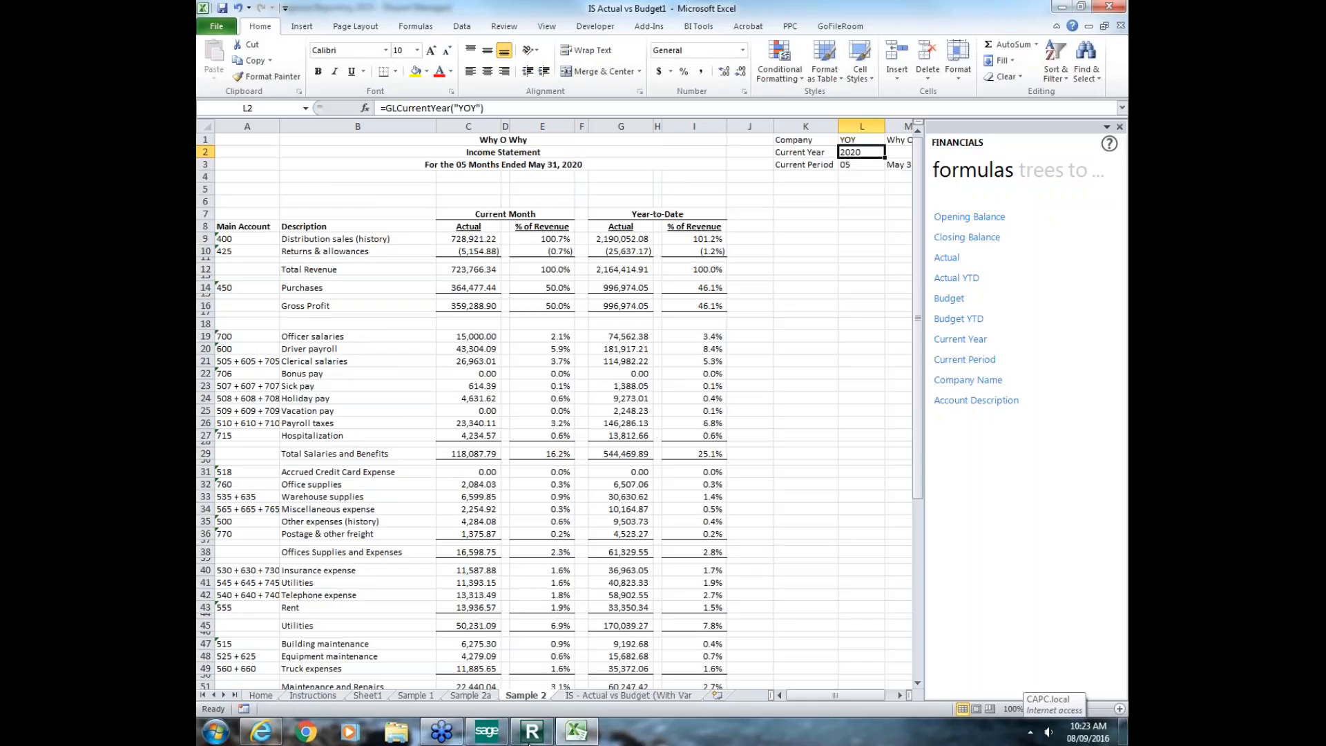
Step: Switch to Report Manager and save the open workbook IS Actual vs Budget1 as the Excel template of the IS Actual vs Budget report
{"action": "left_click", "coordinate": [533, 735]}
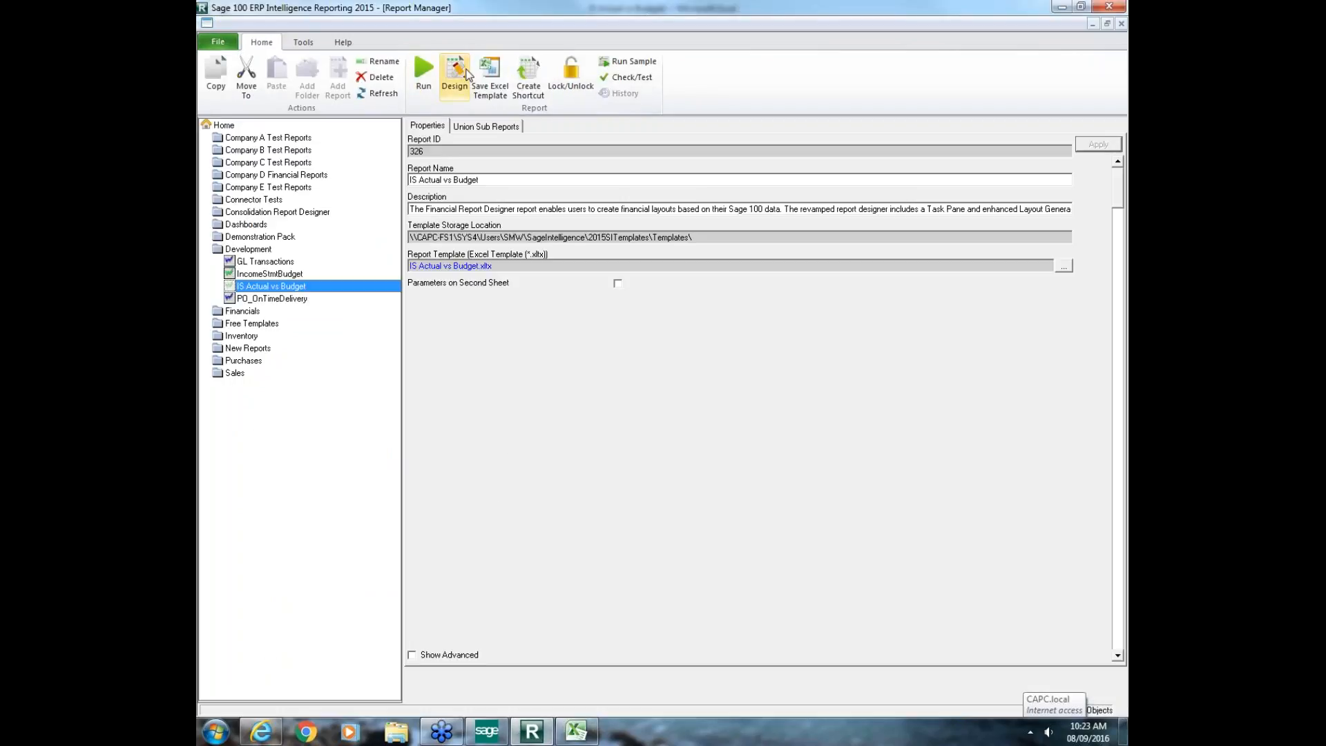
{"action": "left_click", "coordinate": [496, 102]}
{"action": "left_click", "coordinate": [603, 303]}
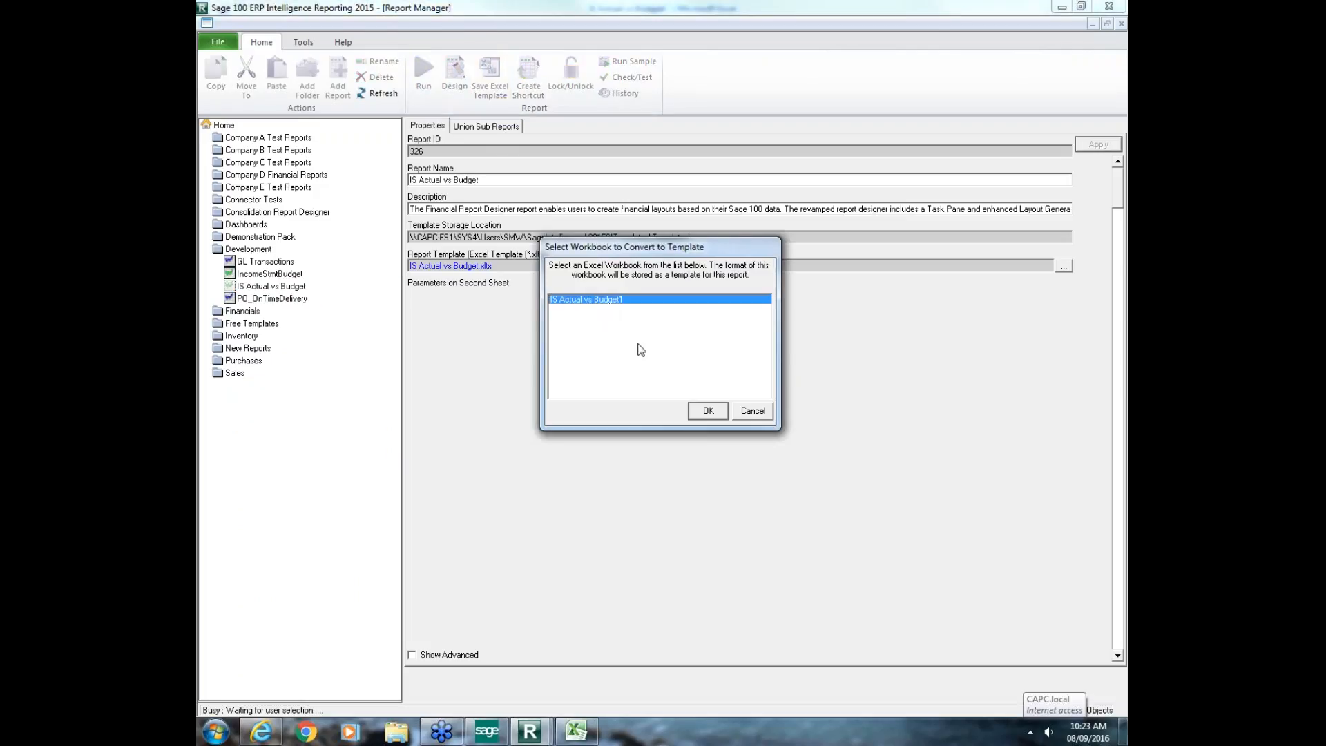
{"action": "left_click", "coordinate": [706, 414]}
{"action": "left_click", "coordinate": [707, 351]}
{"action": "left_click", "coordinate": [725, 424]}
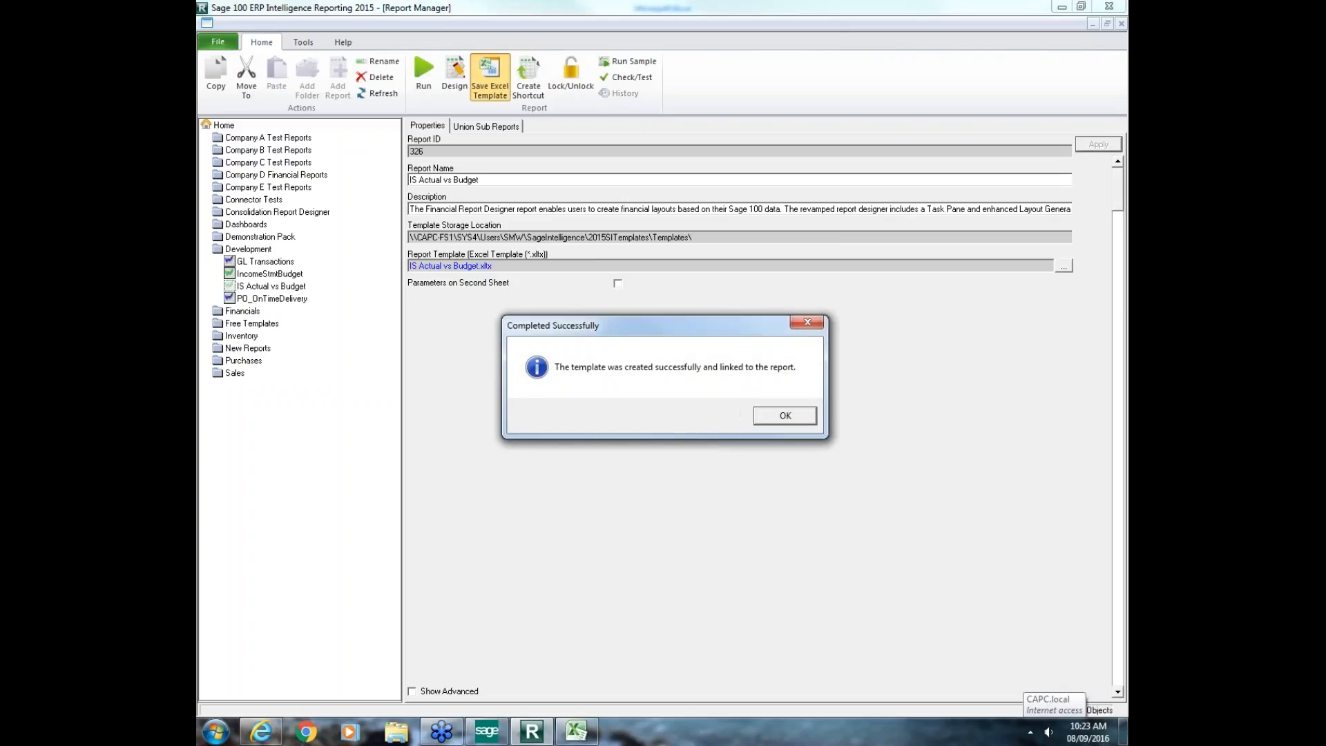
{"action": "left_click", "coordinate": [783, 416]}
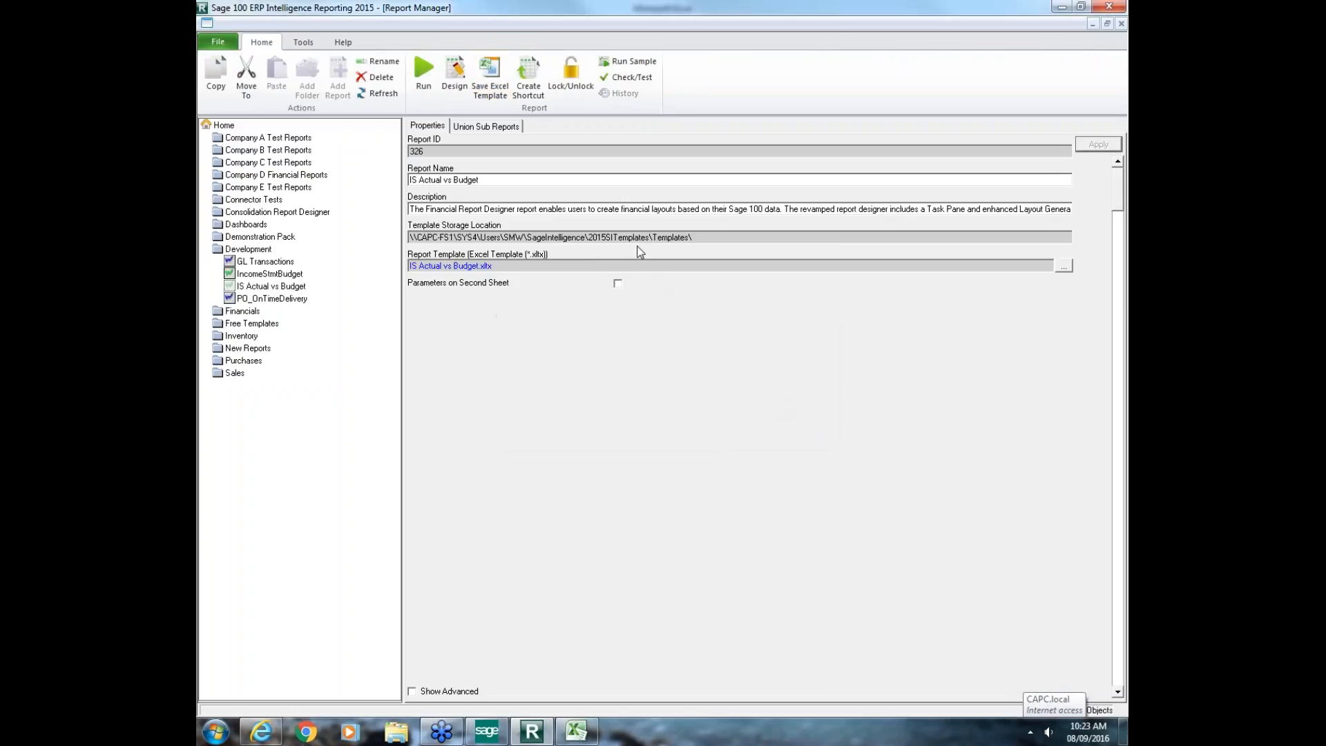
Step: Run the IS Actual vs Budget report and switch to its generated Excel workbook
{"action": "left_click", "coordinate": [267, 287]}
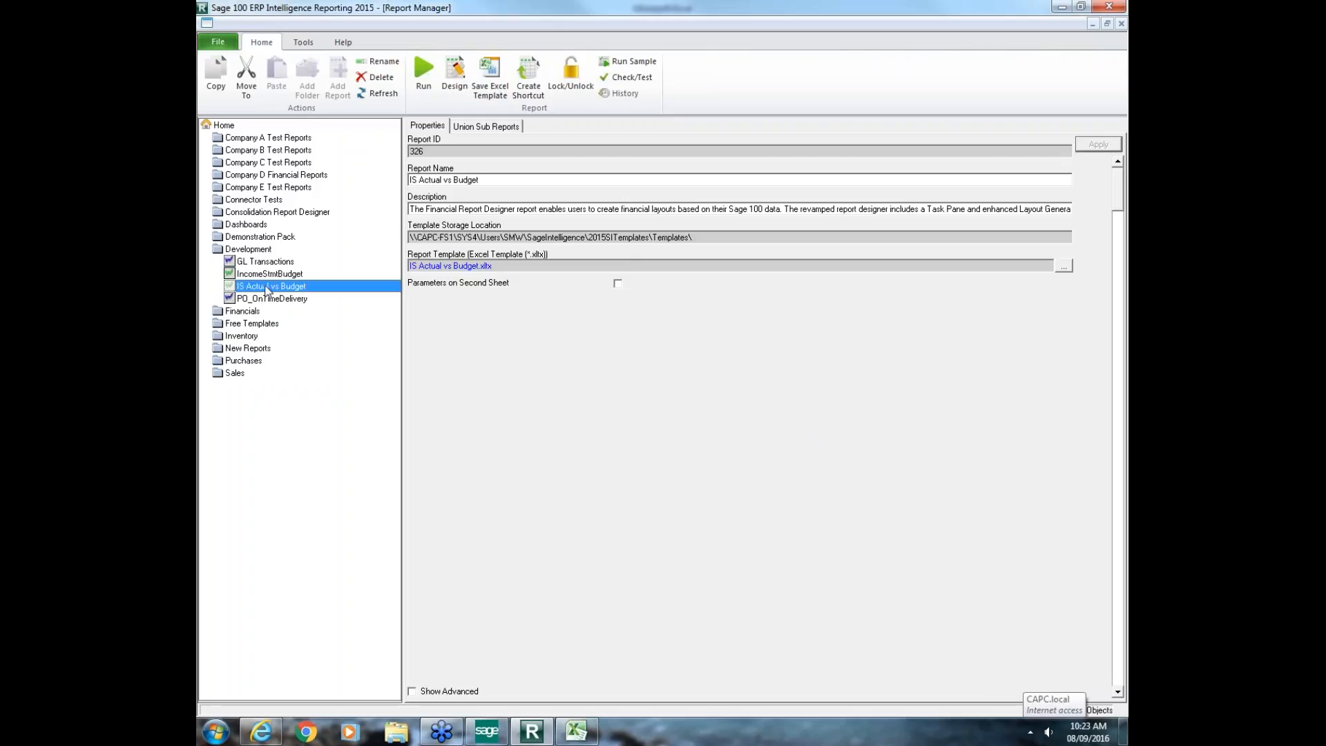
{"action": "left_click", "coordinate": [422, 74]}
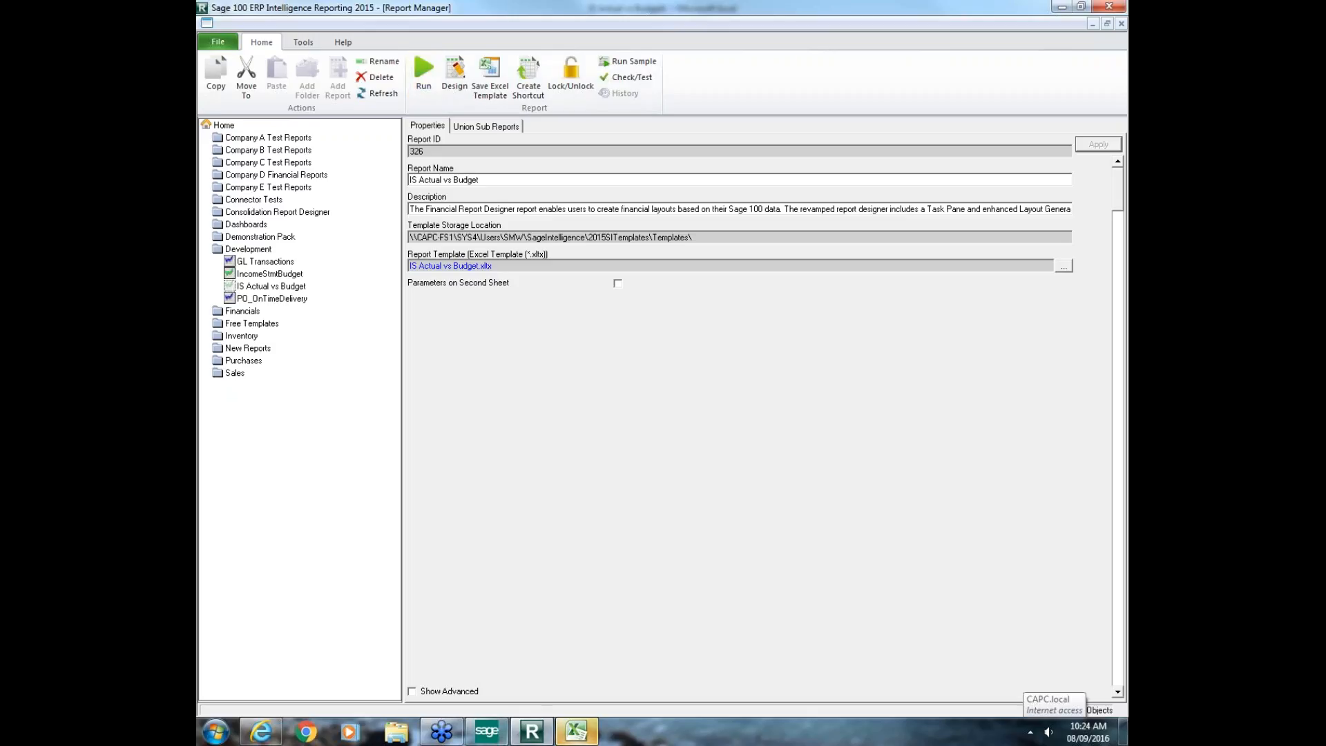
{"action": "left_click", "coordinate": [565, 735]}
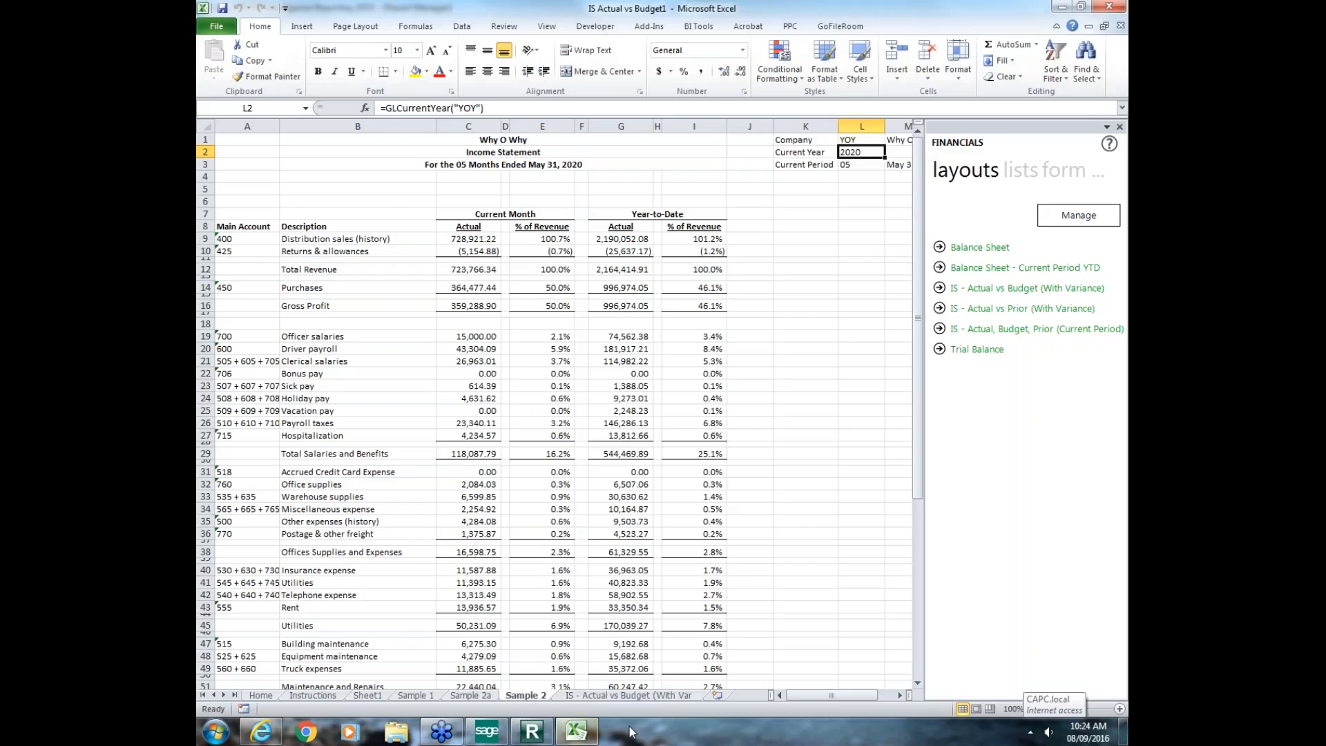
Step: Unhide the columns between Description and the Current Period Actual column on the Sample 1 sheet
{"action": "left_click", "coordinate": [416, 697]}
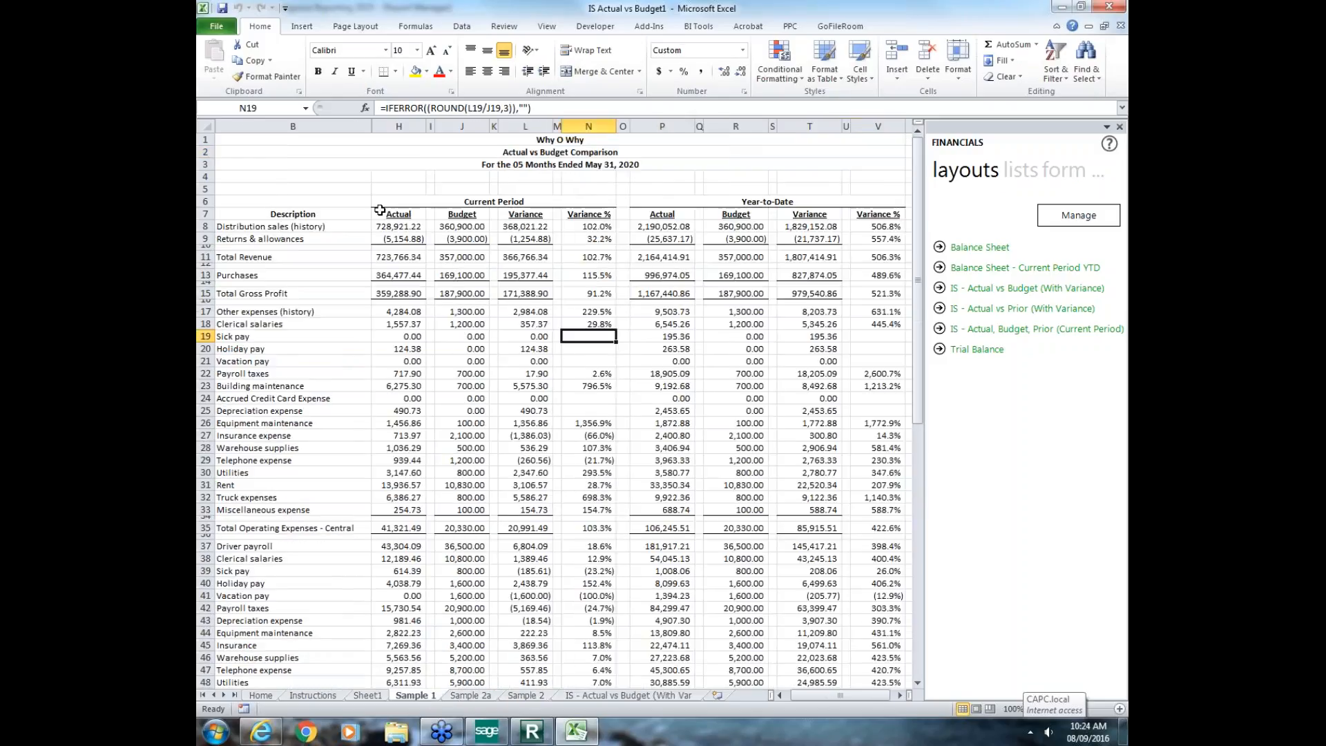
{"action": "left_click", "coordinate": [371, 215]}
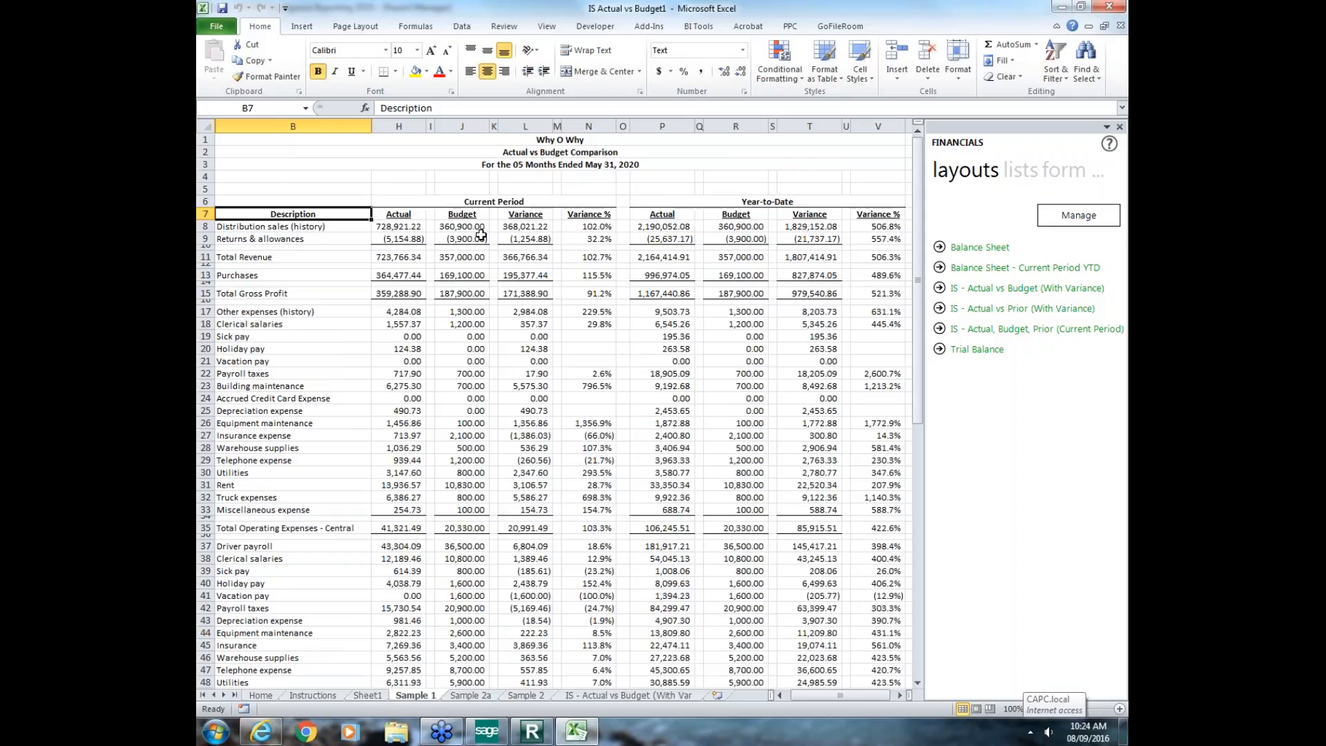
{"action": "key", "text": "shift+Right"}
{"action": "key", "text": "alt+o"}
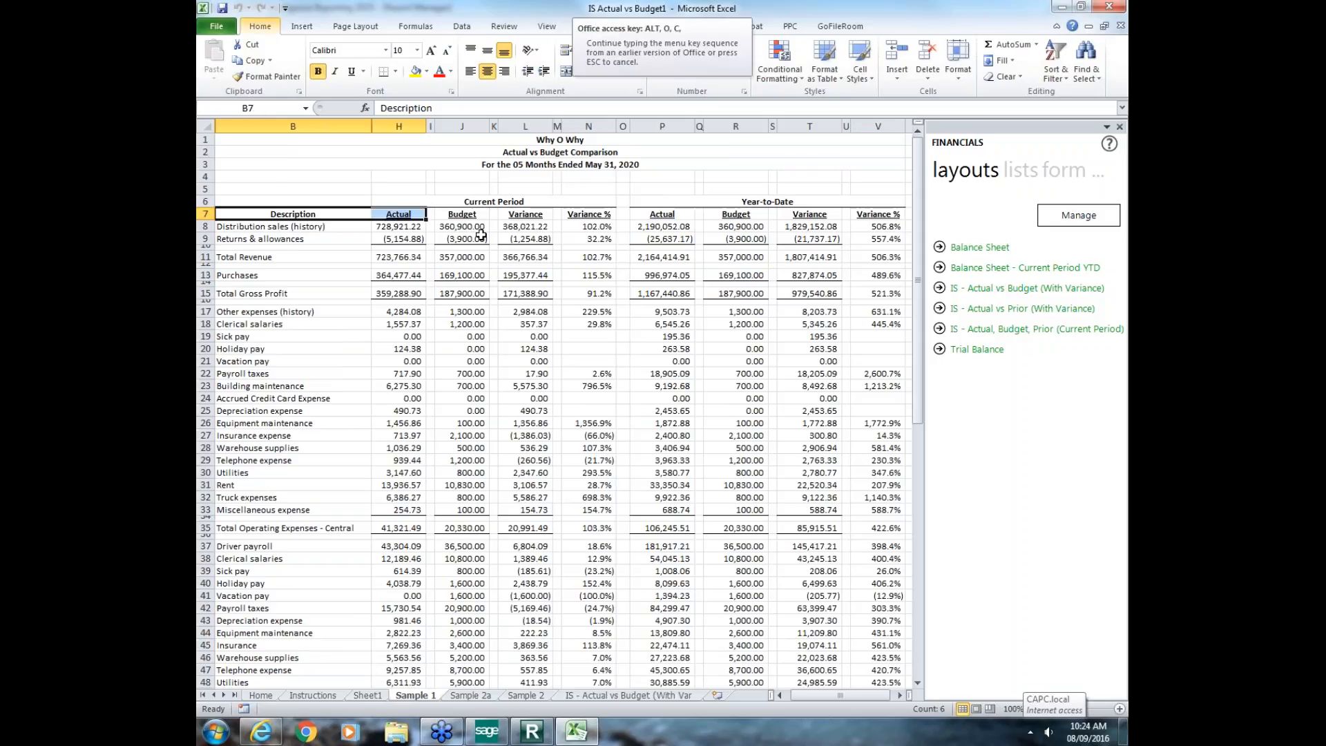
{"action": "key", "text": "u"}
Step: Enter the formula +H8+J8+P8+R8 in G8 to add the row's actual and budget amounts for the current period and year-to-date
{"action": "key", "text": "Right"}
{"action": "key", "text": "Right"}
{"action": "key", "text": "Right"}
{"action": "key", "text": "Right"}
{"action": "key", "text": "Right"}
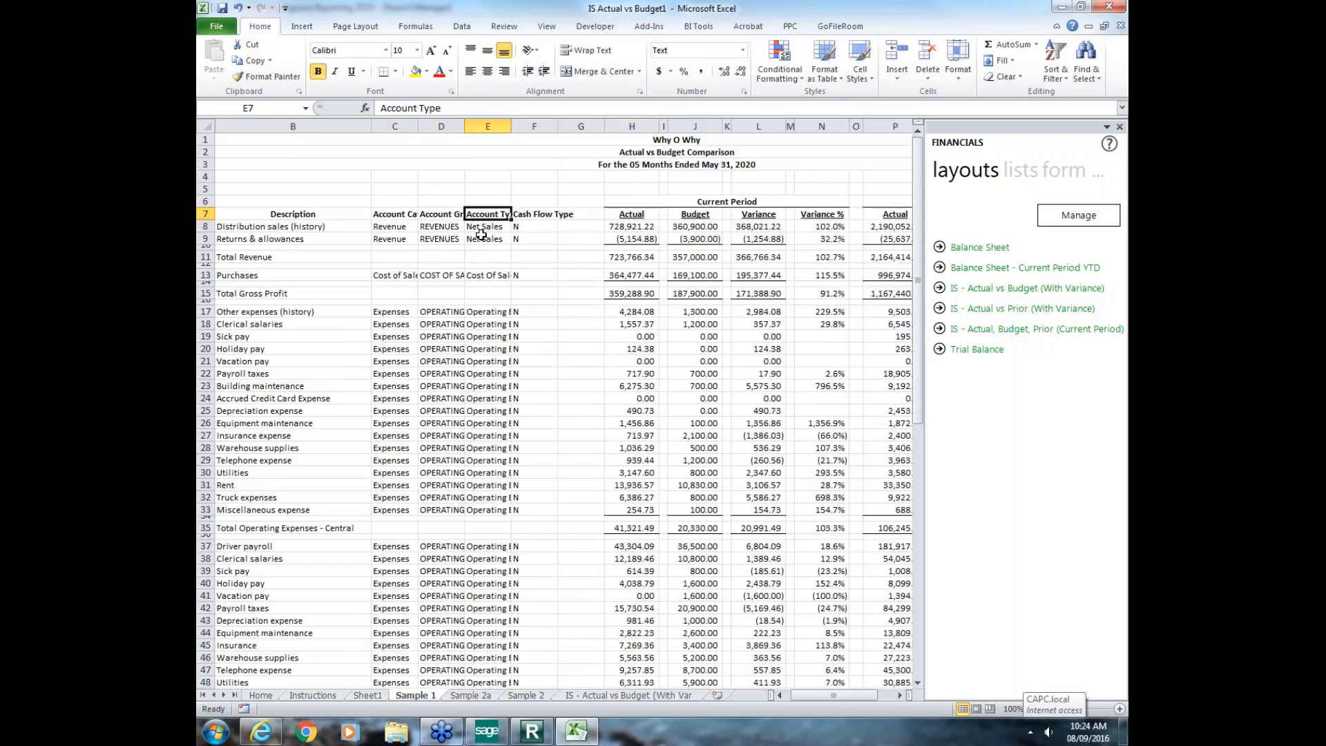
{"action": "key", "text": "Down"}
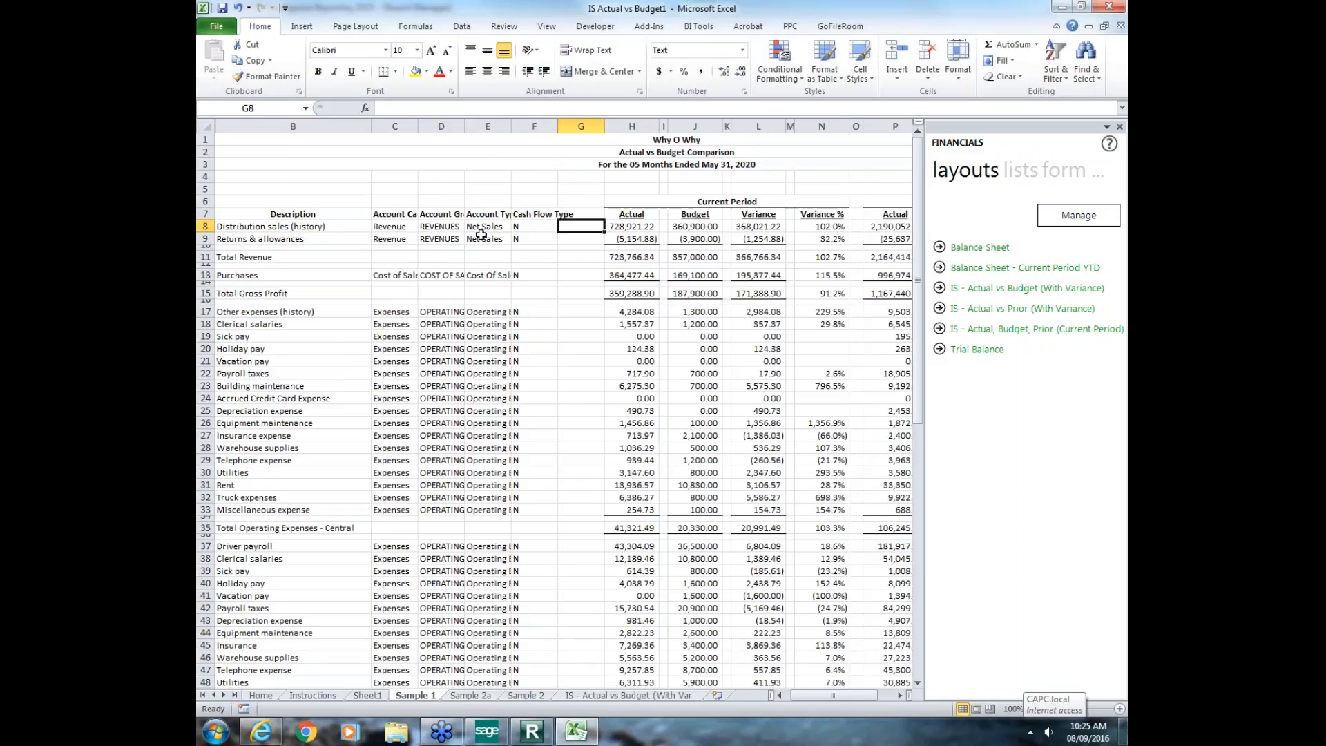
{"action": "type", "text": "+"}
{"action": "key", "text": "Right"}
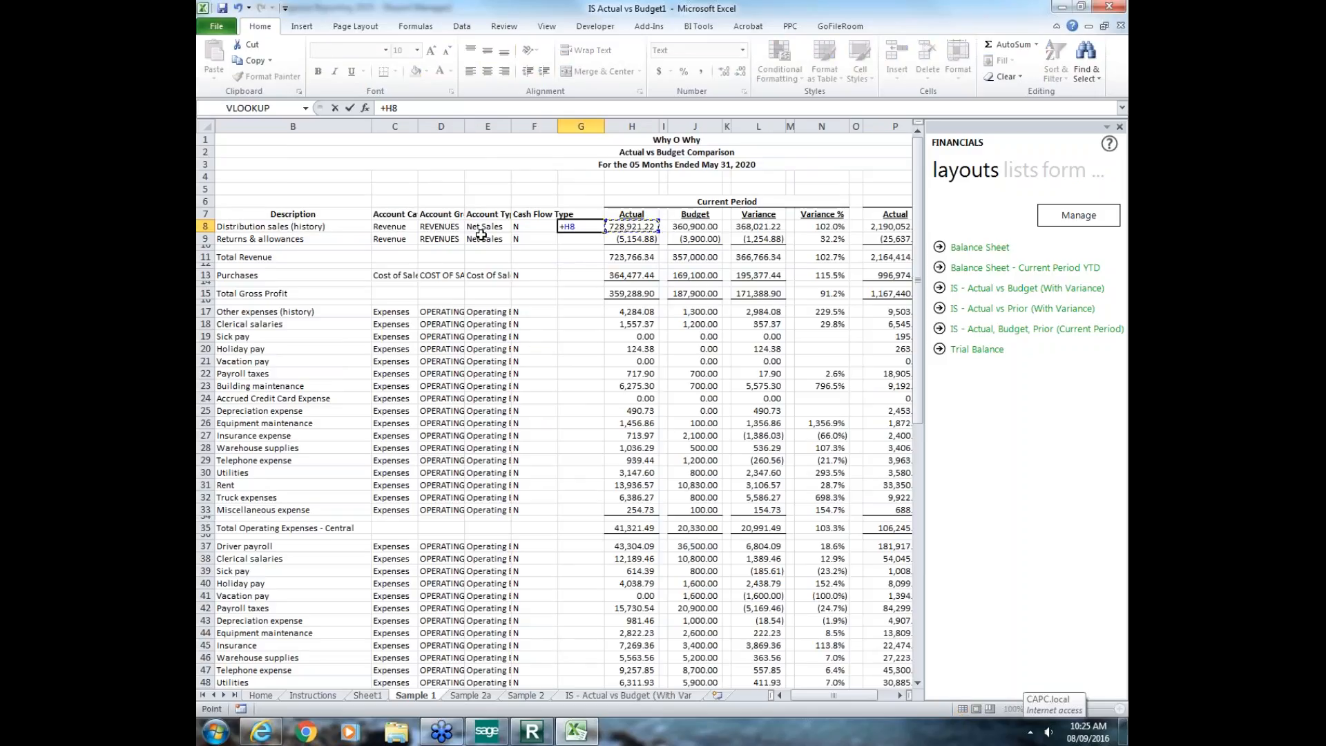
{"action": "type", "text": "+"}
{"action": "key", "text": "Right"}
{"action": "key", "text": "Right"}
{"action": "key", "text": "Right"}
{"action": "type", "text": "+"}
{"action": "key", "text": "Right"}
{"action": "key", "text": "Right"}
{"action": "key", "text": "Right"}
{"action": "key", "text": "Right"}
{"action": "key", "text": "Right"}
{"action": "key", "text": "Right"}
{"action": "key", "text": "Right"}
{"action": "key", "text": "Right"}
{"action": "key", "text": "Right"}
{"action": "type", "text": "+"}
{"action": "key", "text": "Right"}
{"action": "key", "text": "Right"}
{"action": "key", "text": "Right"}
{"action": "key", "text": "Right"}
{"action": "key", "text": "Right"}
{"action": "key", "text": "Right"}
{"action": "key", "text": "Right"}
{"action": "key", "text": "Right"}
{"action": "key", "text": "Right"}
{"action": "key", "text": "Right"}
{"action": "key", "text": "Right"}
{"action": "key", "text": "Return"}
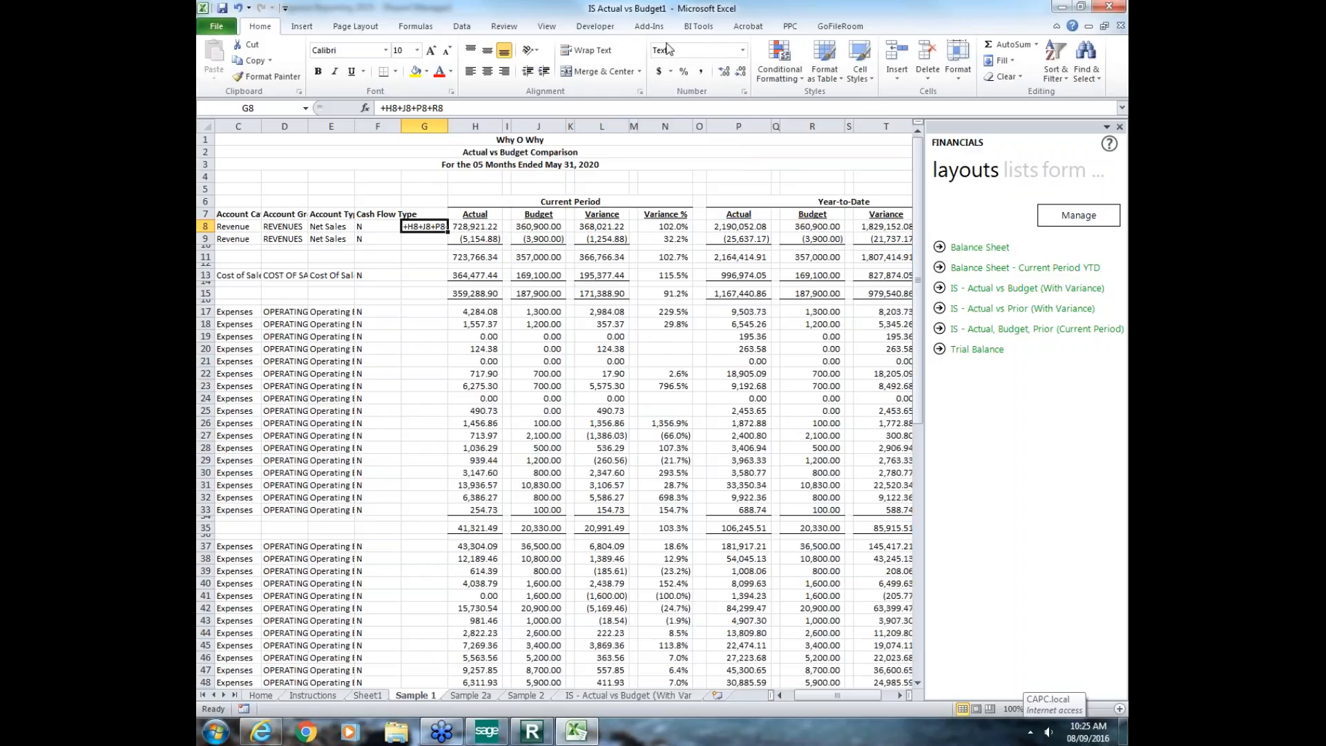
Step: Format G8 as a two-decimal number in white text, re-entering its formula so that it calculates
{"action": "left_click", "coordinate": [745, 92]}
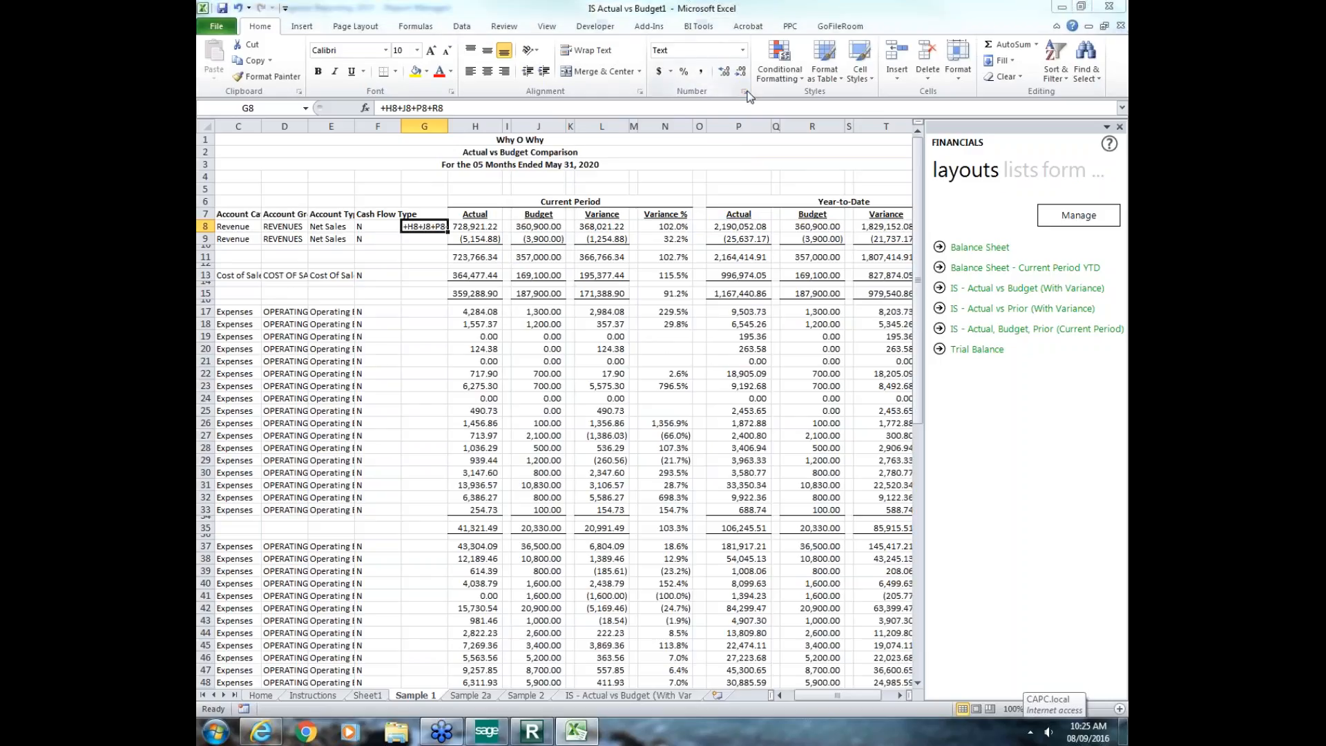
{"action": "left_click", "coordinate": [513, 280]}
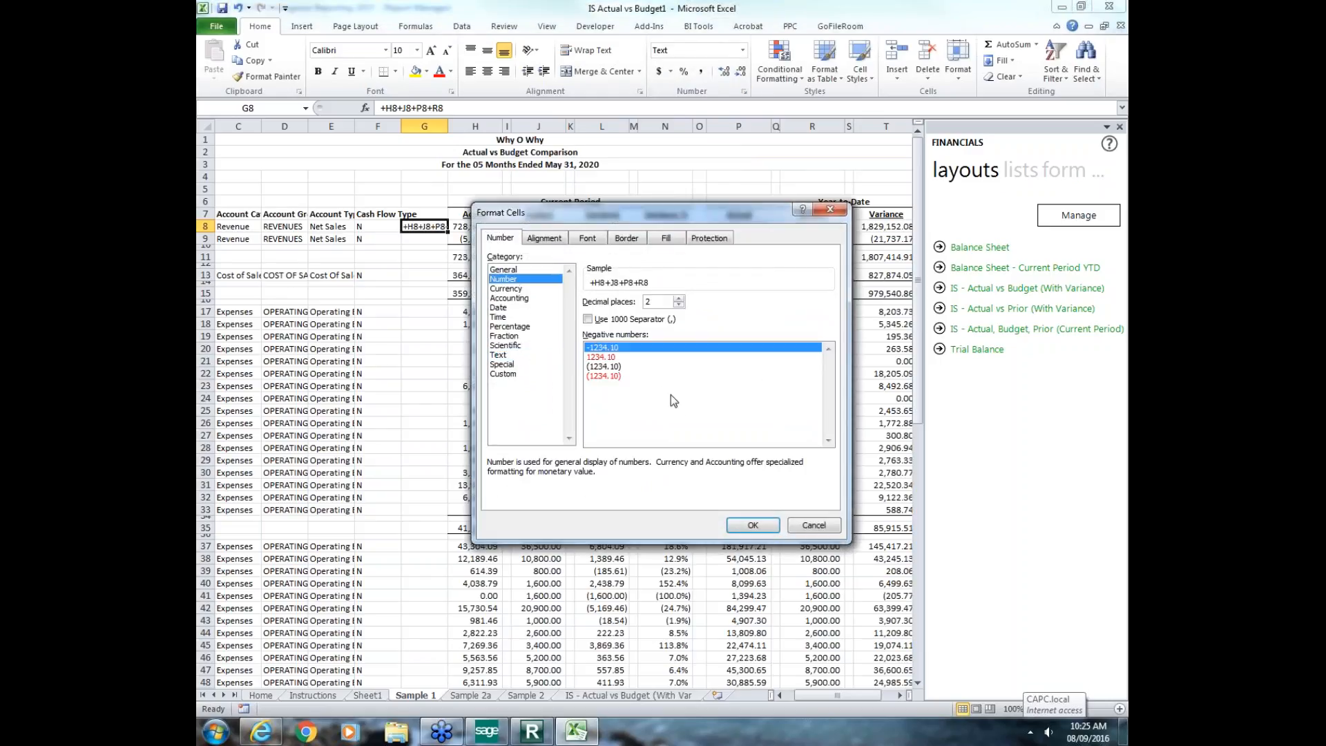
{"action": "left_click", "coordinate": [749, 526]}
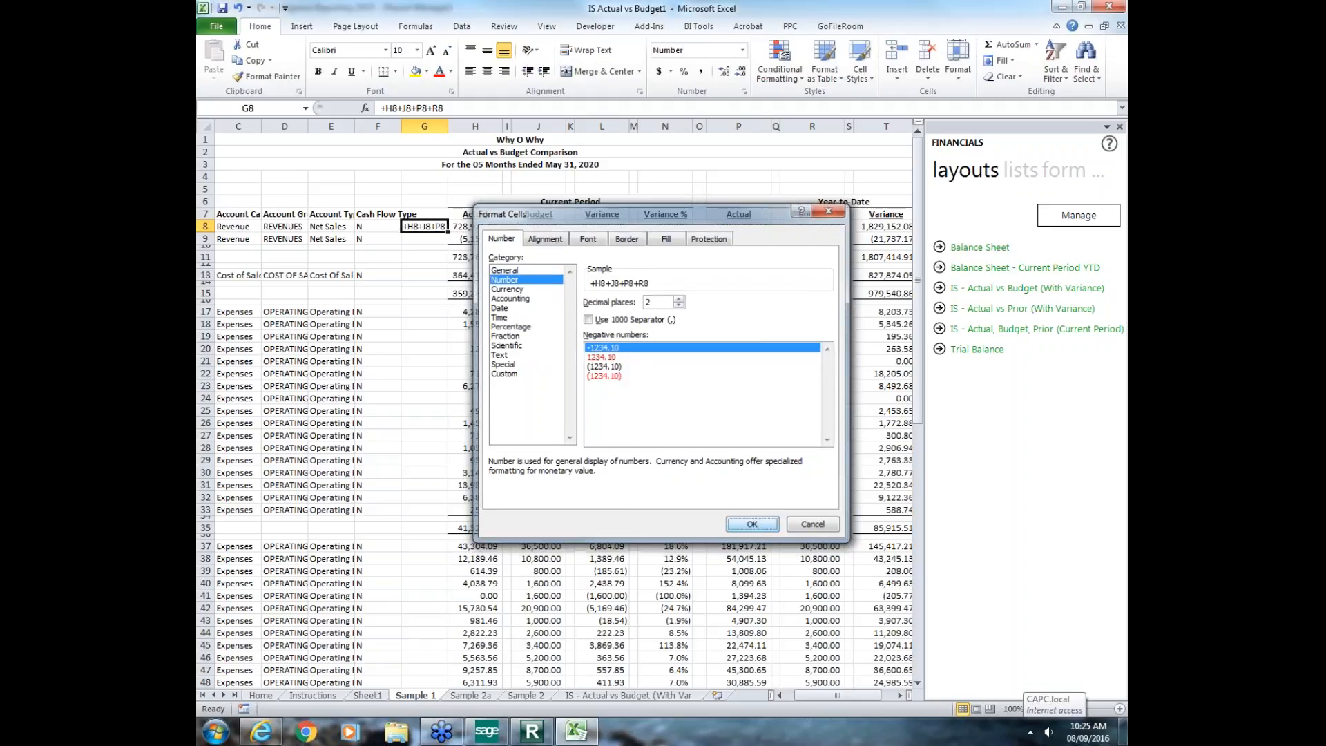
{"action": "key", "text": "F2"}
{"action": "key", "text": "Return"}
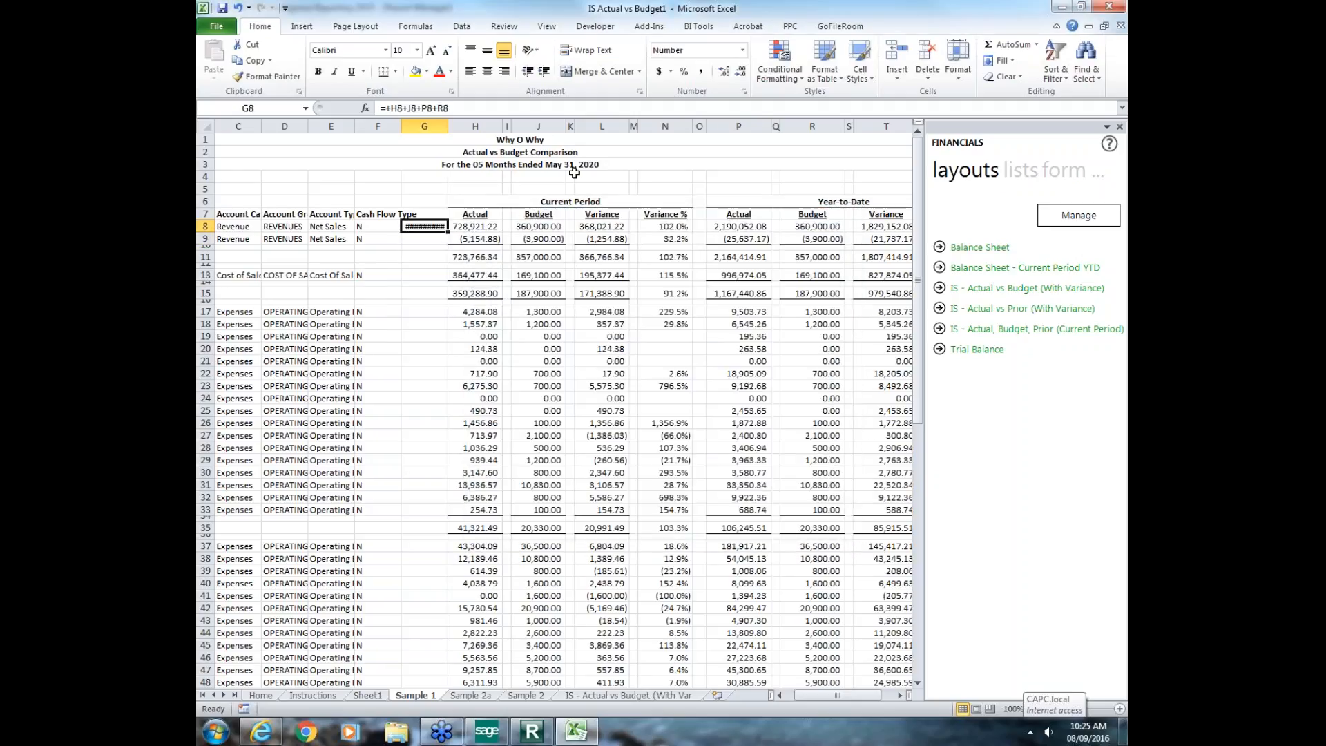
{"action": "left_click", "coordinate": [451, 72]}
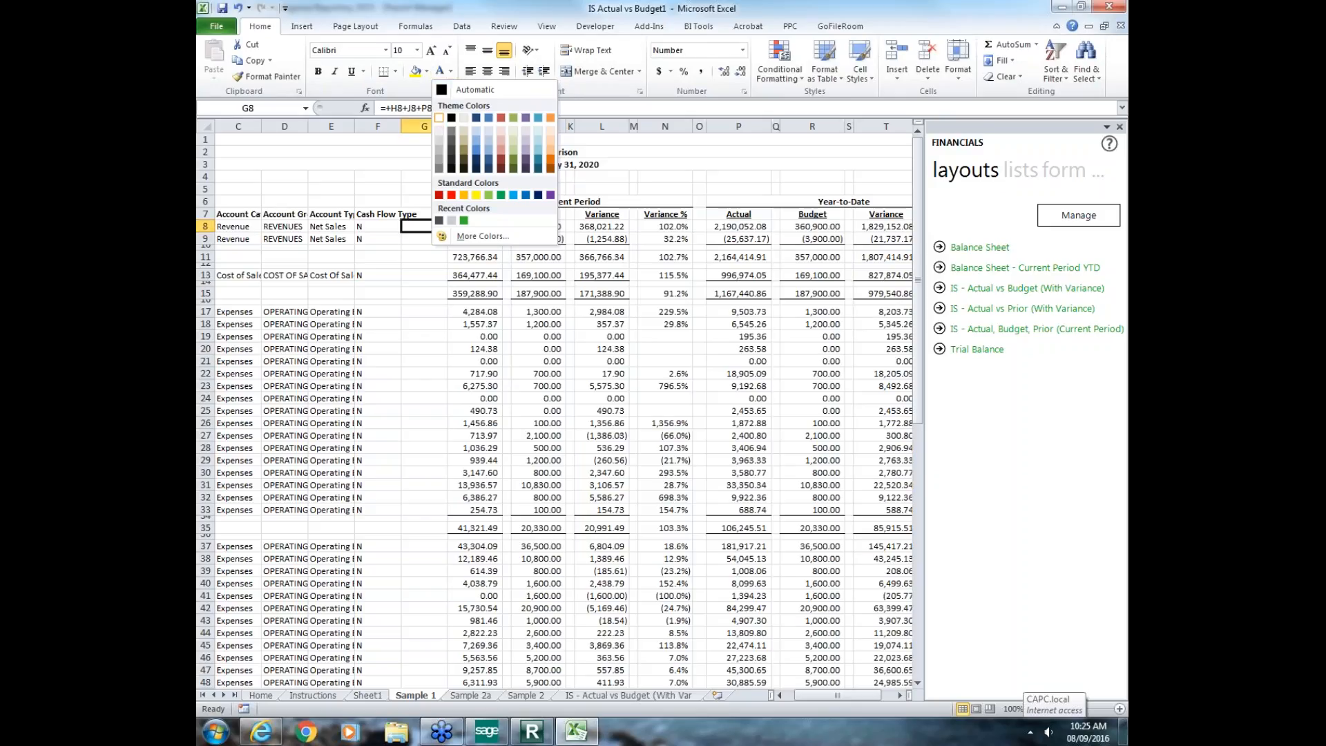
{"action": "left_click", "coordinate": [440, 121]}
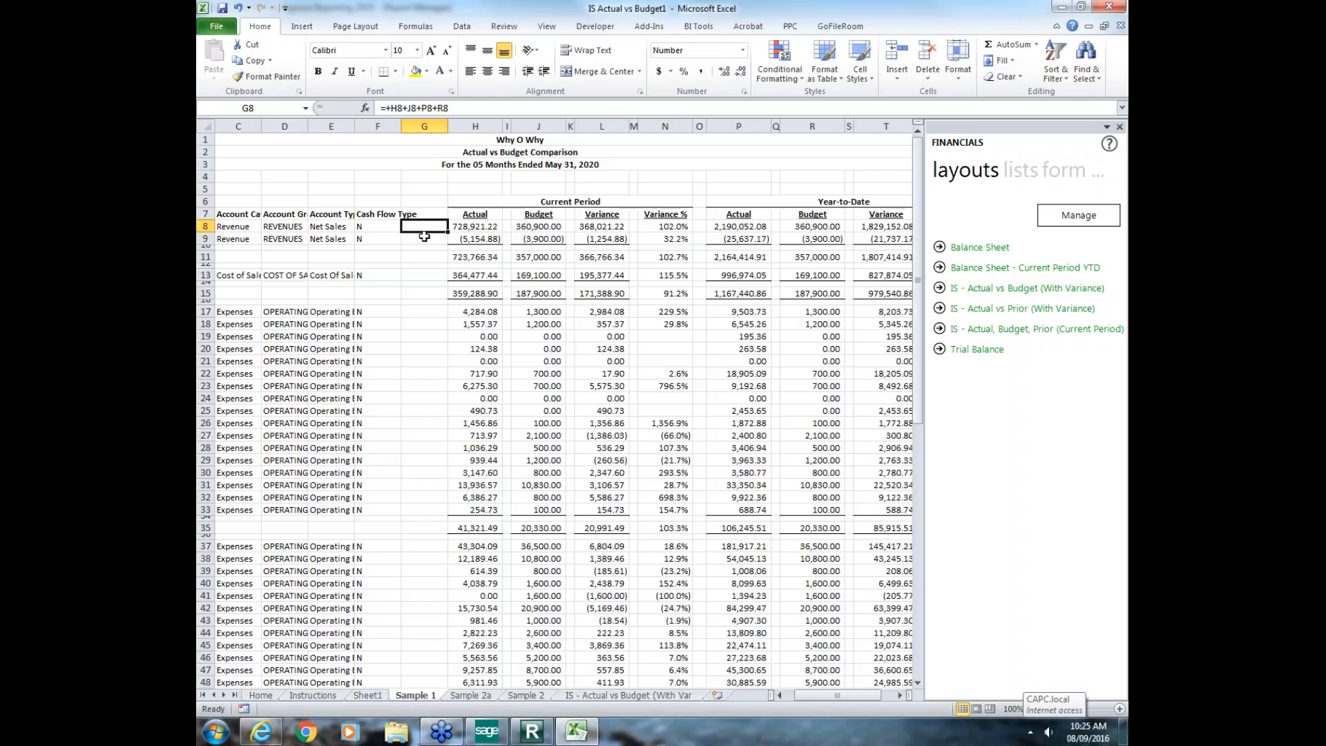
Step: Copy the G8 formula into G9, G13 and the operating expense rows G17:G33
{"action": "key", "text": "ctrl+c"}
{"action": "key", "text": "Down"}
{"action": "key", "text": "ctrl+v"}
{"action": "key", "text": "Down"}
{"action": "key", "text": "Down"}
{"action": "key", "text": "Down"}
{"action": "key", "text": "Down"}
{"action": "key", "text": "ctrl+v"}
{"action": "key", "text": "Down"}
{"action": "key", "text": "Down"}
{"action": "key", "text": "Down"}
{"action": "key", "text": "Down"}
{"action": "key", "text": "shift+Down"}
{"action": "key", "text": "shift+Down"}
{"action": "key", "text": "shift+Down"}
{"action": "key", "text": "shift+Down"}
{"action": "key", "text": "shift+Down"}
{"action": "key", "text": "shift+Down"}
{"action": "key", "text": "shift+Down"}
{"action": "key", "text": "shift+Down"}
{"action": "key", "text": "shift+Down"}
{"action": "key", "text": "shift+Down"}
{"action": "key", "text": "shift+Down"}
{"action": "key", "text": "shift+Down"}
{"action": "key", "text": "shift+Down"}
{"action": "key", "text": "shift+Down"}
{"action": "key", "text": "shift+Down"}
{"action": "key", "text": "shift+Down"}
{"action": "key", "text": "ctrl+v"}
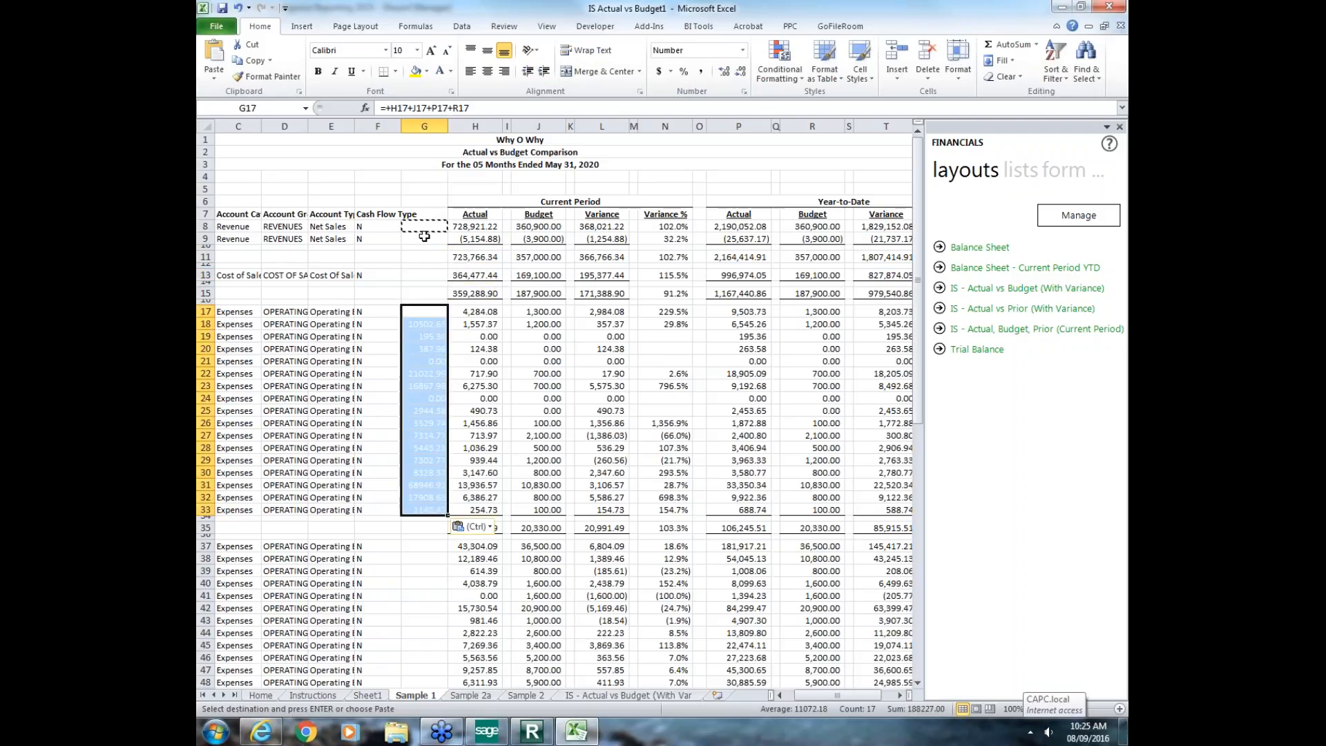
Step: Paste the copied G8 row-total formula into G37:G50 for the second block of operating expense rows
{"action": "key", "text": "Down"}
{"action": "key", "text": "Down"}
{"action": "key", "text": "Down"}
{"action": "key", "text": "Down"}
{"action": "key", "text": "Down"}
{"action": "key", "text": "Down"}
{"action": "key", "text": "Down"}
{"action": "key", "text": "Down"}
{"action": "key", "text": "Down"}
{"action": "key", "text": "Down"}
{"action": "key", "text": "Down"}
{"action": "key", "text": "Down"}
{"action": "key", "text": "Down"}
{"action": "key", "text": "Down"}
{"action": "key", "text": "Down"}
{"action": "key", "text": "Down"}
{"action": "key", "text": "Down"}
{"action": "key", "text": "Down"}
{"action": "key", "text": "Down"}
{"action": "key", "text": "Down"}
{"action": "key", "text": "shift+Down"}
{"action": "key", "text": "shift+Down"}
{"action": "key", "text": "shift+Down"}
{"action": "key", "text": "shift+Down"}
{"action": "key", "text": "shift+Down"}
{"action": "key", "text": "shift+Down"}
{"action": "key", "text": "shift+Down"}
{"action": "key", "text": "shift+Down"}
{"action": "key", "text": "shift+Down"}
{"action": "key", "text": "shift+Down"}
{"action": "key", "text": "shift+Down"}
{"action": "key", "text": "shift+Down"}
{"action": "key", "text": "shift+Down"}
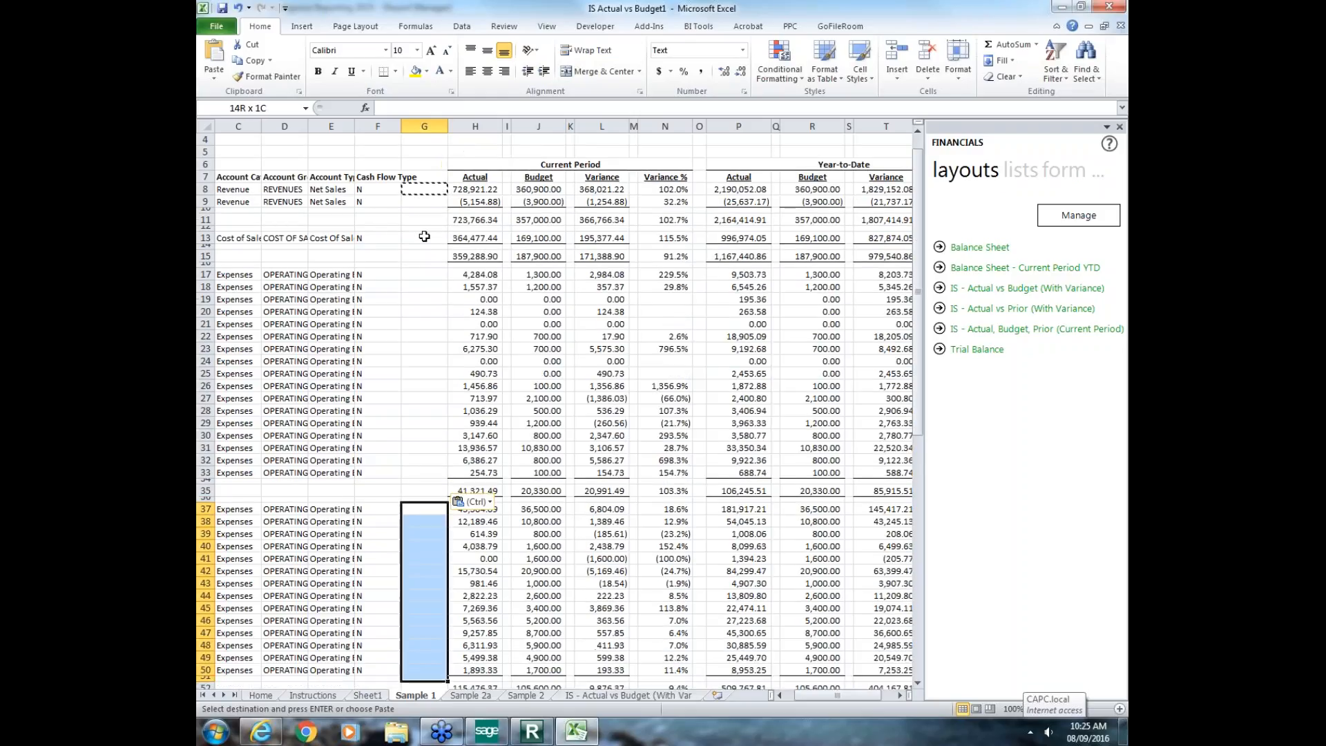
{"action": "key", "text": "ctrl+v"}
Step: Paste the copied row-total formula into G54:G73 for the general and administrative expense rows
{"action": "key", "text": "Down"}
{"action": "key", "text": "Down"}
{"action": "key", "text": "Down"}
{"action": "key", "text": "Down"}
{"action": "key", "text": "Down"}
{"action": "key", "text": "Down"}
{"action": "key", "text": "Down"}
{"action": "key", "text": "Down"}
{"action": "key", "text": "Down"}
{"action": "key", "text": "Down"}
{"action": "key", "text": "Down"}
{"action": "key", "text": "Down"}
{"action": "key", "text": "Down"}
{"action": "key", "text": "Down"}
{"action": "key", "text": "Down"}
{"action": "key", "text": "Down"}
{"action": "key", "text": "Down"}
{"action": "key", "text": "Down"}
{"action": "key", "text": "Down"}
{"action": "key", "text": "Down"}
{"action": "key", "text": "Down"}
{"action": "key", "text": "Down"}
{"action": "key", "text": "Down"}
{"action": "key", "text": "Down"}
{"action": "key", "text": "Down"}
{"action": "key", "text": "Down"}
{"action": "key", "text": "Down"}
{"action": "key", "text": "Down"}
{"action": "key", "text": "Up"}
{"action": "key", "text": "Up"}
{"action": "key", "text": "Up"}
{"action": "key", "text": "Up"}
{"action": "key", "text": "Up"}
{"action": "key", "text": "Up"}
{"action": "key", "text": "Up"}
{"action": "key", "text": "Up"}
{"action": "key", "text": "Up"}
{"action": "key", "text": "Up"}
{"action": "key", "text": "Up"}
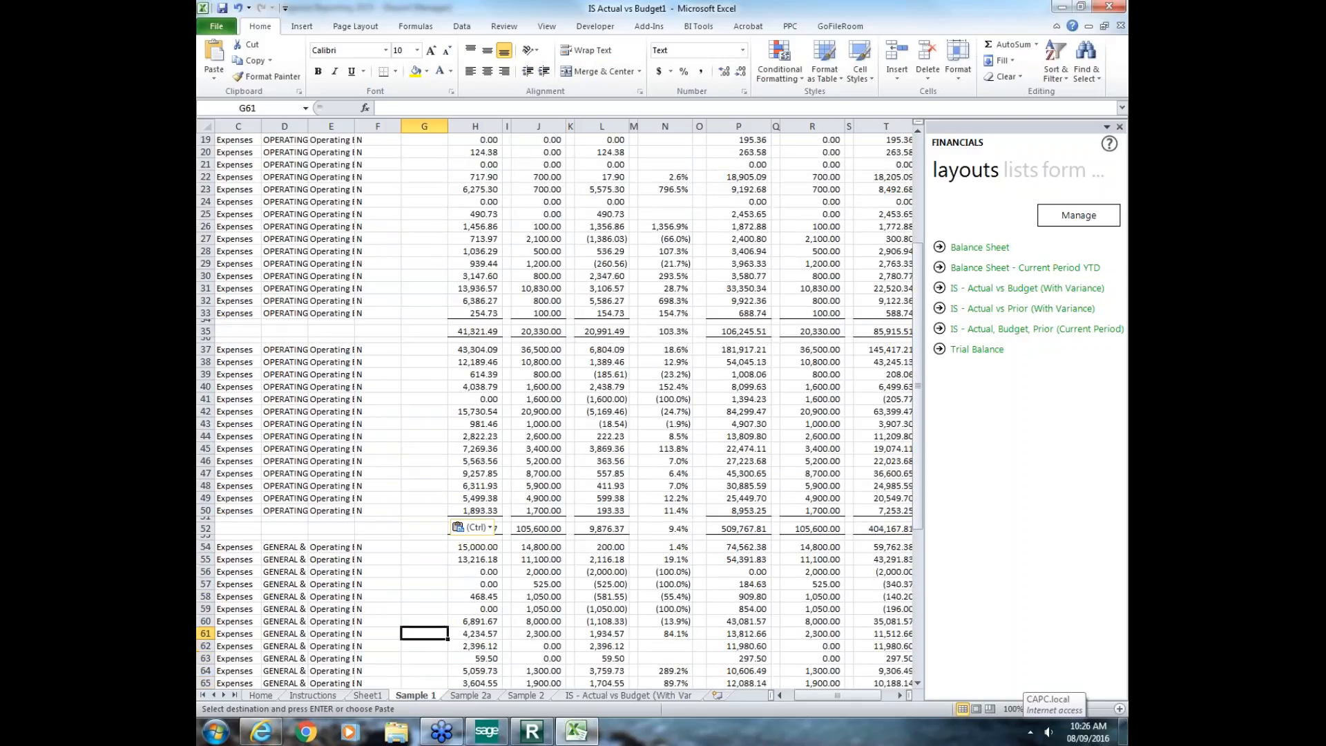
{"action": "key", "text": "shift+Down"}
{"action": "key", "text": "shift+Down"}
{"action": "key", "text": "shift+Down"}
{"action": "key", "text": "shift+Down"}
{"action": "key", "text": "shift+Down"}
{"action": "key", "text": "shift+Down"}
{"action": "key", "text": "shift+Down"}
{"action": "key", "text": "shift+Down"}
{"action": "key", "text": "shift+Down"}
{"action": "key", "text": "shift+Down"}
{"action": "key", "text": "shift+Down"}
{"action": "key", "text": "shift+Down"}
{"action": "key", "text": "shift+Down"}
{"action": "key", "text": "shift+Down"}
{"action": "key", "text": "shift+Down"}
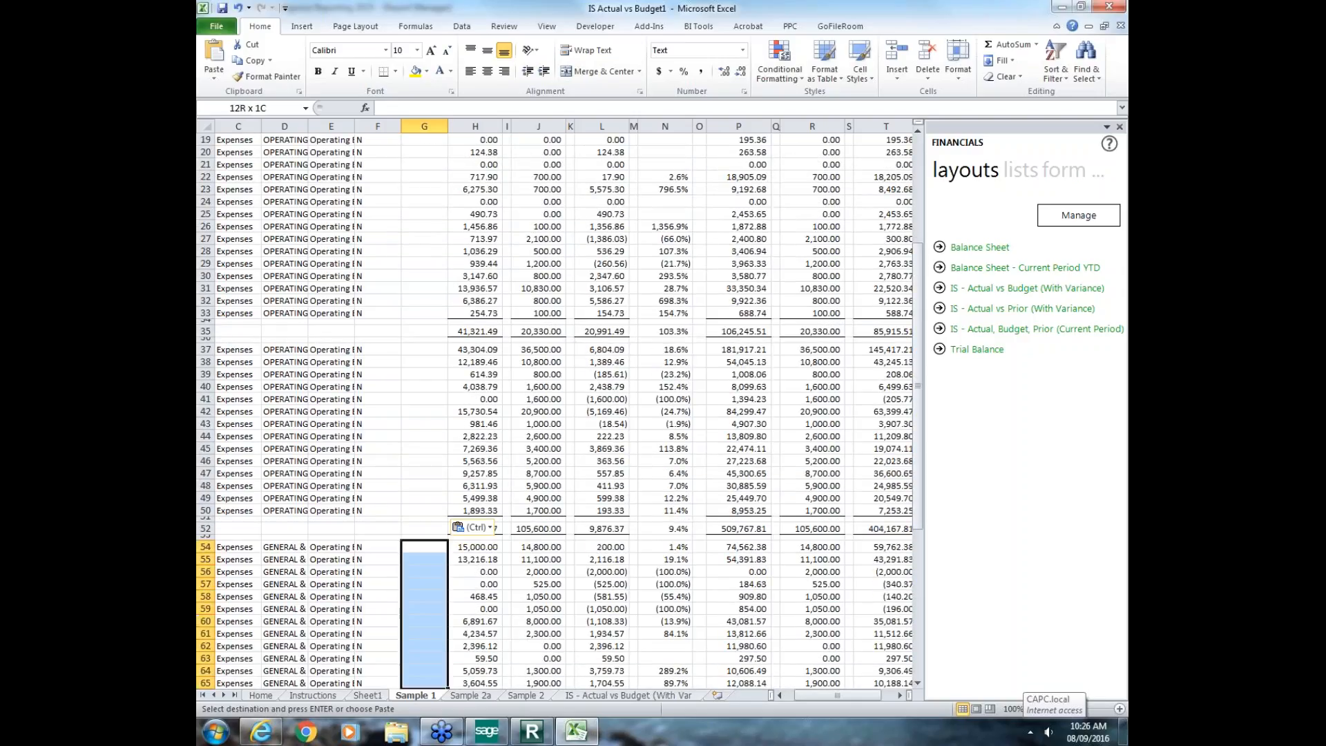
{"action": "key", "text": "shift+Down"}
{"action": "key", "text": "shift+Down"}
{"action": "key", "text": "shift+Down"}
{"action": "key", "text": "shift+Down"}
{"action": "key", "text": "shift+Down"}
{"action": "key", "text": "shift+Down"}
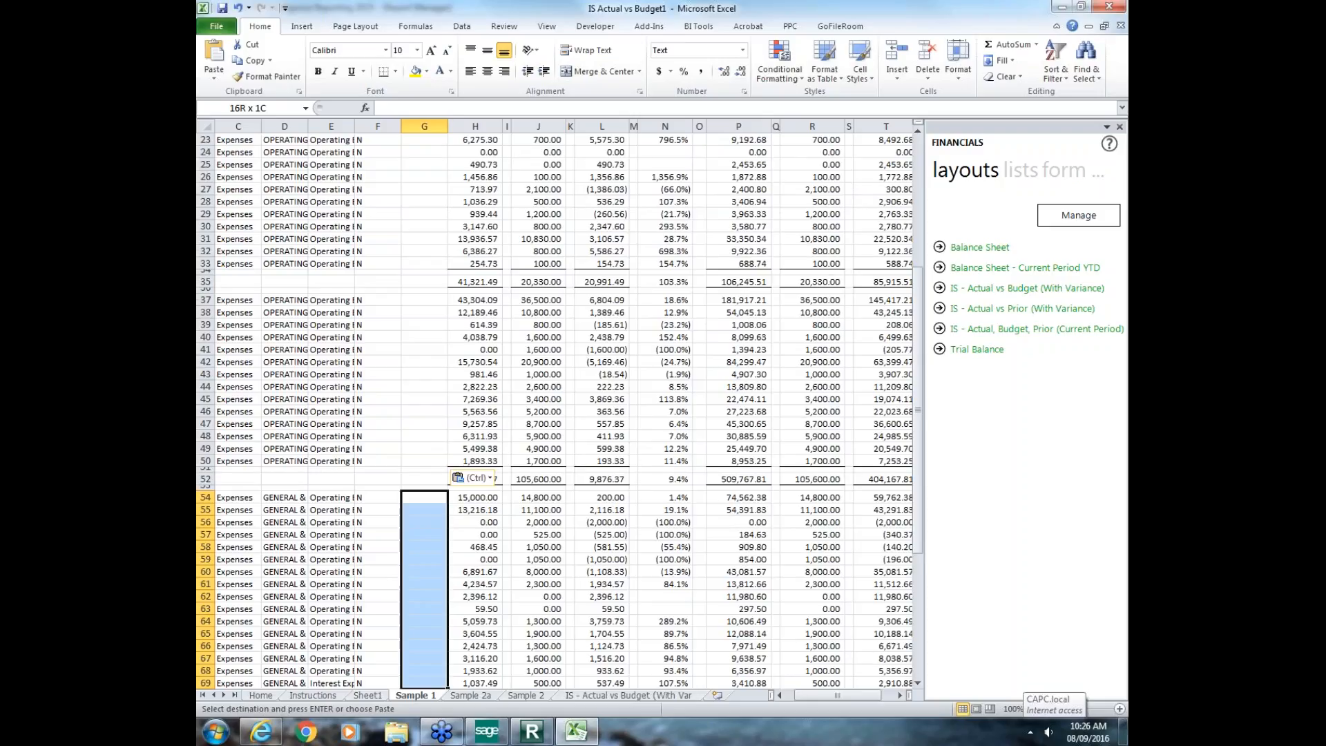
{"action": "key", "text": "ctrl+v"}
Step: Paste the copied row-total formula into G81:G83 for the other income and expense rows
{"action": "key", "text": "Down"}
{"action": "key", "text": "Down"}
{"action": "key", "text": "Down"}
{"action": "key", "text": "Down"}
{"action": "key", "text": "Down"}
{"action": "key", "text": "Down"}
{"action": "key", "text": "Down"}
{"action": "key", "text": "Down"}
{"action": "key", "text": "Down"}
{"action": "key", "text": "Down"}
{"action": "key", "text": "Down"}
{"action": "key", "text": "Down"}
{"action": "key", "text": "Down"}
{"action": "key", "text": "Down"}
{"action": "key", "text": "Down"}
{"action": "key", "text": "Down"}
{"action": "key", "text": "Down"}
{"action": "key", "text": "Down"}
{"action": "key", "text": "Down"}
{"action": "key", "text": "Down"}
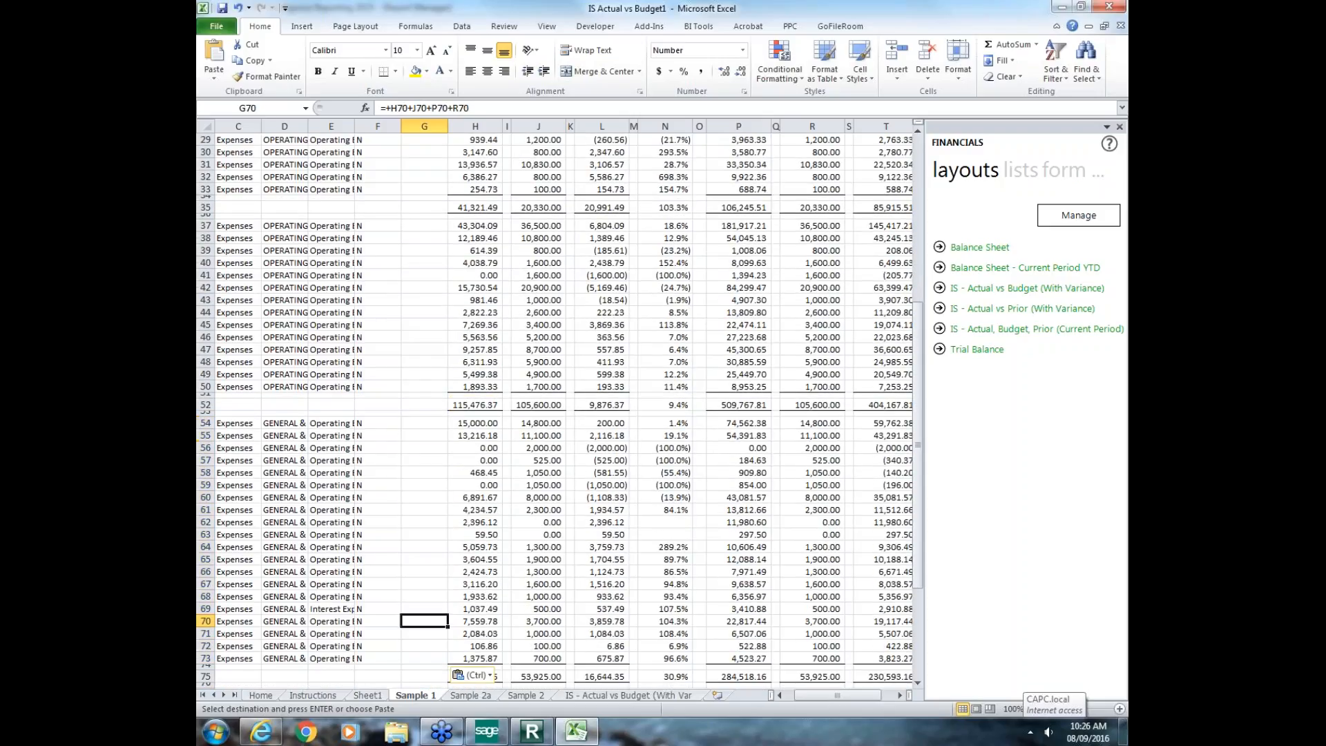
{"action": "key", "text": "Down"}
{"action": "key", "text": "Down"}
{"action": "key", "text": "Down"}
{"action": "key", "text": "Down"}
{"action": "key", "text": "Down"}
{"action": "key", "text": "Down"}
{"action": "key", "text": "Down"}
{"action": "key", "text": "Down"}
{"action": "key", "text": "Down"}
{"action": "key", "text": "Down"}
{"action": "key", "text": "Down"}
{"action": "key", "text": "Down"}
{"action": "key", "text": "Down"}
{"action": "key", "text": "Down"}
{"action": "key", "text": "Down"}
{"action": "key", "text": "Down"}
{"action": "key", "text": "Up"}
{"action": "key", "text": "Up"}
{"action": "key", "text": "Up"}
{"action": "key", "text": "Up"}
{"action": "key", "text": "Up"}
{"action": "key", "text": "Up"}
{"action": "key", "text": "Up"}
{"action": "key", "text": "Up"}
{"action": "key", "text": "Up"}
{"action": "key", "text": "Up"}
{"action": "key", "text": "Up"}
{"action": "key", "text": "Up"}
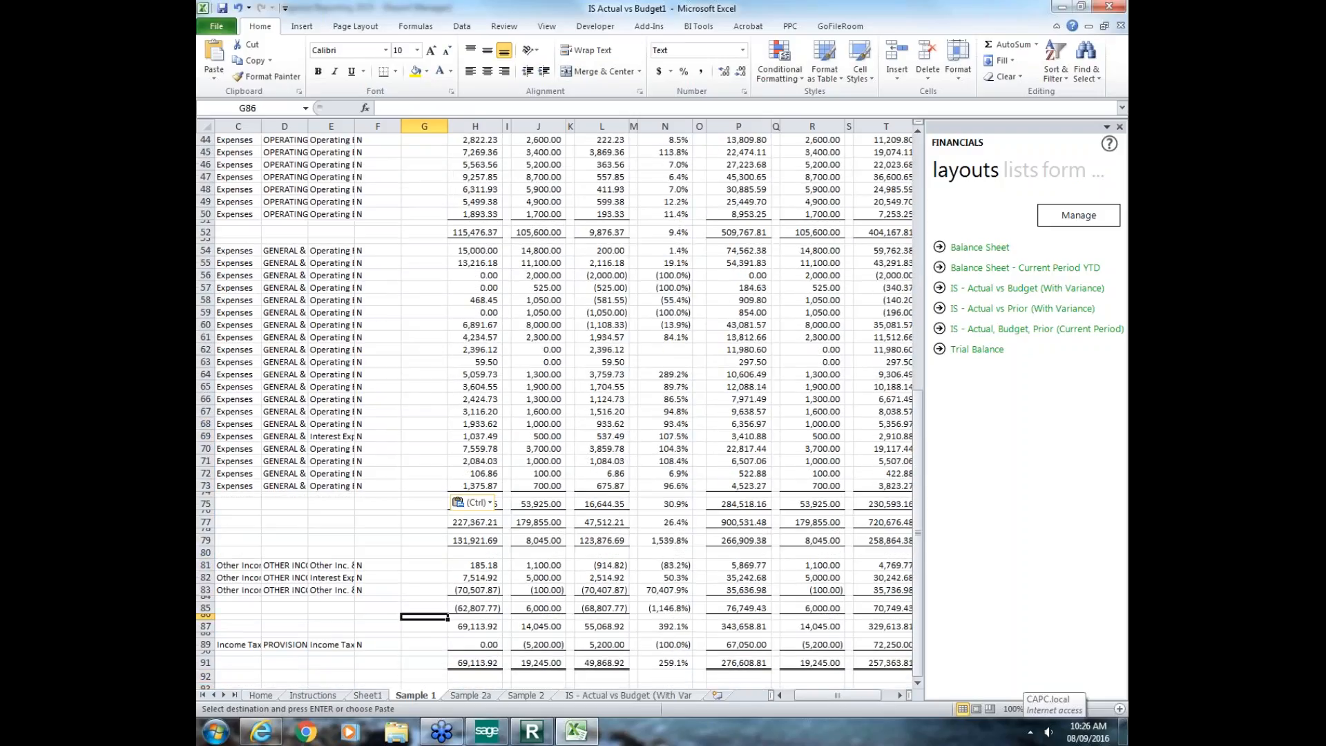
{"action": "key", "text": "Down"}
{"action": "key", "text": "shift+Down"}
{"action": "key", "text": "shift+Down"}
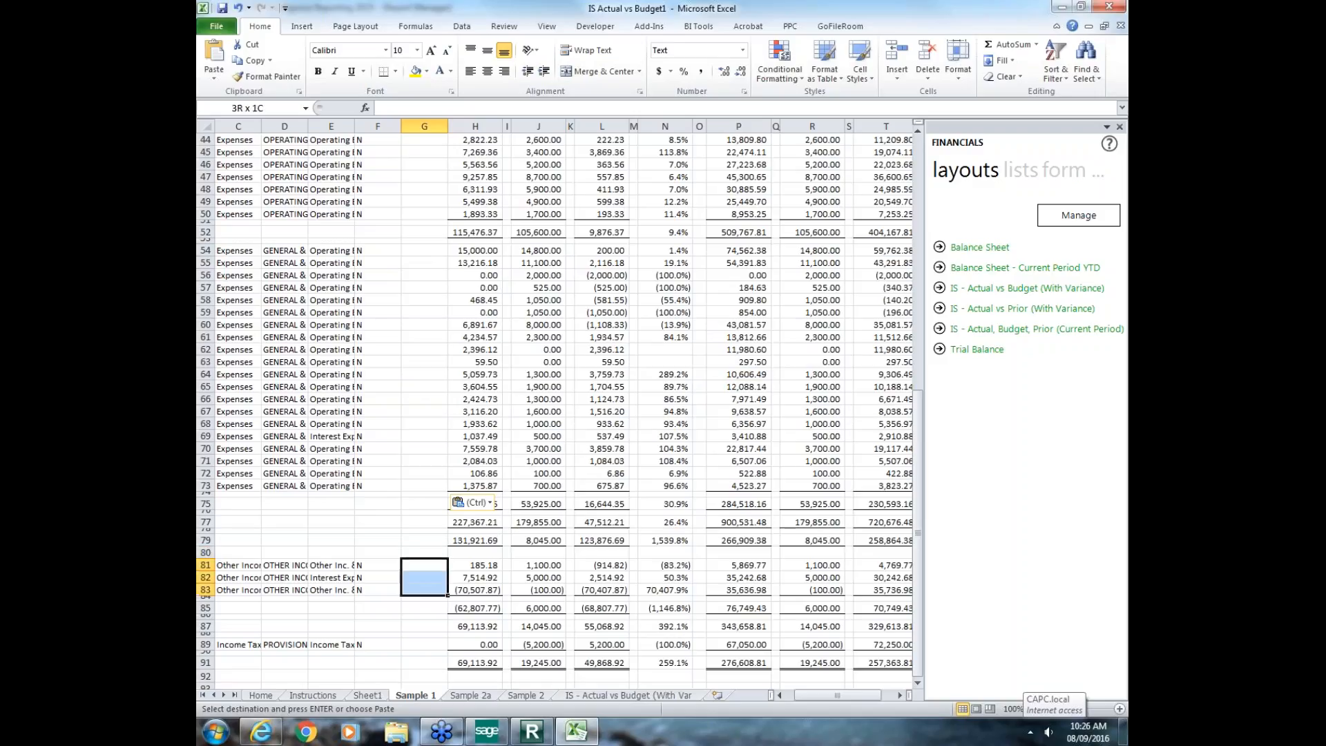
{"action": "key", "text": "ctrl+v"}
Step: Copy the row-total formula from G83 into G89 for the provision for income taxes row
{"action": "key", "text": "Down"}
{"action": "key", "text": "Down"}
{"action": "key", "text": "Down"}
{"action": "key", "text": "Down"}
{"action": "key", "text": "Down"}
{"action": "key", "text": "Down"}
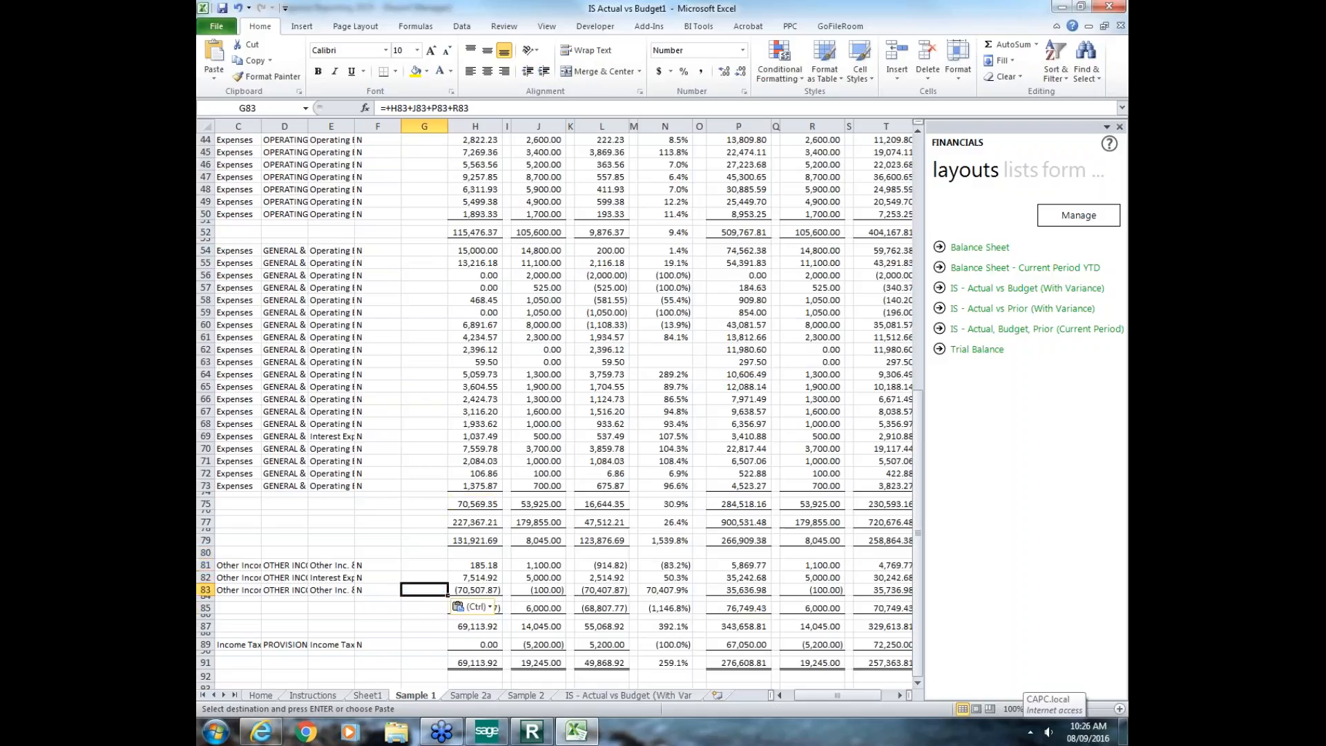
{"action": "key", "text": "Down"}
{"action": "key", "text": "ctrl"}
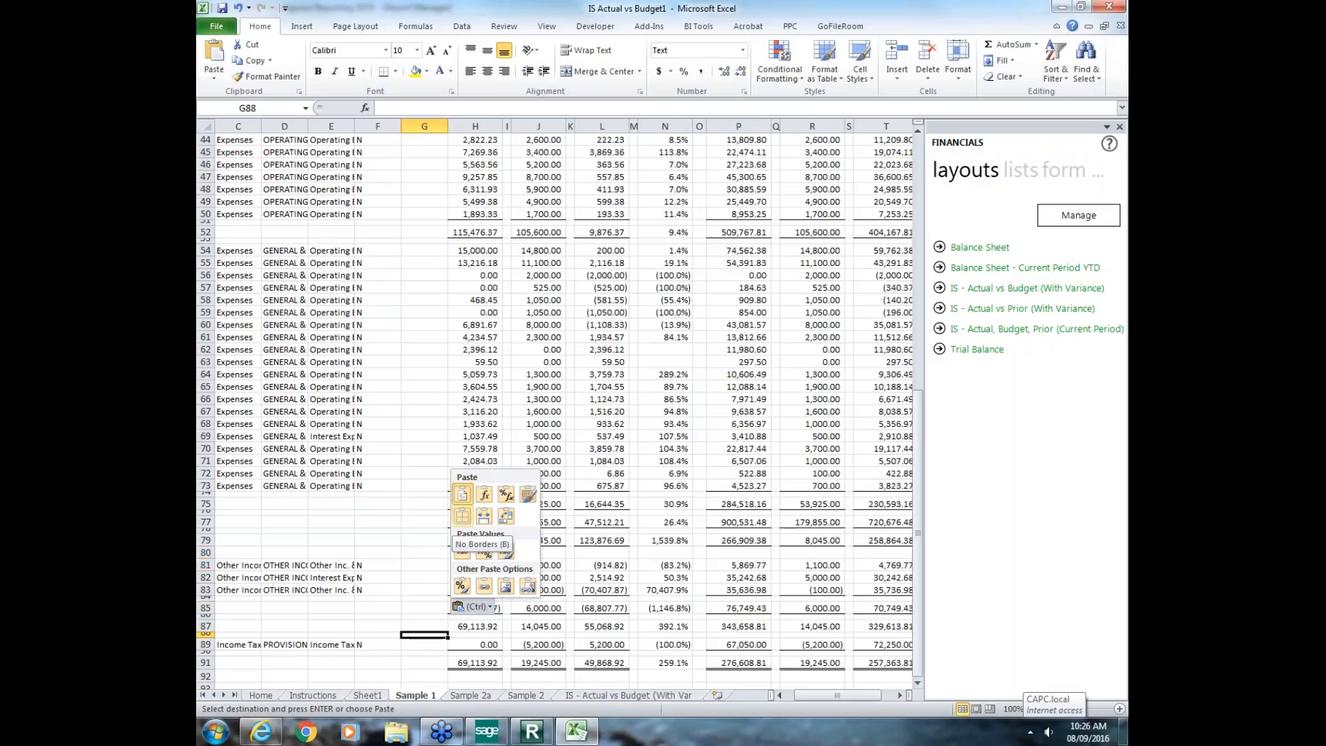
{"action": "key", "text": "Escape"}
{"action": "key", "text": "Up"}
{"action": "key", "text": "Up"}
{"action": "key", "text": "Up"}
{"action": "key", "text": "Up"}
{"action": "key", "text": "Up"}
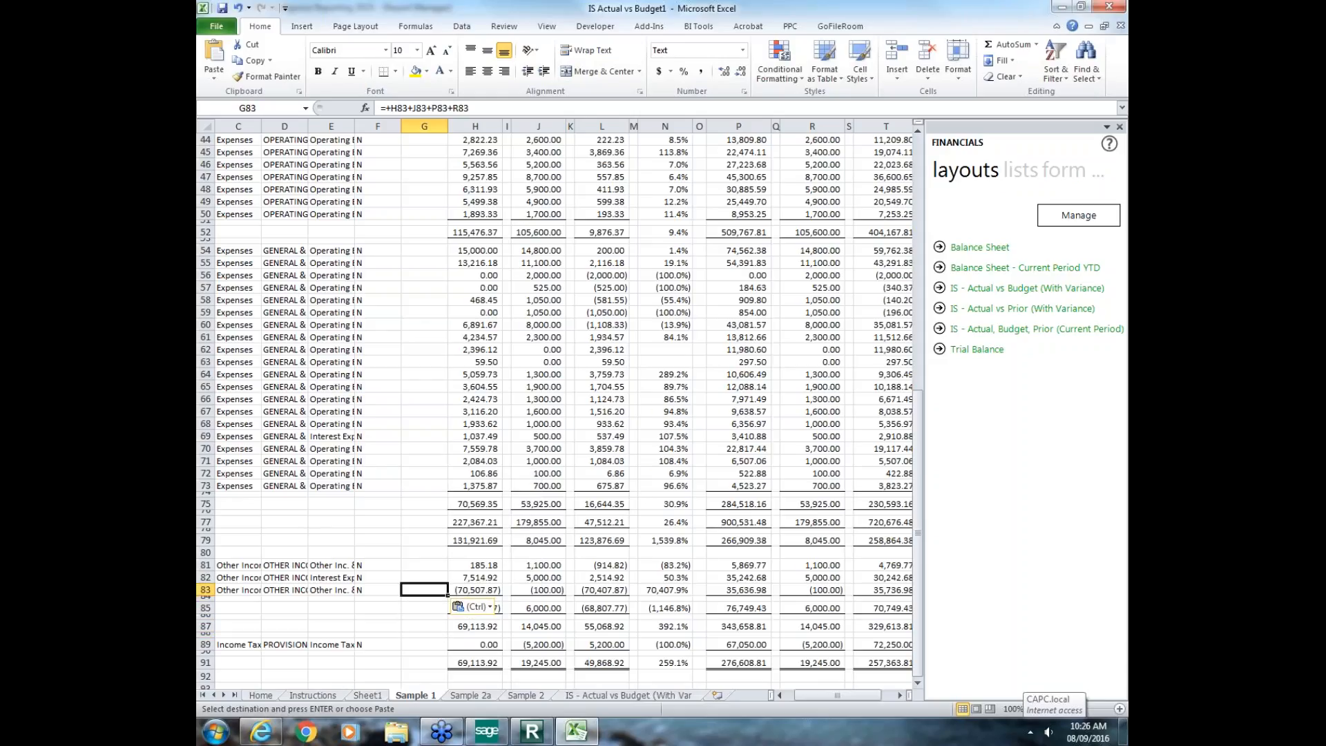
{"action": "key", "text": "ctrl+c"}
{"action": "key", "text": "Down"}
{"action": "key", "text": "Down"}
{"action": "key", "text": "Down"}
{"action": "key", "text": "Down"}
{"action": "key", "text": "Down"}
{"action": "key", "text": "Down"}
{"action": "key", "text": "ctrl+v"}
{"action": "key", "text": "Escape"}
Step: Overwrite the current-period actual and budget amounts of the general and administrative Insurance expense, H65 and J65, with 0
{"action": "key", "text": "Up"}
{"action": "key", "text": "Up"}
{"action": "key", "text": "Up"}
{"action": "key", "text": "Up"}
{"action": "key", "text": "Up"}
{"action": "key", "text": "Up"}
{"action": "key", "text": "Up"}
{"action": "key", "text": "Up"}
{"action": "key", "text": "Up"}
{"action": "key", "text": "Up"}
{"action": "key", "text": "Up"}
{"action": "key", "text": "Up"}
{"action": "key", "text": "Up"}
{"action": "key", "text": "Up"}
{"action": "key", "text": "Up"}
{"action": "key", "text": "Up"}
{"action": "key", "text": "Up"}
{"action": "key", "text": "Up"}
{"action": "key", "text": "Up"}
{"action": "key", "text": "Up"}
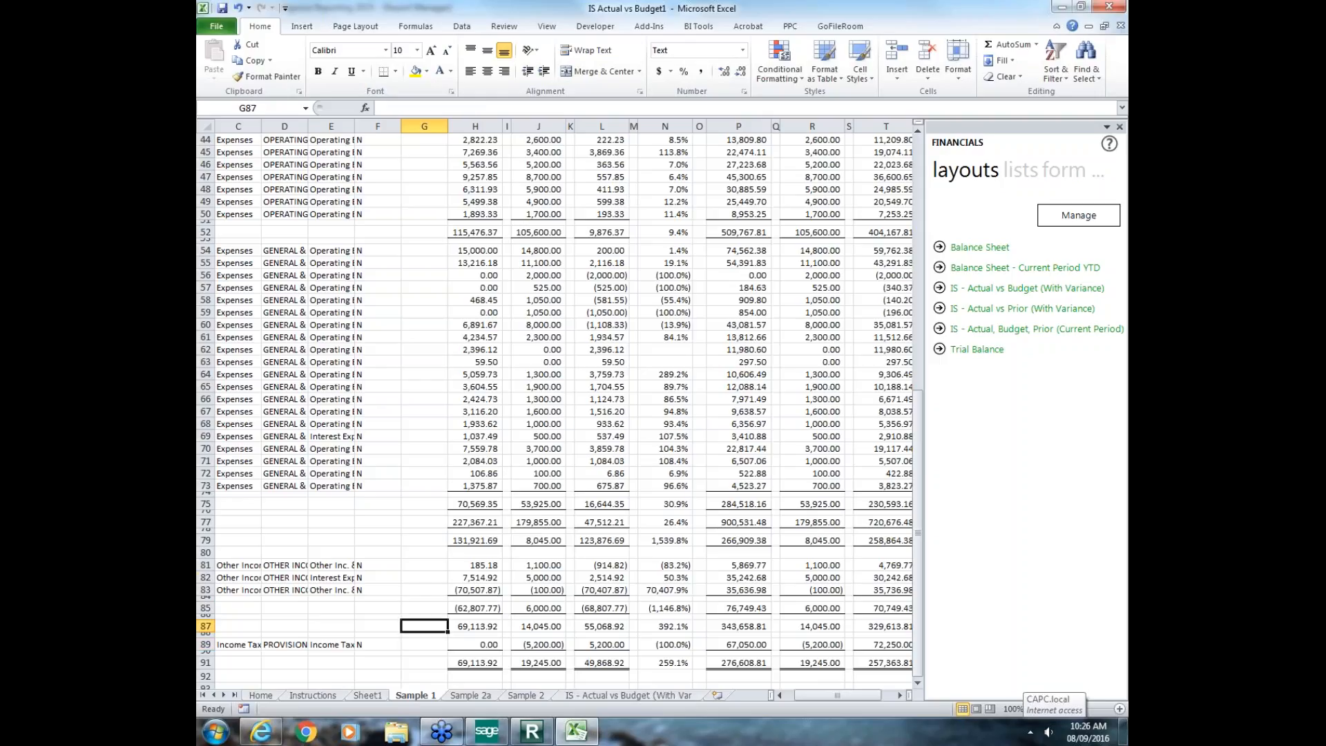
{"action": "key", "text": "Up"}
{"action": "key", "text": "Right"}
{"action": "key", "text": "Right"}
{"action": "key", "text": "Left"}
{"action": "key", "text": "Left"}
{"action": "key", "text": "Left"}
{"action": "key", "text": "Left"}
{"action": "key", "text": "Left"}
{"action": "key", "text": "Left"}
{"action": "key", "text": "Left"}
{"action": "key", "text": "Right"}
{"action": "key", "text": "Right"}
{"action": "key", "text": "Right"}
{"action": "key", "text": "Right"}
{"action": "key", "text": "Right"}
{"action": "key", "text": "Right"}
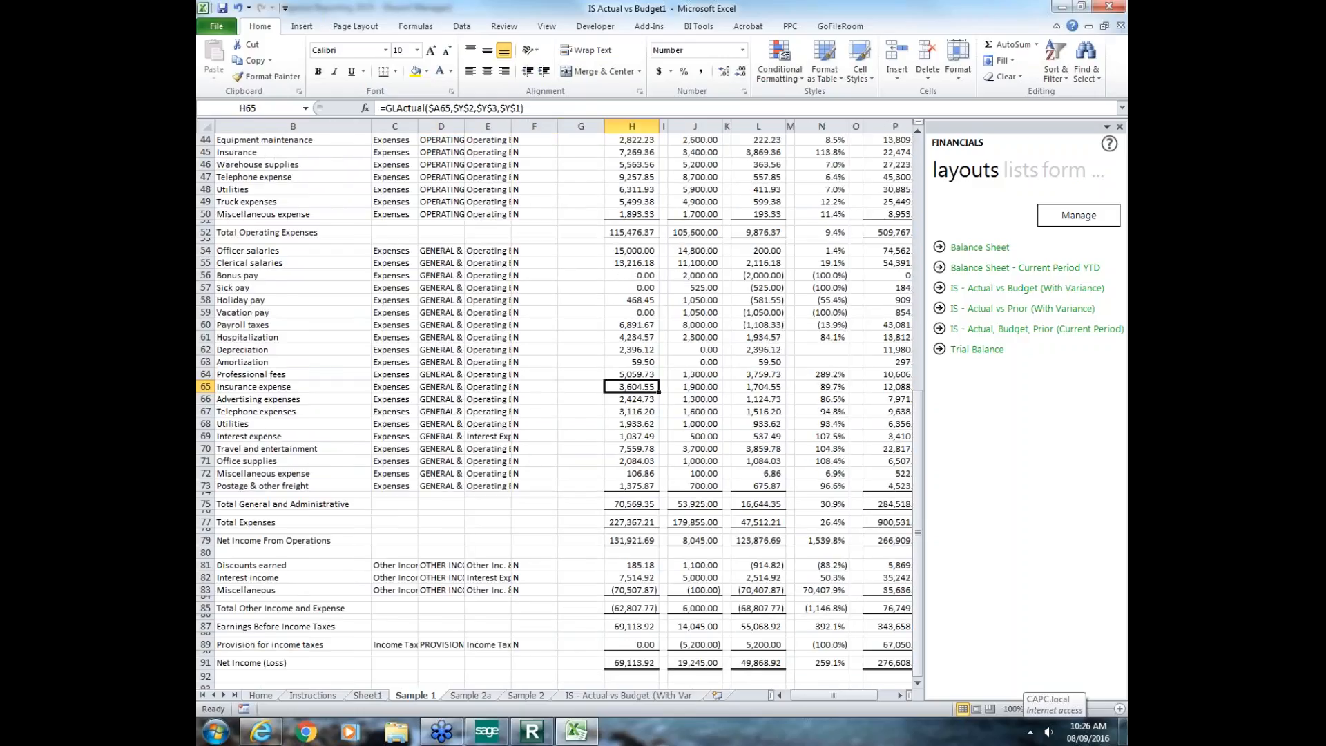
{"action": "type", "text": "0"}
{"action": "key", "text": "Right"}
{"action": "key", "text": "Right"}
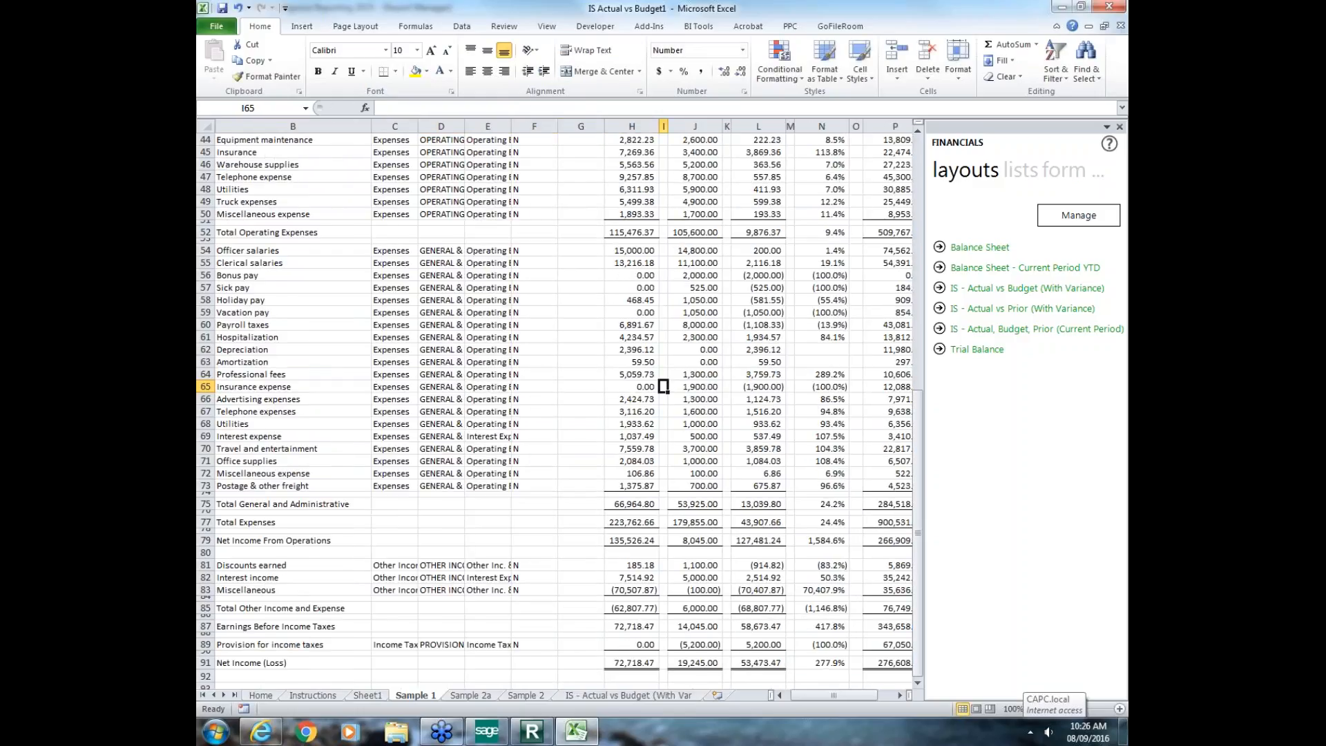
{"action": "type", "text": "0"}
Step: Overwrite the second-block actual and budget amounts of the same Insurance expense row, P65 and R65, with 0
{"action": "key", "text": "Right"}
{"action": "key", "text": "Right"}
{"action": "key", "text": "Right"}
{"action": "key", "text": "Right"}
{"action": "key", "text": "Right"}
{"action": "key", "text": "Right"}
{"action": "key", "text": "Right"}
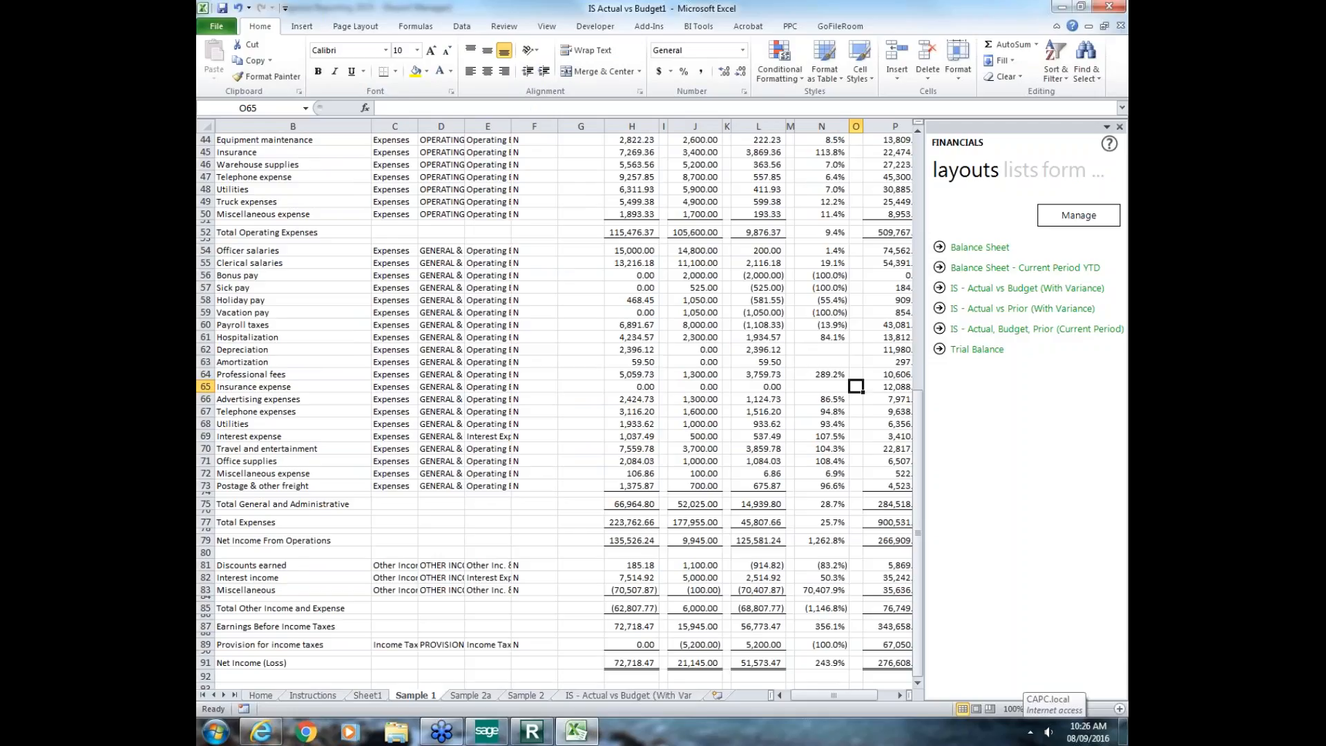
{"action": "key", "text": "Left"}
{"action": "key", "text": "Left"}
{"action": "key", "text": "Right"}
{"action": "type", "text": "0"}
{"action": "key", "text": "Right"}
{"action": "key", "text": "Right"}
{"action": "key", "text": "Right"}
{"action": "key", "text": "Right"}
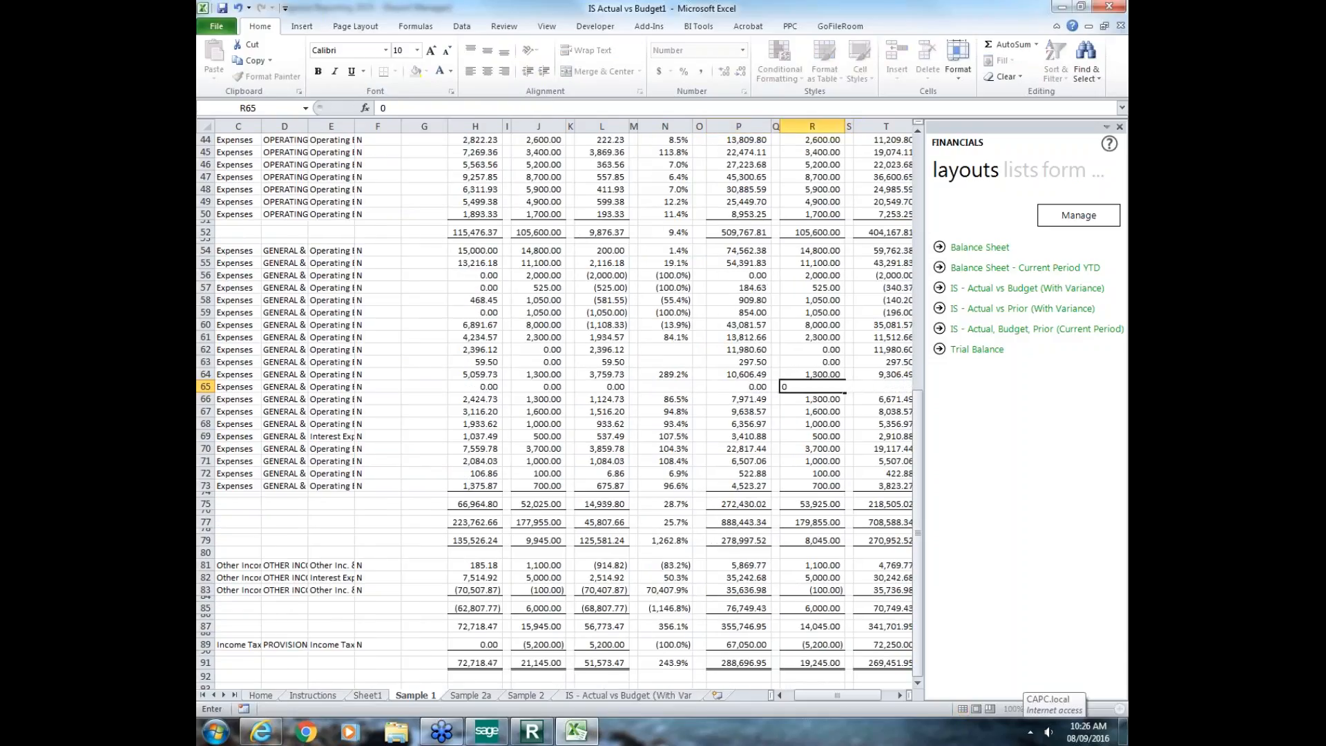
{"action": "key", "text": "Left"}
{"action": "key", "text": "Left"}
{"action": "key", "text": "Left"}
{"action": "key", "text": "Left"}
{"action": "key", "text": "Left"}
{"action": "key", "text": "Left"}
{"action": "key", "text": "Left"}
{"action": "key", "text": "Left"}
{"action": "key", "text": "Left"}
{"action": "key", "text": "Left"}
{"action": "key", "text": "Left"}
{"action": "key", "text": "Left"}
{"action": "key", "text": "Left"}
{"action": "key", "text": "Left"}
{"action": "key", "text": "Left"}
{"action": "key", "text": "Left"}
{"action": "key", "text": "Left"}
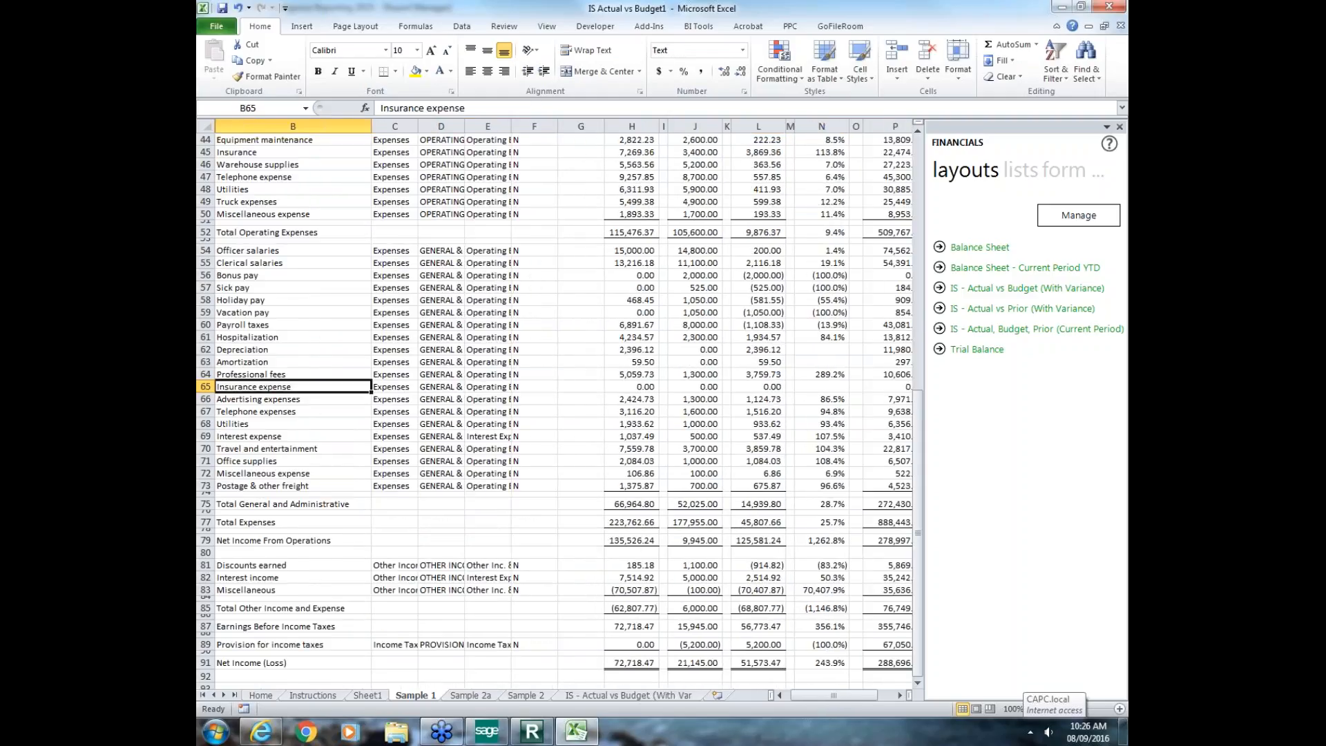
Step: Switch to the Report Manager and save the IS Actual vs Budget1 workbook as the report's Excel template, replacing the existing file
{"action": "left_click", "coordinate": [545, 736]}
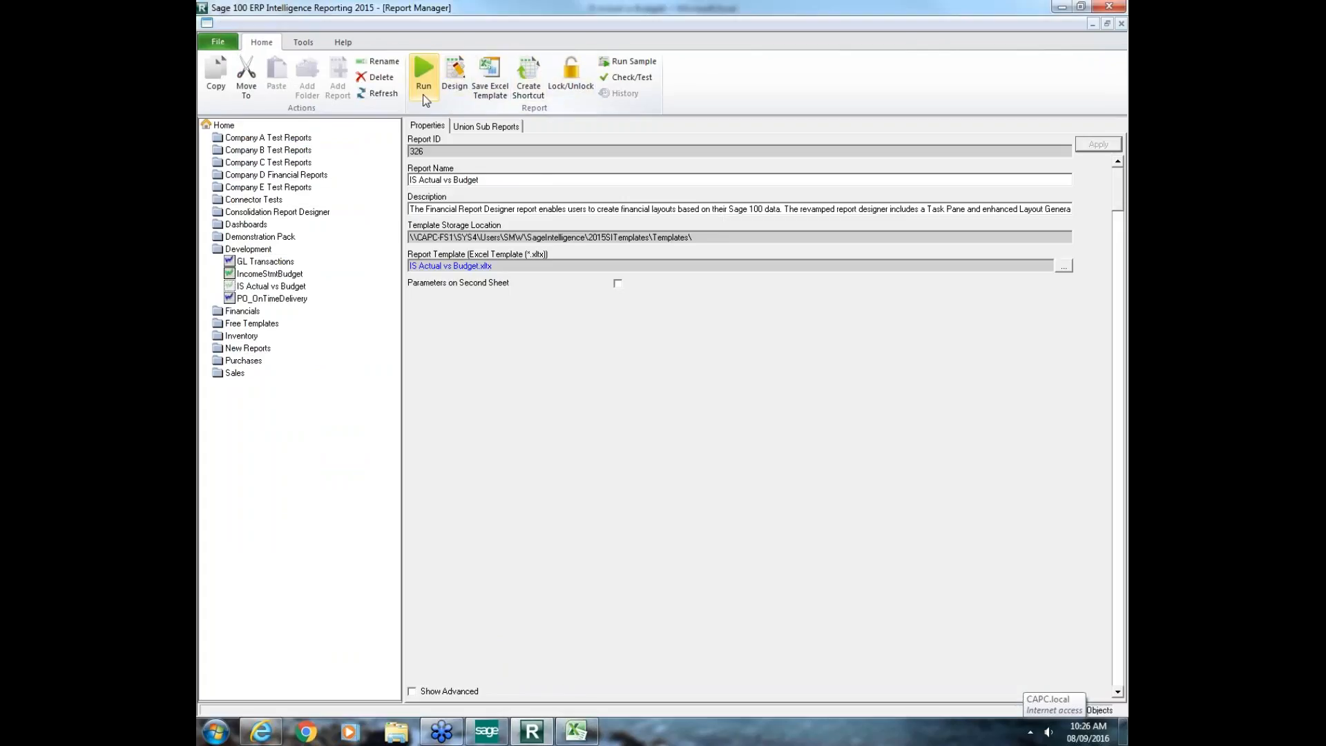
{"action": "left_click", "coordinate": [492, 97]}
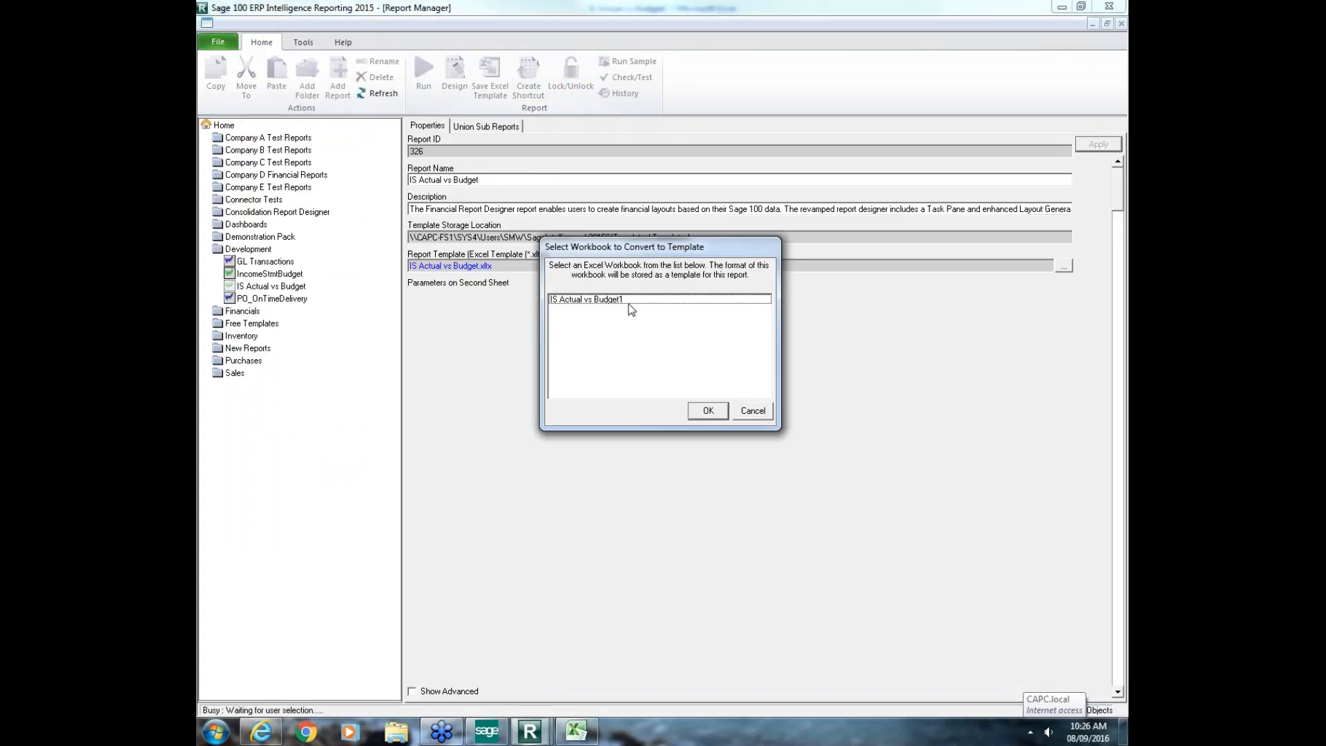
{"action": "left_click", "coordinate": [630, 301]}
{"action": "left_click", "coordinate": [701, 412]}
{"action": "left_click", "coordinate": [715, 352]}
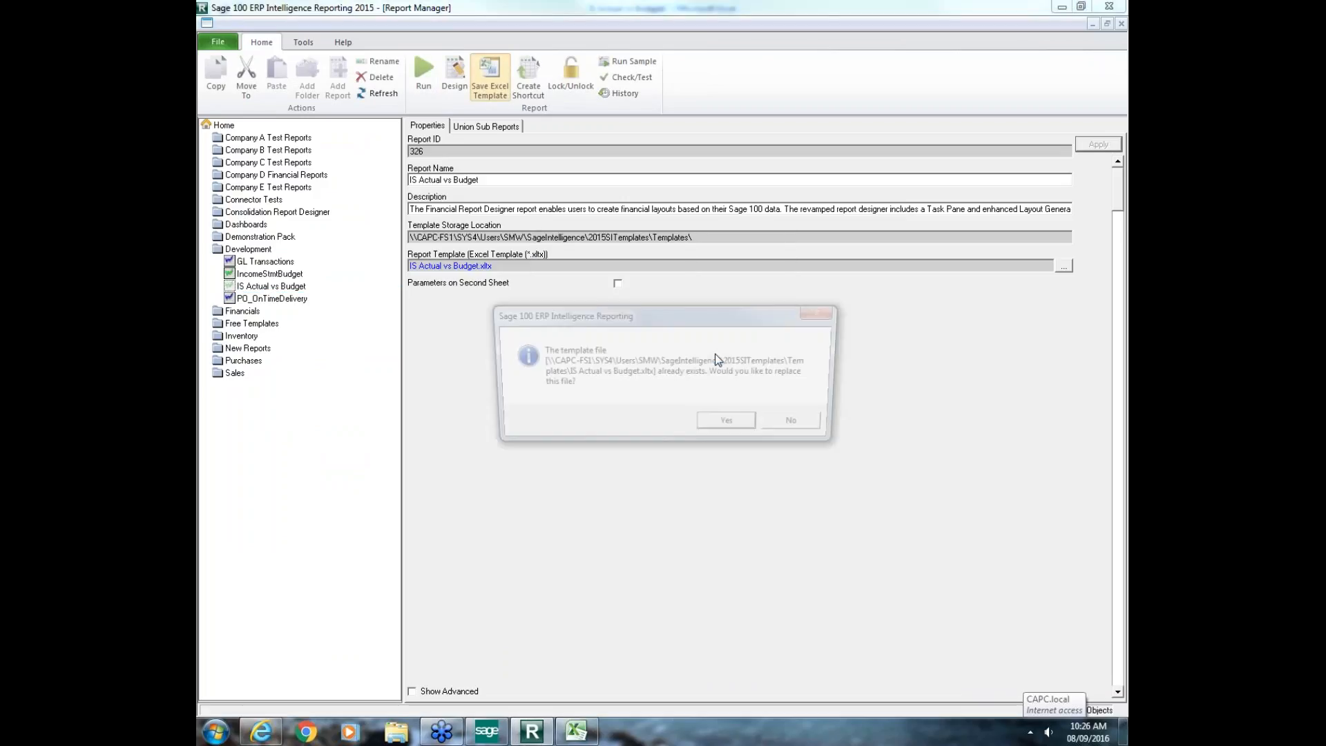
{"action": "left_click", "coordinate": [736, 431]}
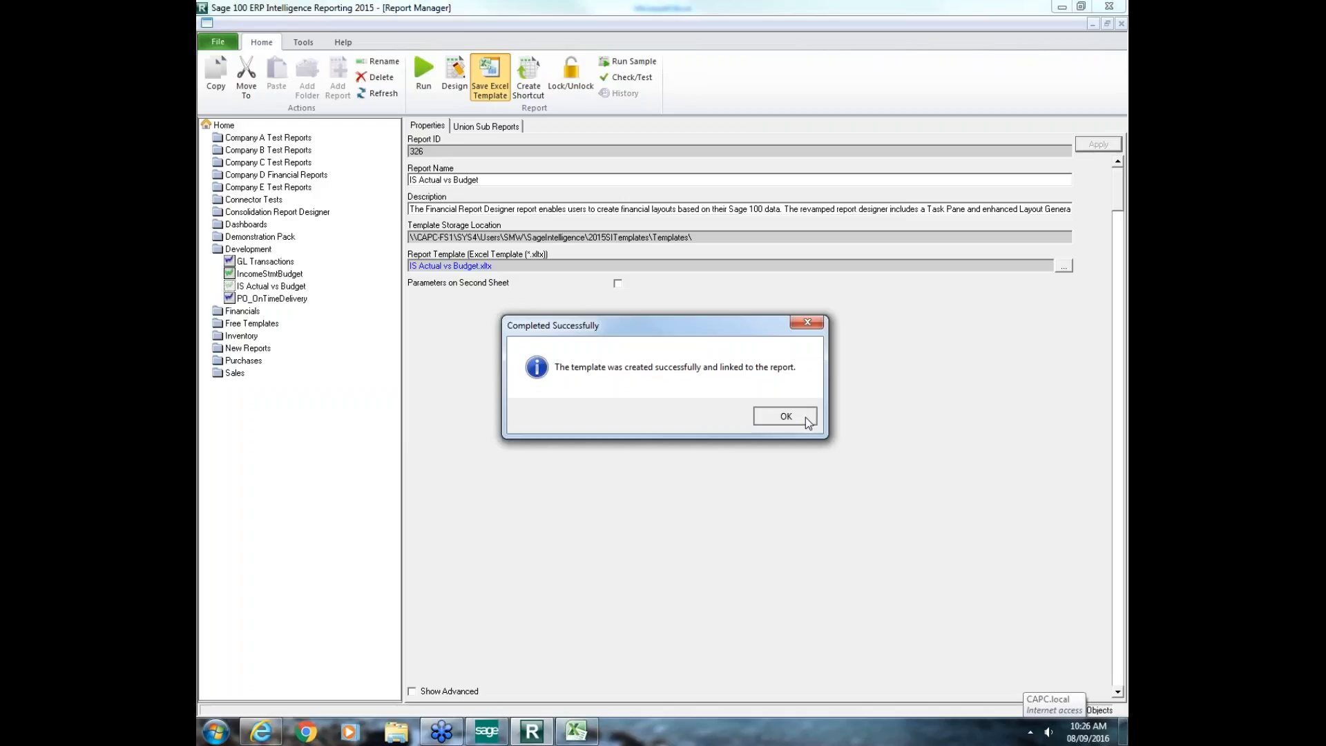
{"action": "left_click", "coordinate": [806, 417]}
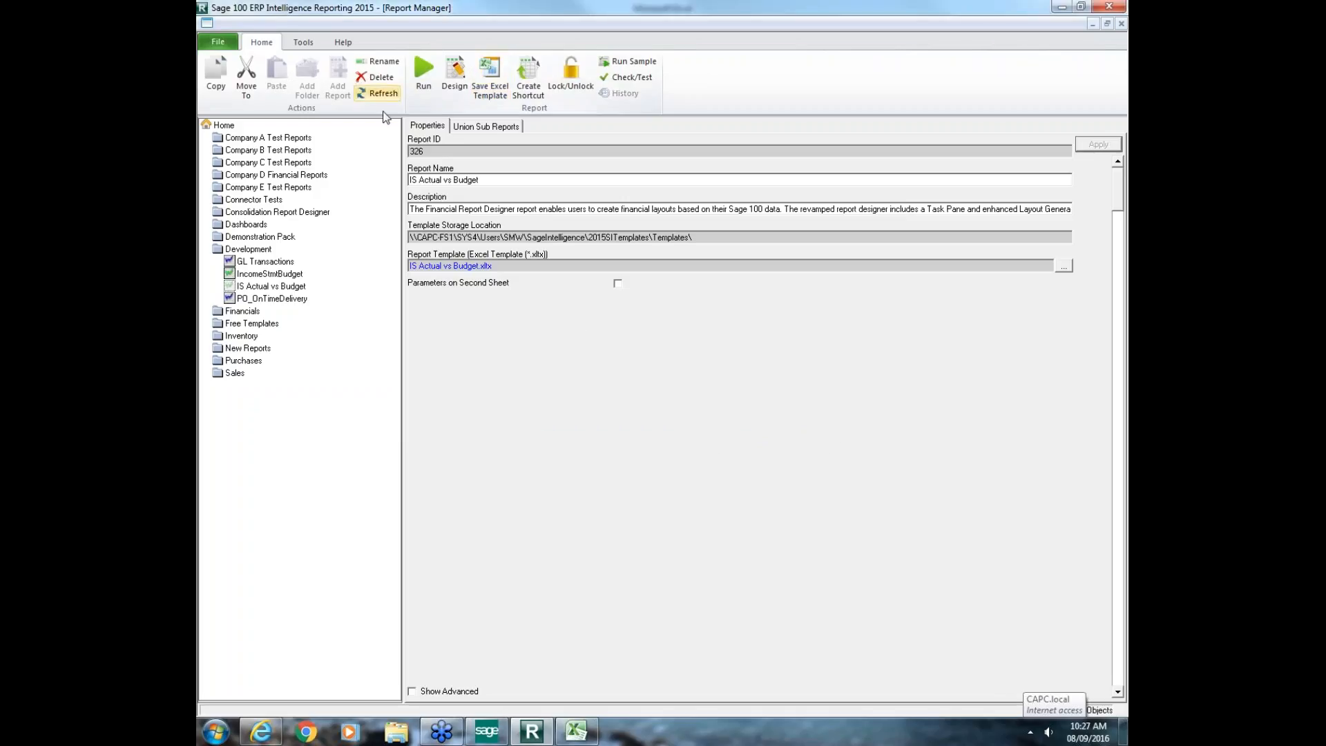
Step: Show the advanced properties of the IS Actual vs Budget report and open the parameters of its ZeroingII add-in
{"action": "left_click", "coordinate": [277, 286]}
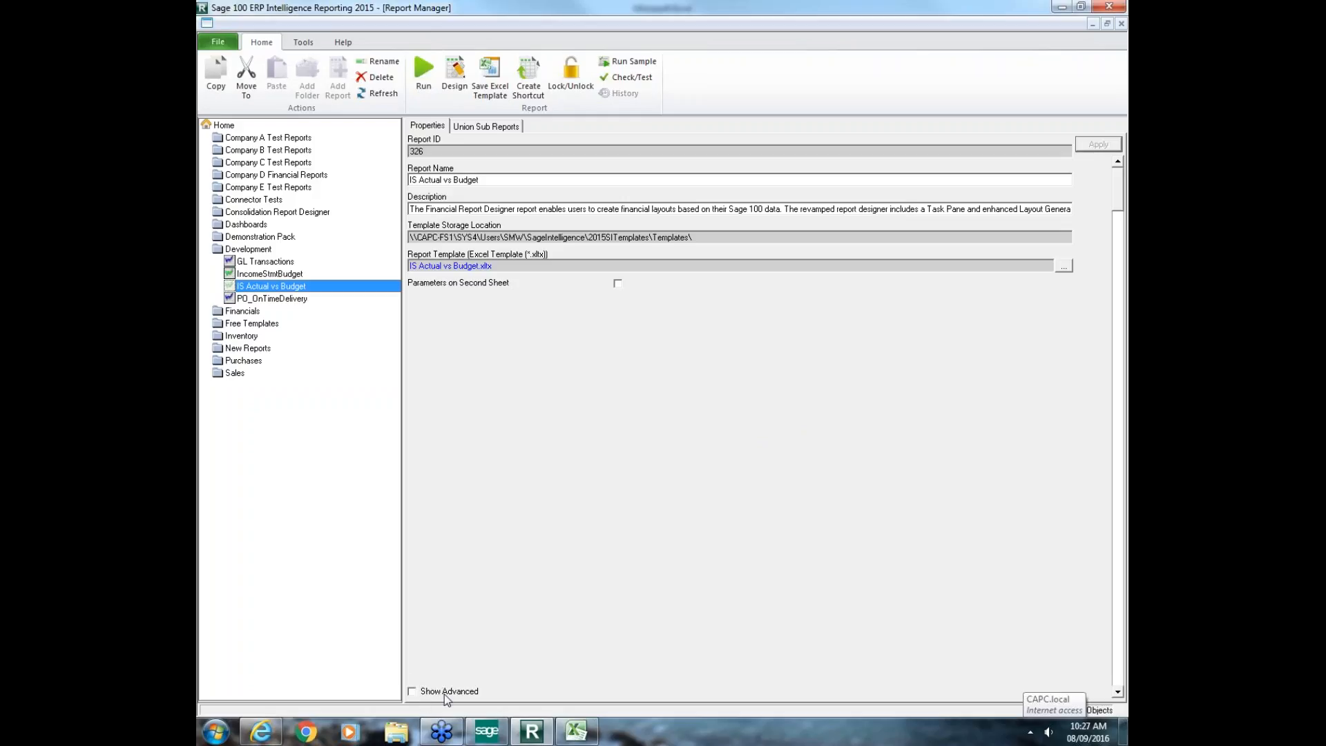
{"action": "left_click", "coordinate": [418, 695]}
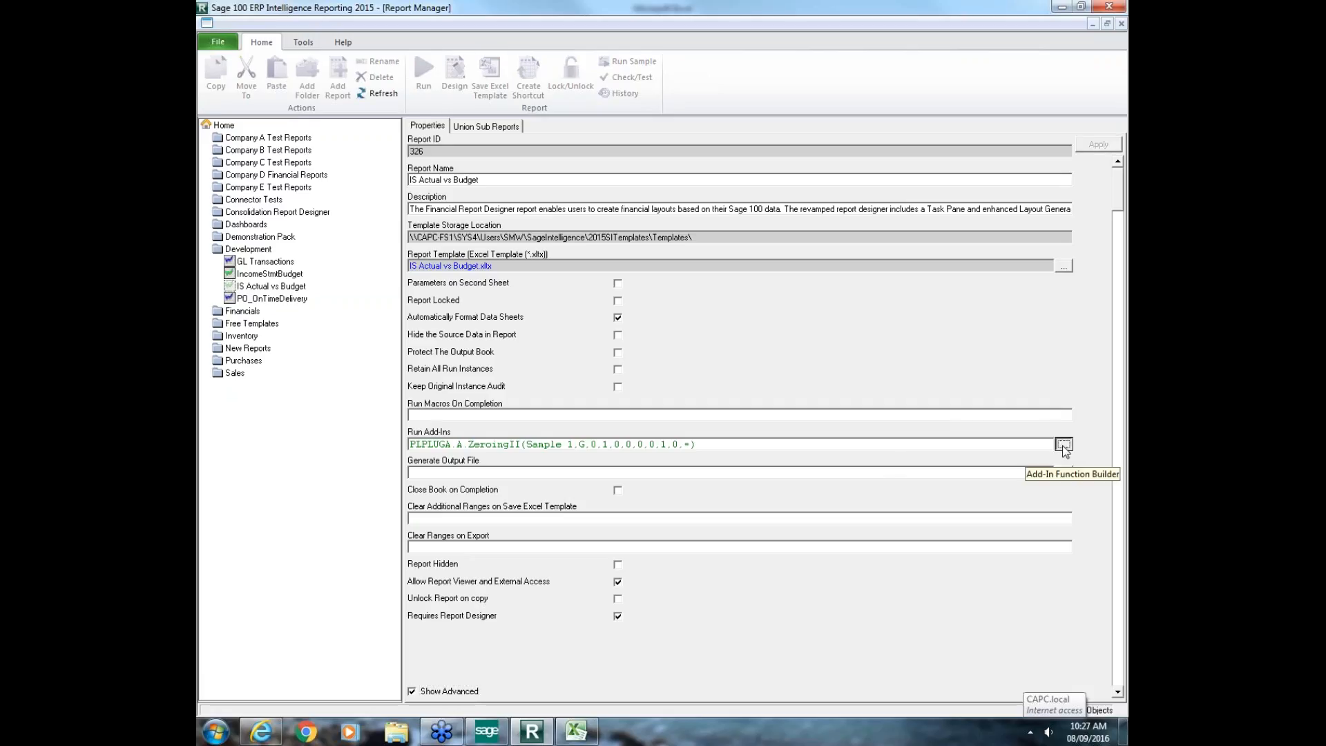
{"action": "left_click", "coordinate": [1063, 448]}
{"action": "double_click", "coordinate": [643, 277]}
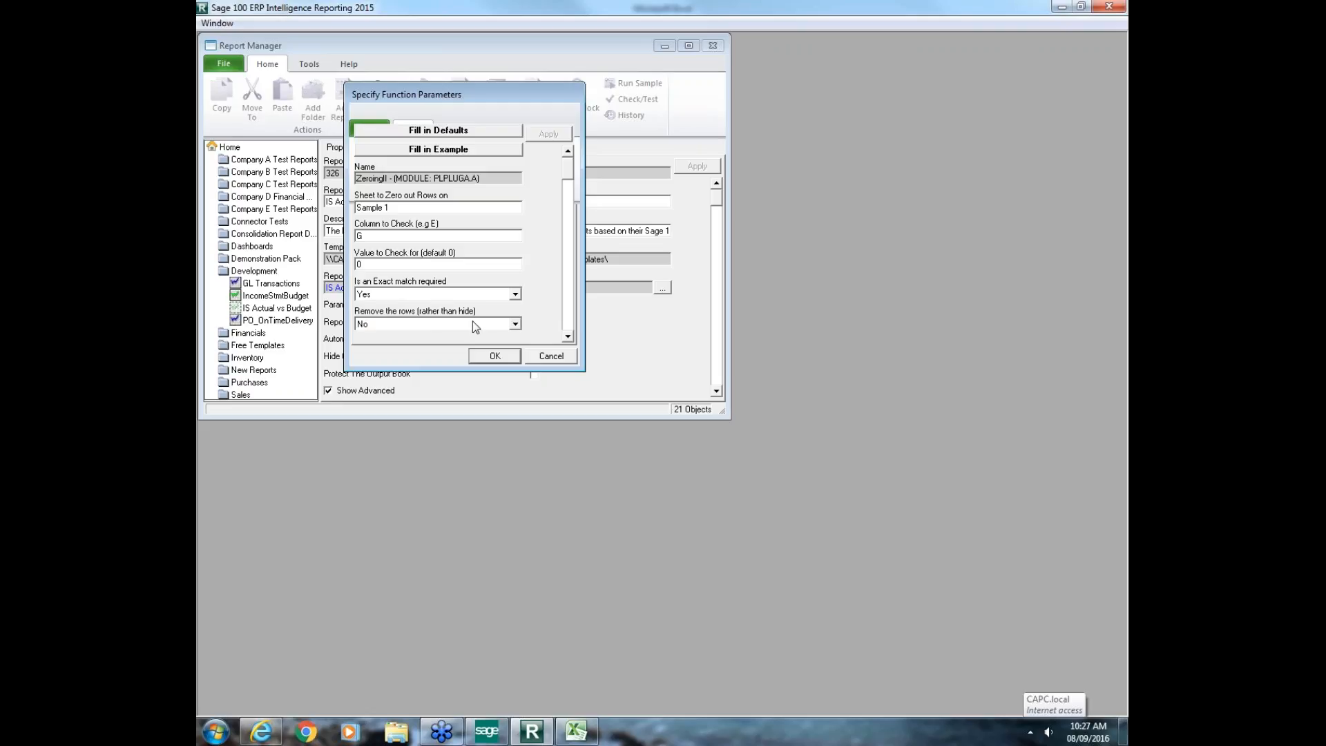
Step: Keep row removal set to No in the ZeroingII parameters, review the remaining options and accept the function
{"action": "left_click", "coordinate": [515, 324]}
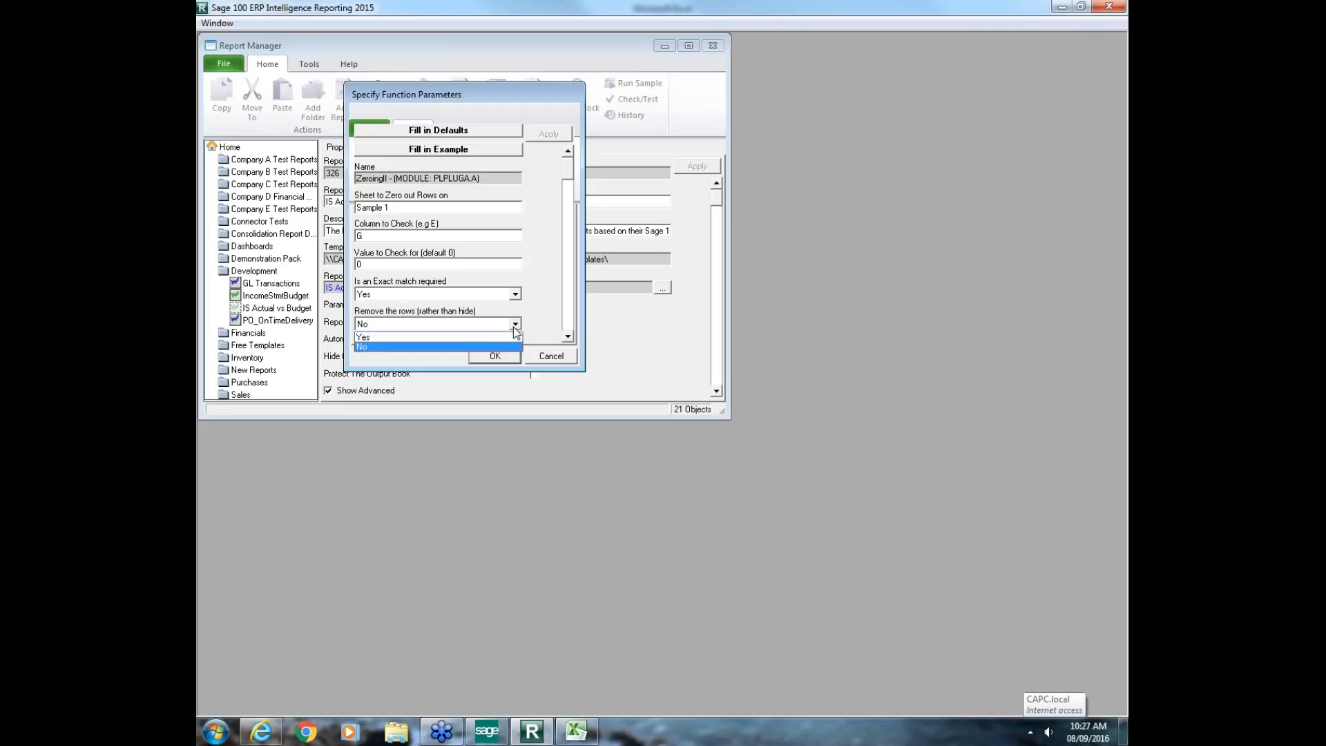
{"action": "left_click", "coordinate": [512, 348]}
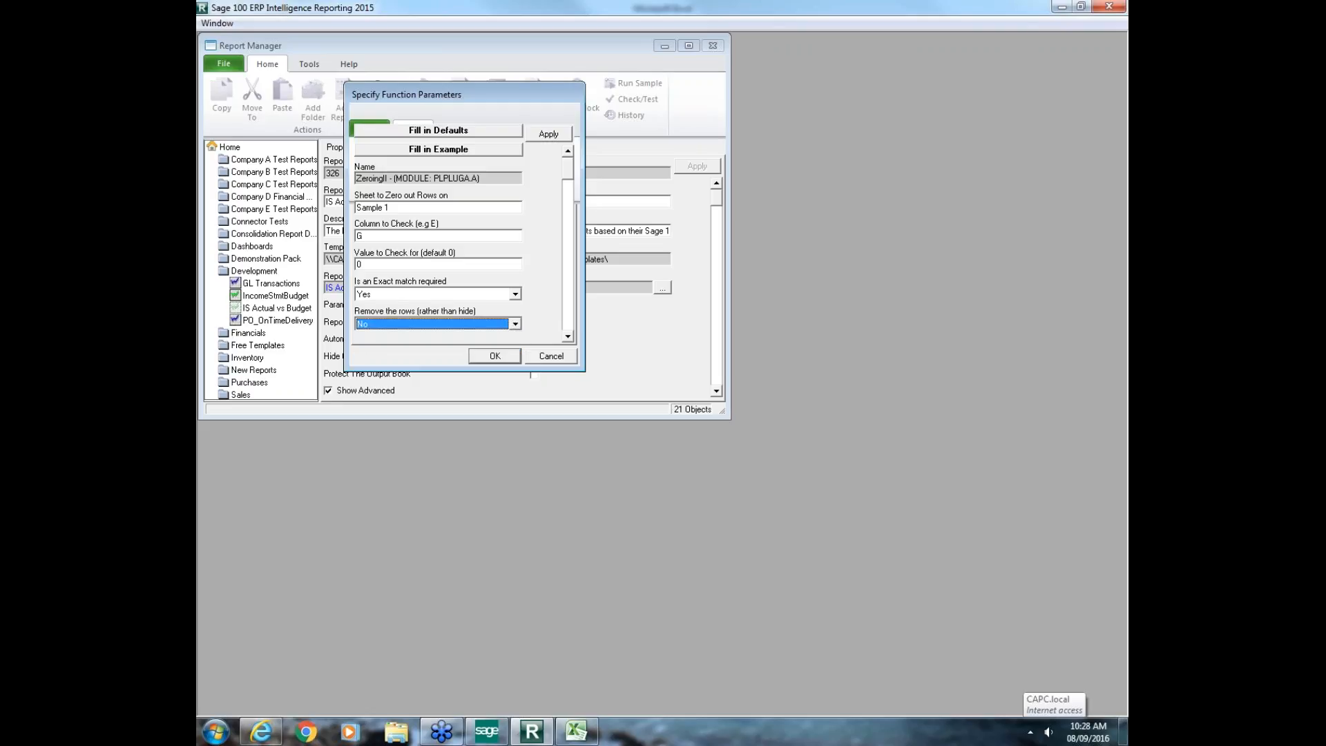
{"action": "left_click", "coordinate": [567, 338]}
{"action": "left_click", "coordinate": [567, 339]}
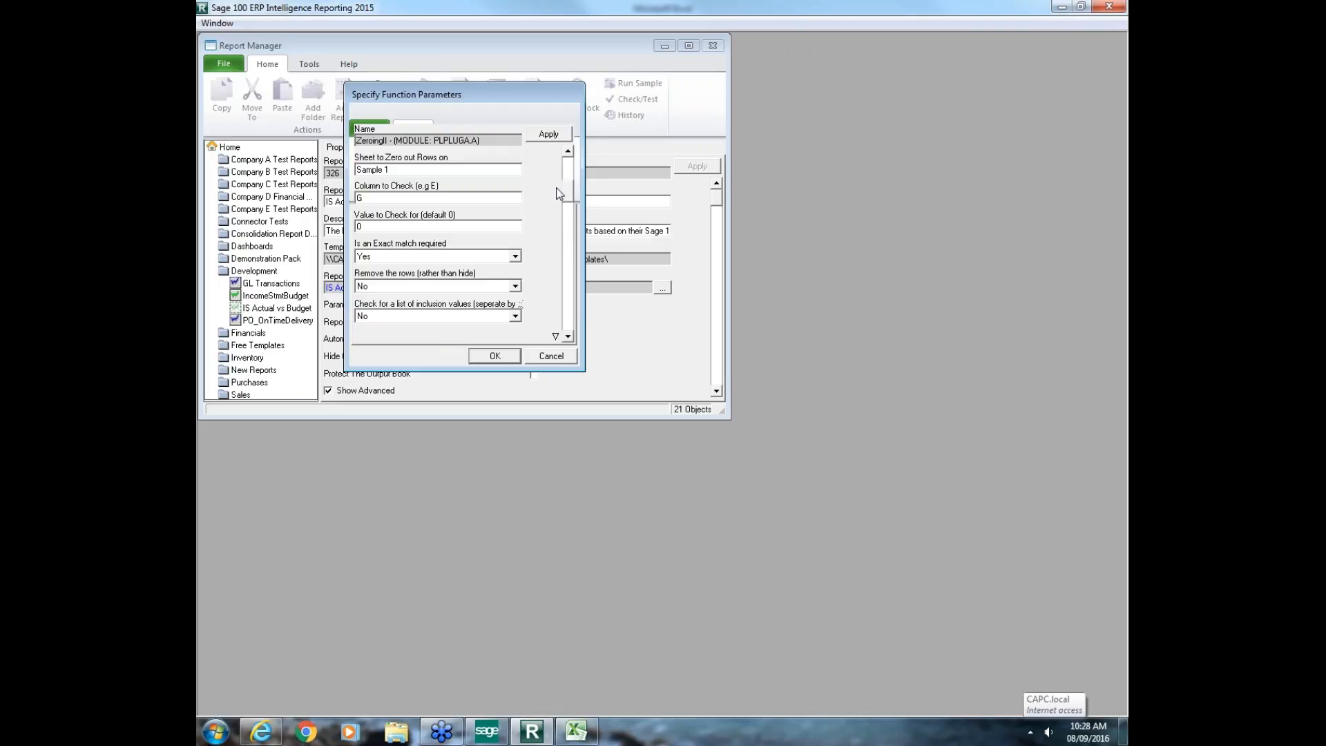
{"action": "scroll", "coordinate": [569, 168], "scroll_direction": "up", "scroll_amount": 1}
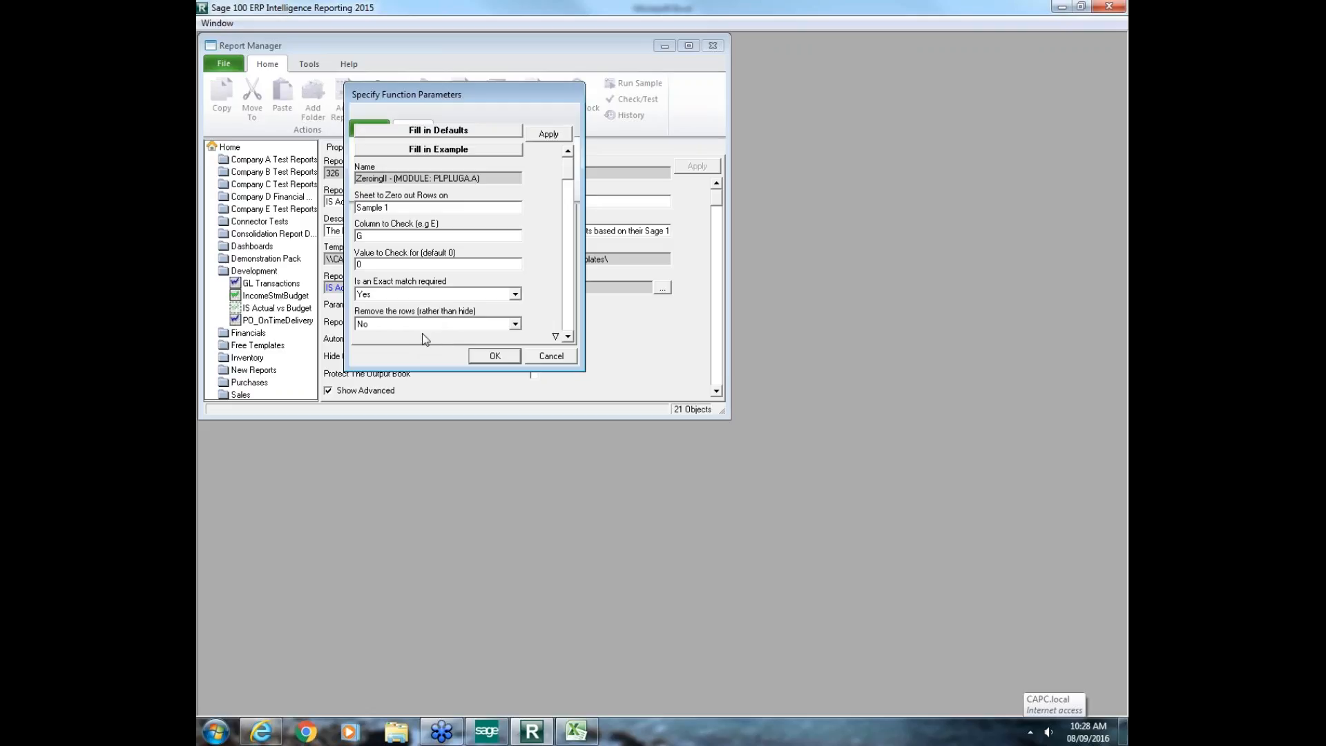
{"action": "left_click", "coordinate": [484, 356]}
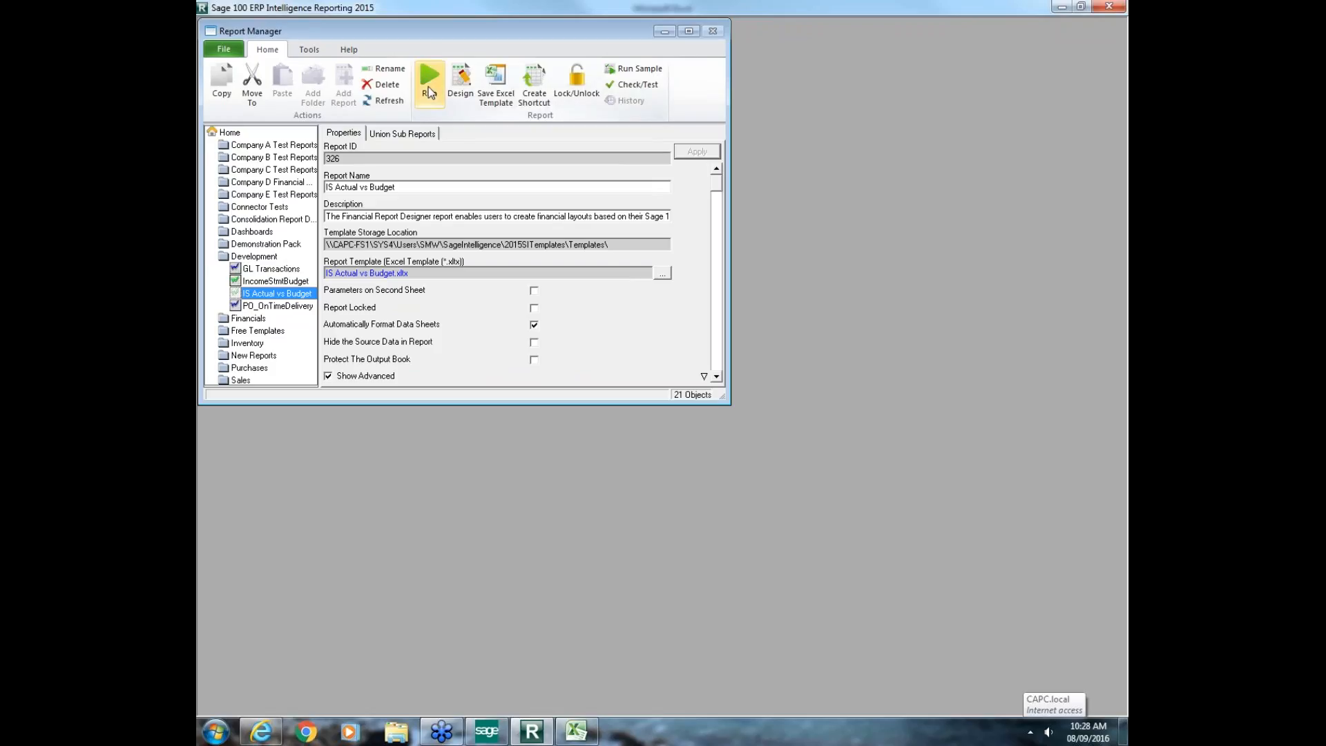
Step: Run the IS Actual vs Budget report and switch to the output workbook in Excel
{"action": "left_click", "coordinate": [689, 31]}
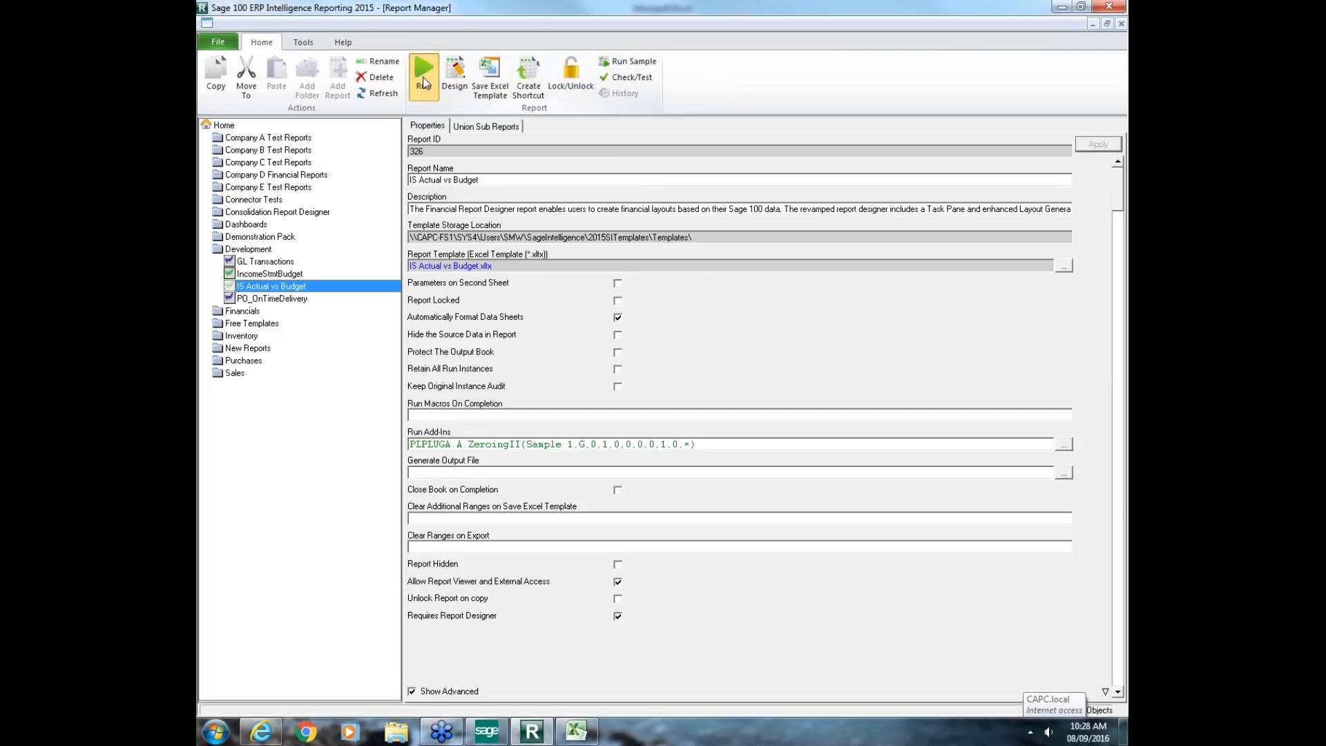
{"action": "left_click", "coordinate": [423, 76]}
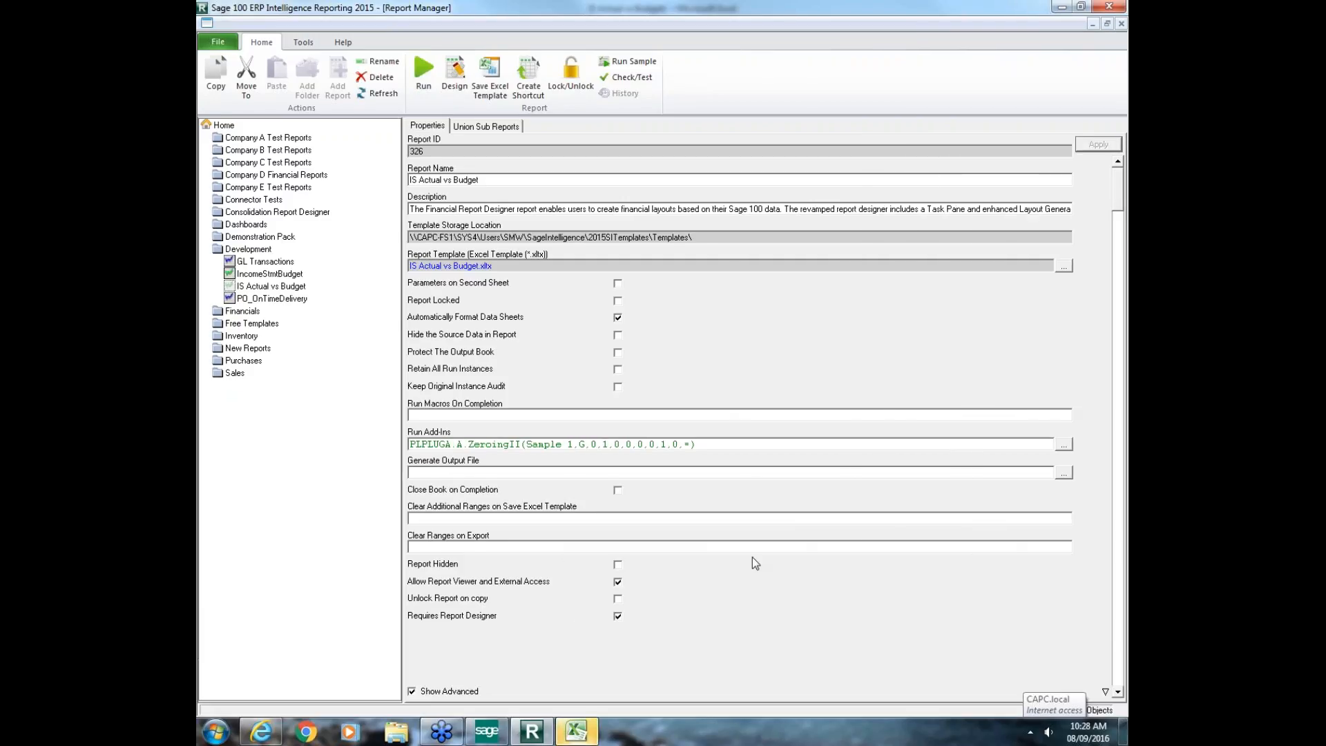
{"action": "left_click", "coordinate": [586, 738]}
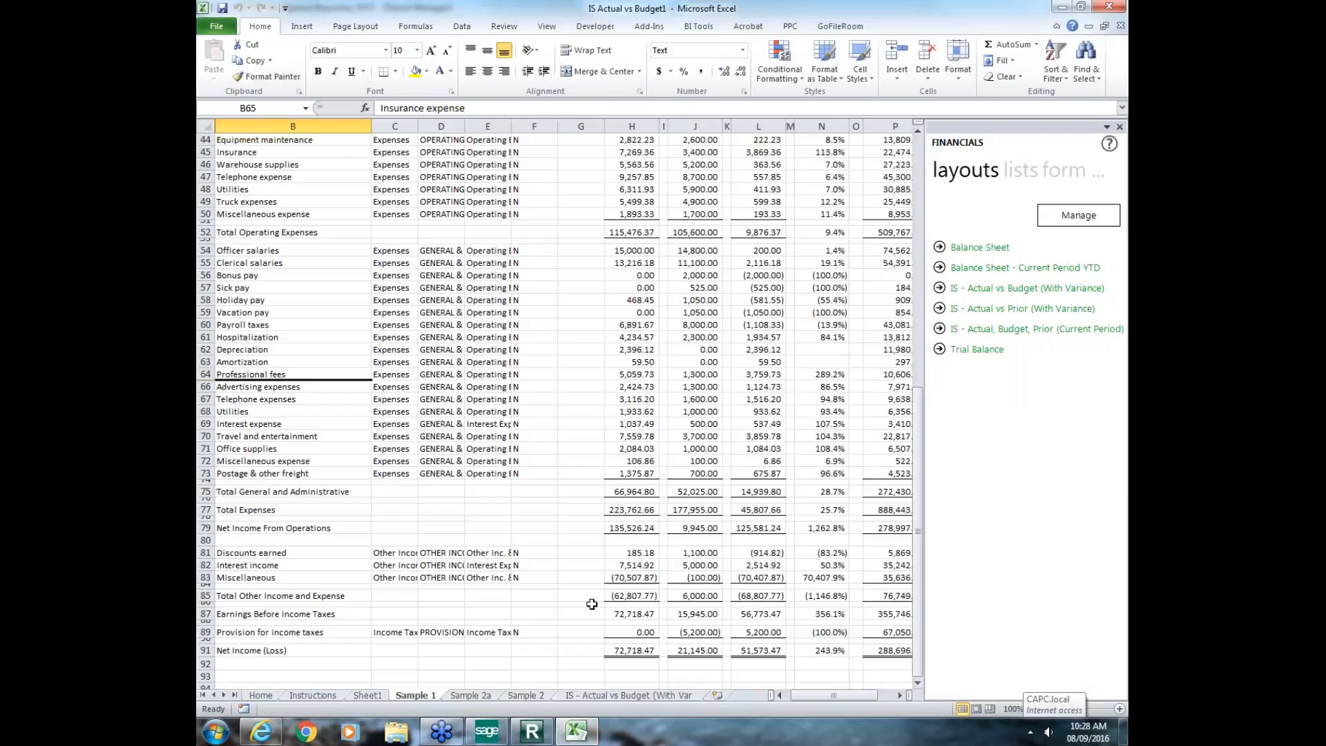
Step: Examine the general and administrative rows around row 65 on Sample 1 to check the zero-row suppression
{"action": "left_click", "coordinate": [257, 373]}
{"action": "left_click", "coordinate": [257, 394]}
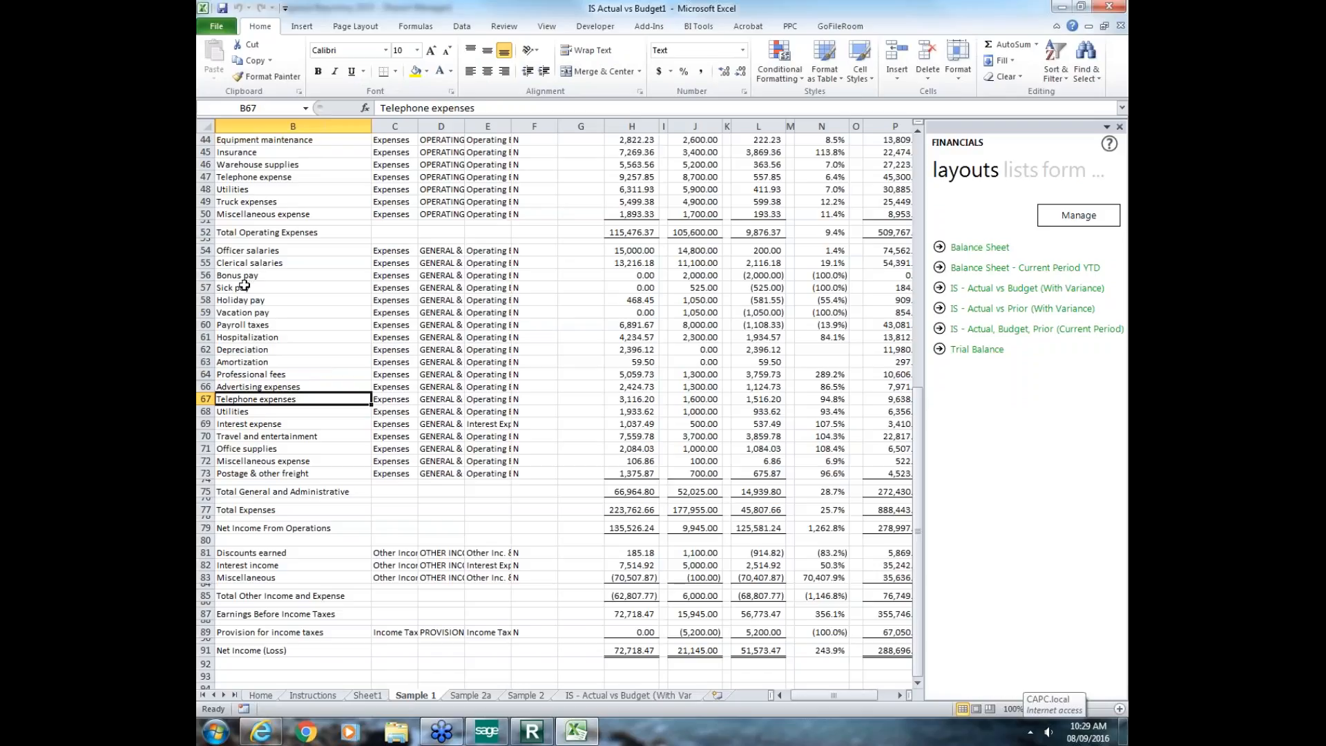
{"action": "left_click_drag", "start_coordinate": [246, 374], "coordinate": [250, 384]}
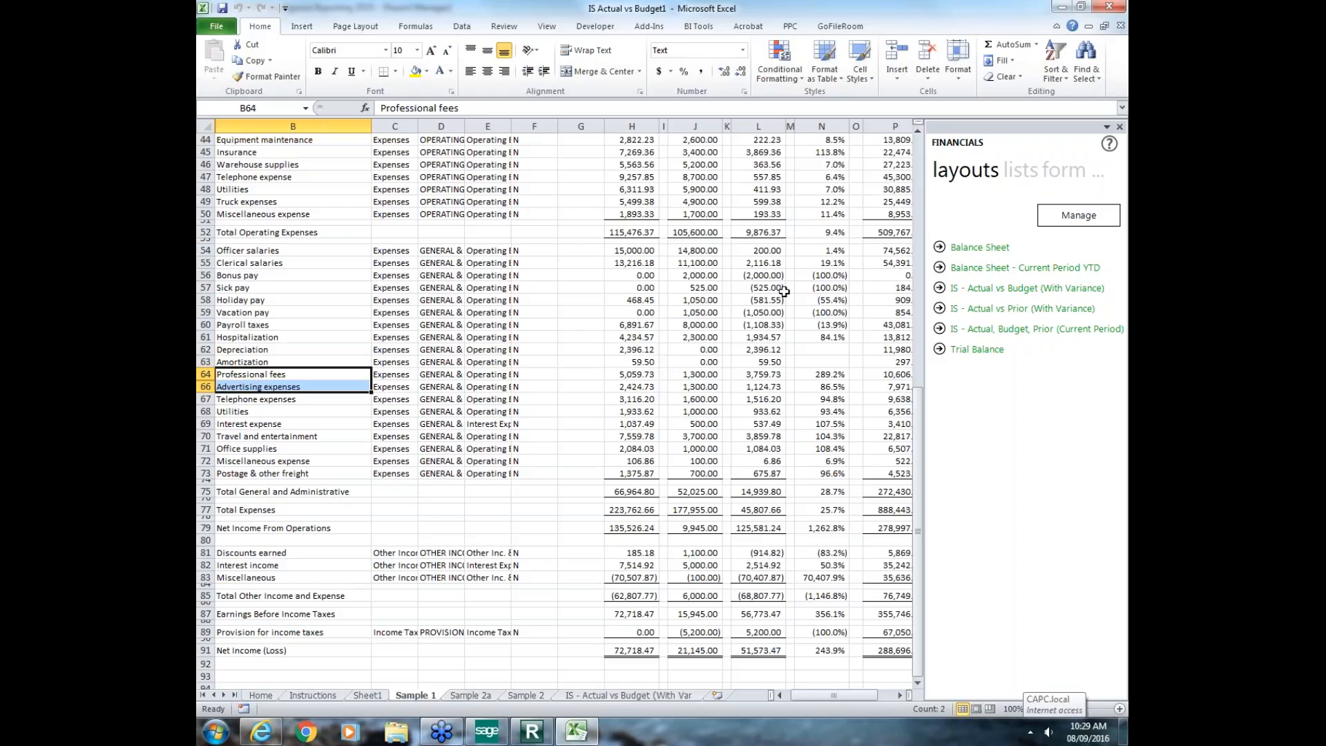
Step: Inspect the Variance % formulas in N54, N8 and N27 and the custom number format #,##0.0%_);(#,##0.0%) applied to N27
{"action": "left_click", "coordinate": [828, 250]}
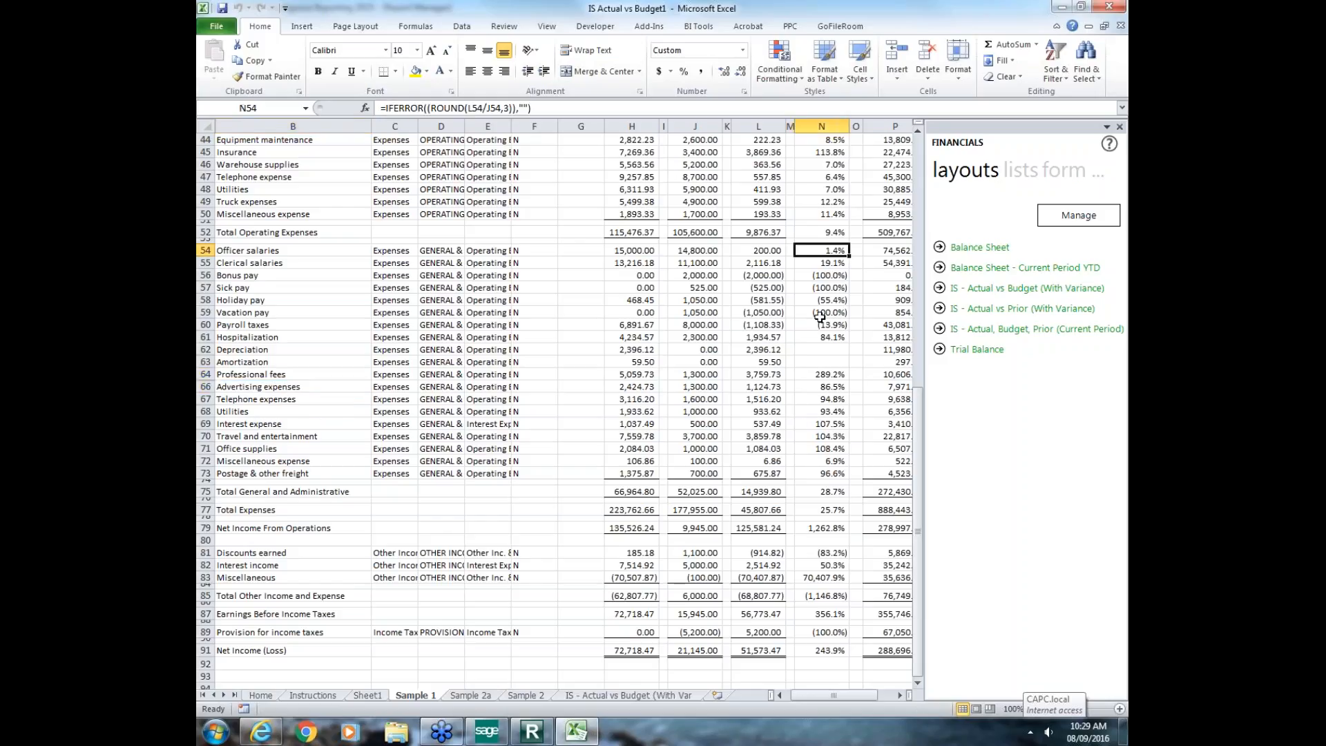
{"action": "left_click_drag", "start_coordinate": [918, 530], "coordinate": [908, 197]}
{"action": "left_click", "coordinate": [833, 223]}
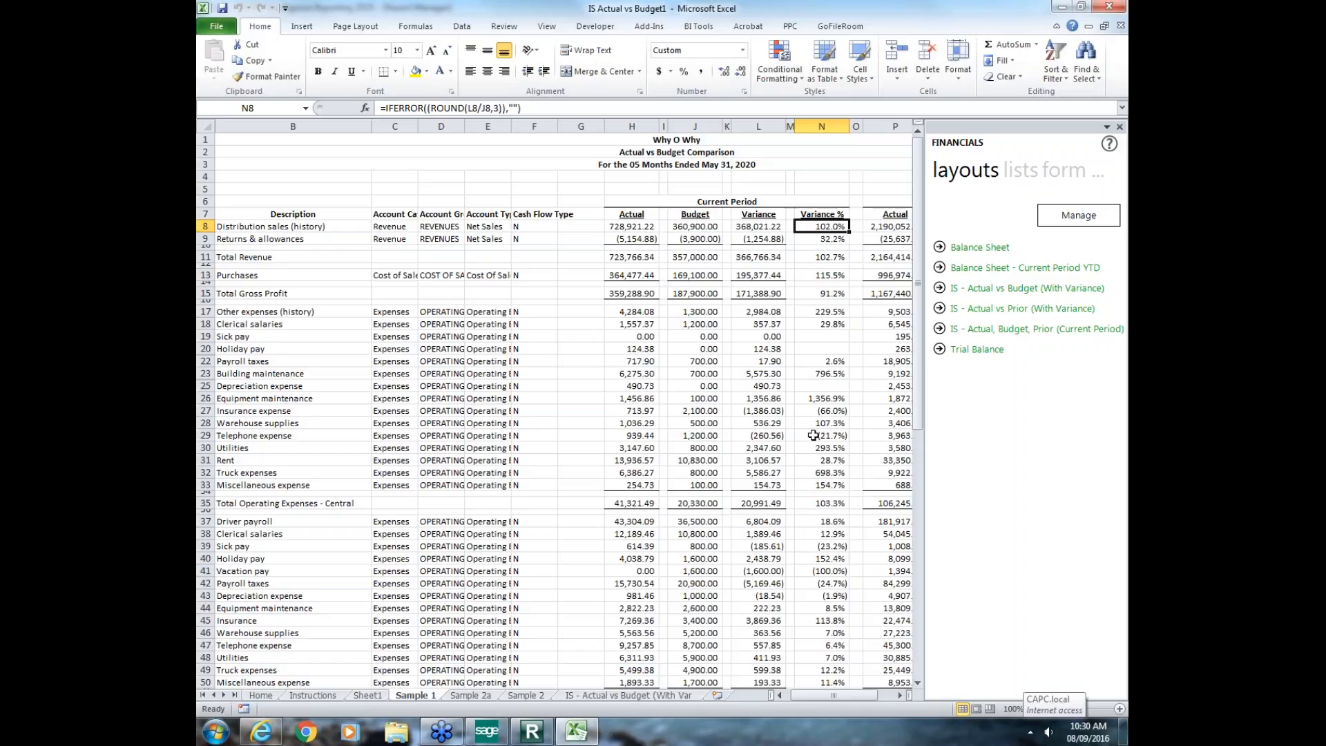
{"action": "left_click", "coordinate": [820, 412]}
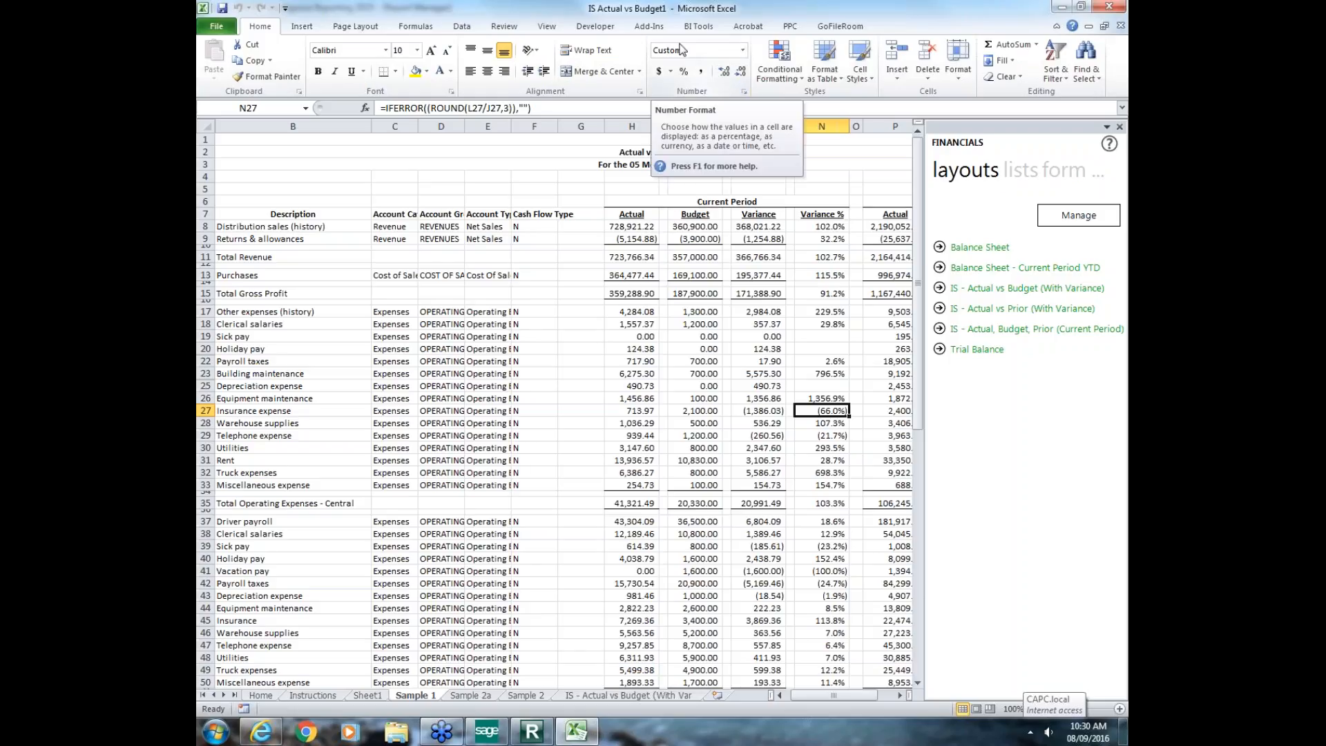
{"action": "left_click", "coordinate": [745, 91]}
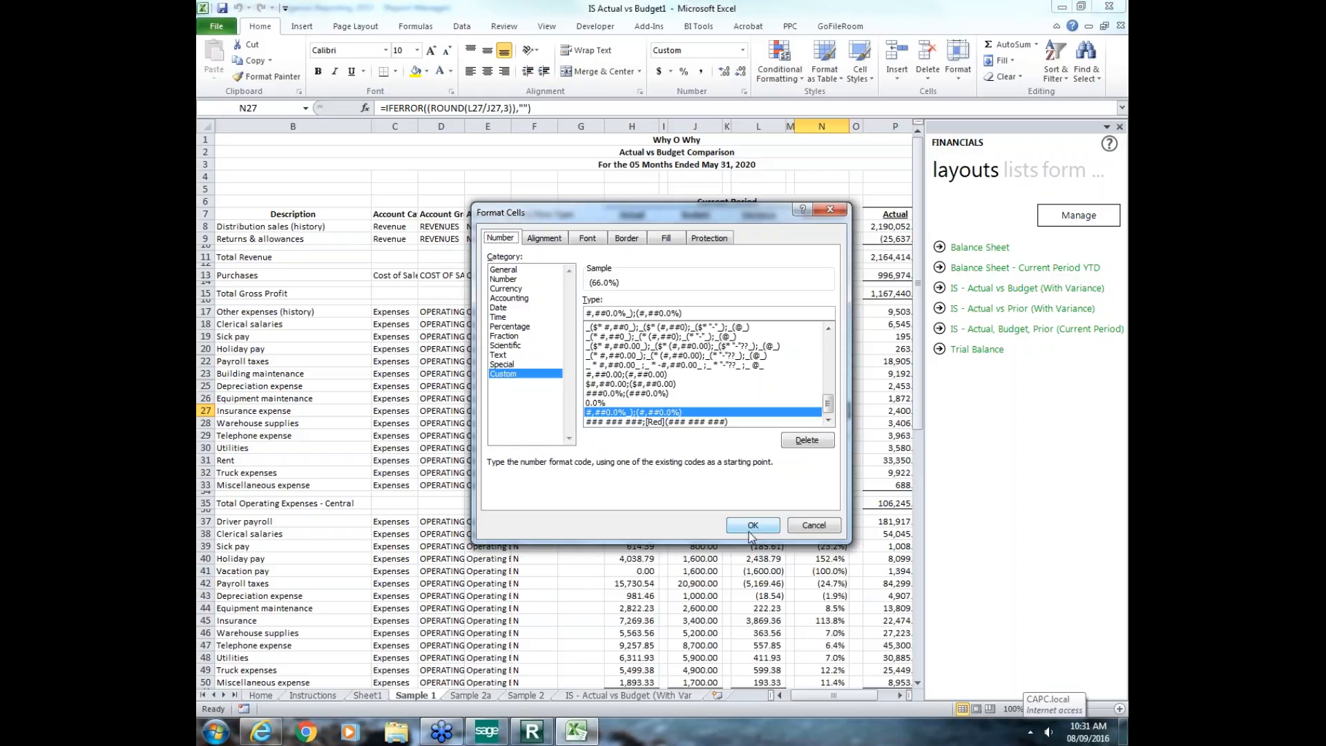
{"action": "key", "text": "Return"}
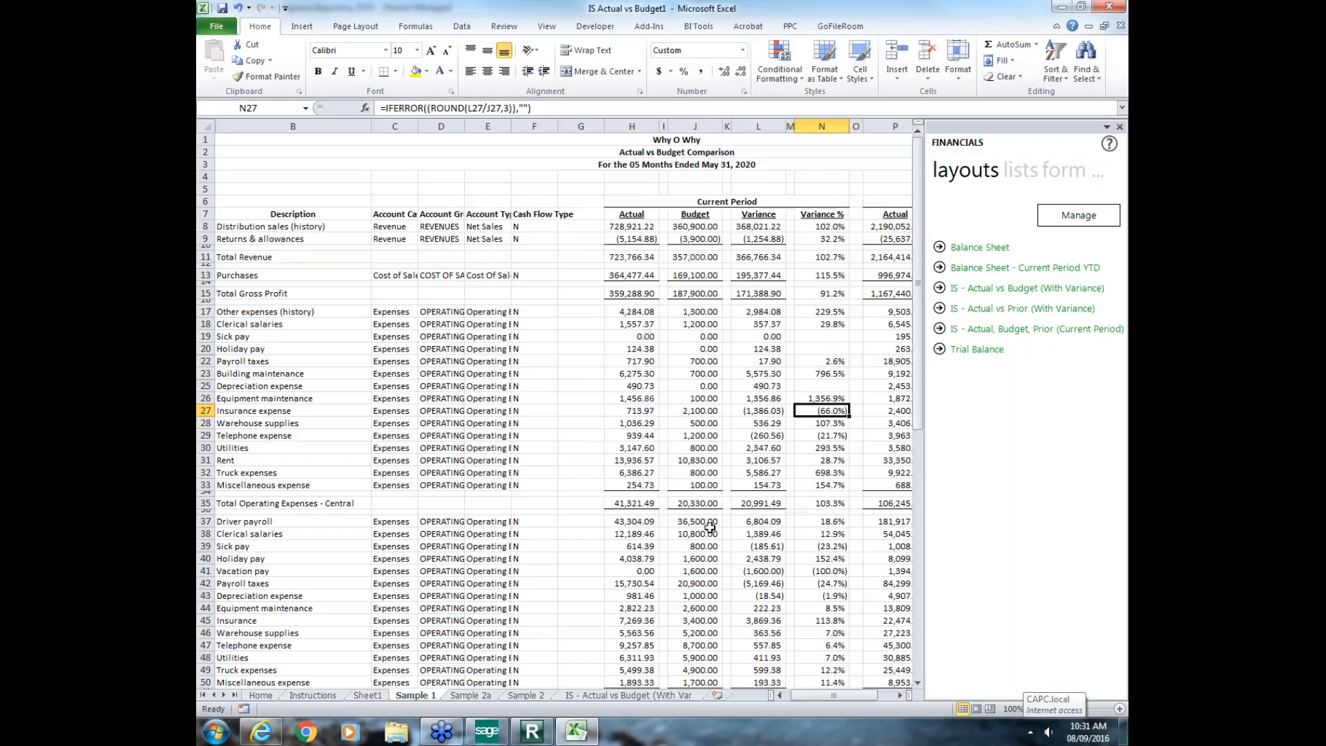